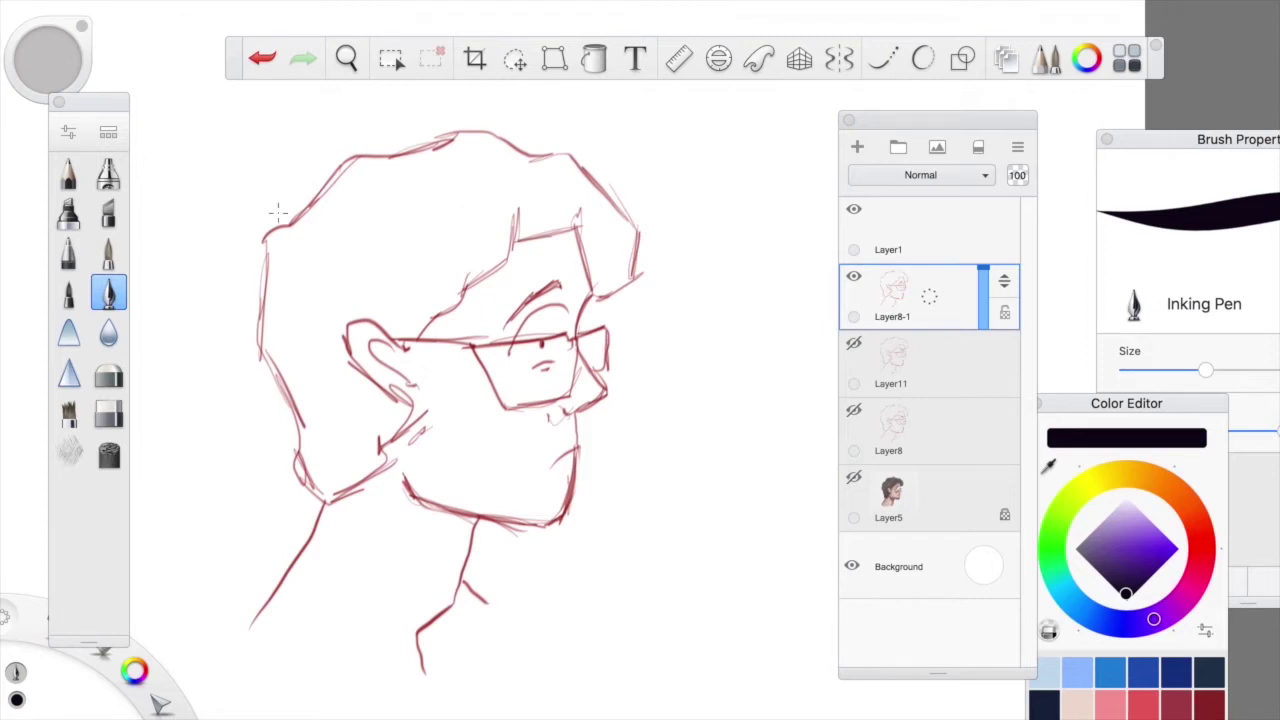
Try painting the back of the hair in purple on Layer1, then restore black and undo the strokes
left_click(346, 57)
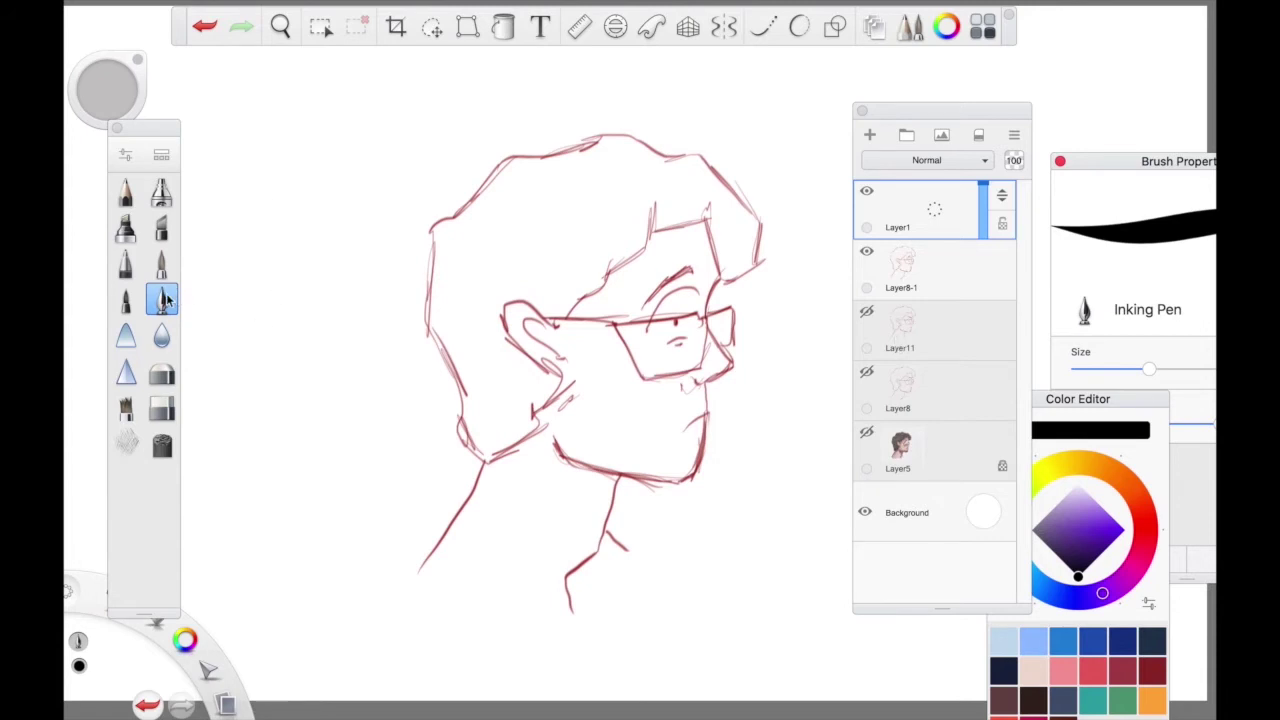
left_click(281, 30)
left_click_drag(500, 323, 551, 291)
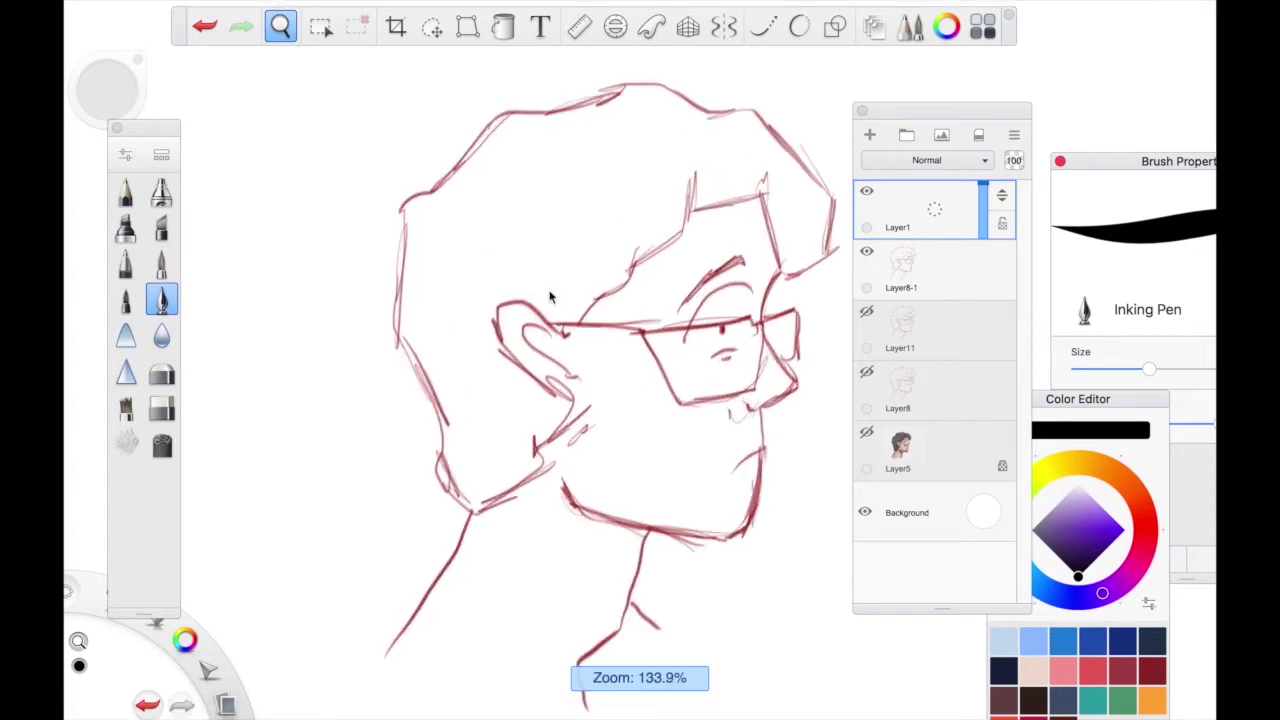
mouse_move(575, 335)
left_mouse_down()
mouse_move(557, 465)
mouse_move(557, 450)
mouse_move(612, 467)
mouse_move(660, 408)
mouse_move(655, 440)
mouse_move(650, 405)
left_mouse_up()
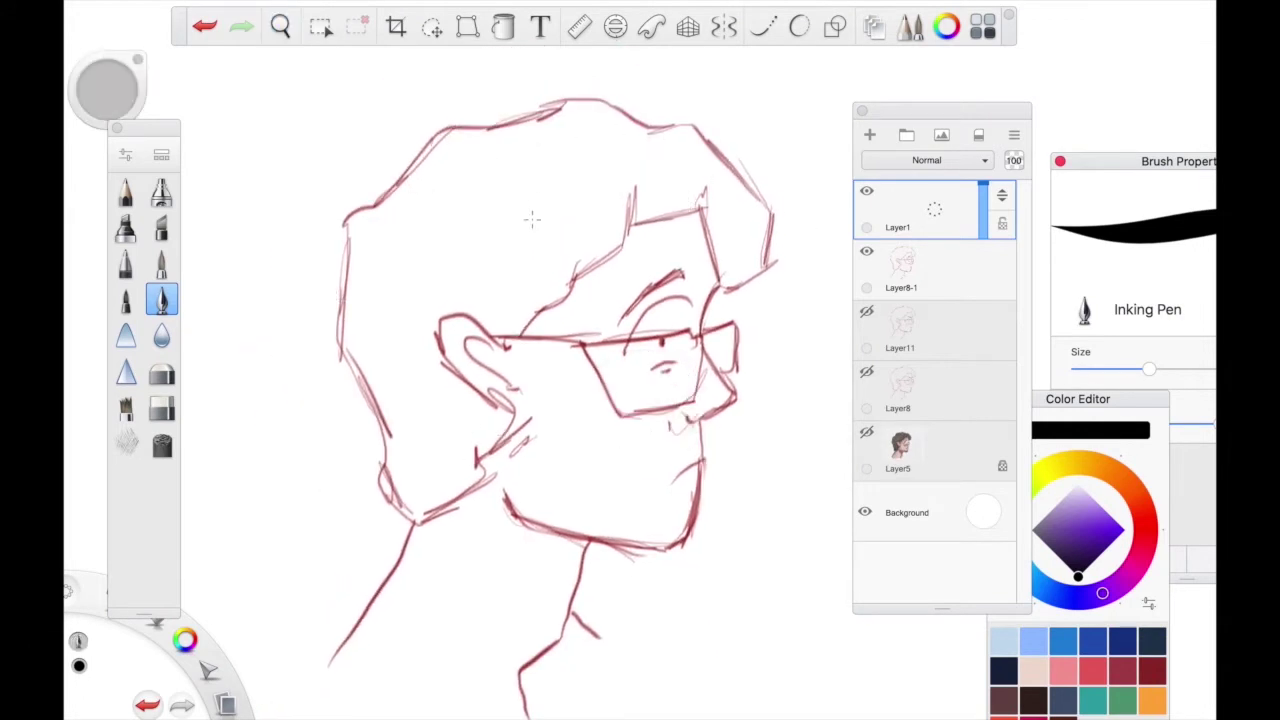
left_click(1120, 526)
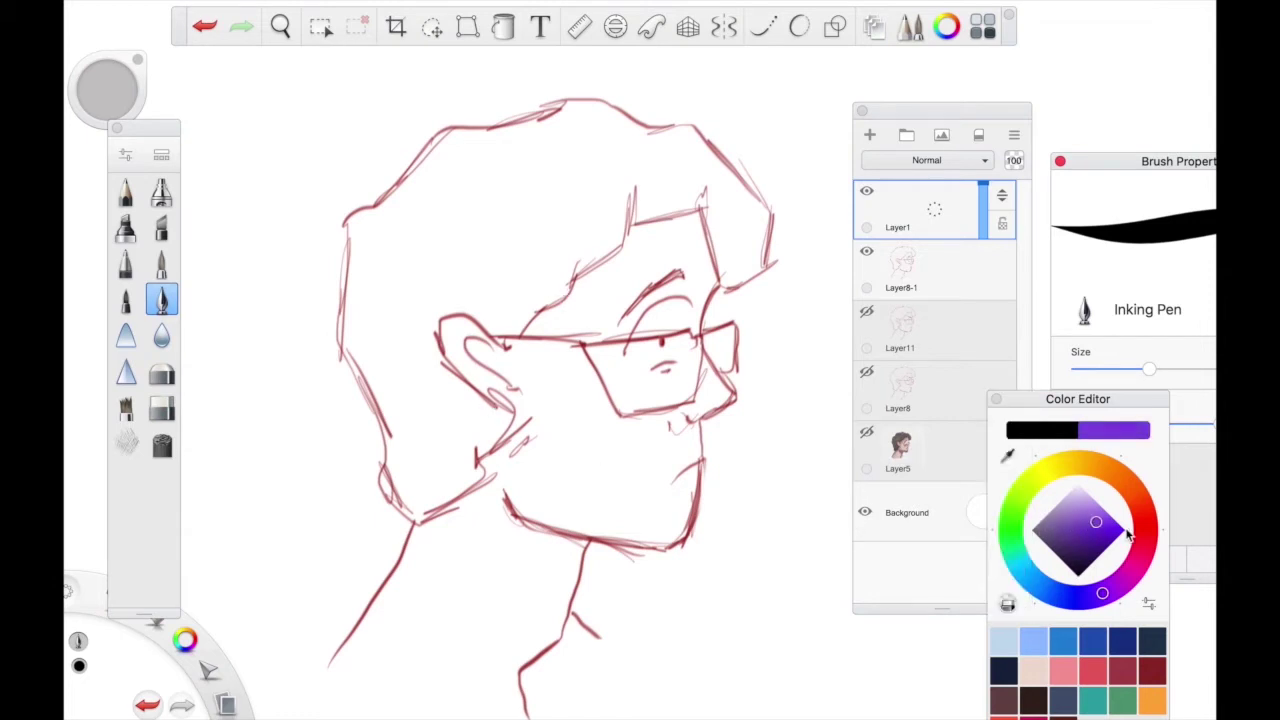
left_click(161, 264)
mouse_move(548, 178)
left_mouse_down()
mouse_move(462, 194)
mouse_move(446, 180)
mouse_move(451, 155)
mouse_move(363, 241)
mouse_move(358, 303)
mouse_move(375, 278)
left_mouse_up()
left_click(161, 300)
mouse_move(1073, 555)
left_mouse_down()
mouse_move(1073, 615)
mouse_move(1076, 600)
left_mouse_up()
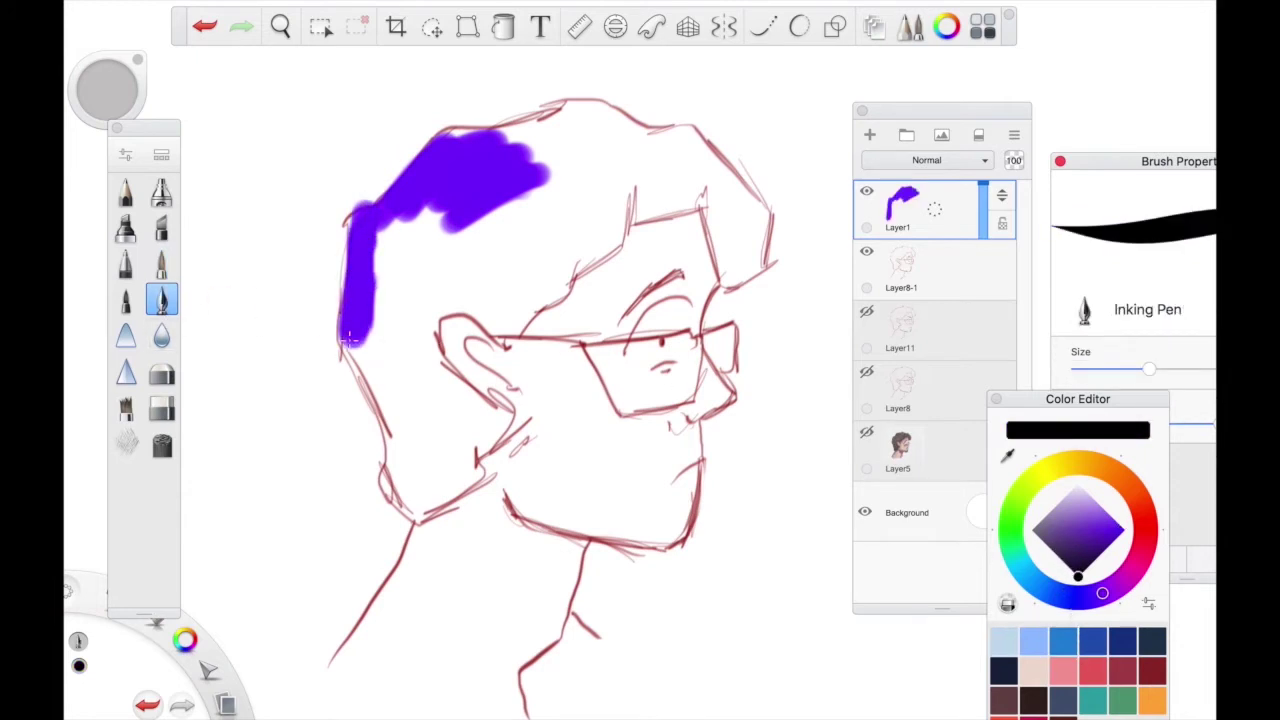
mouse_move(346, 342)
left_mouse_down()
mouse_move(348, 218)
mouse_move(439, 134)
mouse_move(475, 136)
left_mouse_up()
key("super+z")
key("super+z")
Handwrite and underline the title "Line art" in black with the Inking Pen above the head
left_click(280, 26)
mouse_move(606, 330)
left_mouse_down()
mouse_move(616, 399)
mouse_move(621, 372)
mouse_move(601, 425)
mouse_move(680, 451)
mouse_move(718, 383)
left_mouse_up()
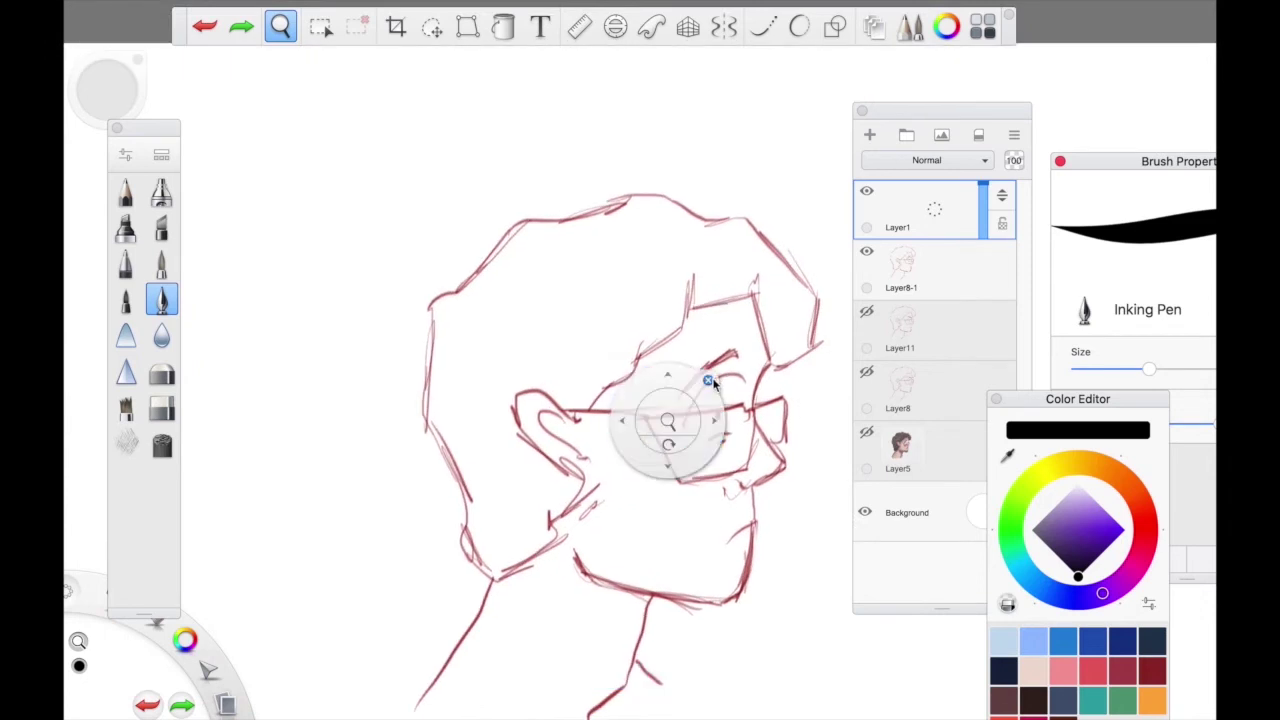
left_click(709, 380)
mouse_move(360, 160)
left_mouse_down()
mouse_move(402, 181)
mouse_move(408, 202)
mouse_move(560, 135)
left_mouse_up()
mouse_move(572, 105)
left_mouse_down()
mouse_move(595, 135)
mouse_move(600, 115)
left_mouse_up()
mouse_move(400, 233)
left_mouse_down()
mouse_move(541, 167)
mouse_move(617, 150)
left_mouse_up()
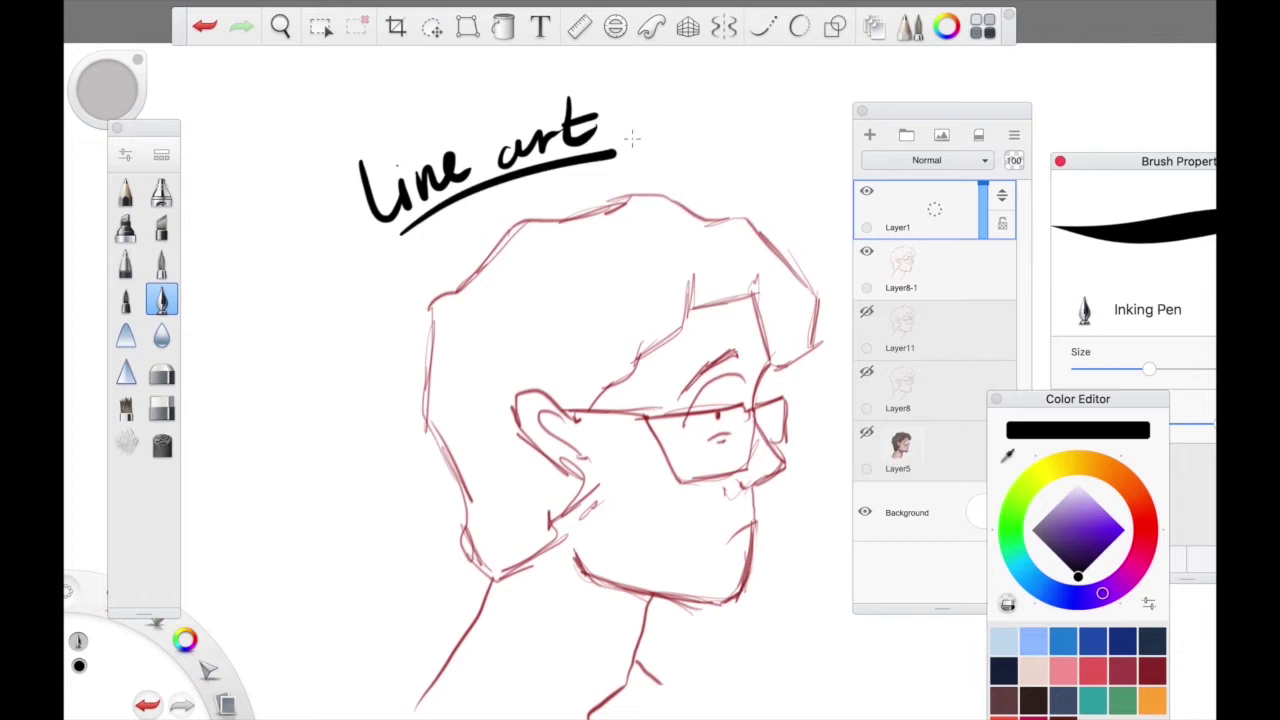
Set the Inking Pen's size to 12.3 in the brush properties
left_click(167, 298)
left_click_drag(1110, 162, 880, 192)
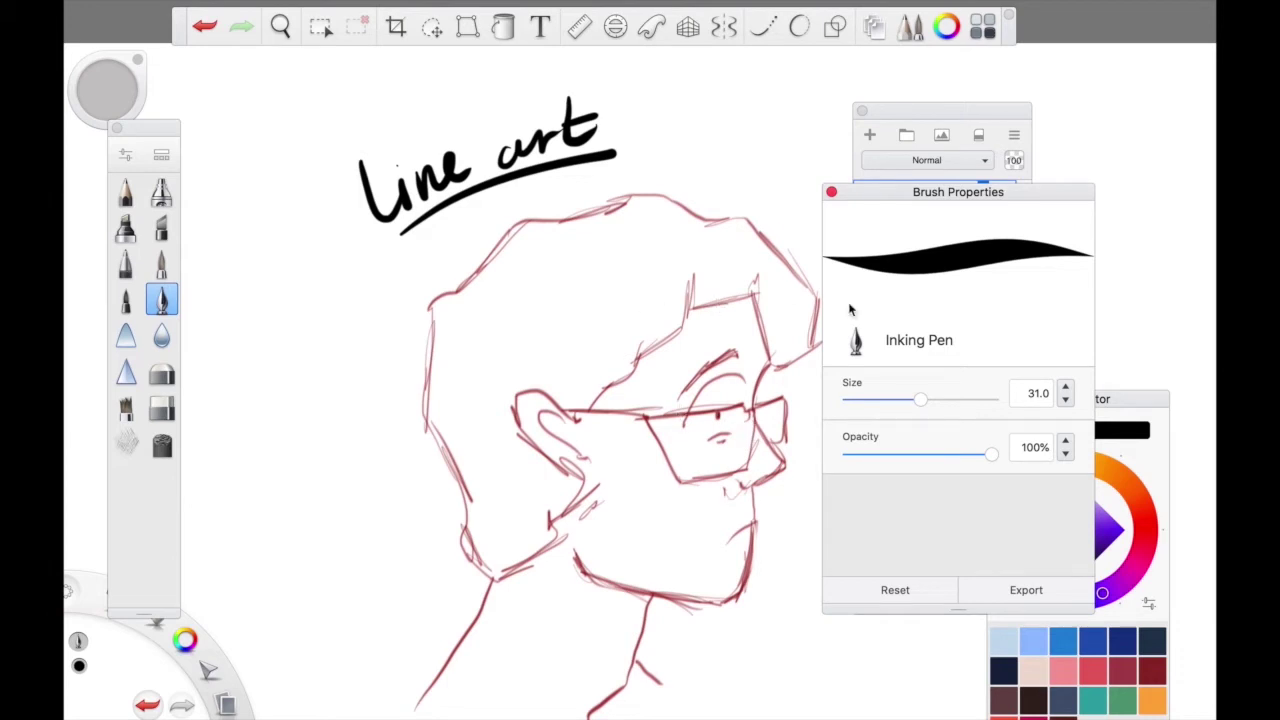
left_click_drag(902, 400, 875, 403)
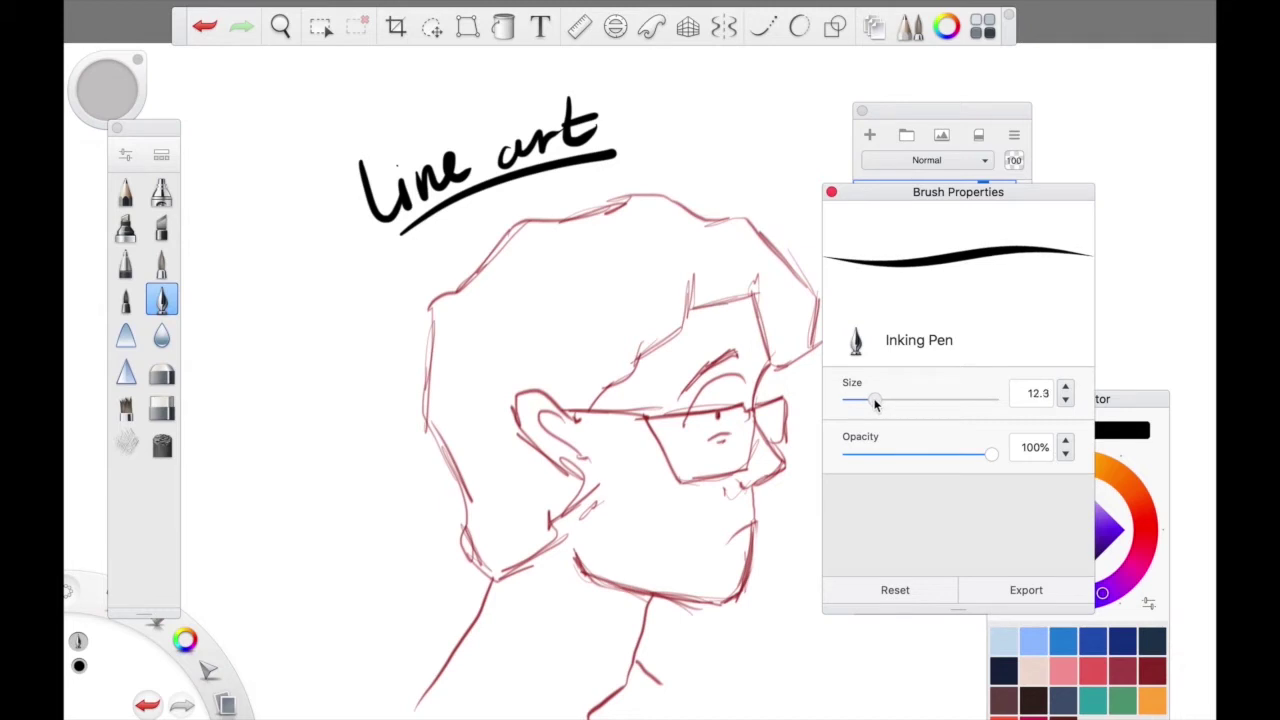
left_click(831, 192)
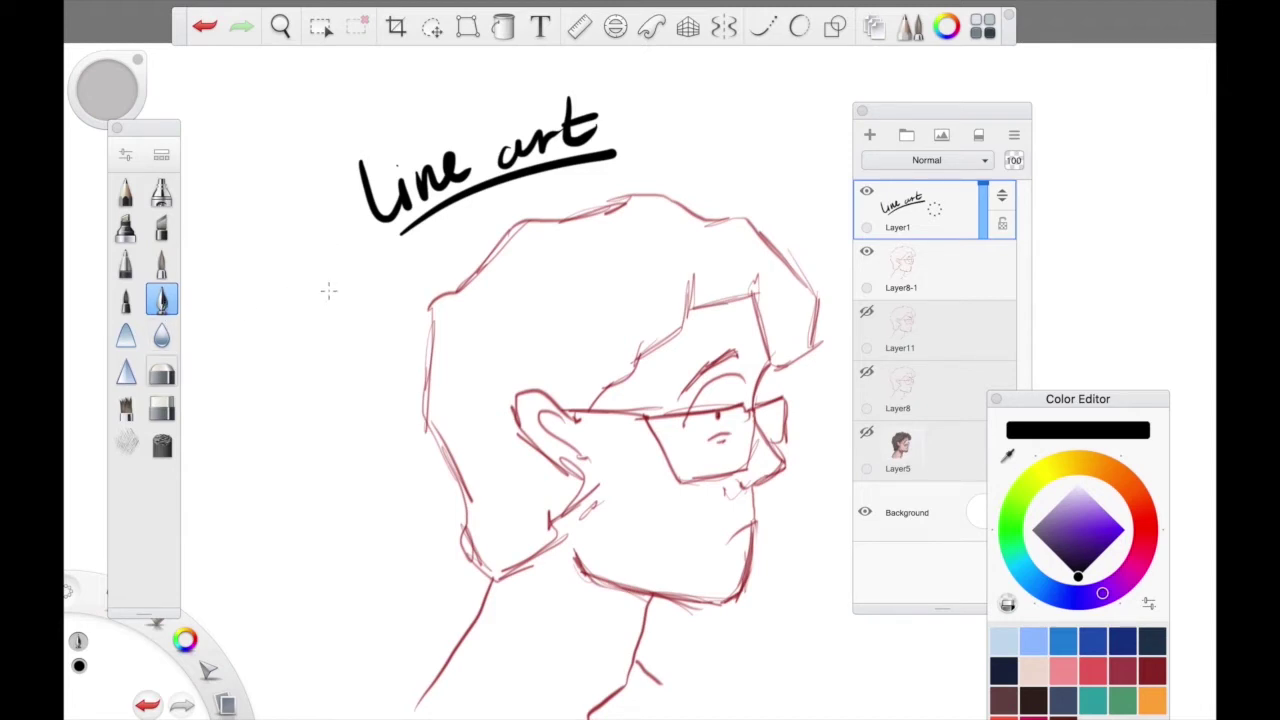
Test thick and thin Inking Pen strokes in the empty area behind the head
left_click_drag(296, 194, 292, 452)
mouse_move(276, 194)
left_mouse_down()
mouse_move(268, 428)
mouse_move(314, 532)
mouse_move(354, 523)
mouse_move(325, 405)
left_mouse_up()
mouse_move(328, 288)
left_mouse_down()
mouse_move(326, 277)
mouse_move(342, 404)
mouse_move(362, 390)
mouse_move(335, 251)
left_mouse_up()
mouse_move(308, 205)
left_mouse_down()
mouse_move(334, 137)
mouse_move(388, 87)
mouse_move(510, 48)
left_mouse_up()
left_click_drag(341, 130, 472, 97)
mouse_move(308, 207)
left_mouse_down()
mouse_move(330, 162)
mouse_move(404, 112)
left_mouse_up()
left_click_drag(310, 203, 437, 116)
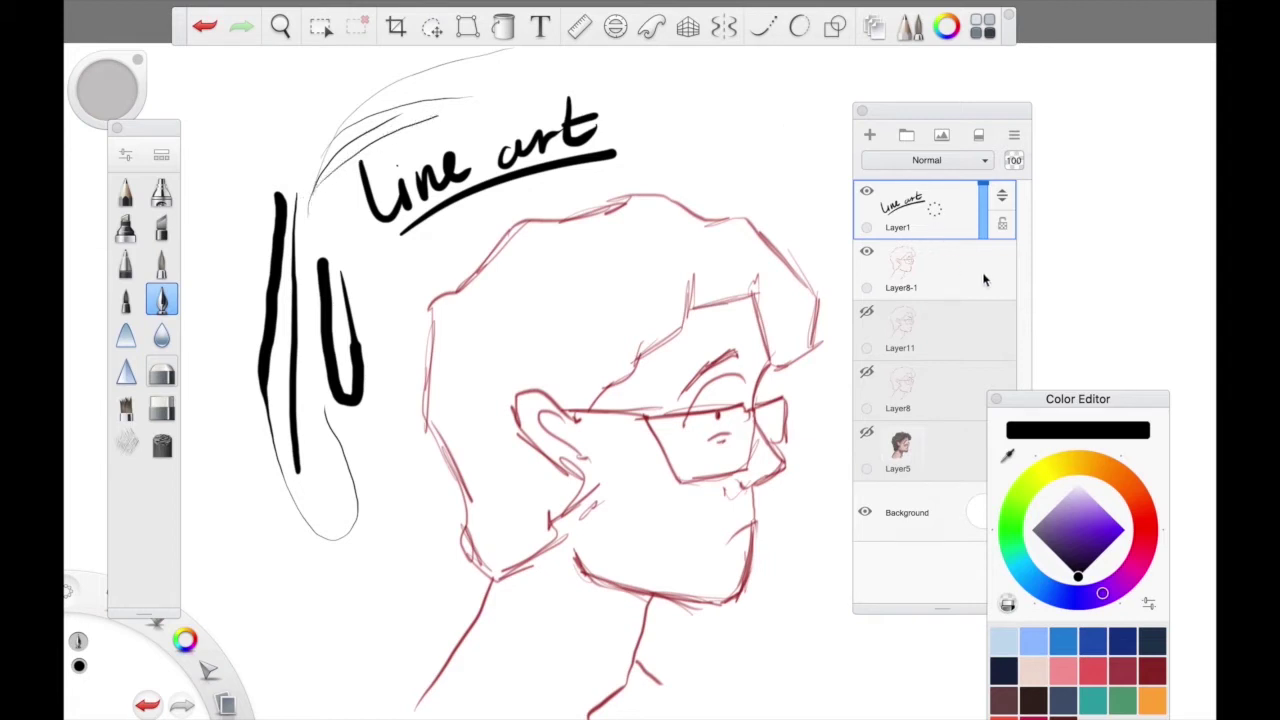
Replace the scribbled layer with a new empty one and lower the Layer8-1 sketch's opacity to 43
mouse_move(928, 207)
left_mouse_down()
mouse_move(966, 179)
mouse_move(913, 197)
left_mouse_up()
left_click_drag(900, 190, 933, 162)
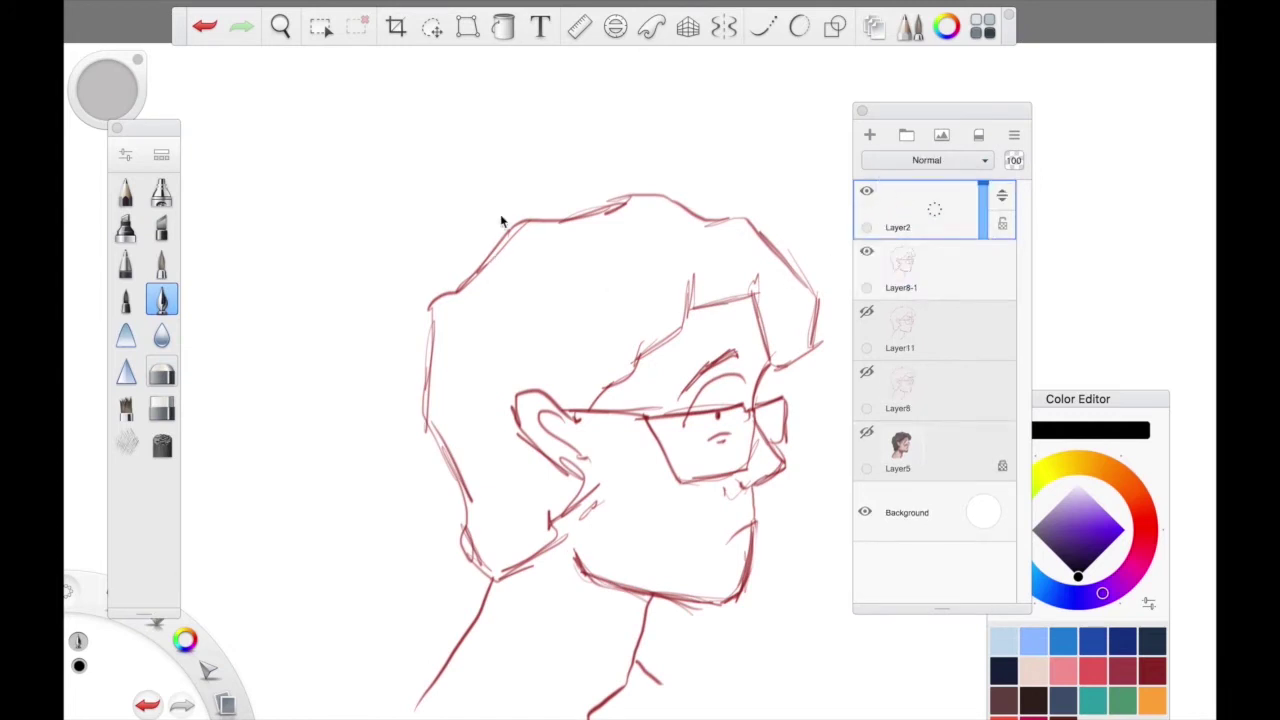
left_click(972, 280)
left_click_drag(984, 270, 982, 282)
left_click(925, 224)
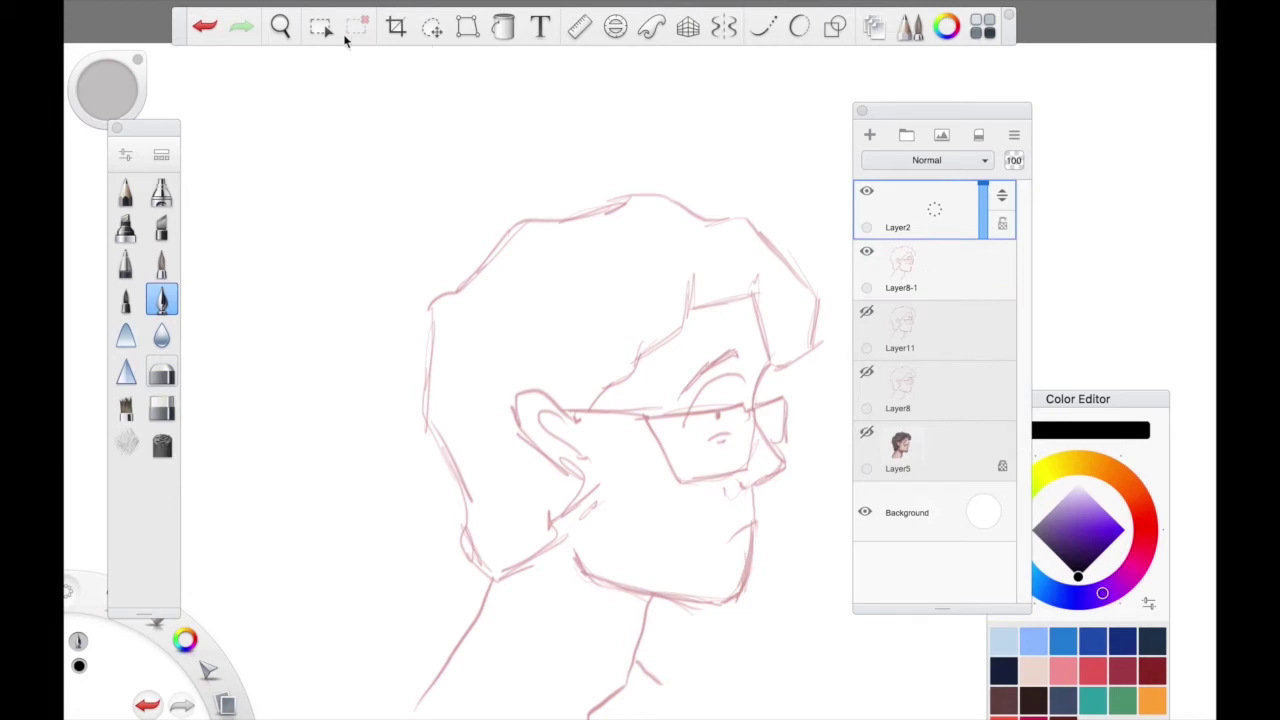
Ink the hairline on Layer2 from the ear along the forehead and around the front tuft
left_click(280, 26)
left_click_drag(586, 343, 572, 261)
key("space")
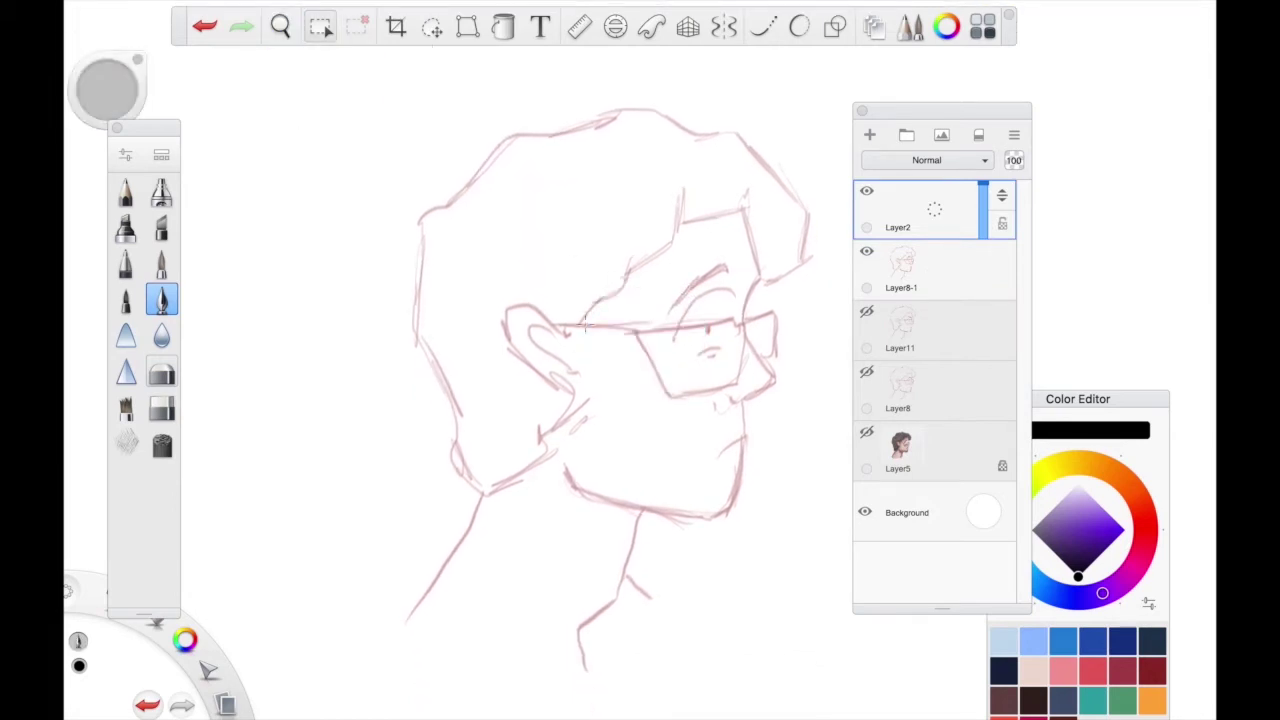
left_click_drag(565, 332, 580, 323)
mouse_move(588, 319)
left_mouse_down()
mouse_move(629, 286)
mouse_move(638, 256)
mouse_move(669, 245)
mouse_move(688, 186)
mouse_move(690, 220)
mouse_move(746, 202)
mouse_move(741, 218)
mouse_move(748, 204)
mouse_move(762, 278)
mouse_move(813, 243)
left_mouse_up()
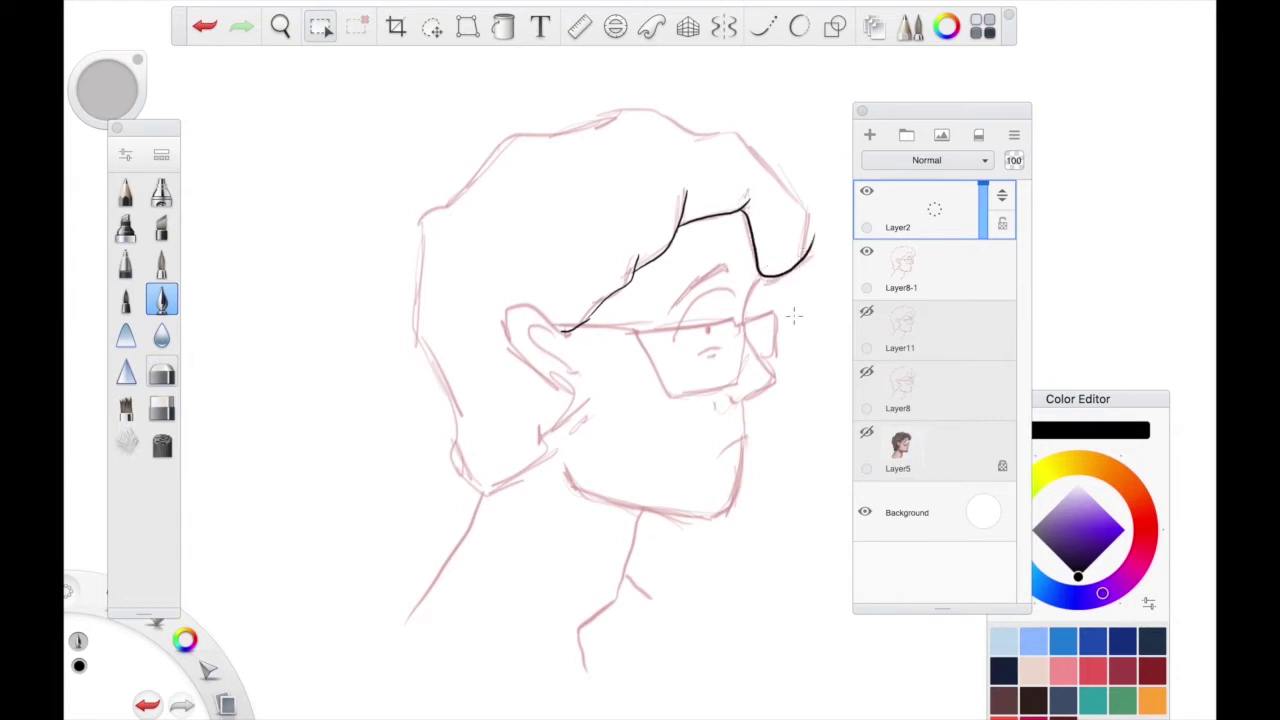
mouse_move(557, 325)
left_mouse_down()
mouse_move(513, 302)
mouse_move(498, 332)
mouse_move(578, 400)
left_mouse_up()
key("ctrl+z")
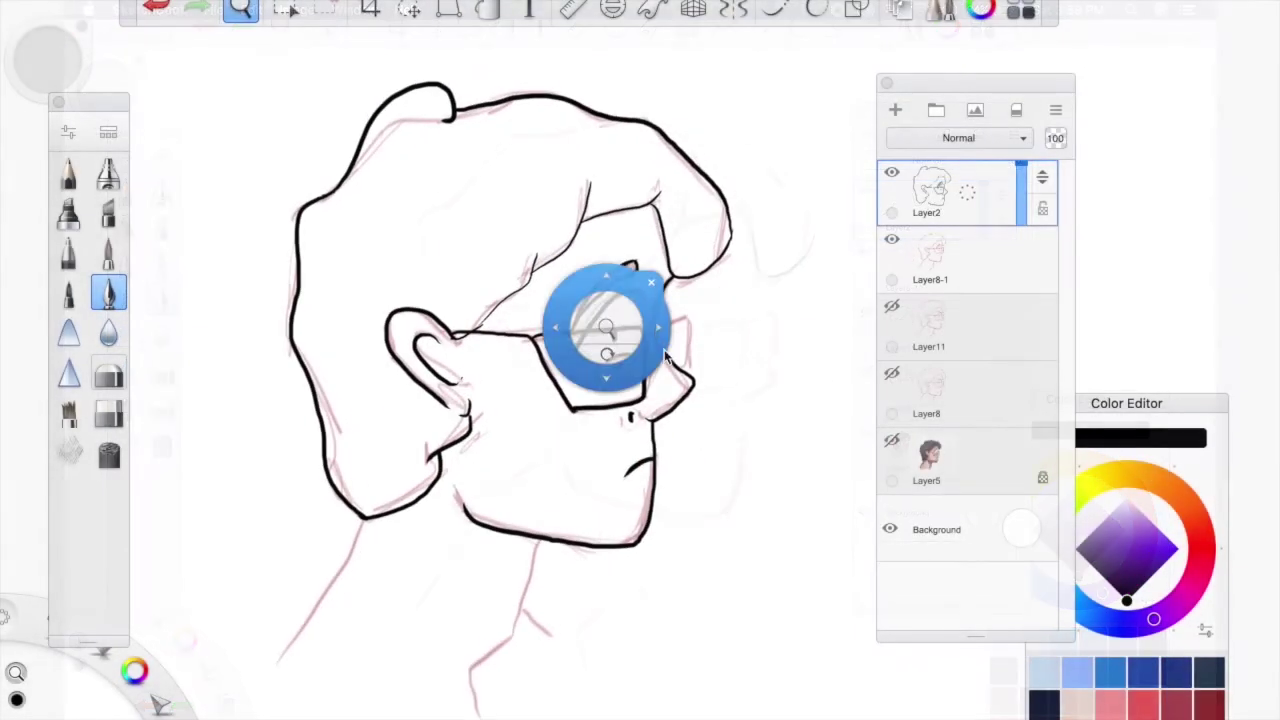
Ink the bridge and the far lens of the glasses, redoing strokes until they follow the sketch
left_click_drag(608, 303, 603, 375)
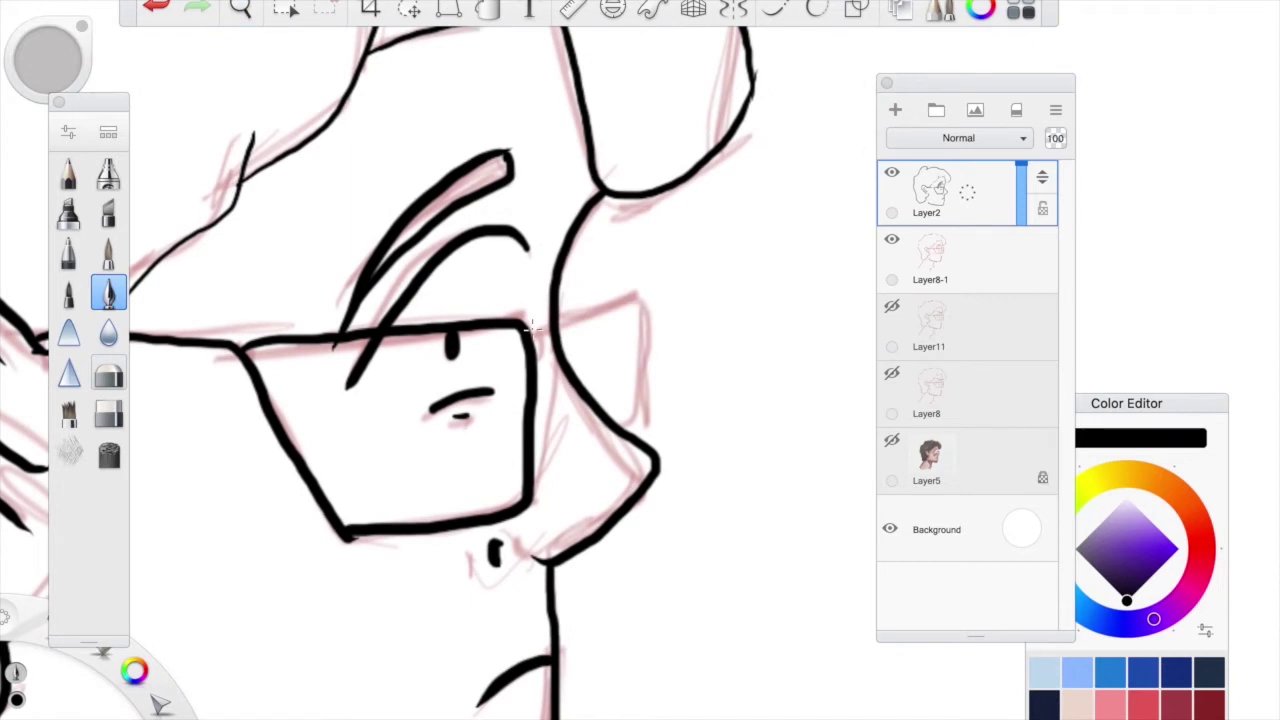
mouse_move(530, 337)
left_mouse_down()
mouse_move(578, 318)
mouse_move(558, 326)
mouse_move(573, 334)
mouse_move(536, 334)
mouse_move(645, 292)
mouse_move(644, 412)
left_mouse_up()
key("super+z")
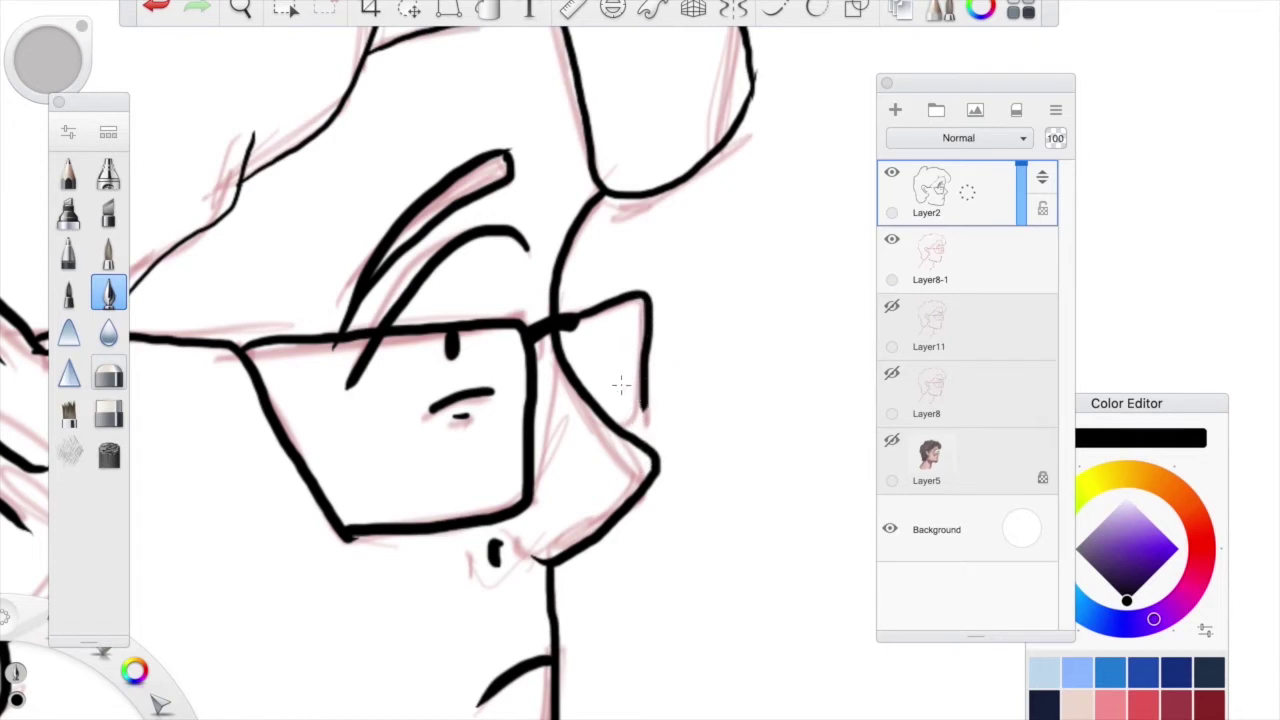
key("ctrl+z")
mouse_move(572, 319)
left_mouse_down()
mouse_move(641, 311)
mouse_move(633, 418)
left_mouse_up()
key("ctrl+z")
left_click_drag(634, 309, 636, 430)
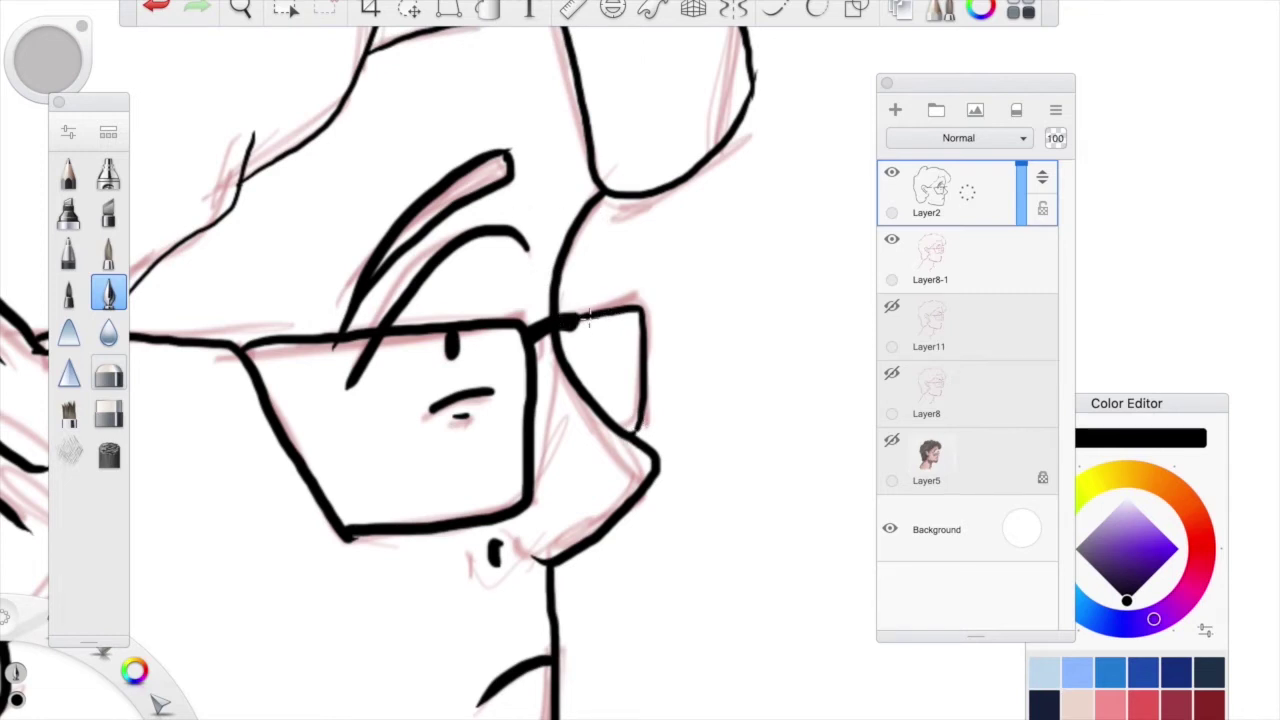
Doodle a cartoon face with eyes, eyebrows, nose and mouth in the blank area in front of the head
left_click(240, 8)
mouse_move(500, 325)
left_mouse_down()
mouse_move(608, 457)
mouse_move(618, 340)
mouse_move(640, 506)
mouse_move(625, 340)
mouse_move(704, 378)
mouse_move(703, 326)
mouse_move(780, 409)
mouse_move(651, 313)
left_mouse_up()
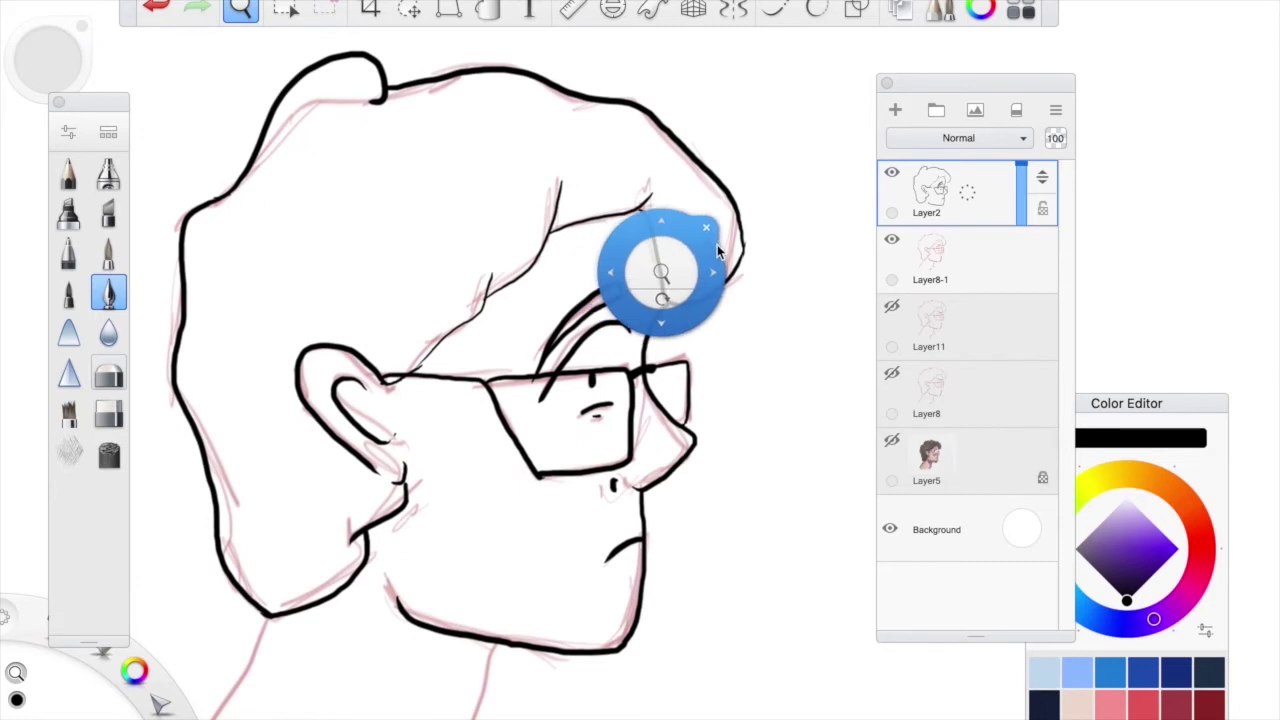
left_click(705, 228)
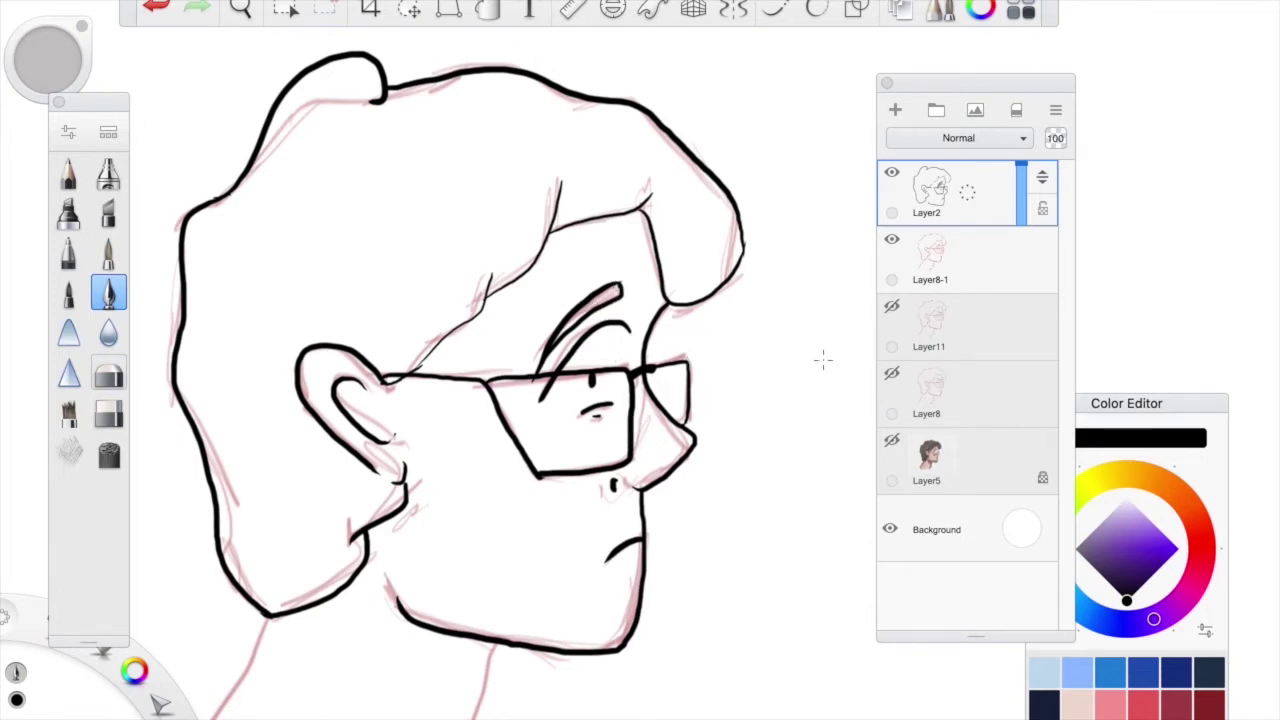
left_click_drag(939, 84, 1118, 87)
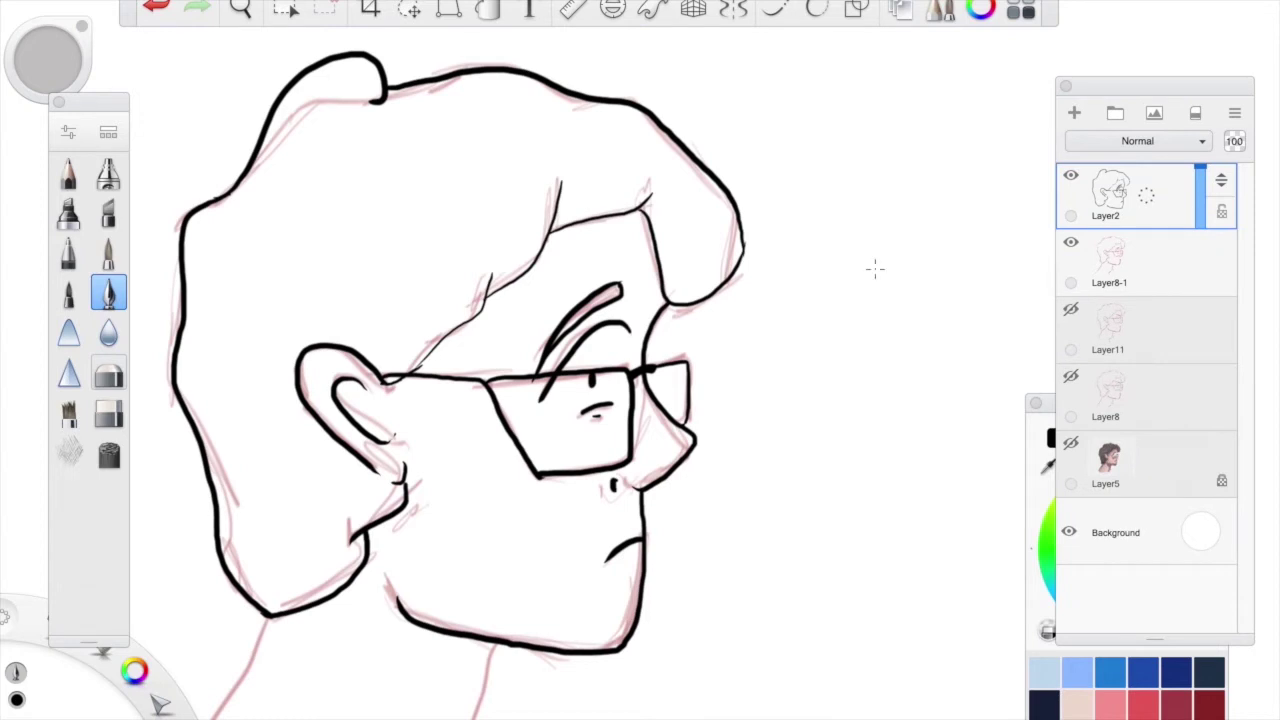
mouse_move(862, 272)
left_mouse_down()
mouse_move(897, 245)
mouse_move(862, 282)
mouse_move(914, 252)
left_mouse_up()
key("ctrl+z")
key("ctrl+z")
mouse_move(855, 286)
left_mouse_down()
mouse_move(857, 246)
mouse_move(894, 238)
mouse_move(882, 274)
mouse_move(855, 292)
mouse_move(903, 258)
mouse_move(982, 278)
mouse_move(948, 258)
mouse_move(959, 231)
mouse_move(993, 242)
mouse_move(980, 268)
mouse_move(966, 231)
left_mouse_up()
left_click_drag(869, 228, 872, 233)
mouse_move(918, 284)
left_mouse_down()
mouse_move(944, 268)
mouse_move(950, 294)
left_mouse_up()
mouse_move(913, 286)
left_mouse_down()
mouse_move(933, 308)
mouse_move(931, 334)
mouse_move(908, 332)
mouse_move(966, 322)
left_mouse_up()
mouse_move(898, 194)
left_mouse_down()
mouse_move(882, 224)
mouse_move(995, 180)
mouse_move(1013, 196)
left_mouse_up()
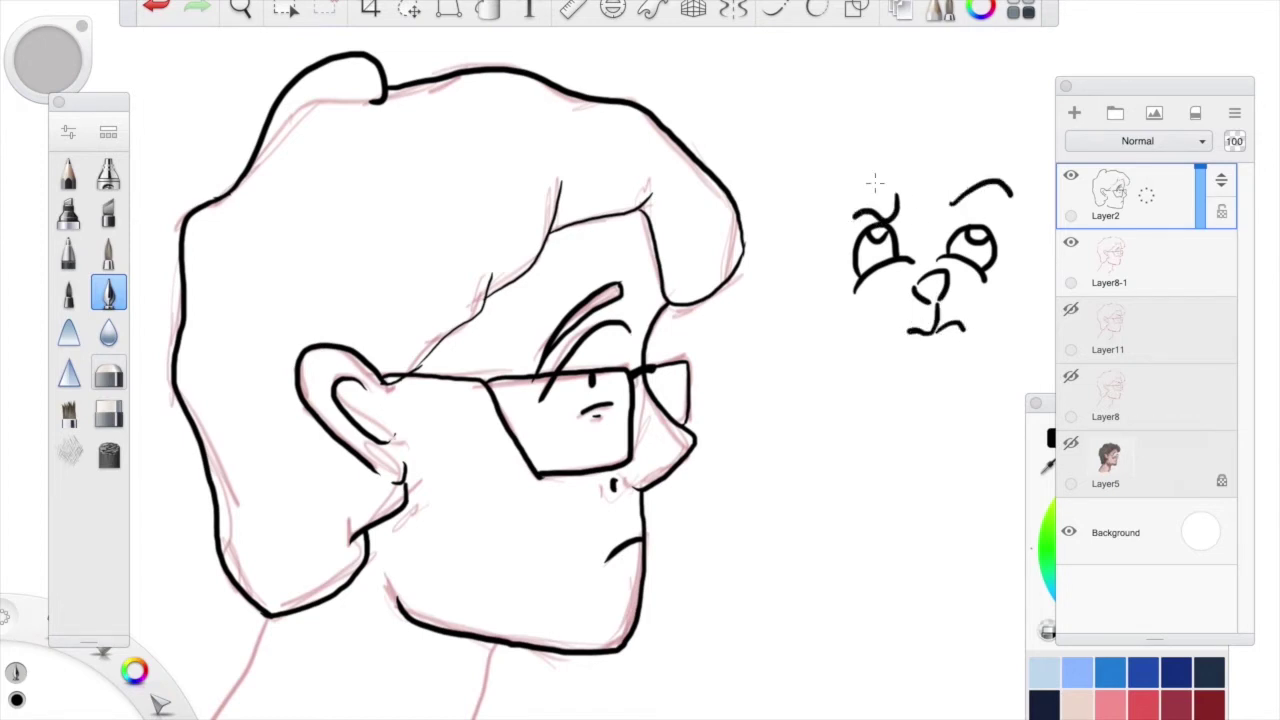
Try drawing an outline around the doodled face, and undo those strokes
mouse_move(876, 188)
left_mouse_down()
mouse_move(837, 210)
mouse_move(821, 300)
mouse_move(845, 320)
left_mouse_up()
mouse_move(858, 325)
left_mouse_down()
mouse_move(865, 344)
mouse_move(920, 366)
mouse_move(985, 333)
left_mouse_up()
key("ctrl+z")
key("ctrl+z")
key("ctrl+z")
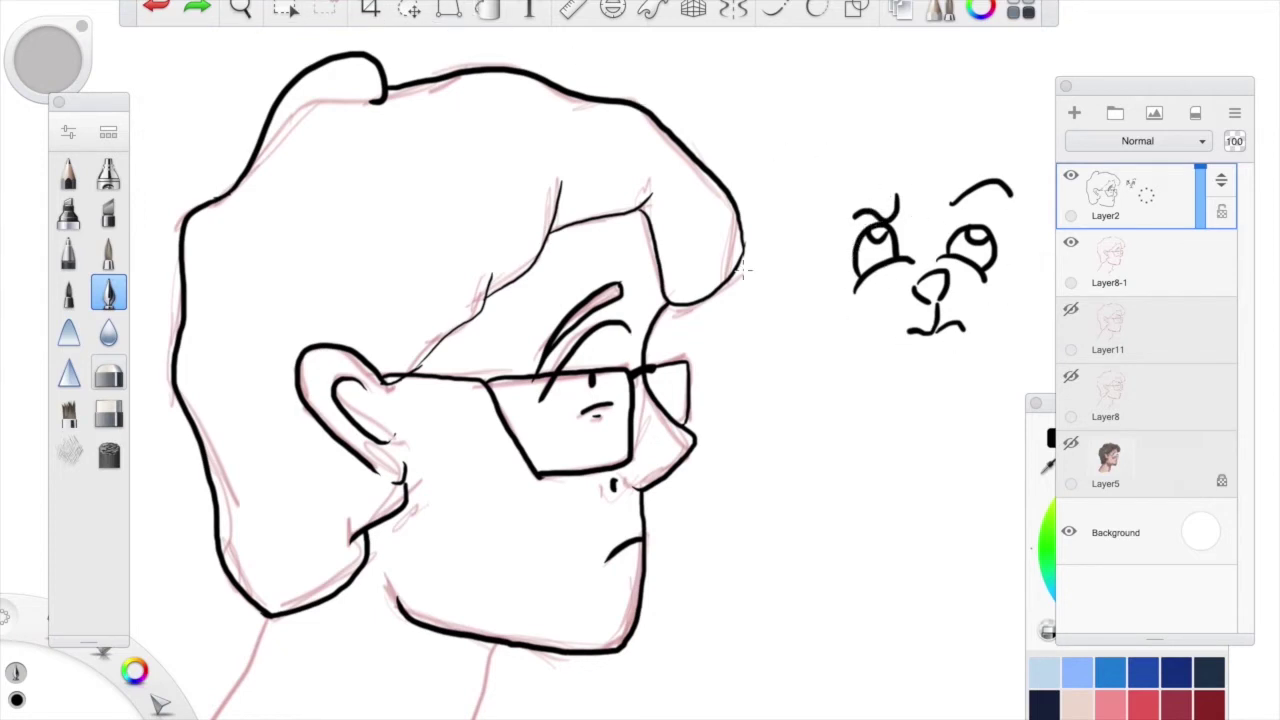
Remove the doodled face with the Hard Eraser and return to the Inking Pen
key("e")
mouse_move(876, 222)
left_mouse_down()
mouse_move(860, 270)
mouse_move(862, 210)
left_mouse_up()
double_click(110, 416)
left_click(988, 405)
left_click_drag(988, 405, 1000, 405)
left_click_drag(943, 173, 1200, 460)
left_click_drag(960, 230, 910, 326)
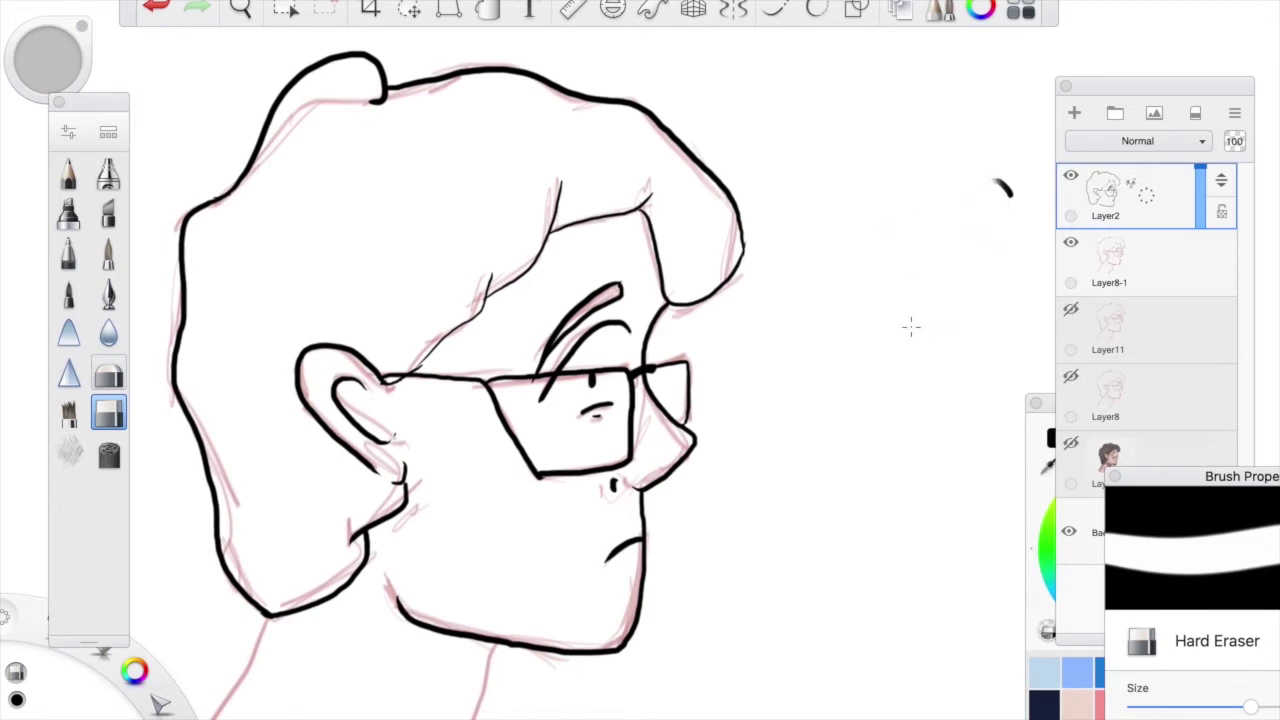
left_click(108, 292)
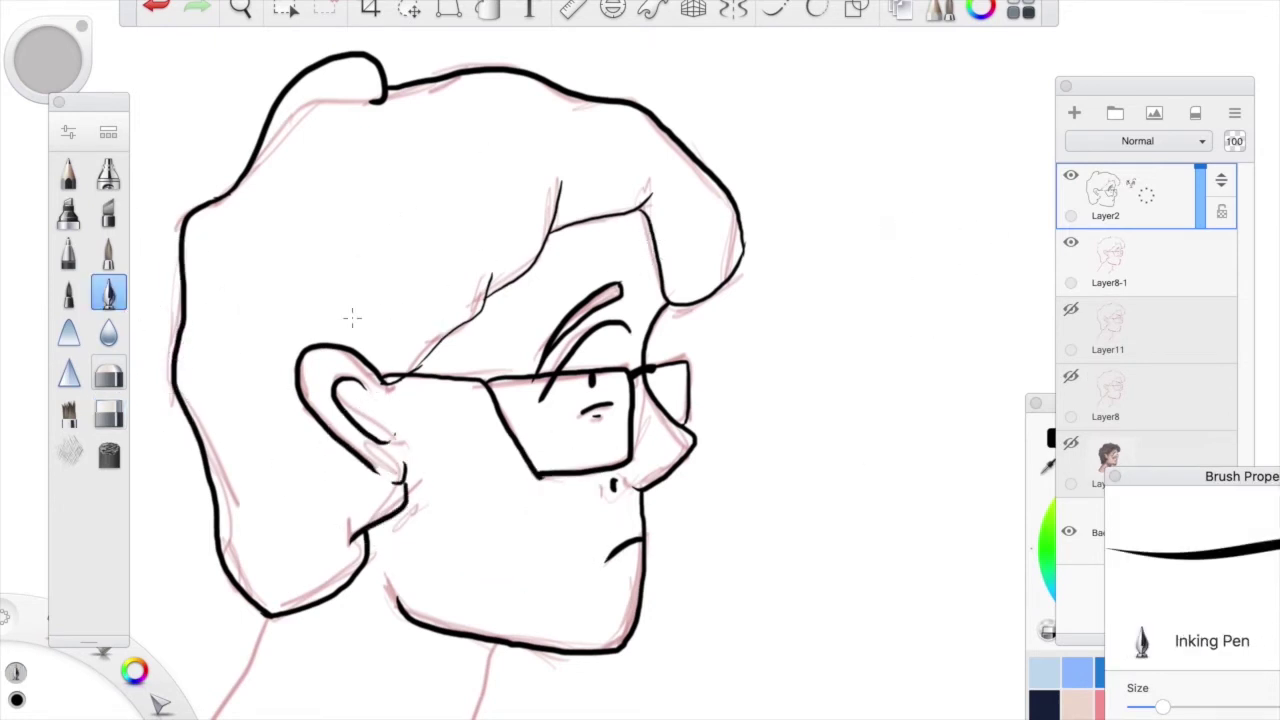
Ink the neck on Layer2: the nape line, the throat line and the short branch at its base
left_click(240, 8)
left_click_drag(327, 106, 692, 409)
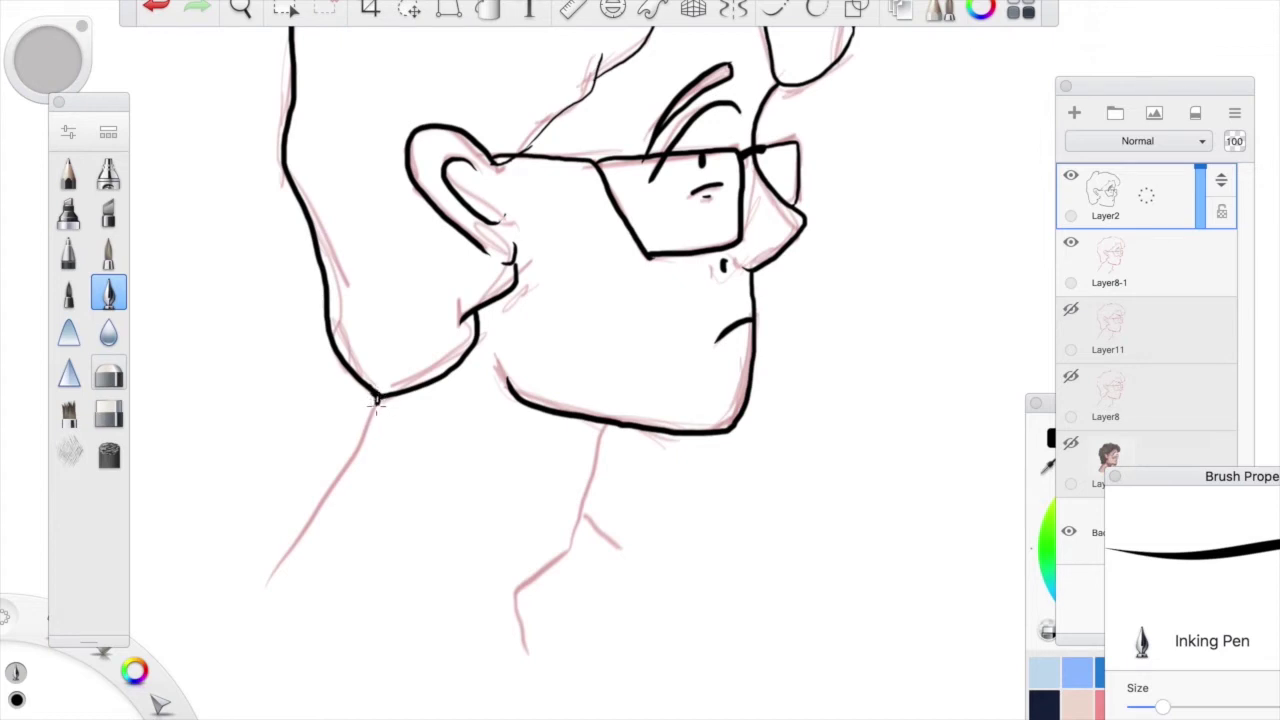
left_click_drag(377, 394, 268, 582)
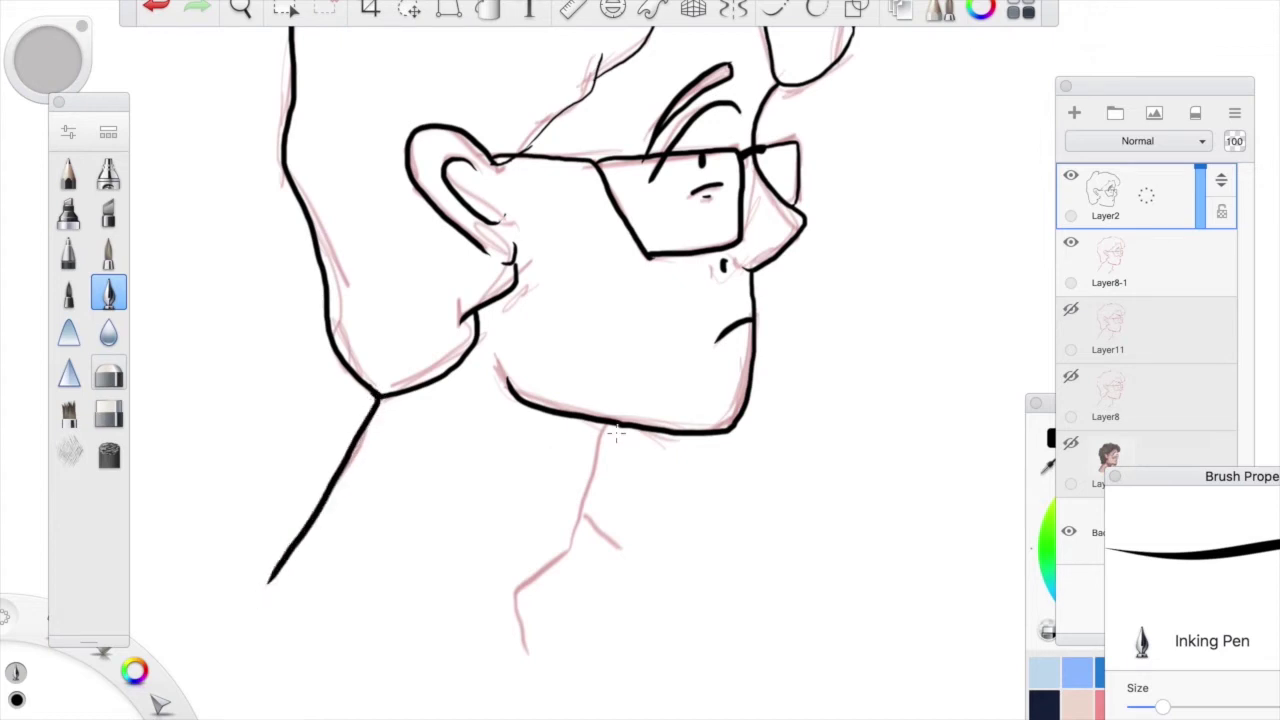
mouse_move(614, 425)
left_mouse_down()
mouse_move(557, 550)
mouse_move(512, 604)
left_mouse_up()
key("ctrl+z")
mouse_move(614, 425)
left_mouse_down()
mouse_move(546, 566)
mouse_move(556, 555)
mouse_move(510, 610)
mouse_move(528, 648)
left_mouse_up()
left_click_drag(584, 518, 634, 558)
Hide the Layer8-1 sketch to view the whole inked line art on its own
left_click(286, 8)
left_click(240, 8)
left_click_drag(540, 330, 586, 293)
left_click(581, 301)
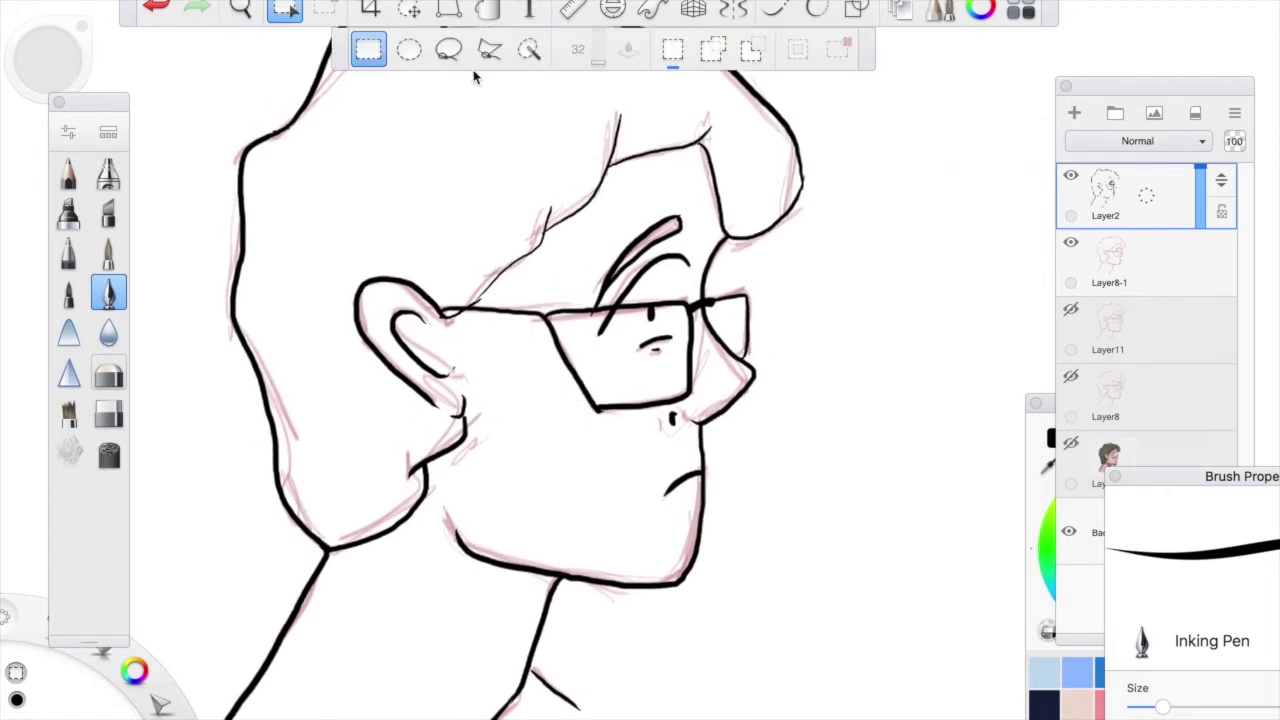
left_click(282, 10)
left_click(240, 8)
left_click_drag(732, 302, 616, 175)
left_click(585, 248)
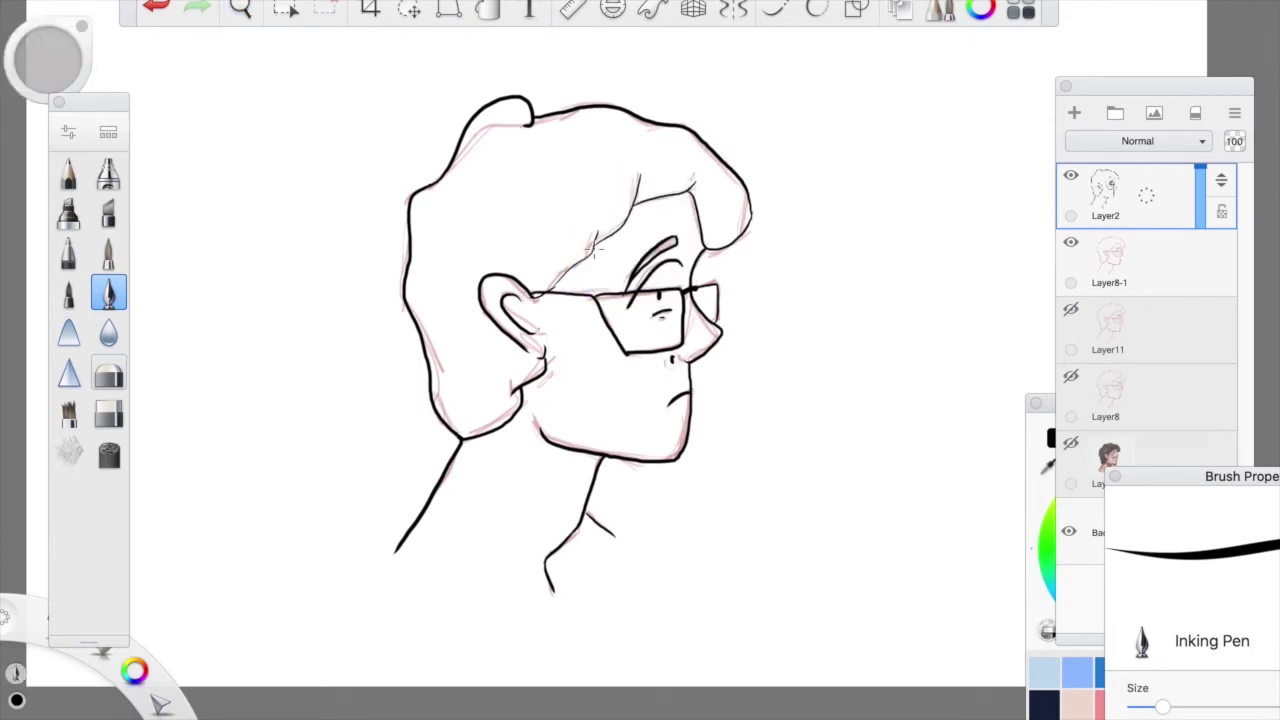
left_click(1110, 285)
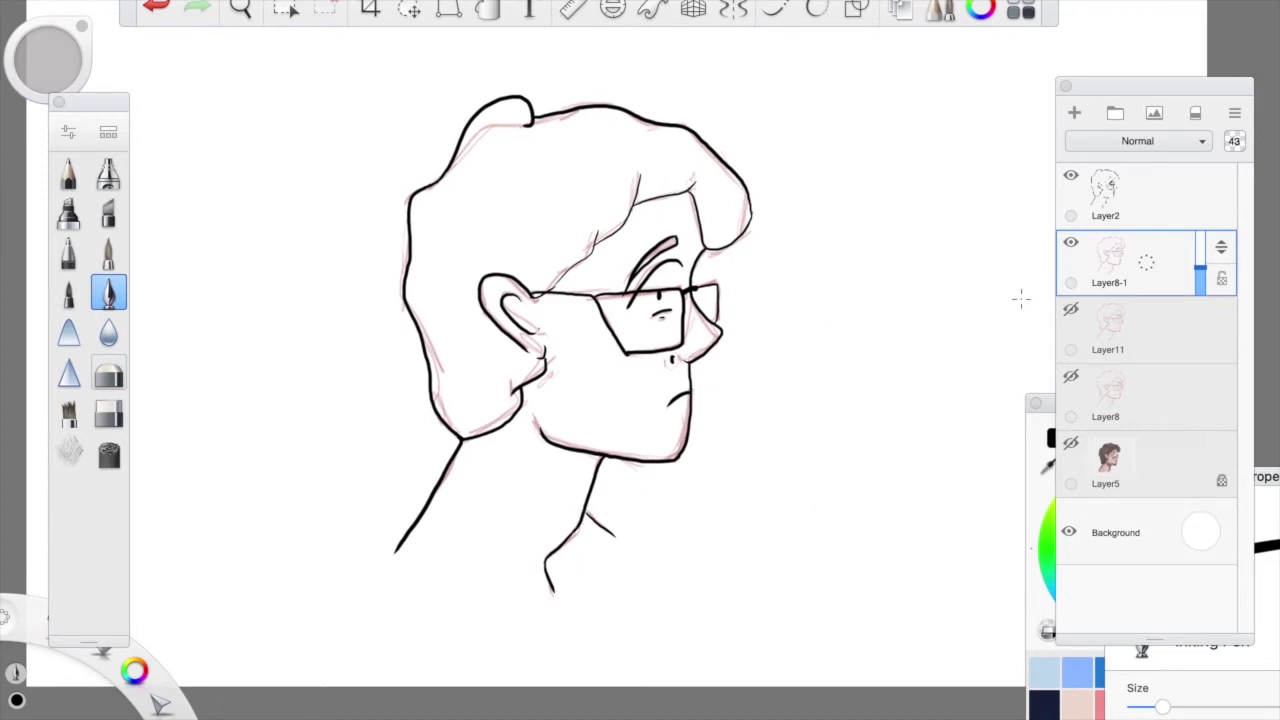
left_click(1120, 196)
left_click(1073, 244)
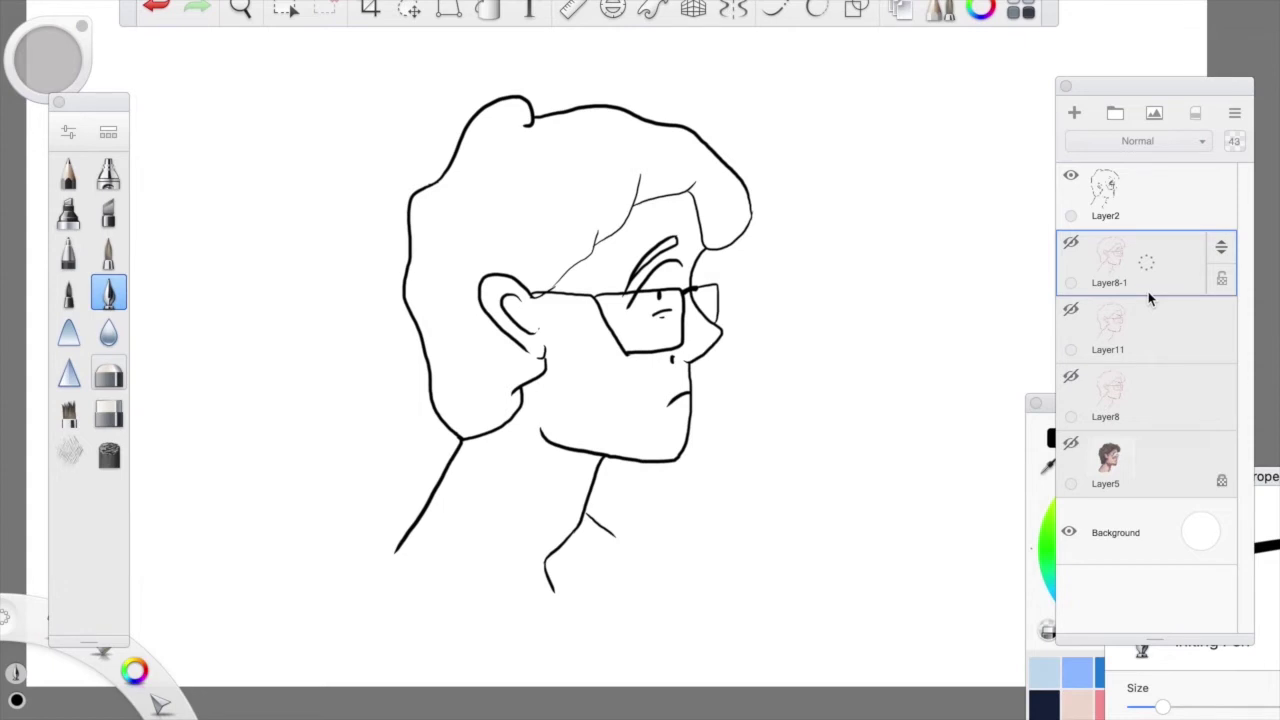
Toggle the Layer8-1 sketch repeatedly to compare it with the line art, then hide Layer2
left_click(1082, 247)
left_click(1072, 243)
left_click(1071, 243)
left_click(1071, 243)
left_click(1071, 243)
left_click(1071, 243)
left_click(1071, 243)
left_click(1070, 177)
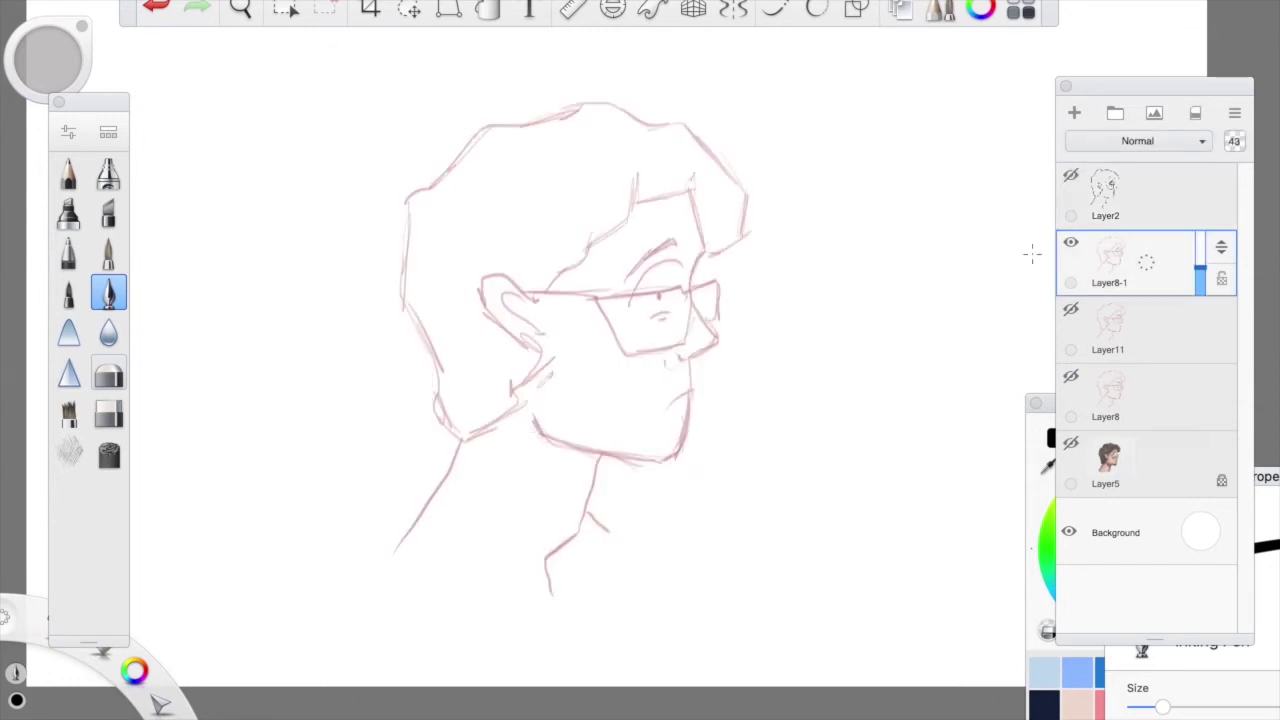
Select and show the Layer2 line art again and hide the Layer8-1 sketch
left_click(1076, 198)
left_click(1071, 179)
left_click(1071, 244)
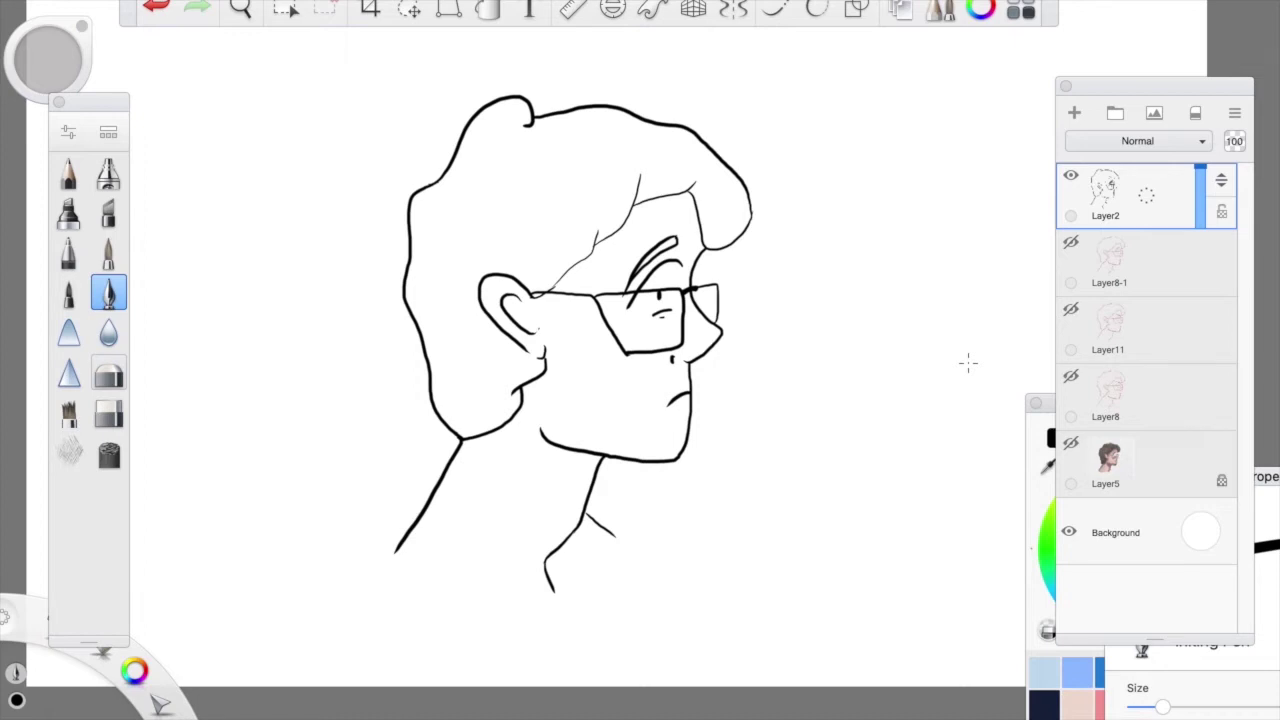
Switch the visibility of Layer2 and Layer8-1 to compare them again, leaving only the sketch shown
left_click(1070, 176)
left_click(1070, 243)
left_click(1070, 243)
left_click(1070, 176)
left_click(1070, 176)
left_click(1070, 243)
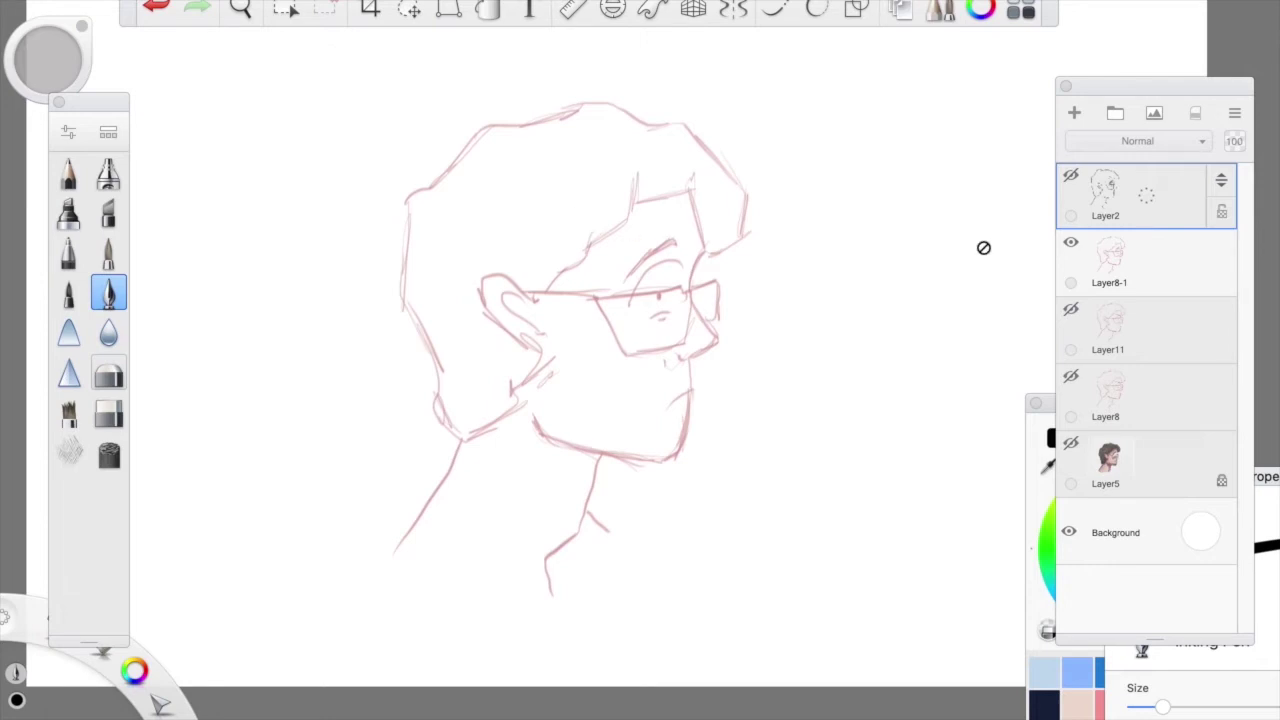
Hide the Layer8-1 sketch and show the Layer2 line art, comparing the two once more by toggling the sketch
left_click(1071, 243)
left_click(1071, 177)
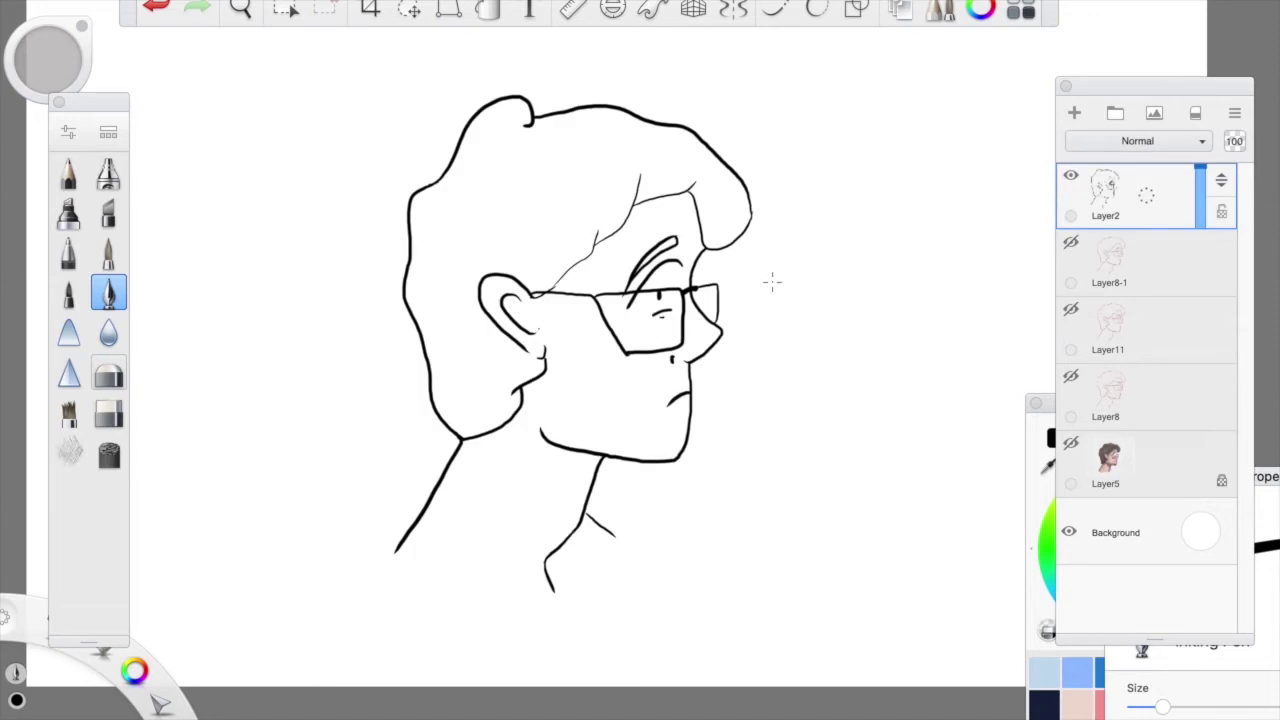
left_click(1071, 243)
left_click(1071, 243)
Add a new layer and move it above the Layer2 line art
left_click_drag(1148, 272, 1157, 206)
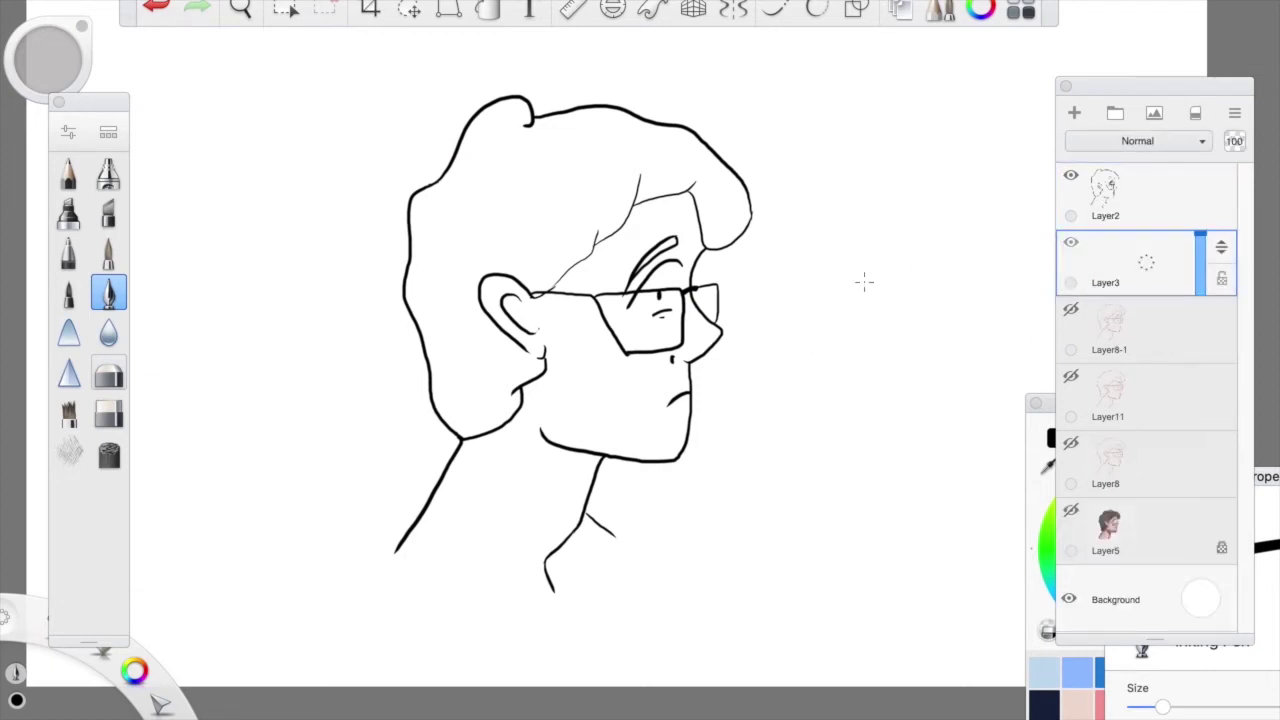
left_click_drag(1221, 247, 1221, 212)
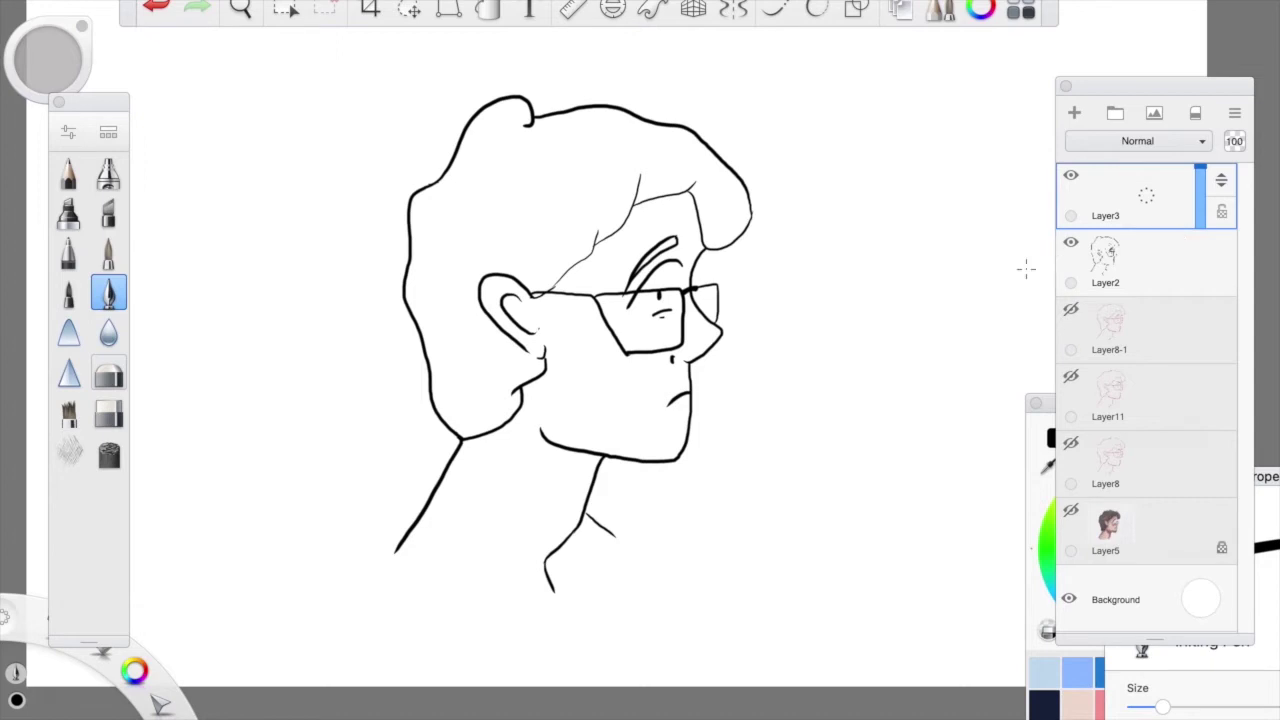
Pick a very dark purple for the Inking Pen and paint a test swatch on the blank area in front of the face
left_click(240, 8)
left_click_drag(695, 340, 766, 337)
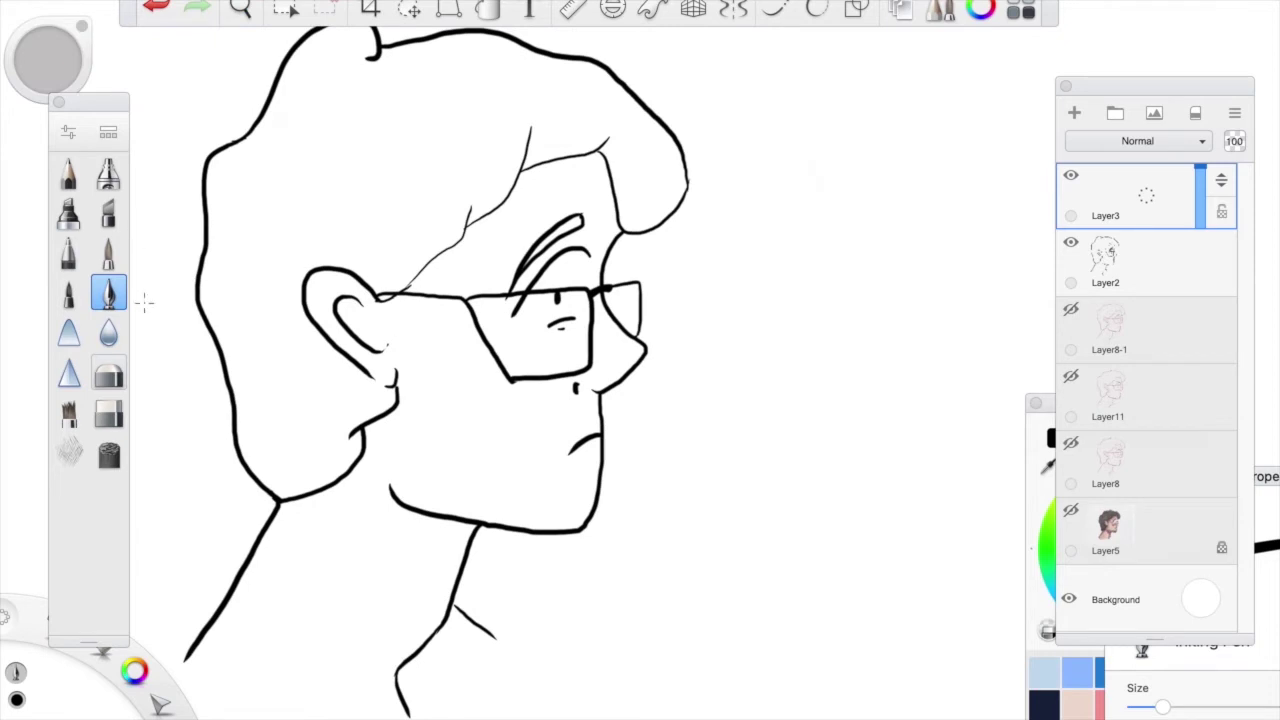
left_click(240, 8)
left_click_drag(408, 163, 548, 140)
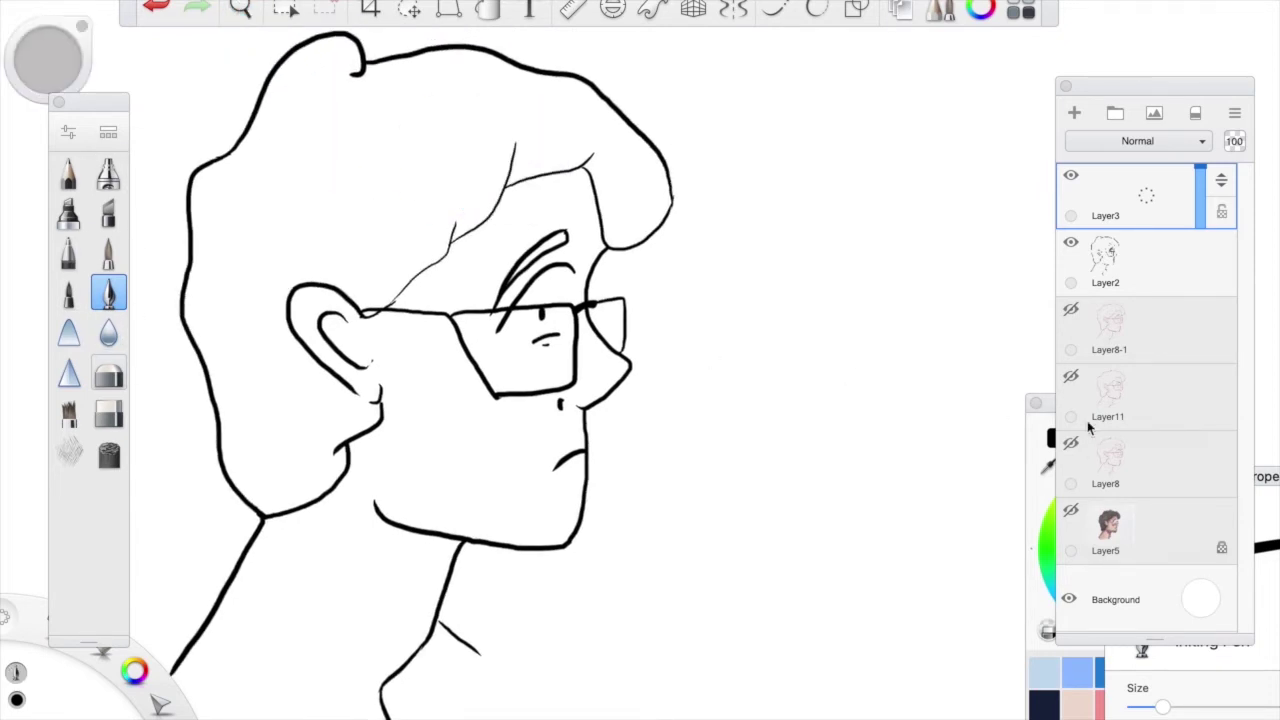
left_click_drag(1055, 416, 755, 278)
left_click_drag(827, 464, 830, 450)
left_click_drag(830, 280, 766, 416)
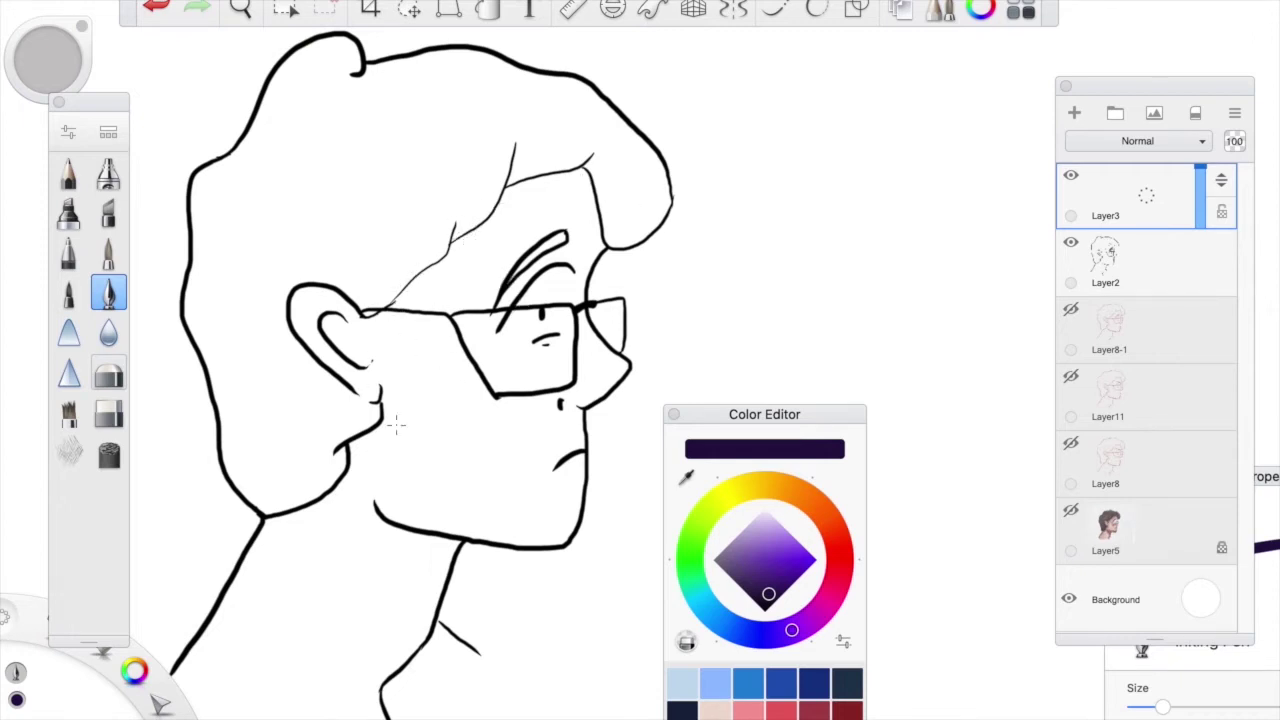
left_click_drag(757, 422, 337, 377)
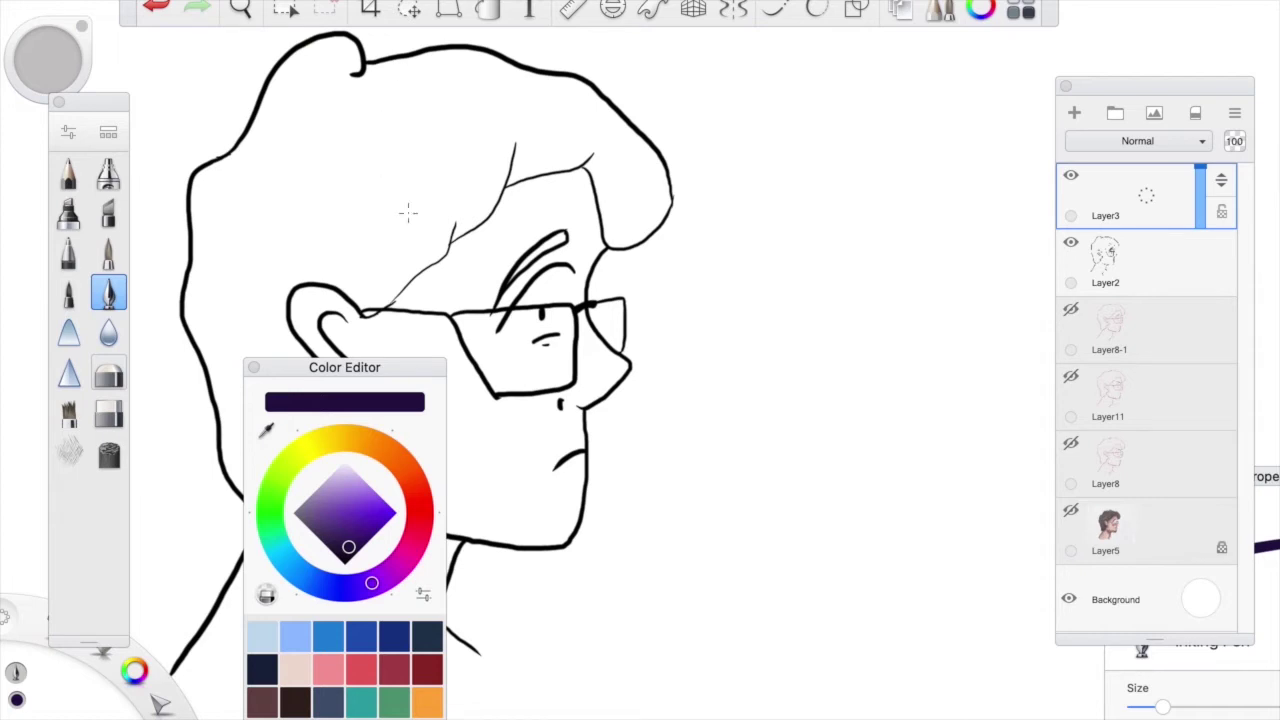
mouse_move(775, 112)
left_mouse_down()
mouse_move(747, 188)
mouse_move(746, 208)
mouse_move(779, 130)
mouse_move(760, 219)
mouse_move(789, 121)
mouse_move(784, 160)
mouse_move(797, 133)
mouse_move(765, 213)
left_mouse_up()
mouse_move(757, 147)
left_mouse_down()
mouse_move(740, 200)
mouse_move(750, 96)
mouse_move(800, 95)
mouse_move(750, 100)
mouse_move(770, 90)
mouse_move(803, 118)
mouse_move(780, 211)
mouse_move(805, 100)
mouse_move(766, 100)
mouse_move(749, 135)
left_mouse_up()
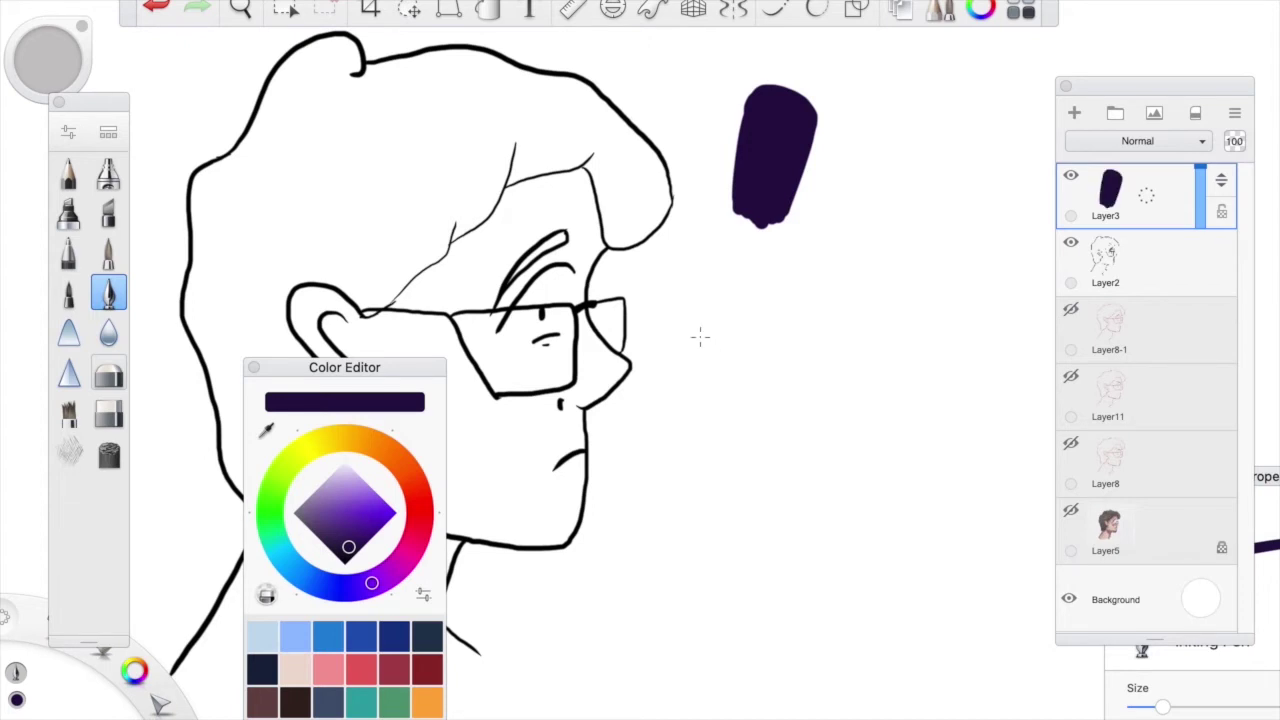
Try a dark reddish-brown with a test stroke beside the purple swatch and undo the last strokes
left_click(421, 526)
left_click(350, 529)
left_click(413, 484)
left_click_drag(366, 509, 346, 528)
left_click_drag(878, 128, 858, 220)
key("ctrl+z")
key("ctrl+z")
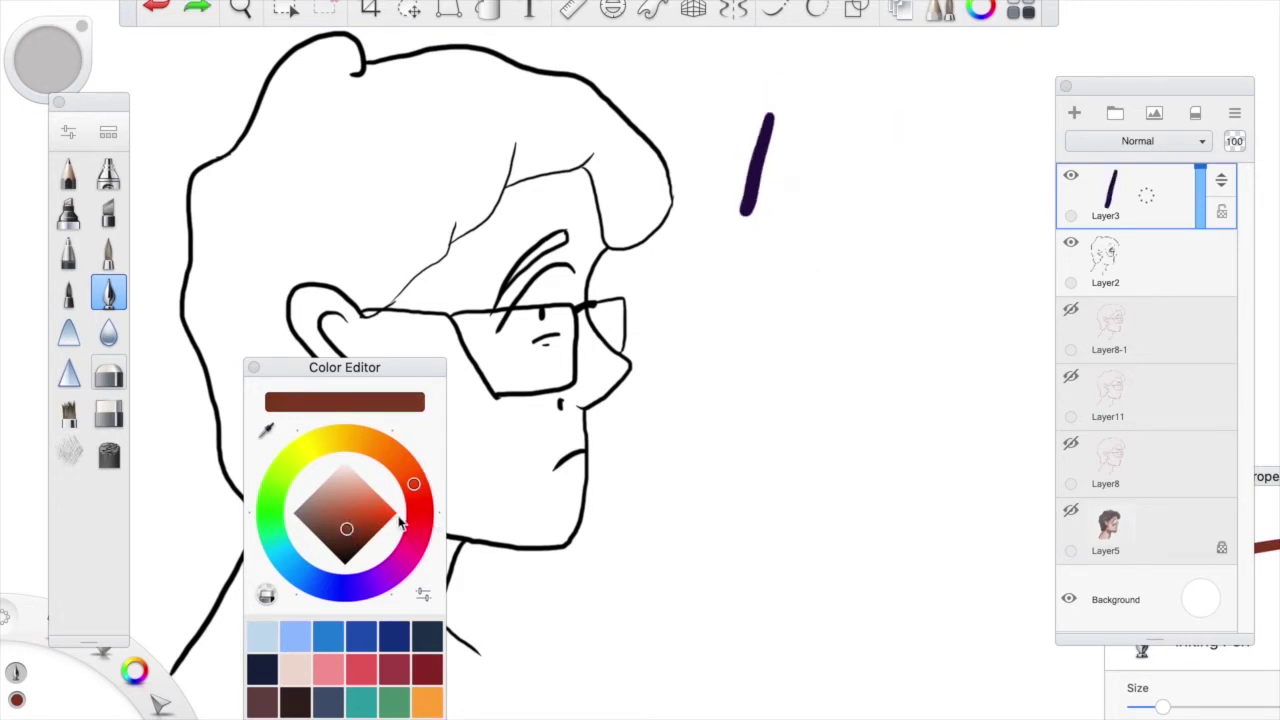
Paint a brighter reddish-brown test swatch, try the layer at 38% opacity and restore it to 100%
left_click(351, 521)
left_click_drag(362, 521, 360, 528)
mouse_move(822, 165)
left_mouse_down()
mouse_move(806, 240)
mouse_move(826, 135)
mouse_move(818, 232)
left_mouse_up()
left_click_drag(1200, 172, 1200, 205)
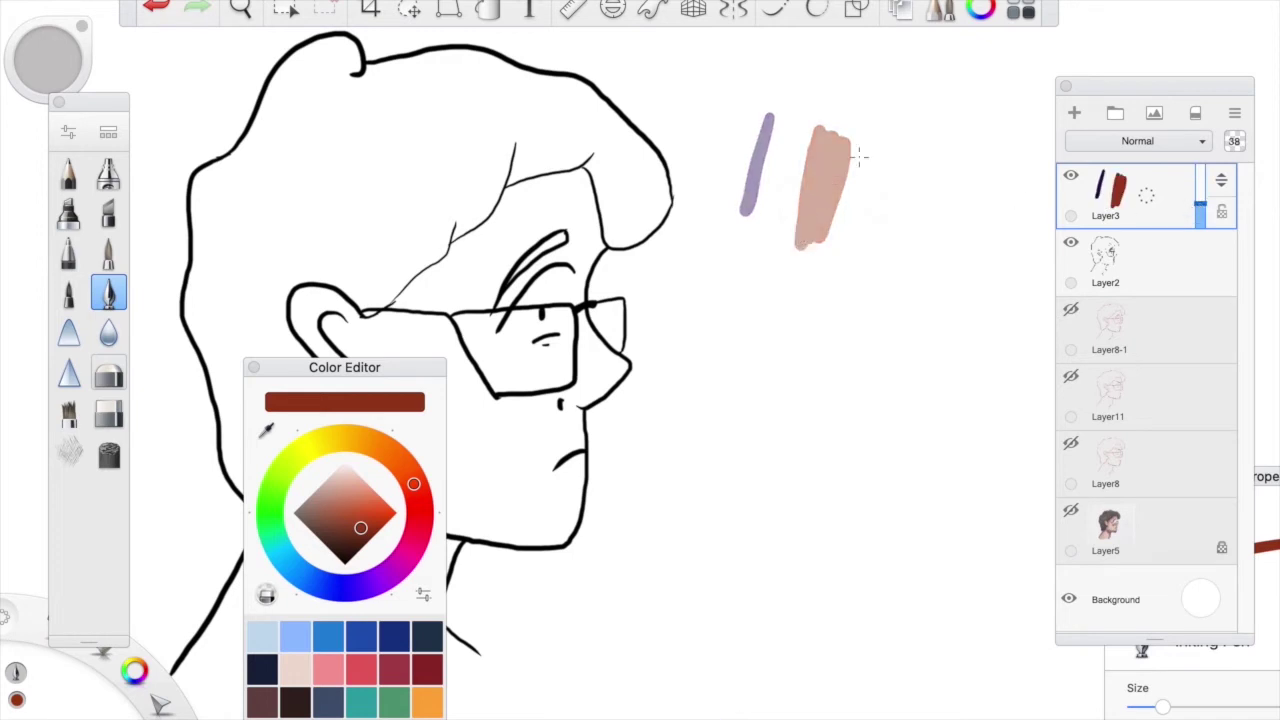
left_click_drag(1199, 226, 1200, 166)
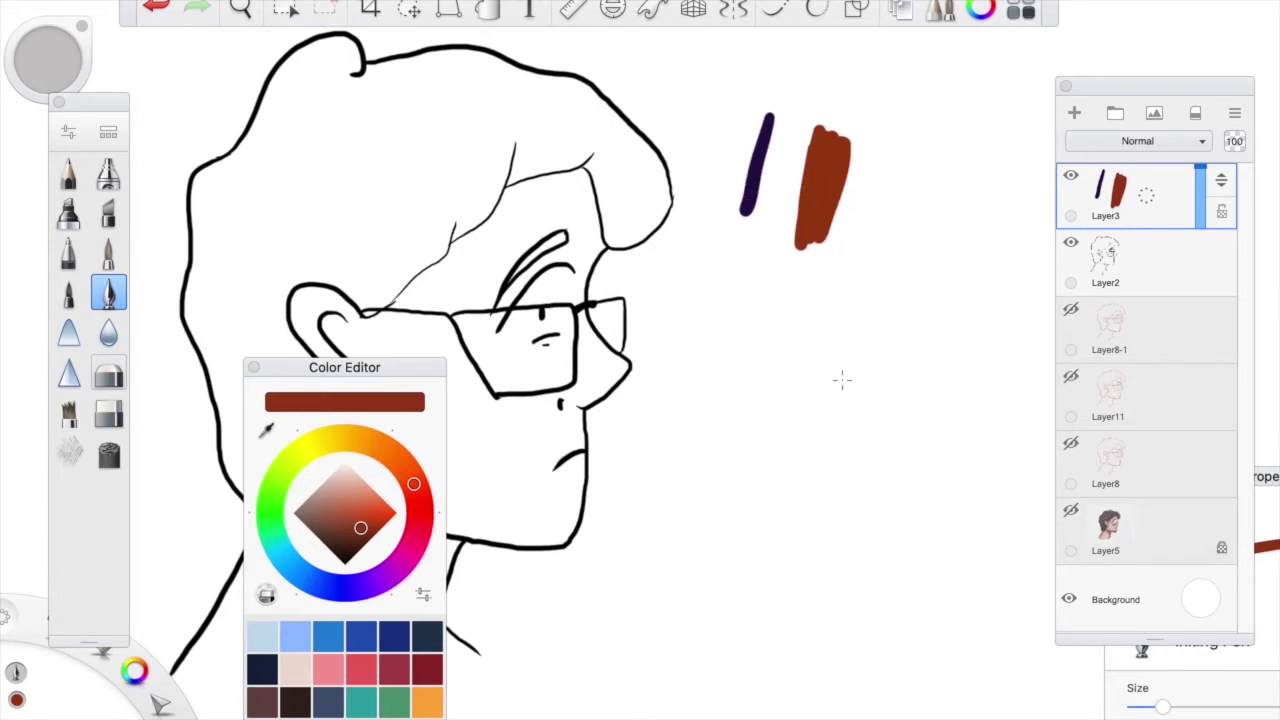
Paint a very dark blue test swatch beside the brown one and erase all the swatches with the Hard Eraser
left_click_drag(413, 484, 360, 586)
left_click(347, 551)
mouse_move(838, 236)
left_mouse_down()
mouse_move(852, 152)
mouse_move(870, 240)
mouse_move(888, 150)
mouse_move(880, 222)
left_mouse_up()
mouse_move(1146, 196)
left_mouse_down()
mouse_move(1110, 196)
mouse_move(1168, 196)
left_mouse_up()
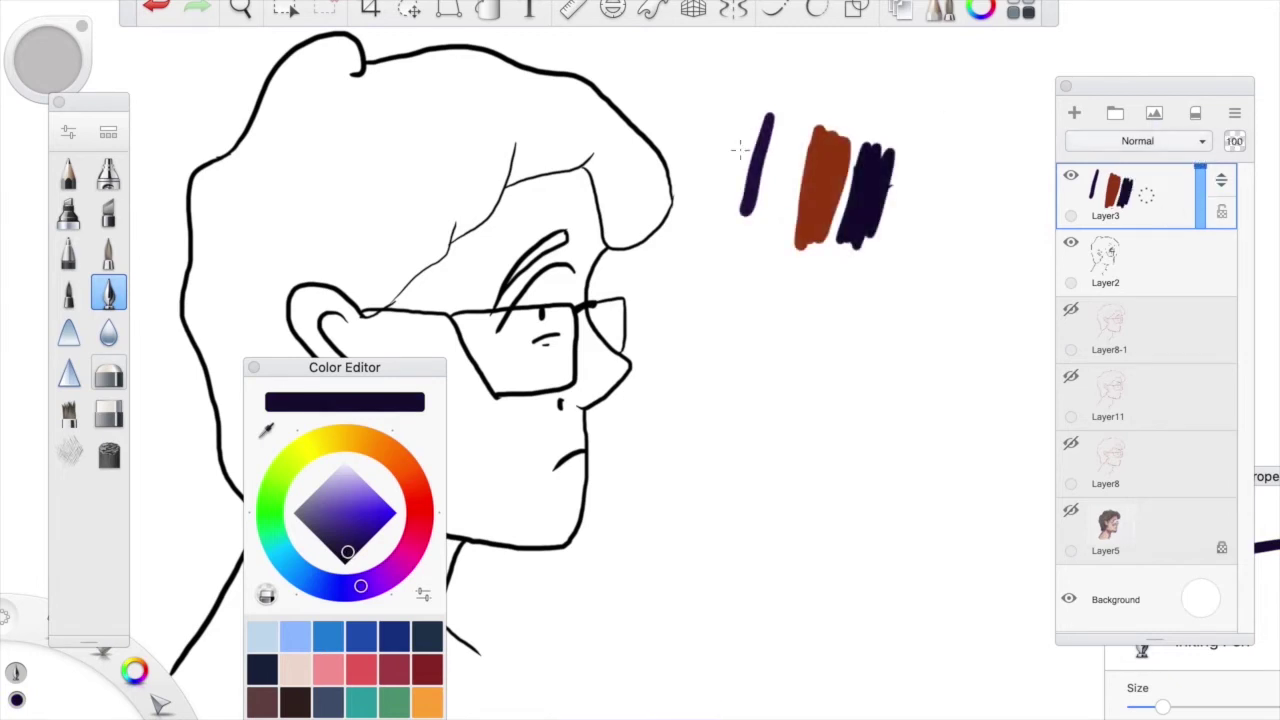
left_click(108, 413)
mouse_move(820, 235)
left_mouse_down()
mouse_move(794, 111)
mouse_move(821, 144)
mouse_move(772, 211)
mouse_move(886, 134)
left_mouse_up()
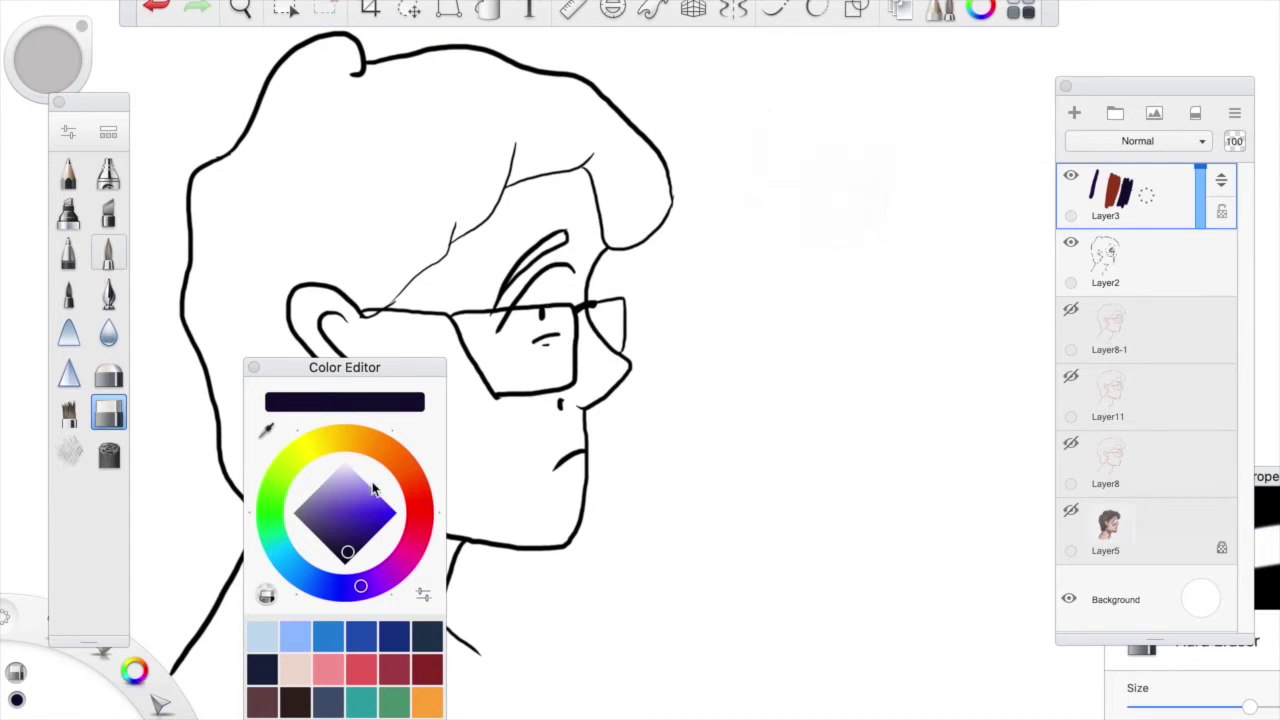
Paint a dark purple shadow along the forehead beneath the hairline, using a larger Inking Pen
left_click(349, 545)
left_click(382, 584)
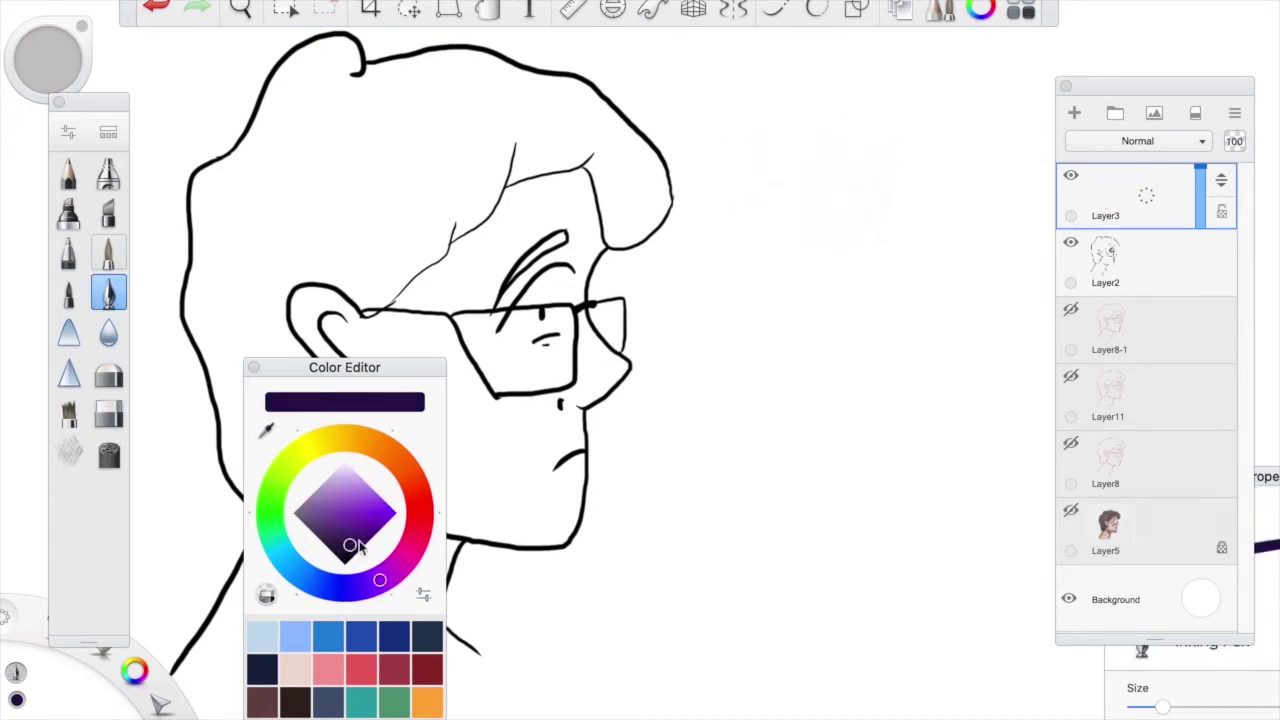
left_click_drag(353, 378, 949, 543)
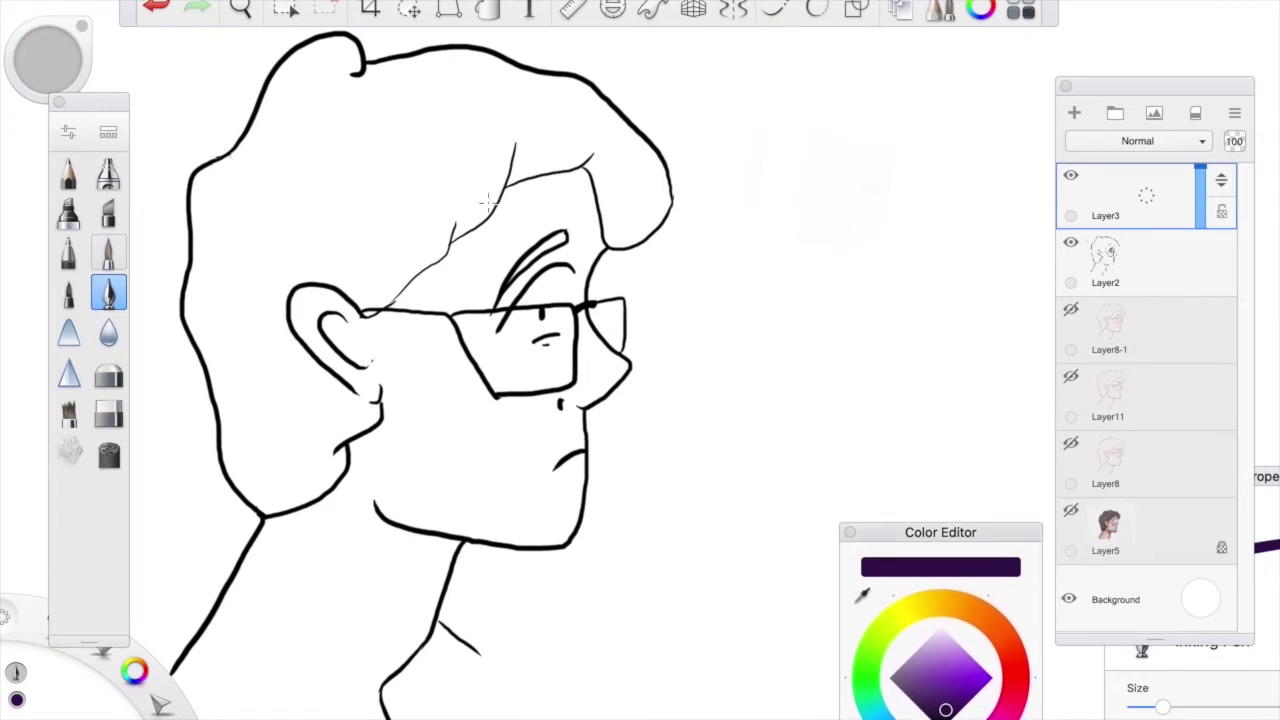
left_click_drag(1163, 706, 1195, 706)
mouse_move(360, 318)
left_mouse_down()
mouse_move(422, 300)
mouse_move(438, 283)
mouse_move(393, 316)
mouse_move(516, 209)
mouse_move(504, 220)
mouse_move(512, 197)
mouse_move(586, 181)
mouse_move(521, 210)
mouse_move(592, 208)
left_mouse_up()
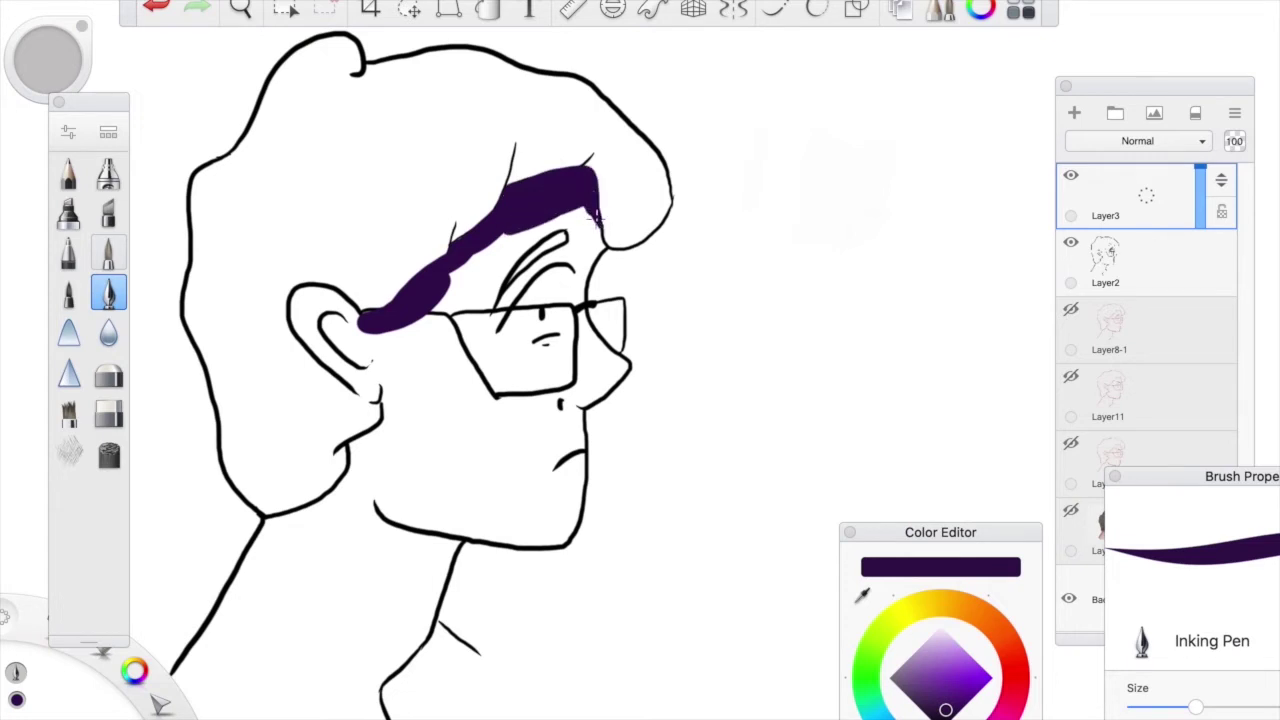
mouse_move(594, 220)
left_mouse_down()
mouse_move(560, 216)
mouse_move(588, 215)
mouse_move(452, 272)
left_mouse_up()
left_click_drag(526, 214, 412, 322)
Fill the ear with the dark purple and continue the shadow down the side of the cheek onto the back of the neck
mouse_move(526, 220)
left_mouse_down()
mouse_move(383, 362)
mouse_move(383, 343)
mouse_move(366, 360)
mouse_move(306, 331)
mouse_move(323, 347)
mouse_move(294, 316)
mouse_move(299, 303)
left_mouse_up()
mouse_move(335, 307)
left_mouse_down()
mouse_move(365, 334)
mouse_move(340, 346)
mouse_move(343, 361)
mouse_move(373, 396)
mouse_move(390, 382)
mouse_move(398, 450)
mouse_move(389, 390)
mouse_move(388, 454)
mouse_move(382, 399)
mouse_move(373, 453)
mouse_move(387, 434)
mouse_move(356, 447)
mouse_move(344, 493)
mouse_move(350, 482)
mouse_move(270, 525)
mouse_move(231, 583)
left_mouse_up()
mouse_move(369, 470)
left_mouse_down()
mouse_move(311, 511)
mouse_move(365, 499)
mouse_move(290, 533)
mouse_move(222, 593)
left_mouse_up()
mouse_move(404, 459)
left_mouse_down()
mouse_move(374, 501)
mouse_move(394, 489)
mouse_move(411, 437)
mouse_move(408, 368)
left_mouse_up()
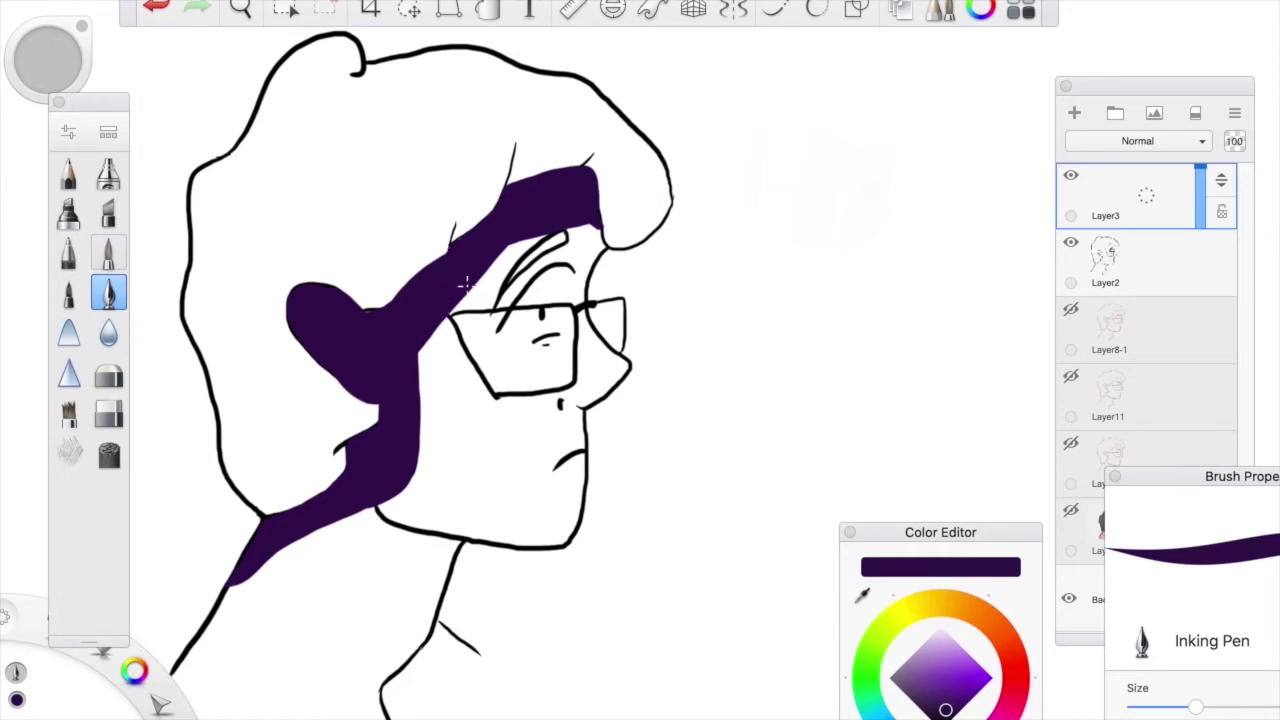
Paint a thin dark purple shadow along the curved line below the eyebrow, undoing the strokes that are too thick
mouse_move(563, 255)
left_mouse_down()
mouse_move(510, 298)
mouse_move(515, 285)
mouse_move(540, 262)
mouse_move(494, 325)
mouse_move(503, 316)
left_mouse_up()
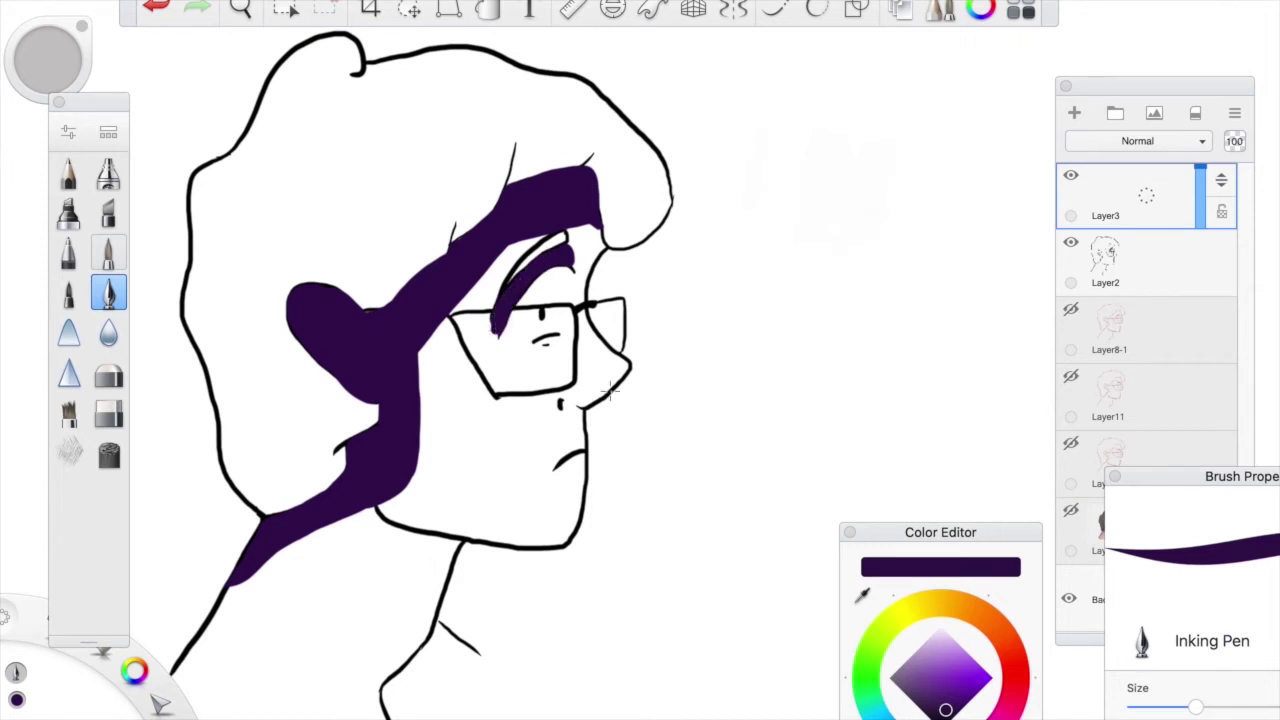
key("ctrl+z")
key("ctrl+z")
mouse_move(565, 243)
left_mouse_down()
mouse_move(525, 282)
mouse_move(572, 270)
mouse_move(558, 262)
mouse_move(526, 282)
mouse_move(496, 332)
left_mouse_up()
key("ctrl+z")
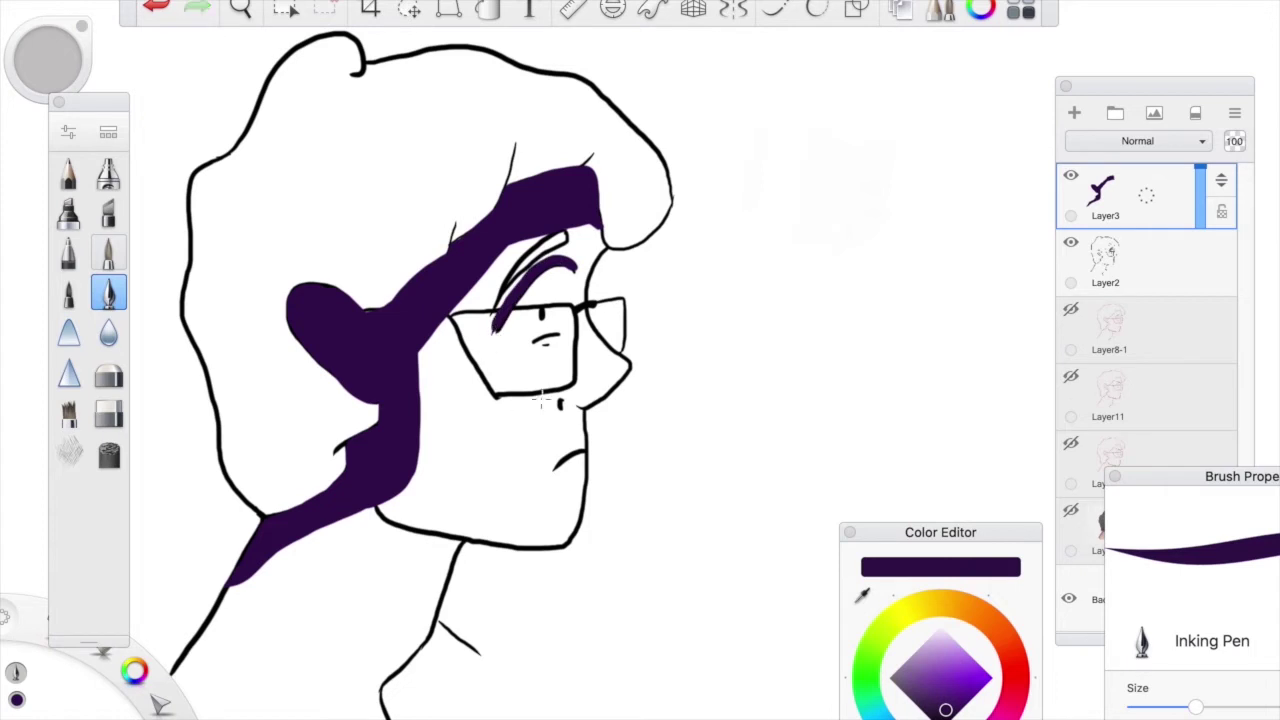
Shade the front of the face from below the nose to the chin and the base of the neck in dark purple
mouse_move(577, 412)
left_mouse_down()
mouse_move(576, 492)
mouse_move(578, 412)
mouse_move(564, 407)
mouse_move(570, 520)
mouse_move(578, 507)
mouse_move(568, 544)
left_mouse_up()
mouse_move(439, 635)
left_mouse_down()
mouse_move(390, 690)
mouse_move(400, 708)
mouse_move(410, 678)
mouse_move(447, 703)
mouse_move(455, 640)
mouse_move(470, 635)
mouse_move(478, 657)
mouse_move(440, 710)
left_mouse_up()
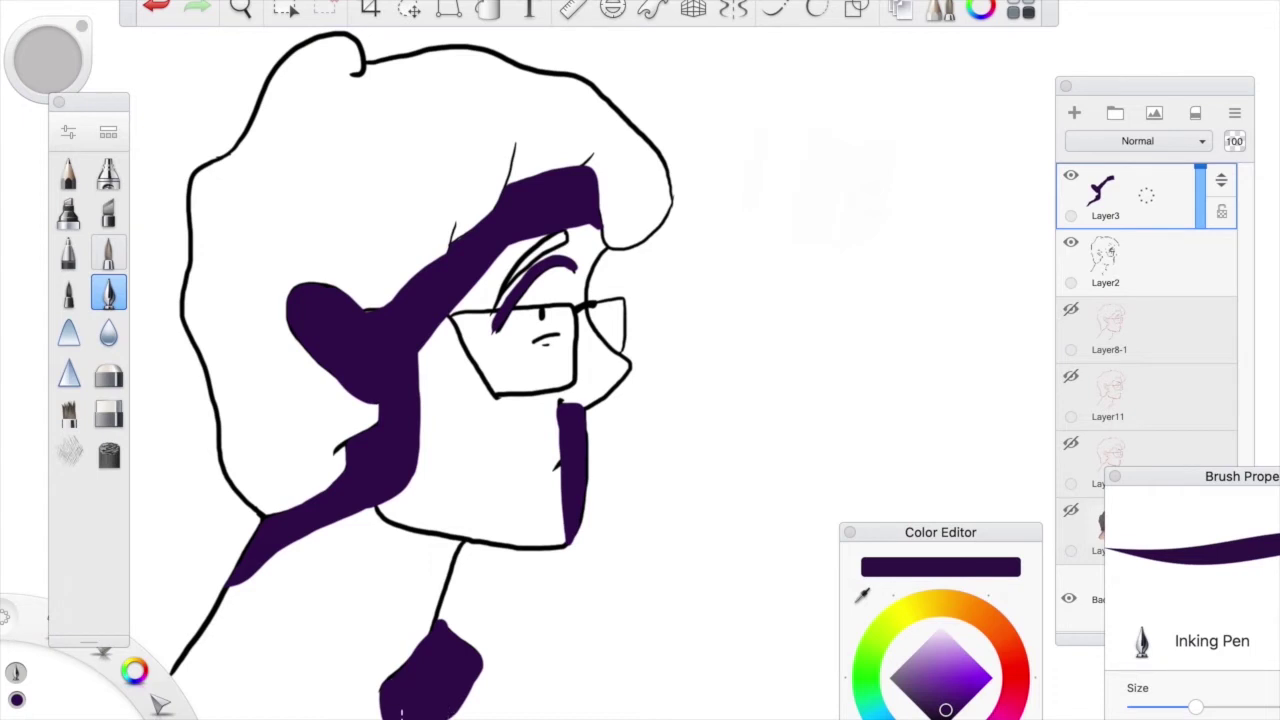
Paint a dark purple shadow down the back of the hair, widening it toward the nape
mouse_move(258, 165)
left_mouse_down()
mouse_move(219, 195)
mouse_move(203, 300)
mouse_move(272, 485)
left_mouse_up()
mouse_move(222, 344)
left_mouse_down()
mouse_move(244, 427)
mouse_move(200, 324)
mouse_move(256, 447)
mouse_move(246, 406)
mouse_move(263, 410)
mouse_move(209, 300)
mouse_move(296, 436)
mouse_move(300, 452)
mouse_move(268, 428)
mouse_move(276, 490)
mouse_move(304, 448)
left_mouse_up()
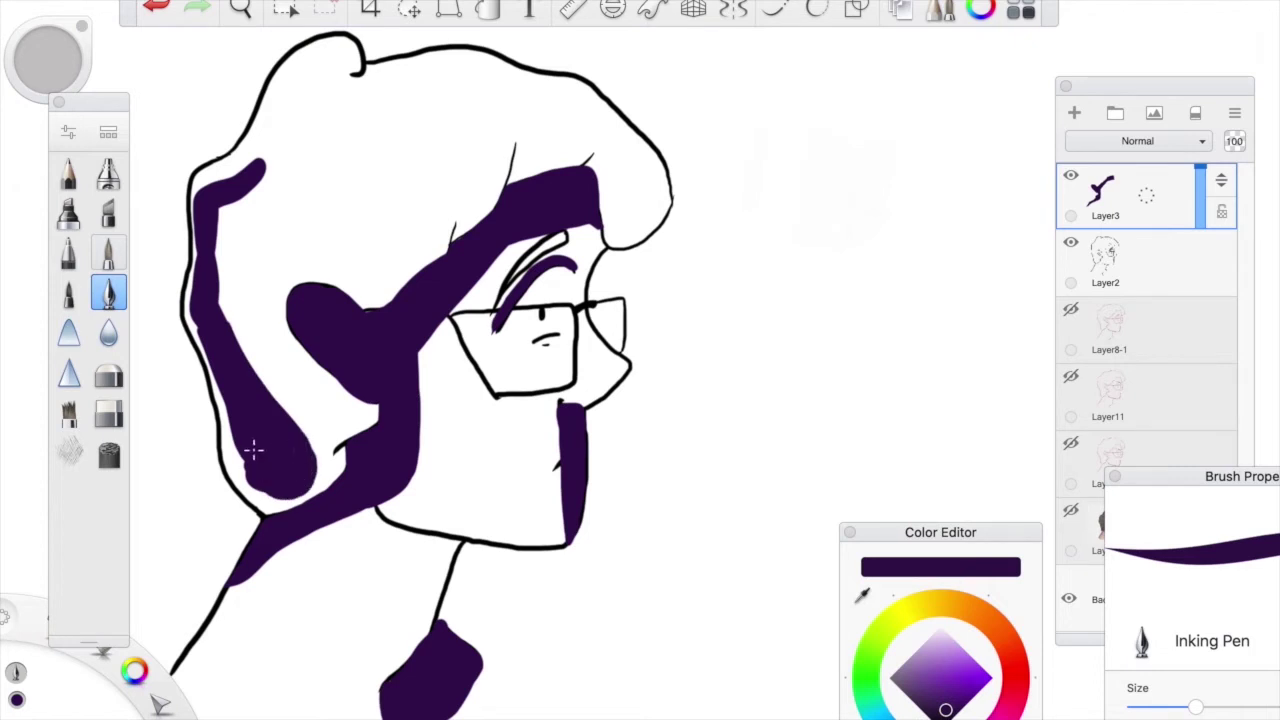
left_click_drag(236, 427, 237, 421)
left_click_drag(260, 485, 286, 487)
left_click_drag(211, 292, 227, 328)
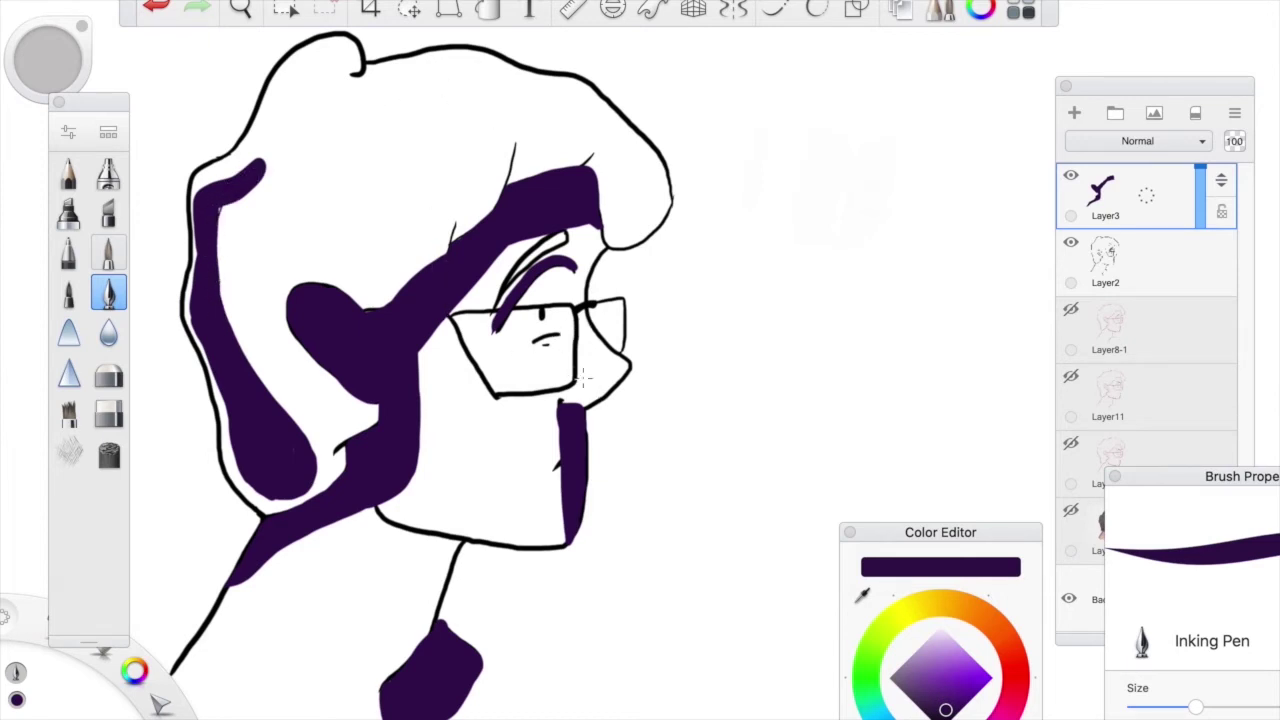
Paint a small shadow under the glasses lens and lower the opacity of Layer3 to 23%
mouse_move(513, 410)
left_mouse_down()
mouse_move(492, 400)
mouse_move(558, 400)
mouse_move(490, 398)
mouse_move(547, 397)
left_mouse_up()
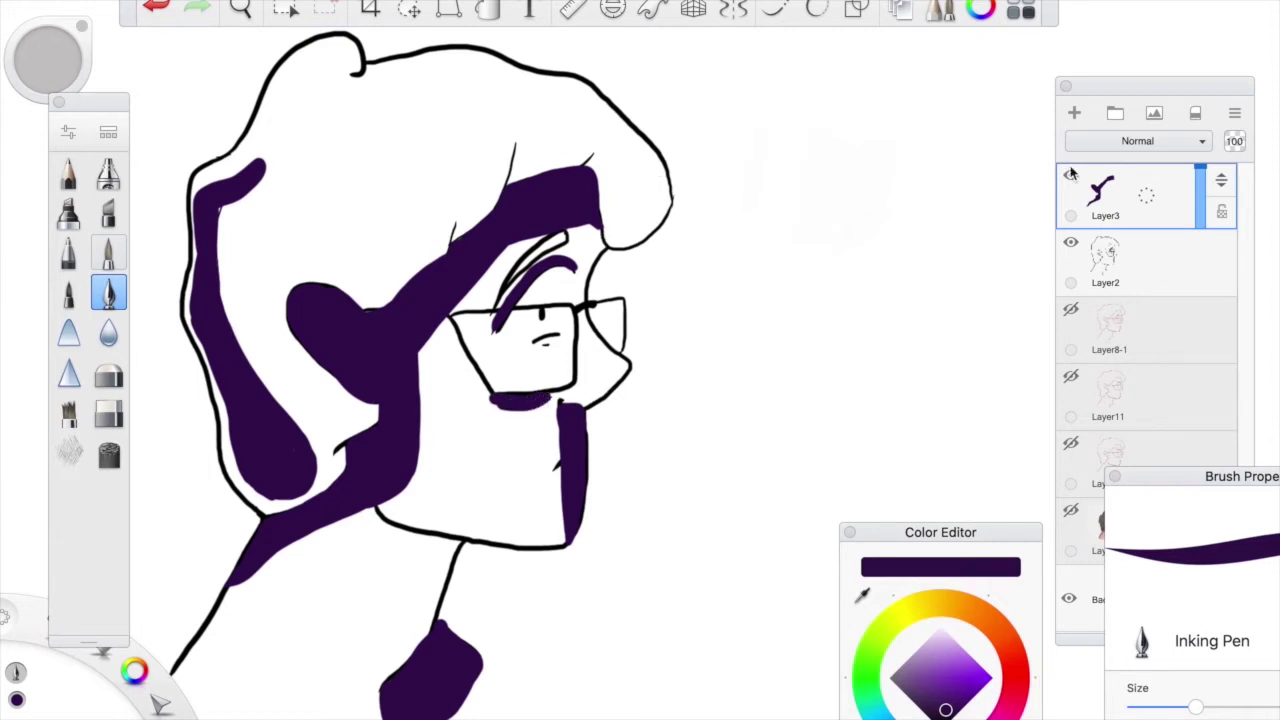
left_click_drag(1198, 214, 1196, 222)
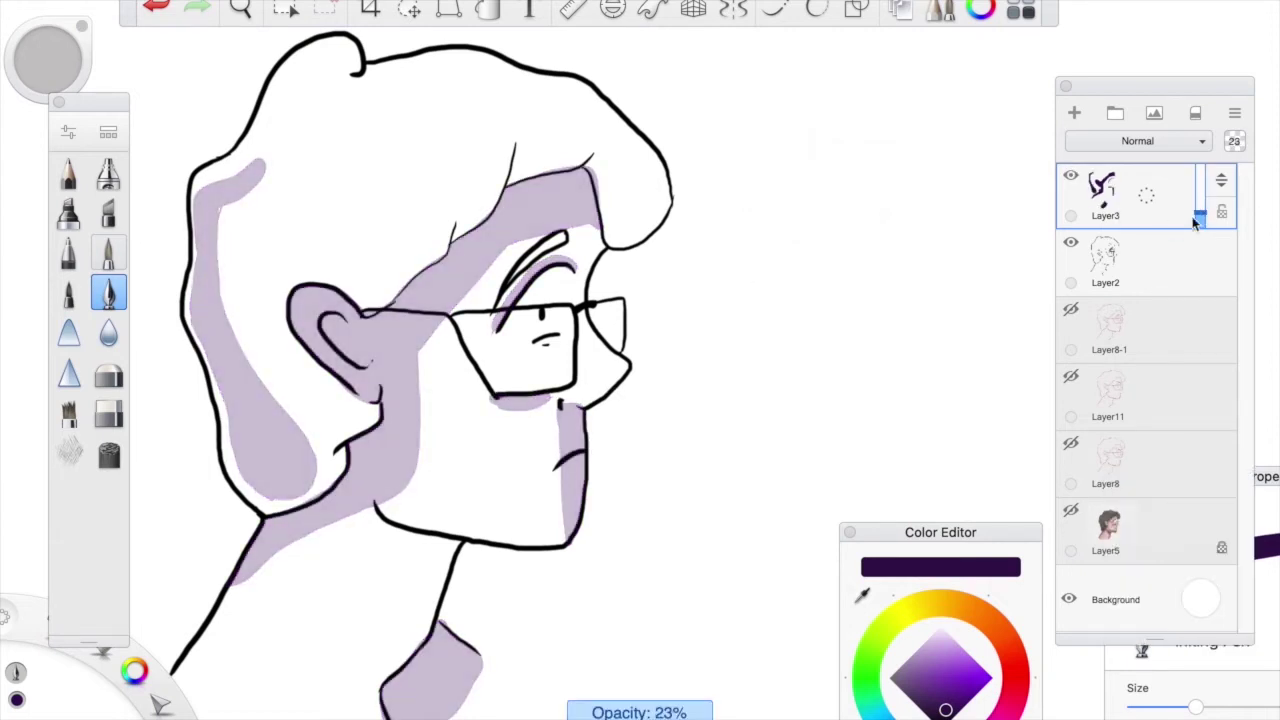
Trim the shadows around the eye, under the lens and beside the mouth with a smaller Hard Eraser
left_click(108, 414)
left_click_drag(1182, 708, 1170, 708)
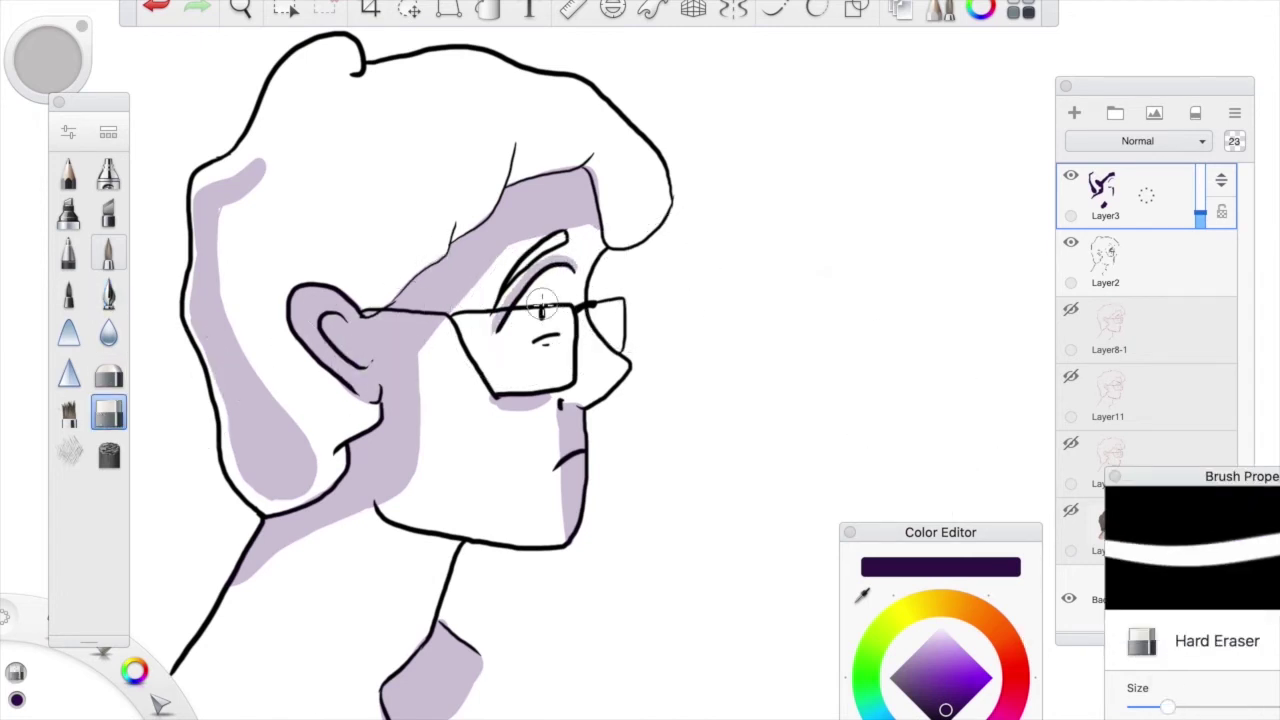
mouse_move(512, 288)
left_mouse_down()
mouse_move(500, 318)
mouse_move(529, 301)
left_mouse_up()
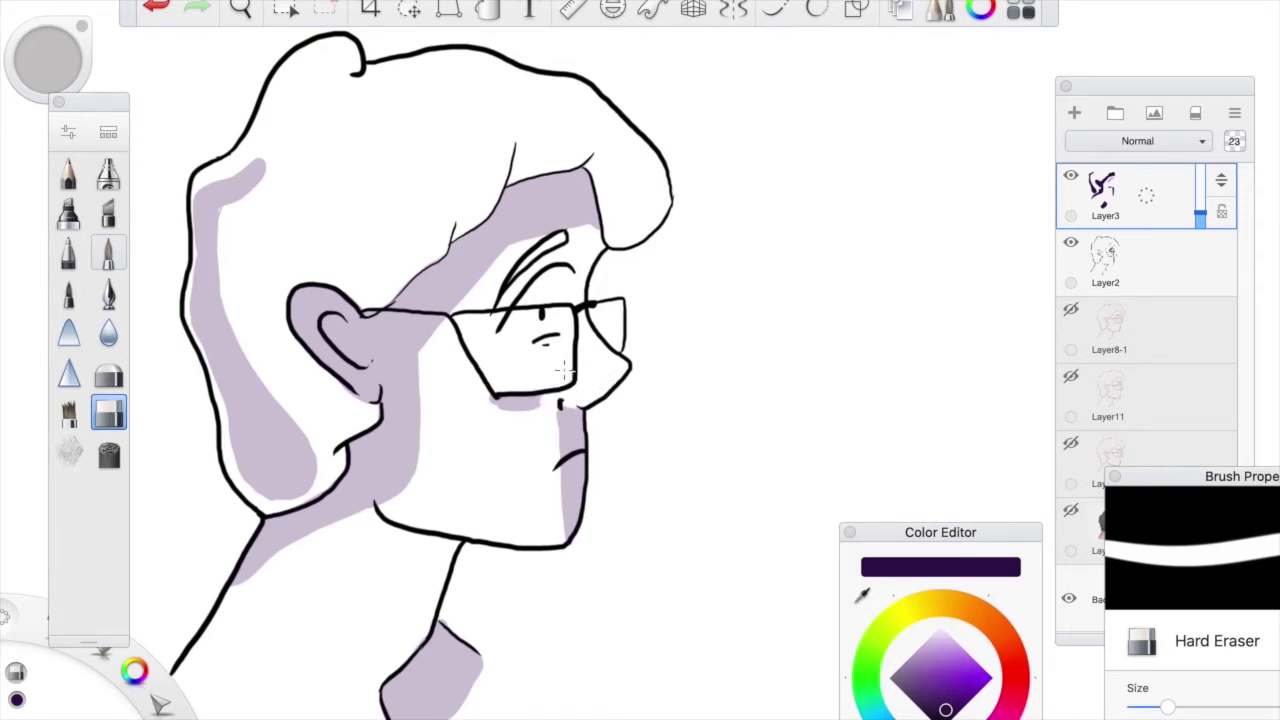
left_click_drag(506, 421, 501, 421)
mouse_move(551, 457)
left_mouse_down()
mouse_move(545, 422)
mouse_move(573, 519)
mouse_move(548, 421)
mouse_move(573, 530)
left_mouse_up()
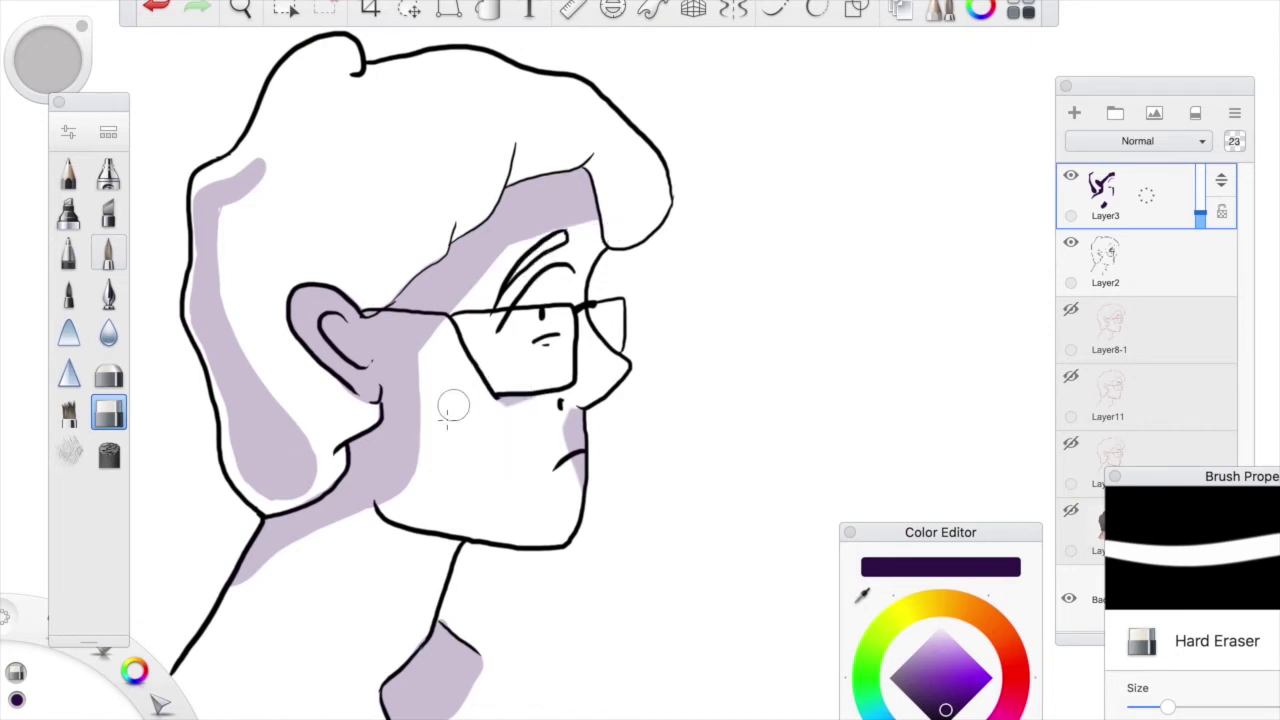
Erase the uneven shadow edges on the neck and jaw and the upper end of the back hair shadow
left_click_drag(229, 607, 271, 581)
mouse_move(362, 516)
left_mouse_down()
mouse_move(291, 555)
mouse_move(445, 473)
left_mouse_up()
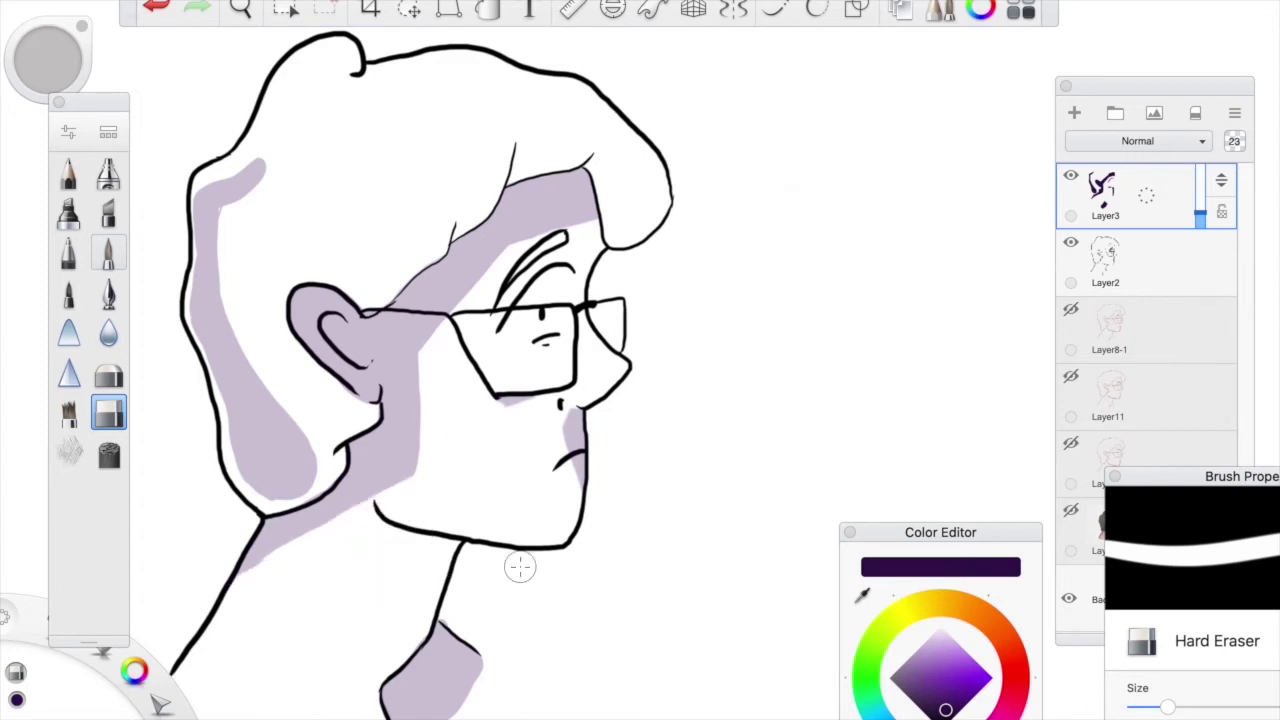
mouse_move(246, 171)
left_mouse_down()
mouse_move(246, 234)
mouse_move(239, 217)
mouse_move(274, 163)
left_mouse_up()
mouse_move(235, 217)
left_mouse_down()
mouse_move(274, 157)
mouse_move(231, 218)
mouse_move(280, 148)
mouse_move(233, 228)
mouse_move(231, 206)
mouse_move(225, 240)
mouse_move(230, 173)
mouse_move(231, 215)
left_mouse_up()
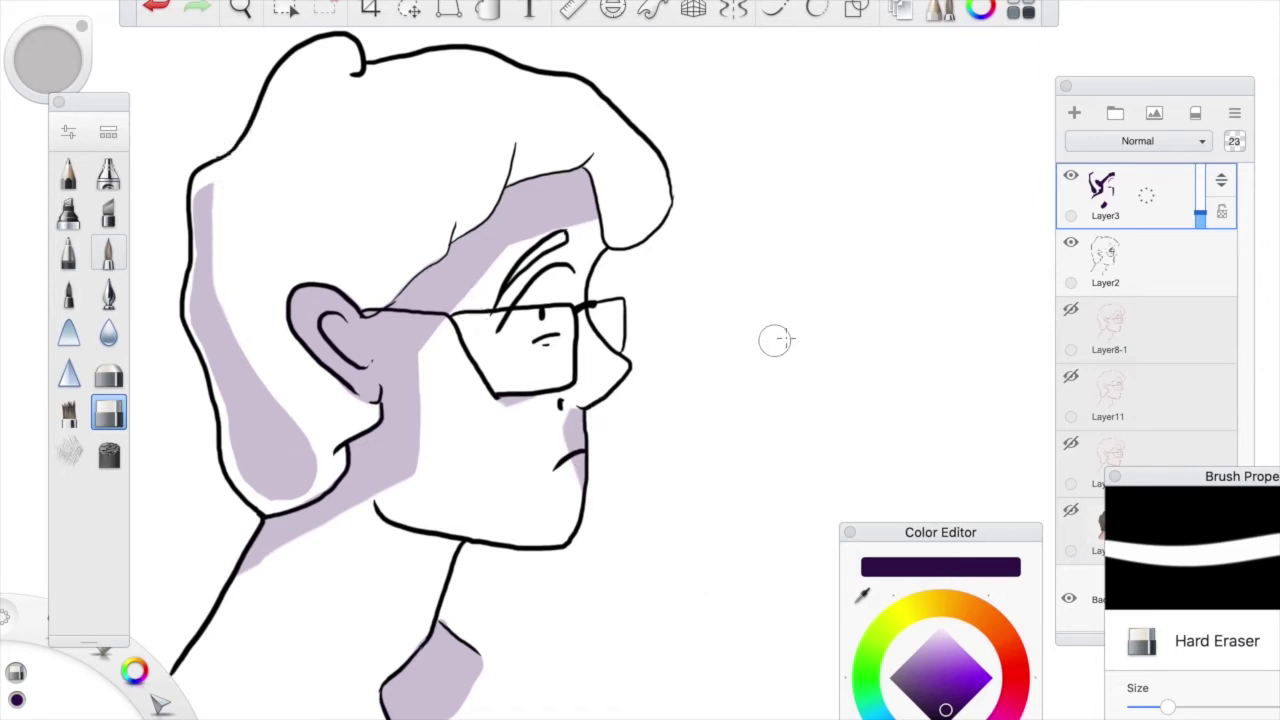
Set the shadow layer's opacity to 28%, duplicate the layer and hide the original Layer3
mouse_move(1196, 215)
left_mouse_down()
mouse_move(1186, 222)
mouse_move(1189, 194)
mouse_move(1190, 220)
left_mouse_up()
left_click(1147, 207)
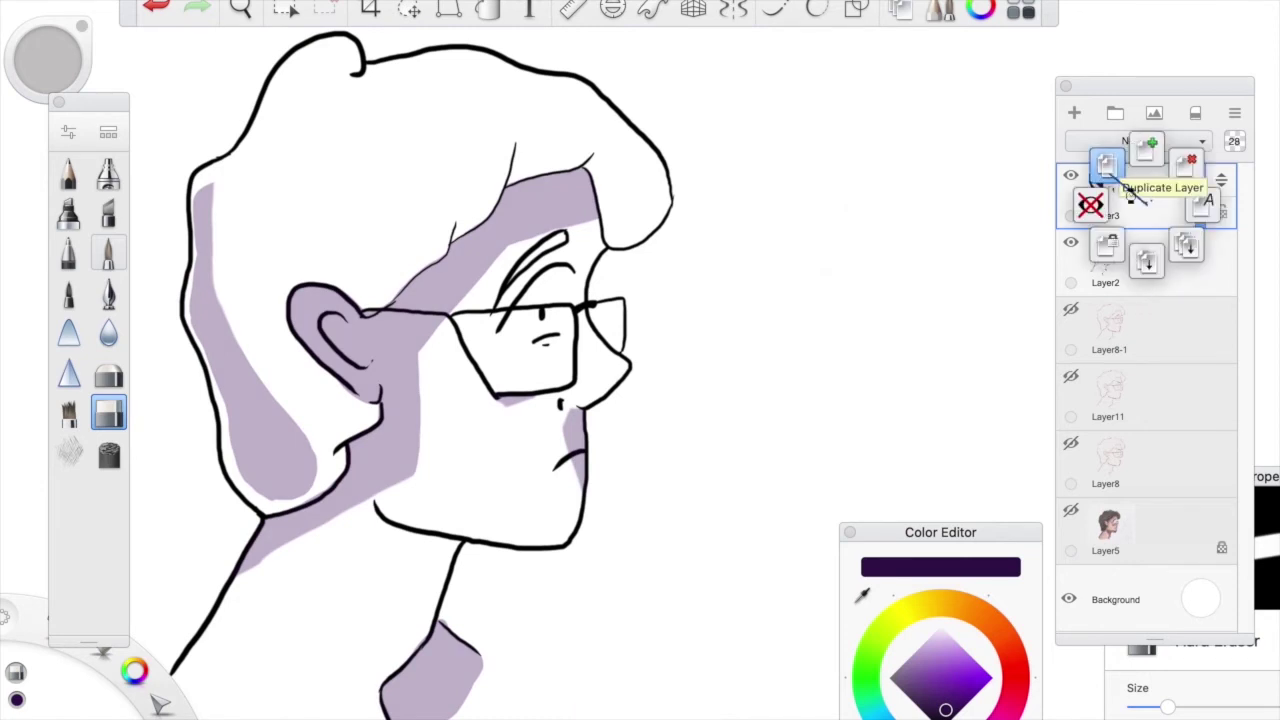
left_click(1106, 163)
left_click(1070, 242)
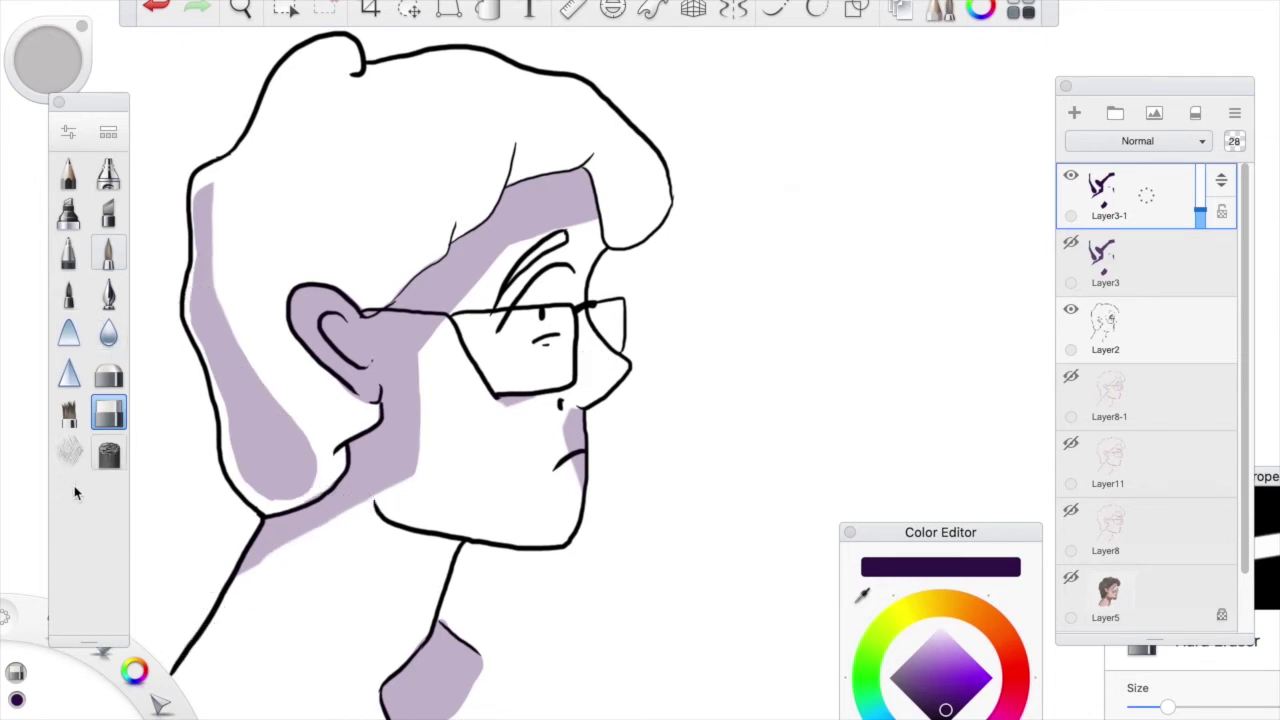
Soften the shadow edges on the face, neck and back of the hair on the duplicate layer with the Blur brush
left_click(109, 340)
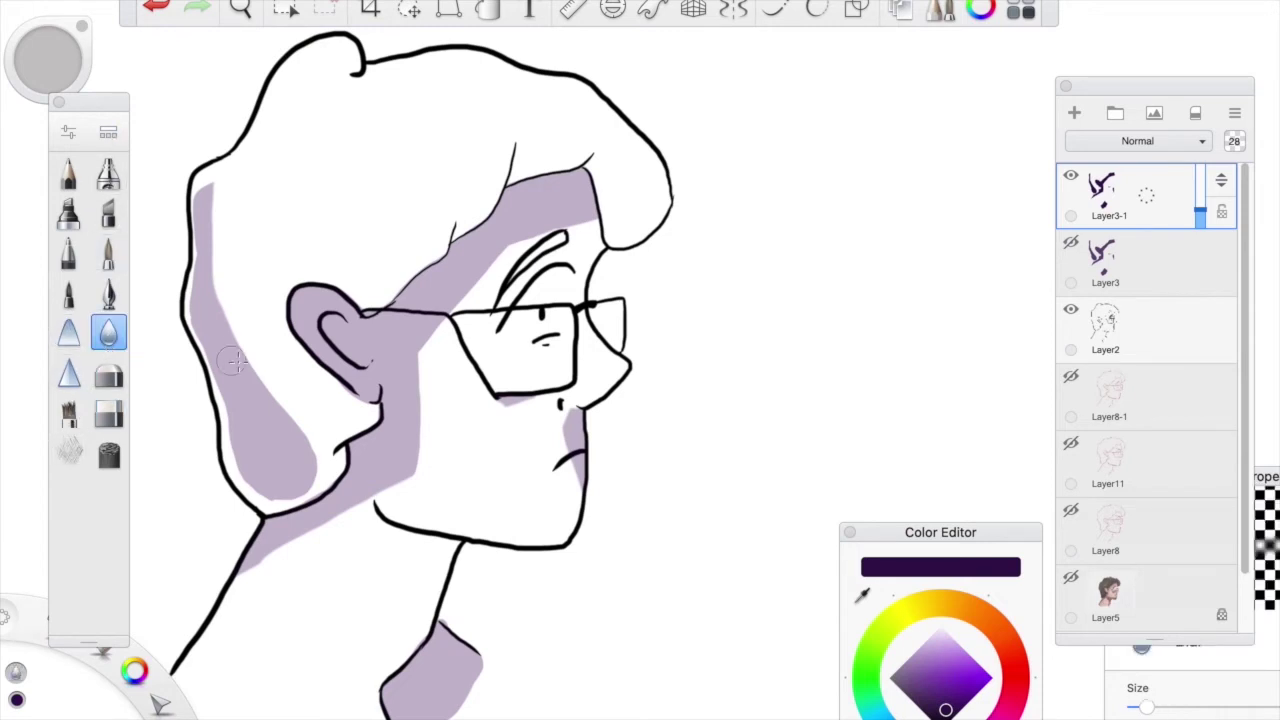
left_click(1275, 472)
left_click_drag(1275, 472, 1037, 358)
left_click_drag(429, 449, 418, 420)
mouse_move(414, 366)
left_mouse_down()
mouse_move(511, 250)
mouse_move(451, 303)
mouse_move(529, 237)
mouse_move(577, 230)
left_mouse_up()
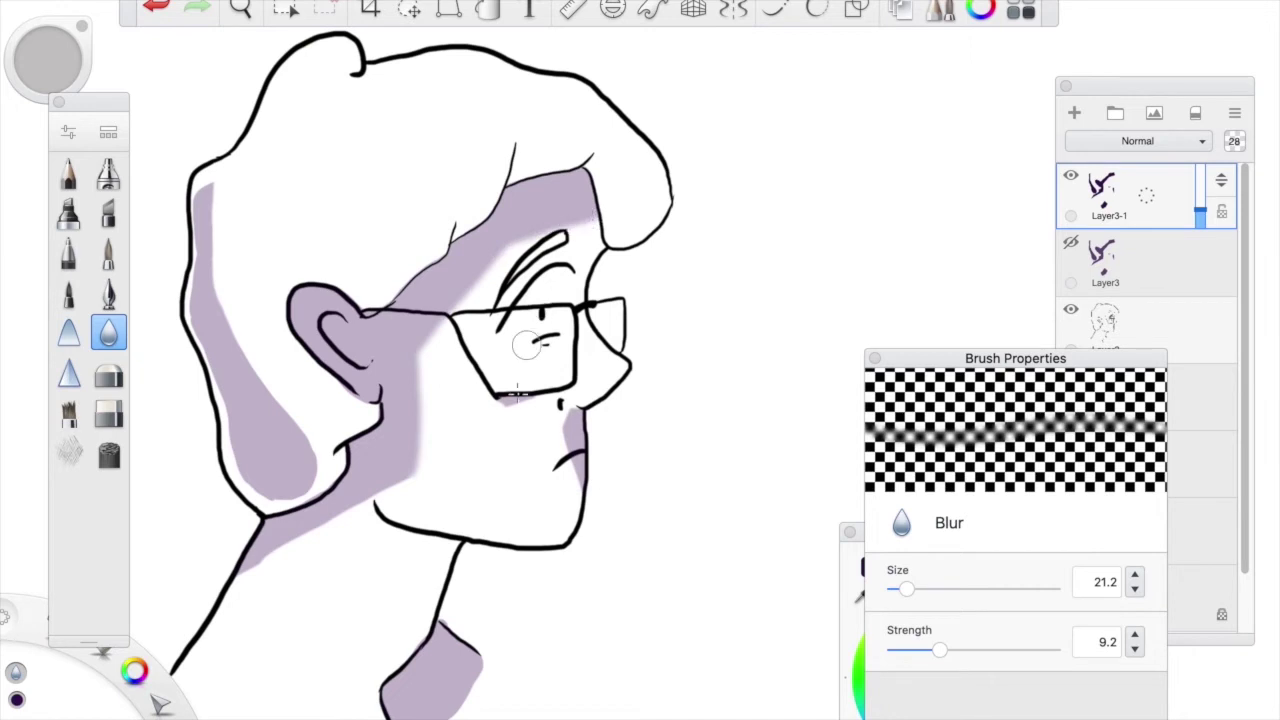
mouse_move(310, 542)
left_mouse_down()
mouse_move(284, 546)
mouse_move(243, 594)
left_mouse_up()
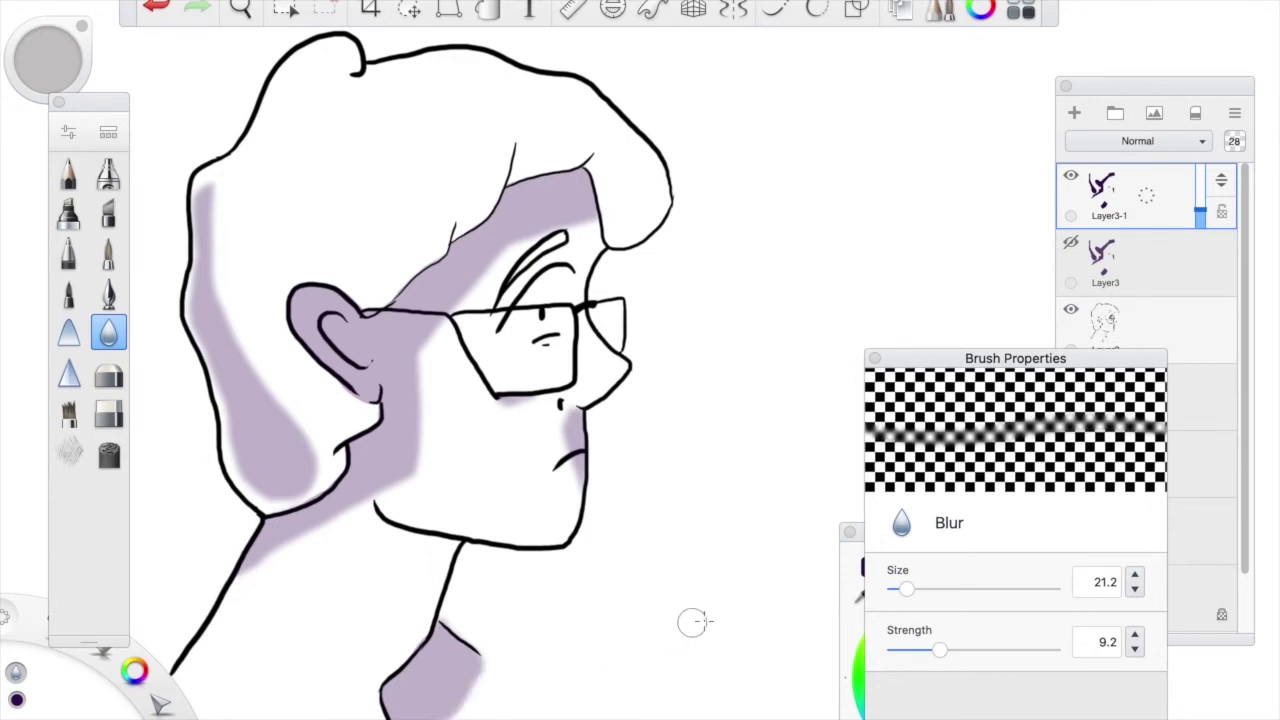
left_click_drag(909, 363, 1199, 466)
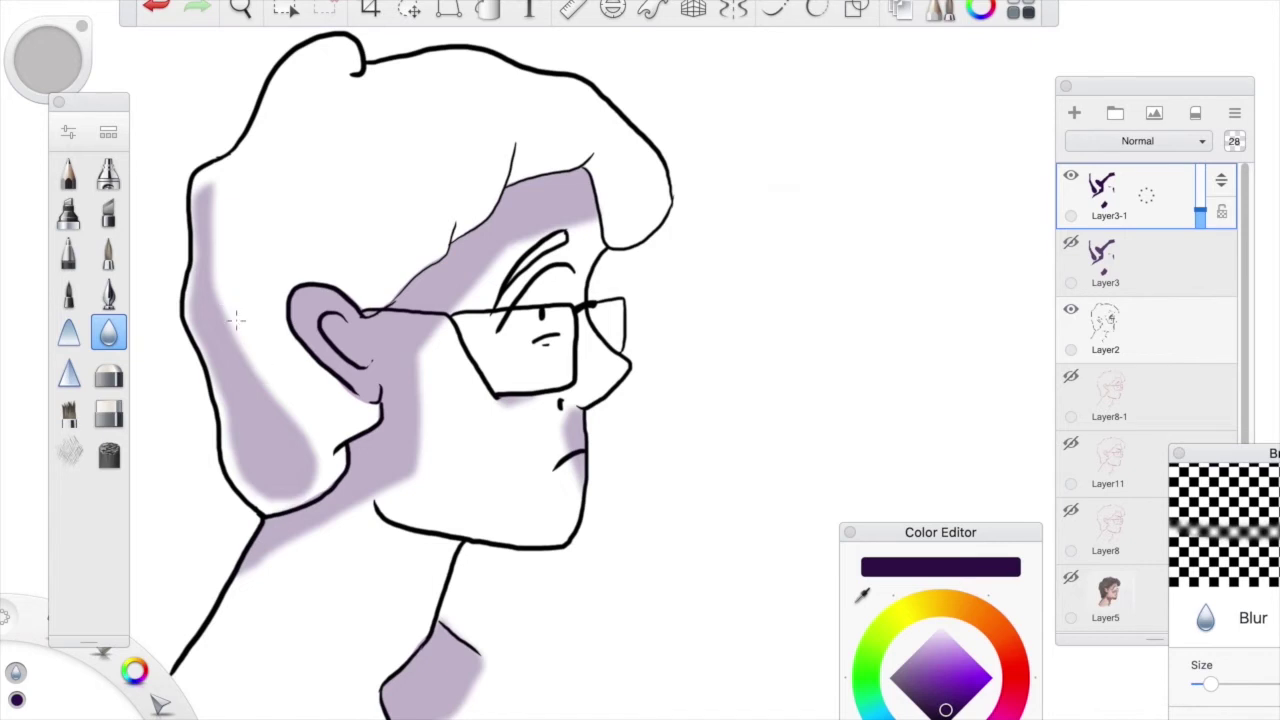
Hide the blurred Layer3-1, make a fresh duplicate of Layer3 and hide the original
mouse_move(375, 484)
left_mouse_down()
mouse_move(292, 395)
mouse_move(270, 353)
mouse_move(313, 483)
left_mouse_up()
left_click(1071, 180)
left_click(1071, 243)
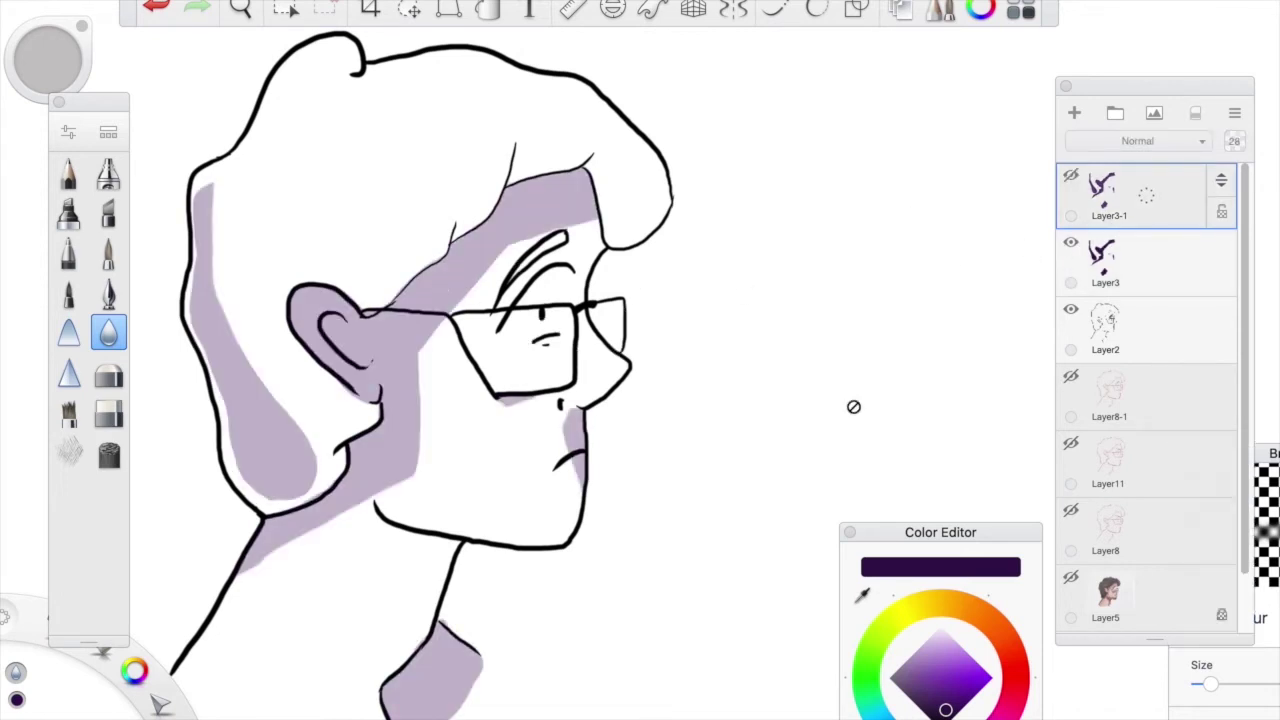
left_click(1170, 288)
left_click(1169, 286)
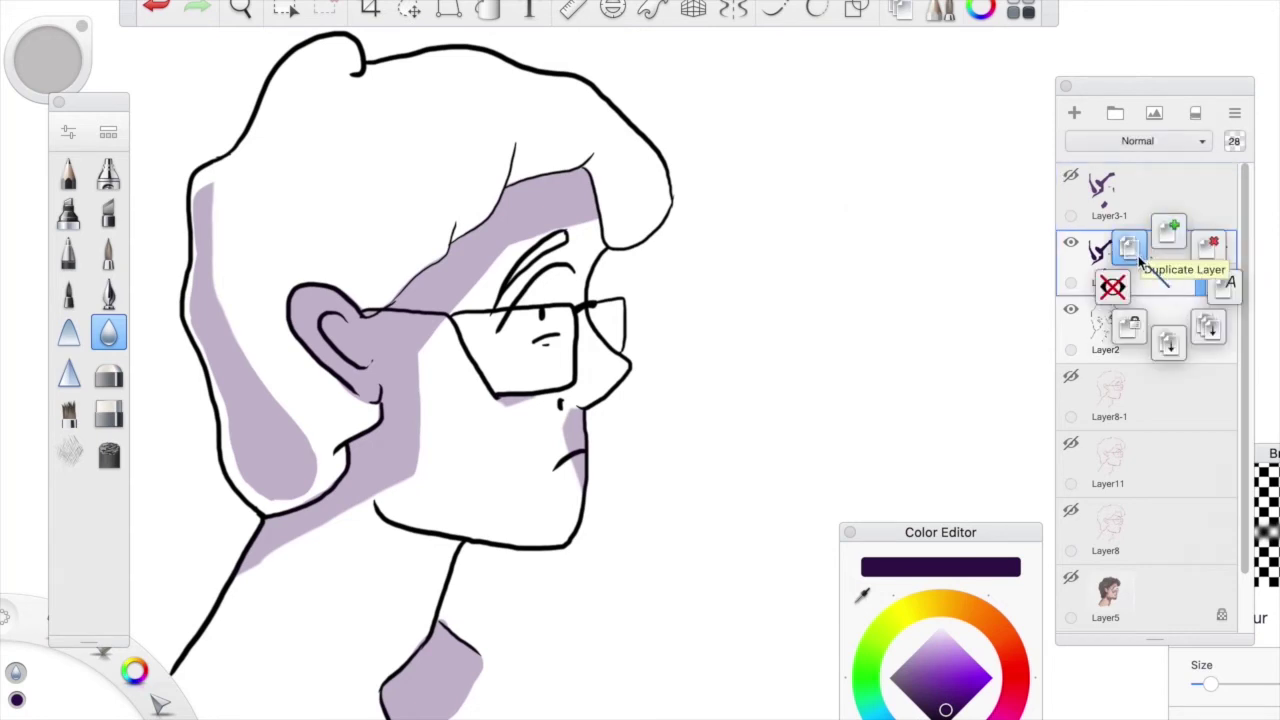
left_click(1138, 255)
left_click(1070, 310)
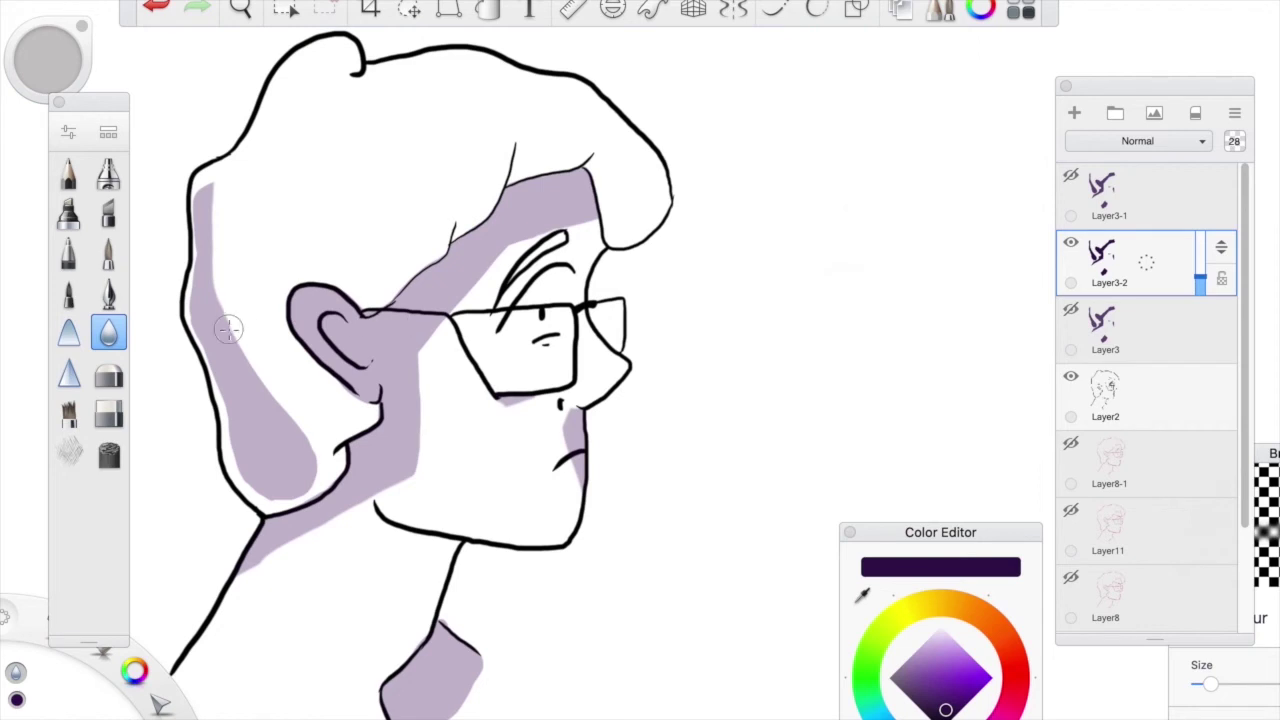
Select Synthetic Flat Bristle Brush 2 and set its size to 31.8, flow to 13% and strength to 8%
left_click(78, 419)
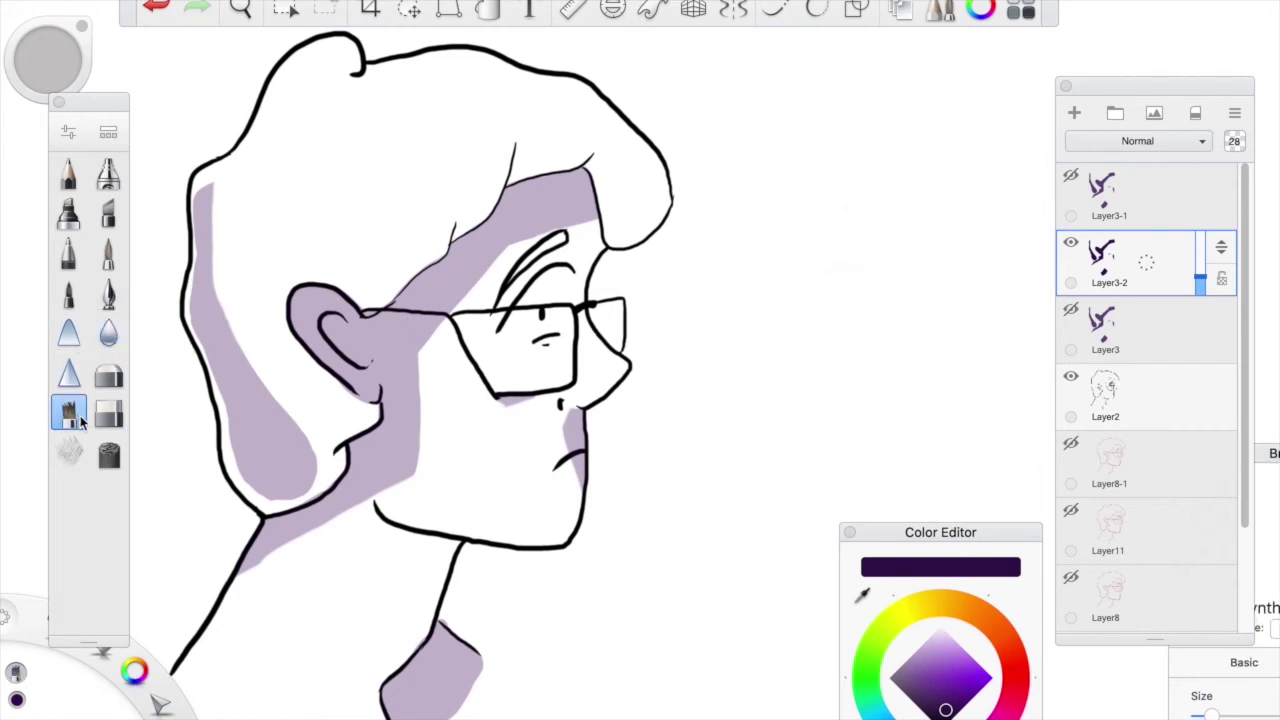
mouse_move(1276, 453)
left_mouse_down()
mouse_move(1202, 314)
mouse_move(956, 219)
left_mouse_up()
left_click_drag(893, 480, 917, 478)
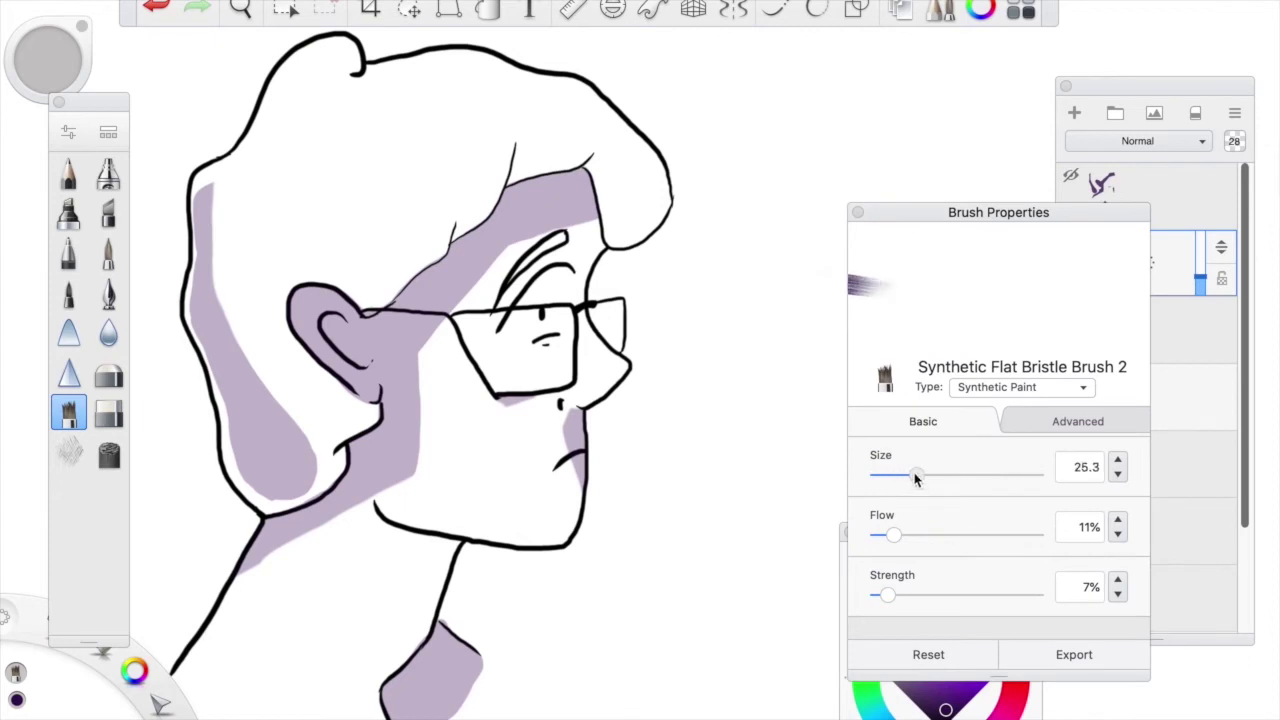
left_click_drag(986, 217, 1216, 404)
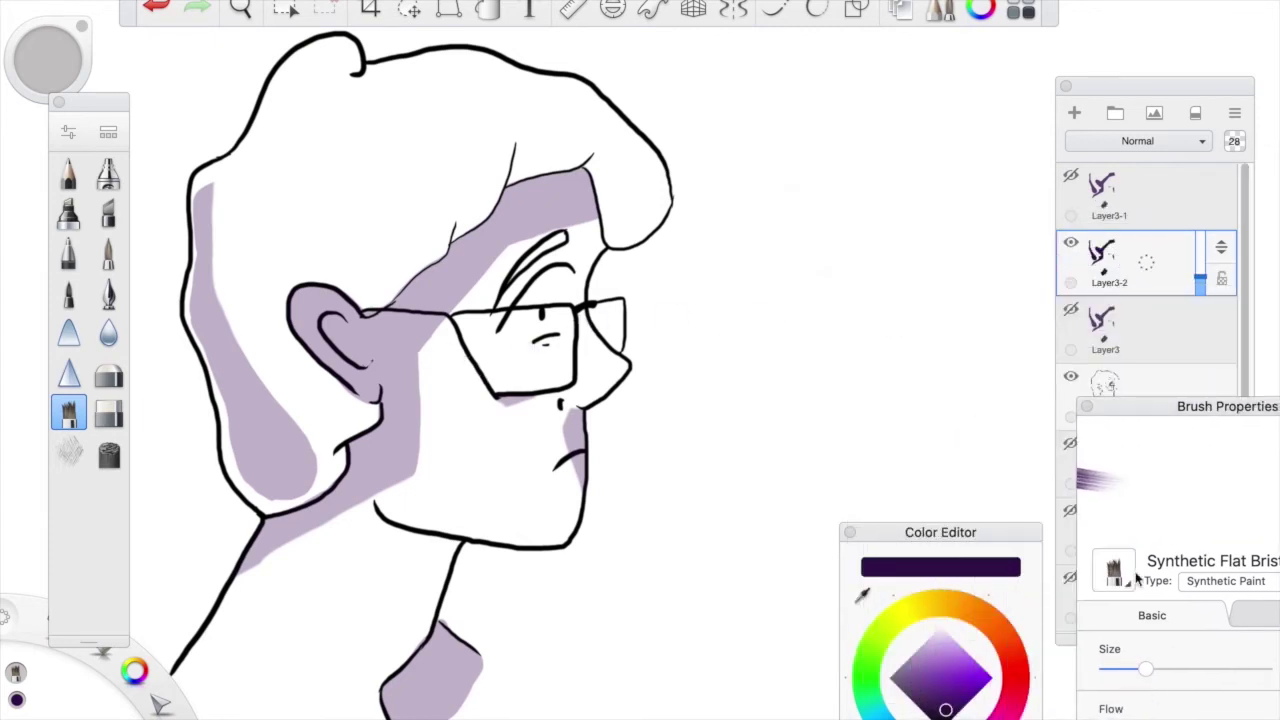
left_click_drag(1140, 408, 934, 177)
mouse_move(934, 440)
left_mouse_down()
mouse_move(940, 455)
mouse_move(948, 446)
left_mouse_up()
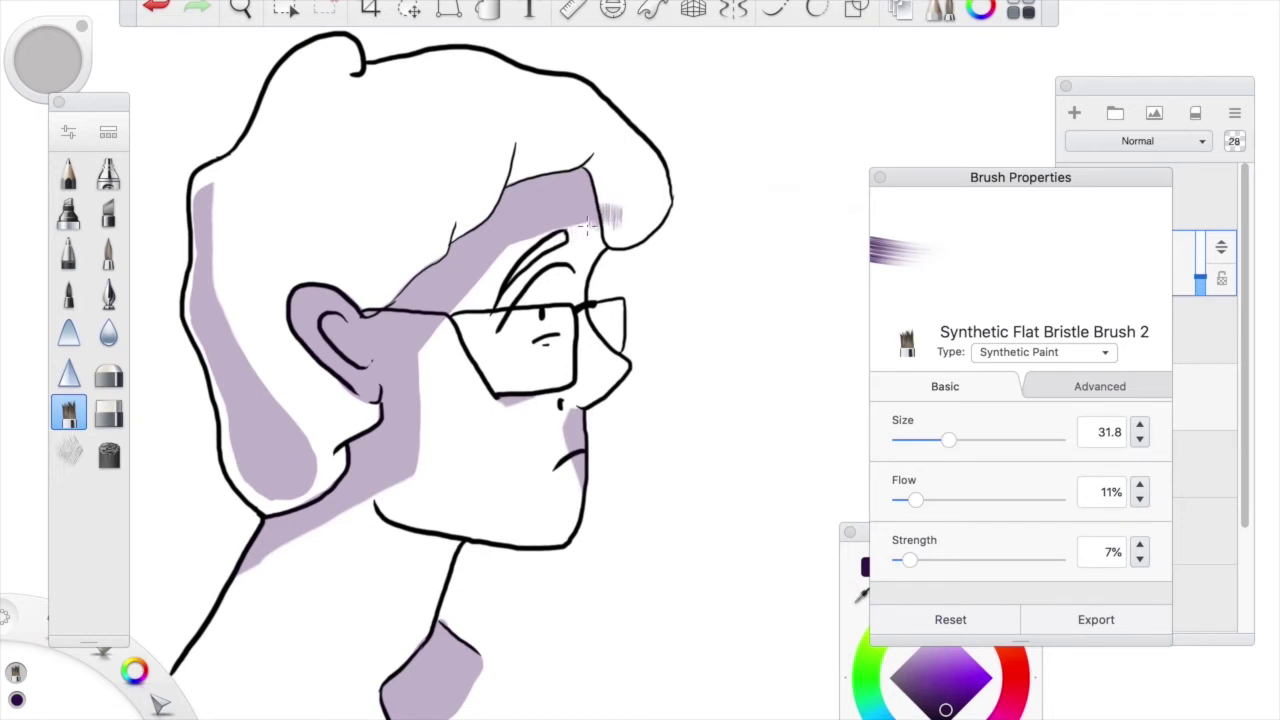
mouse_move(915, 500)
left_mouse_down()
mouse_move(943, 508)
mouse_move(920, 507)
left_mouse_up()
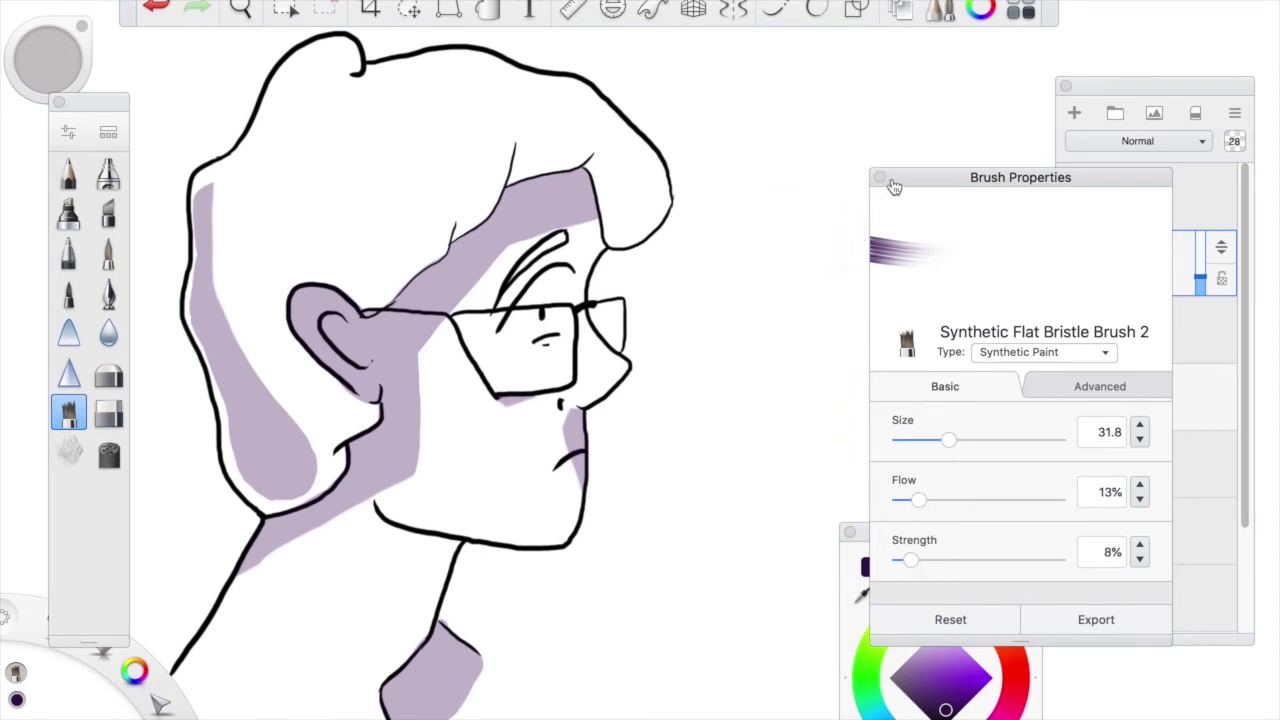
mouse_move(886, 180)
left_mouse_down()
mouse_move(909, 197)
mouse_move(958, 323)
left_mouse_up()
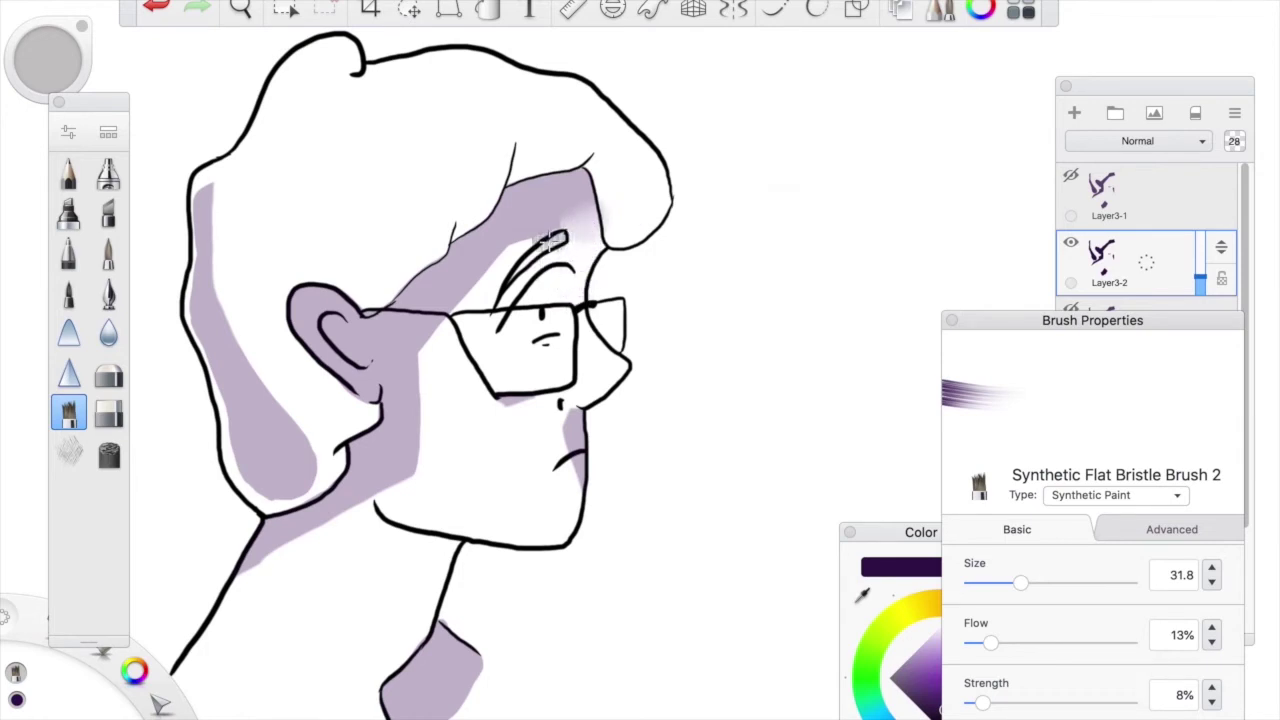
Blend the shadow edges on the forehead, cheek and neck with the bristle brush on the new duplicate layer
mouse_move(554, 224)
left_mouse_down()
mouse_move(517, 238)
mouse_move(429, 323)
mouse_move(501, 263)
mouse_move(421, 338)
mouse_move(396, 485)
mouse_move(437, 420)
mouse_move(441, 333)
mouse_move(416, 371)
left_mouse_up()
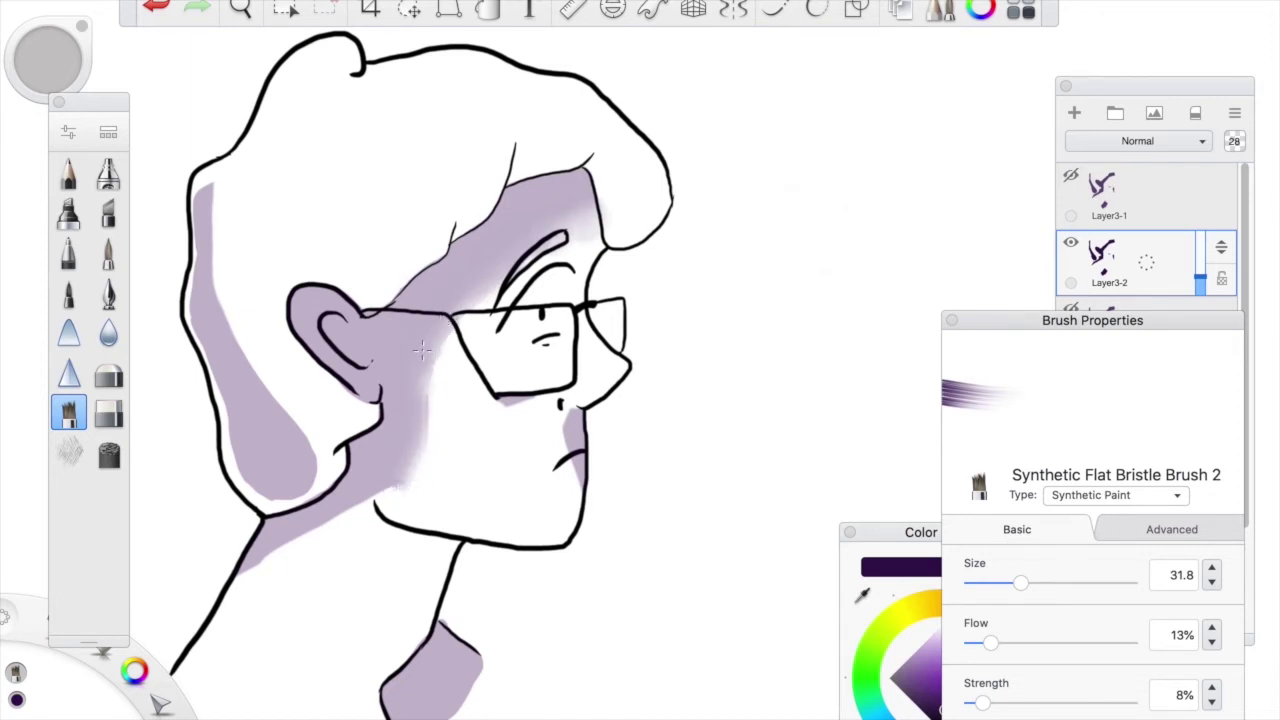
mouse_move(398, 467)
left_mouse_down()
mouse_move(375, 495)
mouse_move(240, 568)
mouse_move(352, 518)
mouse_move(340, 516)
left_mouse_up()
left_click_drag(264, 554, 267, 561)
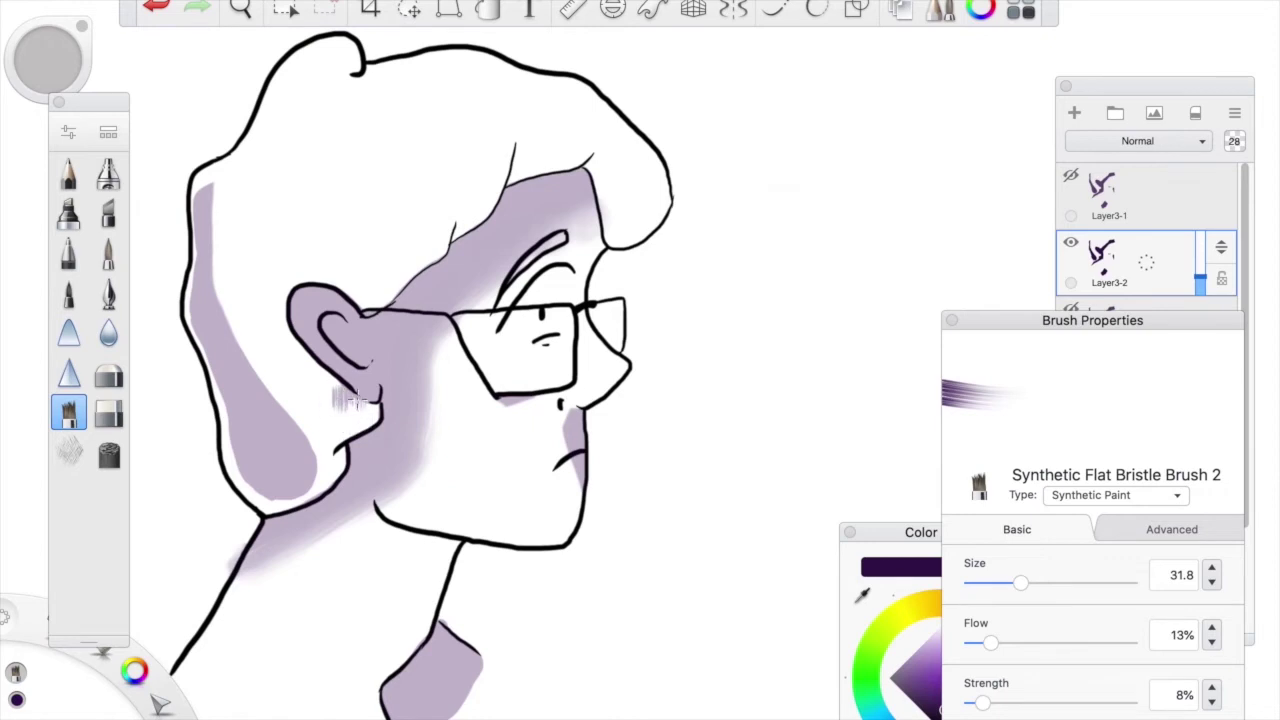
Blend the inner edge of the shadow along the back of the hair with the bristle brush
mouse_move(323, 455)
left_mouse_down()
mouse_move(308, 466)
mouse_move(290, 487)
mouse_move(307, 461)
mouse_move(272, 395)
left_mouse_up()
mouse_move(255, 348)
left_mouse_down()
mouse_move(217, 250)
mouse_move(217, 310)
mouse_move(217, 268)
mouse_move(236, 352)
left_mouse_up()
left_click_drag(217, 241, 214, 190)
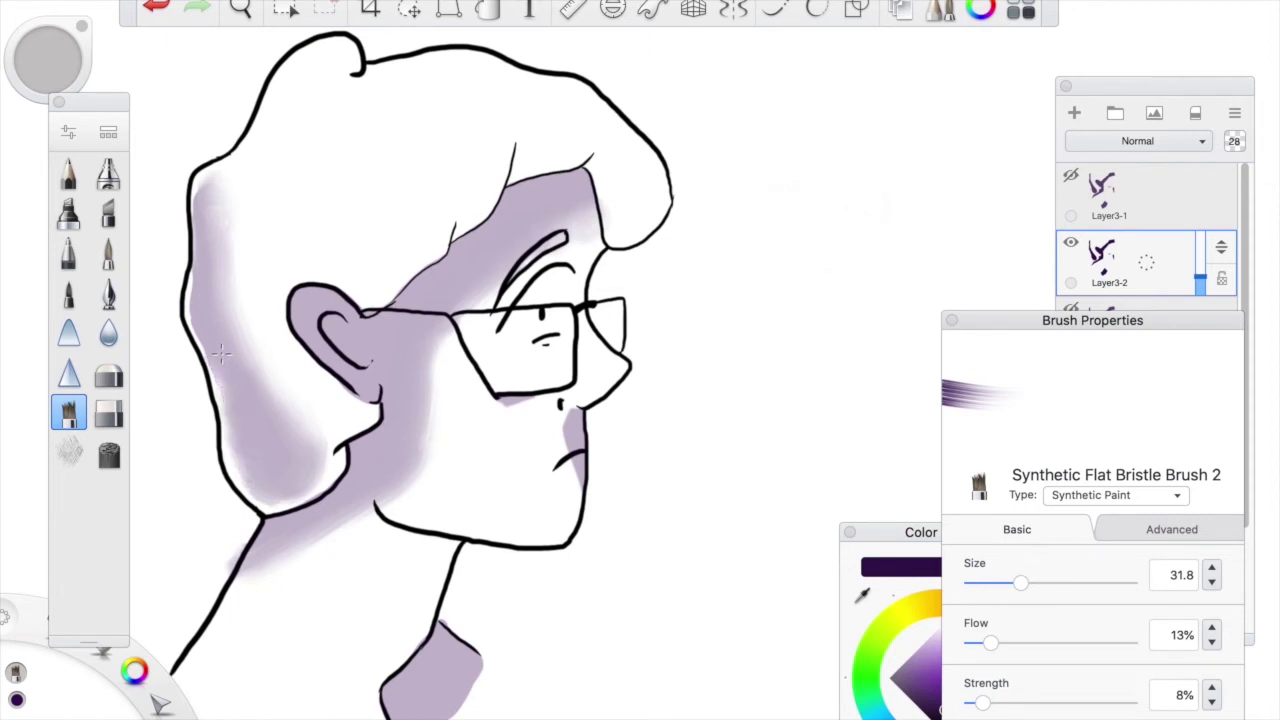
mouse_move(209, 310)
left_mouse_down()
mouse_move(205, 241)
mouse_move(201, 312)
mouse_move(216, 343)
mouse_move(212, 259)
mouse_move(233, 358)
mouse_move(214, 259)
mouse_move(260, 459)
mouse_move(230, 342)
mouse_move(273, 434)
mouse_move(235, 300)
left_mouse_up()
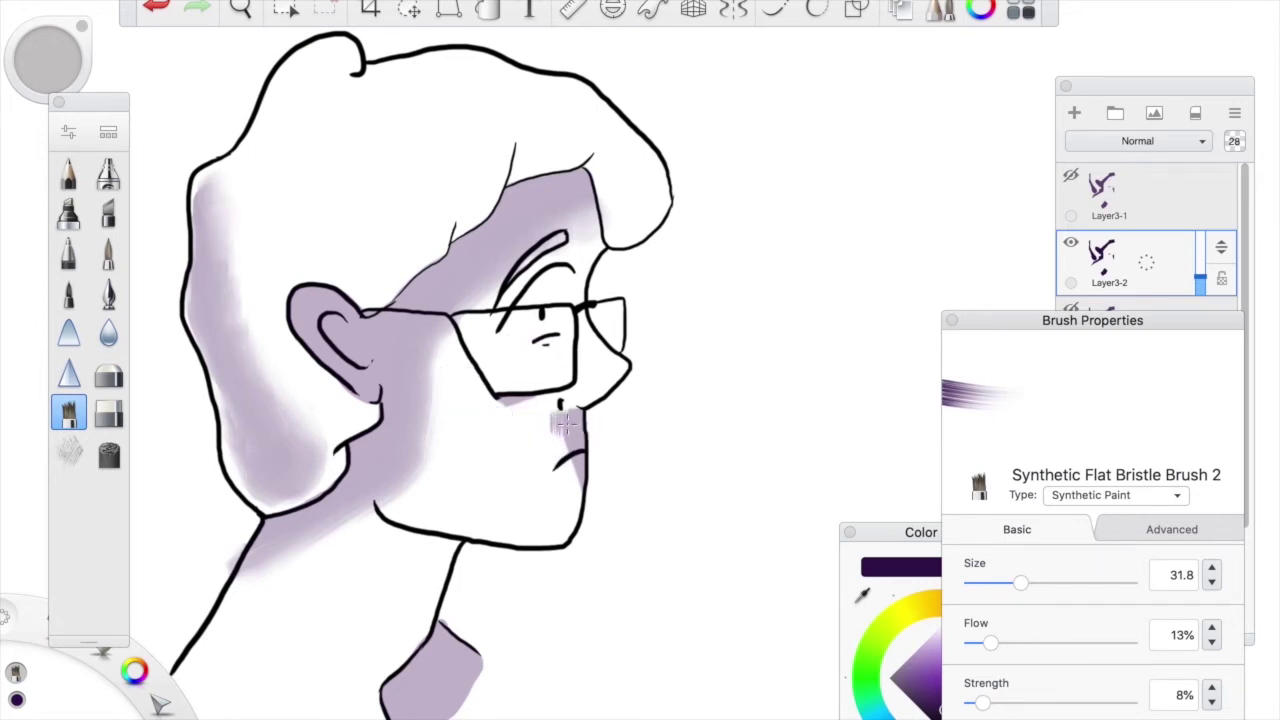
Blend the shadows beside the mouth and under the lens, and undo the shading added around the eye
mouse_move(568, 407)
left_mouse_down()
mouse_move(576, 474)
mouse_move(572, 425)
mouse_move(522, 395)
left_mouse_up()
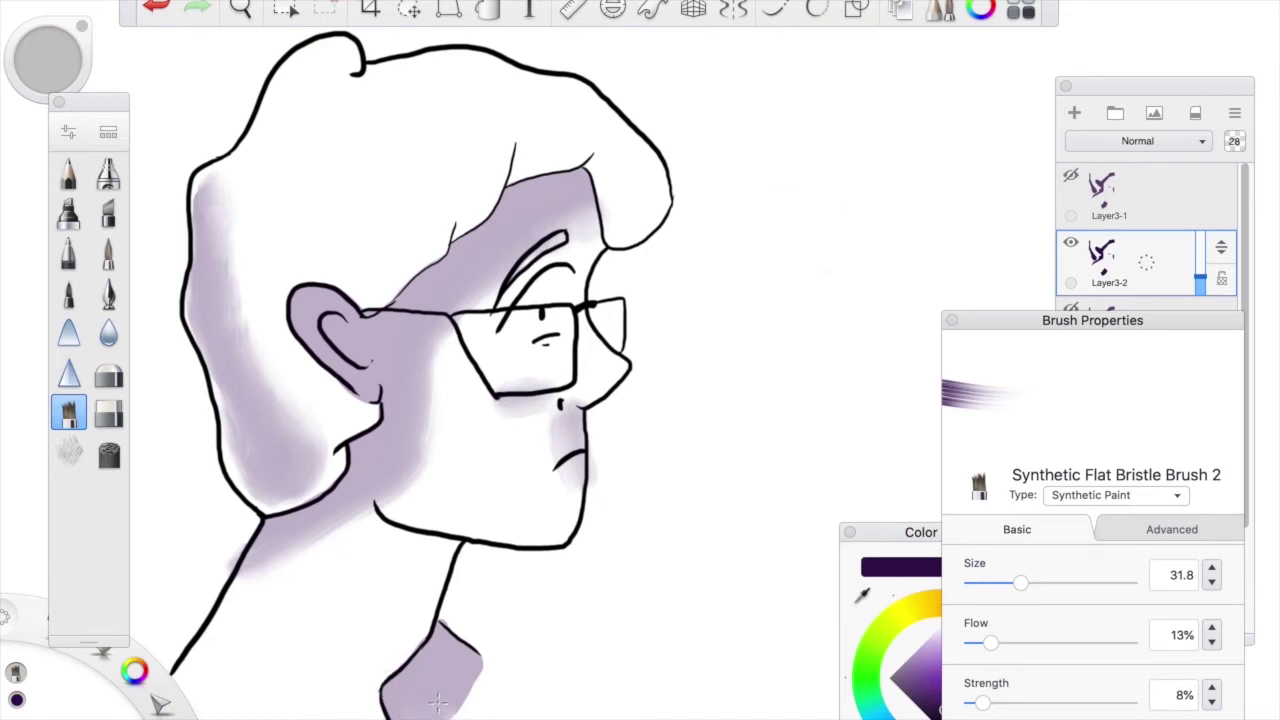
left_click_drag(1112, 329, 1279, 451)
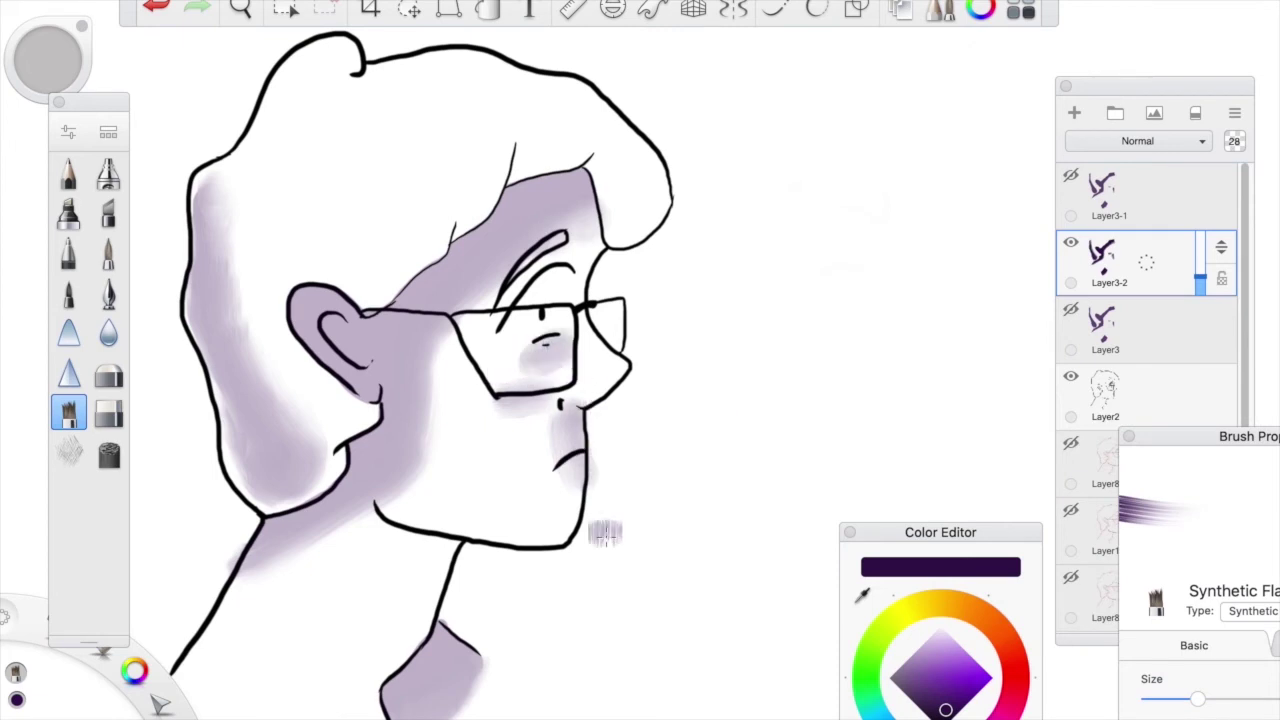
key("ctrl+z")
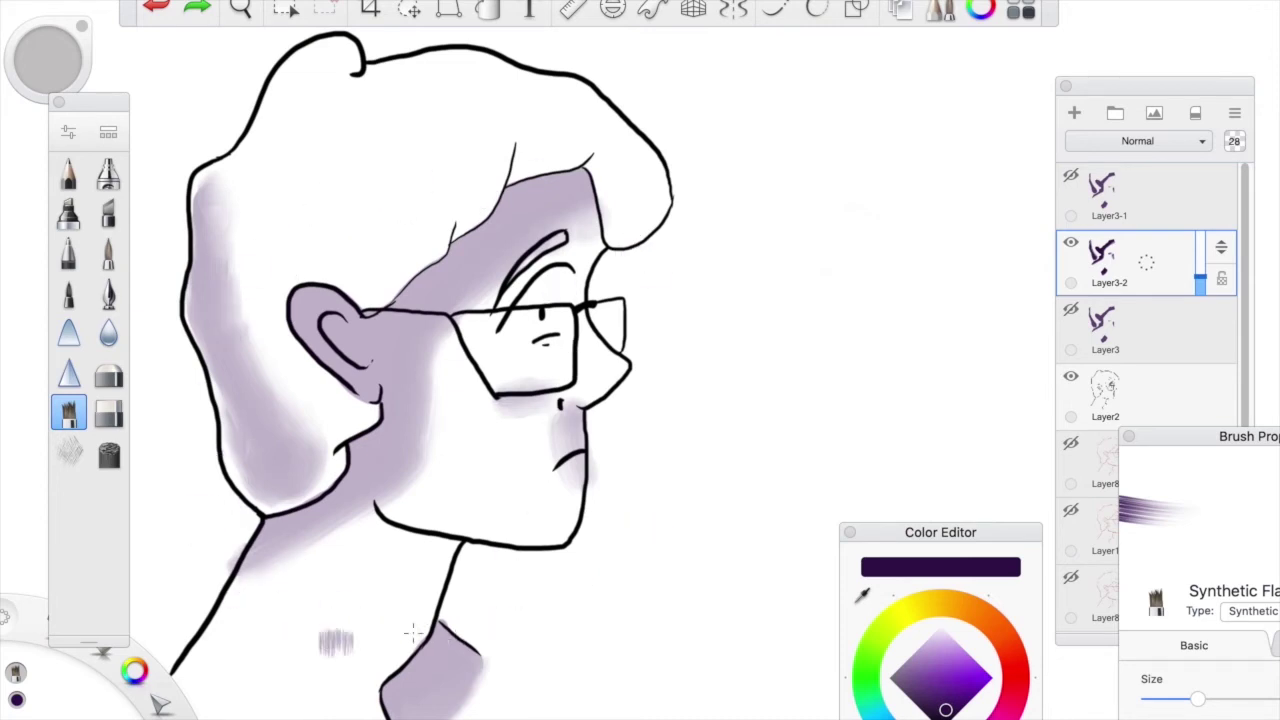
Compare the blurred Layer3-1 shadows with the brush-blended Layer3-2 shadows by switching their visibility on and off
left_click(1140, 270)
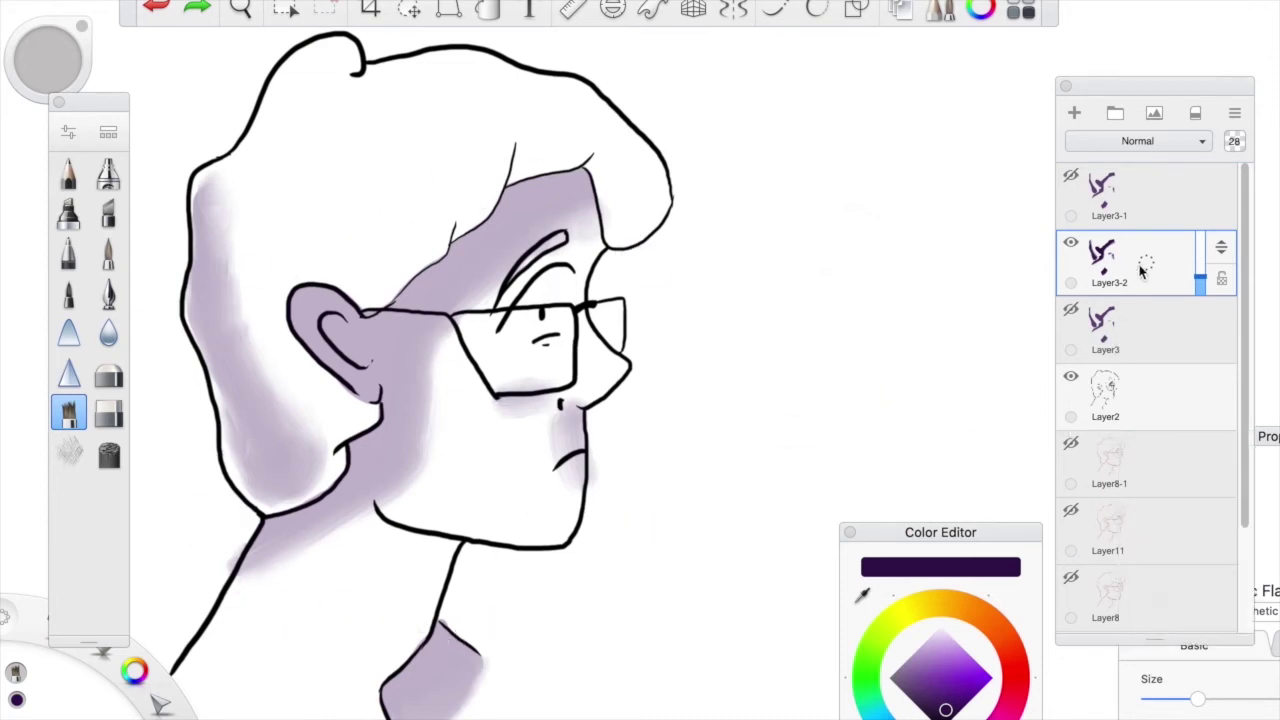
left_click(1071, 245)
left_click(1072, 177)
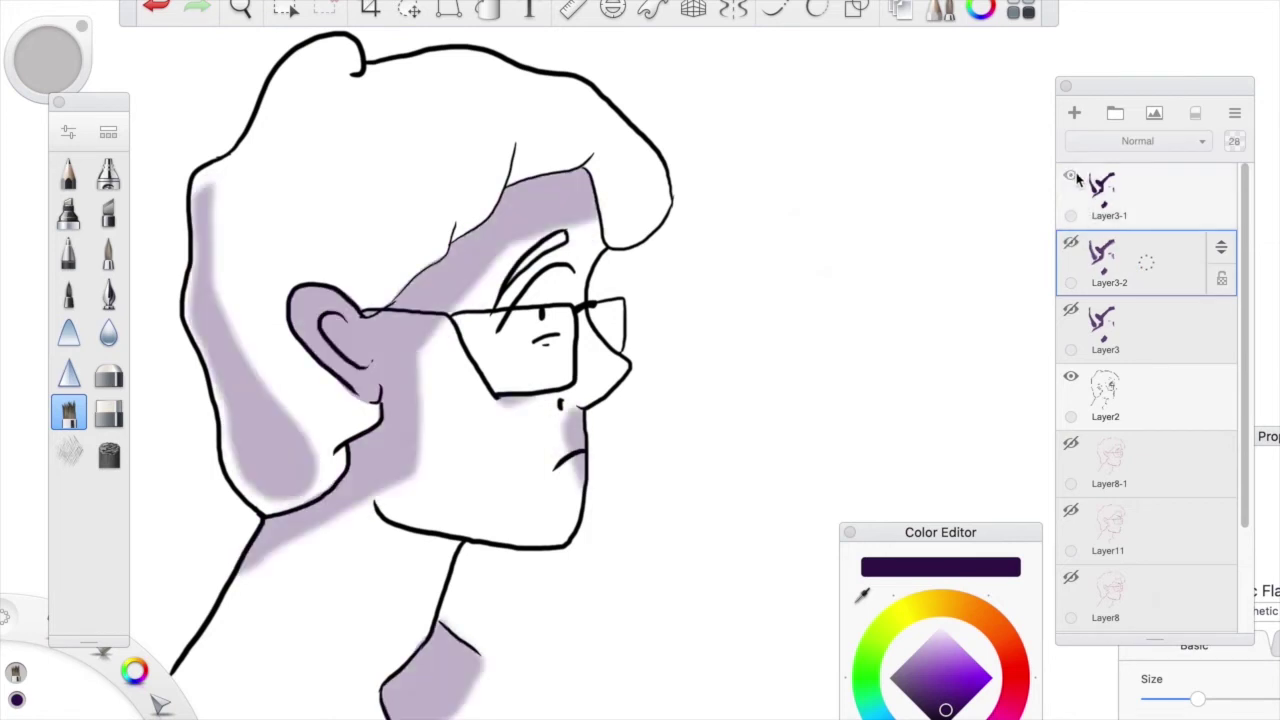
left_click(1072, 177)
left_click(1071, 245)
left_click(1071, 245)
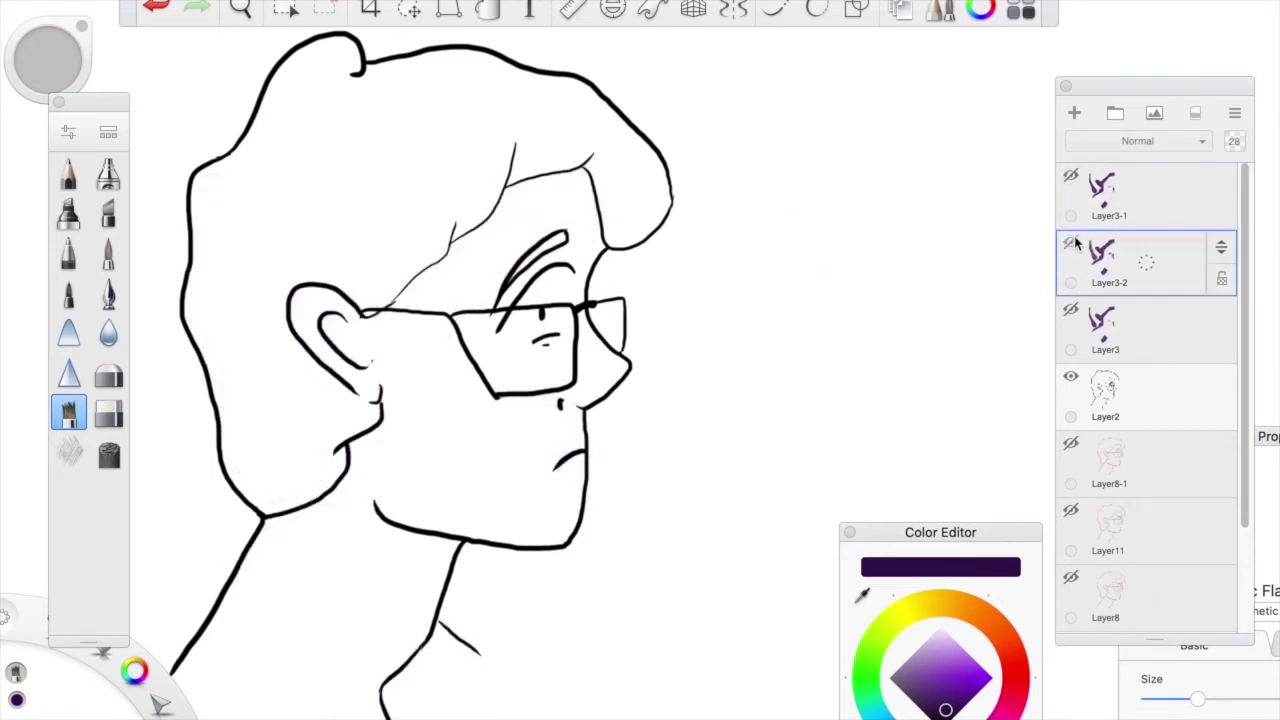
left_click(1072, 178)
left_click(1072, 179)
left_click(1071, 245)
Erase the blended shadow spilling outside the neck and mouth outlines with the Hard Eraser
left_click(108, 413)
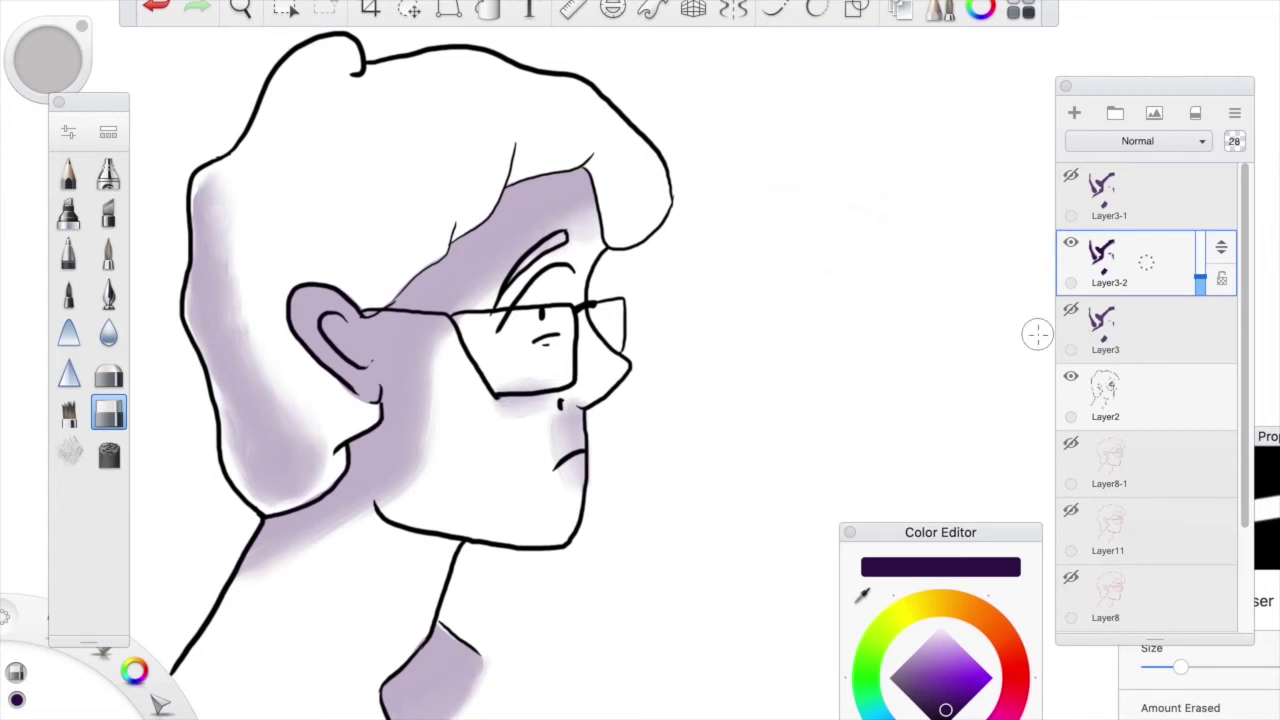
Preview the hard-edged Layer3 beneath Layer3-2 at 20% opacity, hide it again and reselect Layer3-2
left_click(1071, 311)
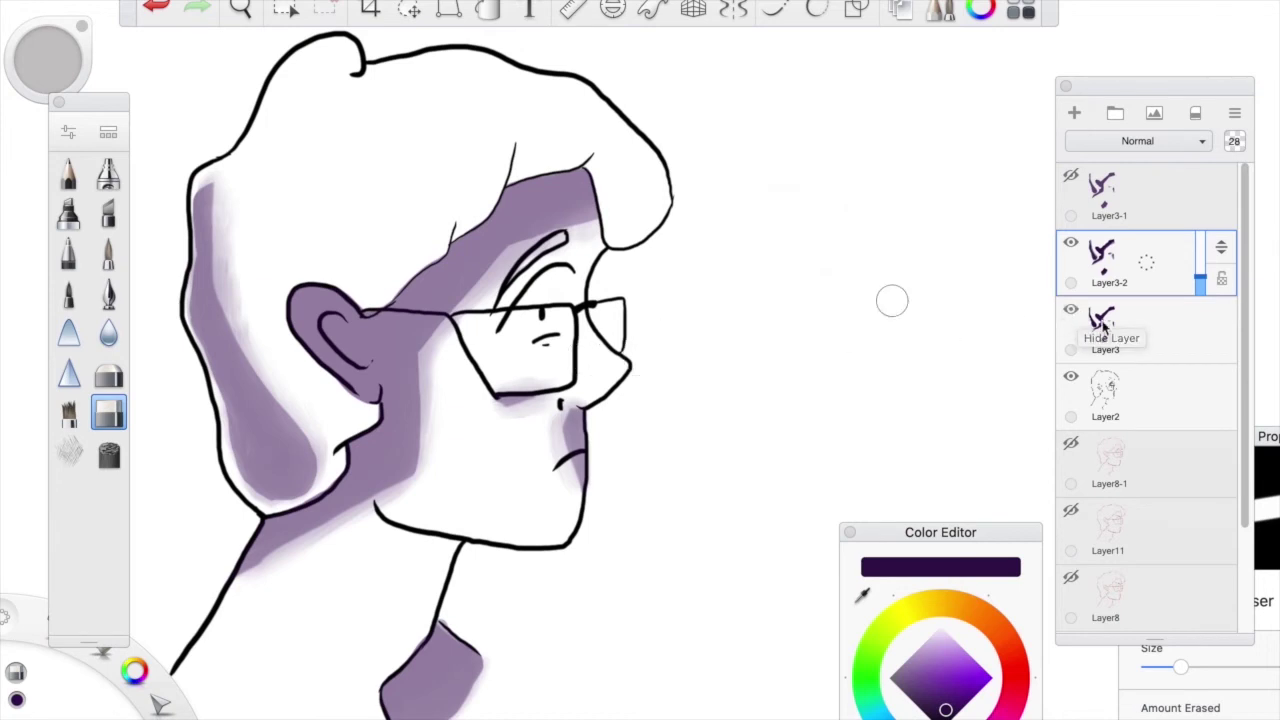
left_click(1150, 340)
mouse_move(1199, 345)
left_mouse_down()
mouse_move(1199, 330)
mouse_move(1205, 355)
left_mouse_up()
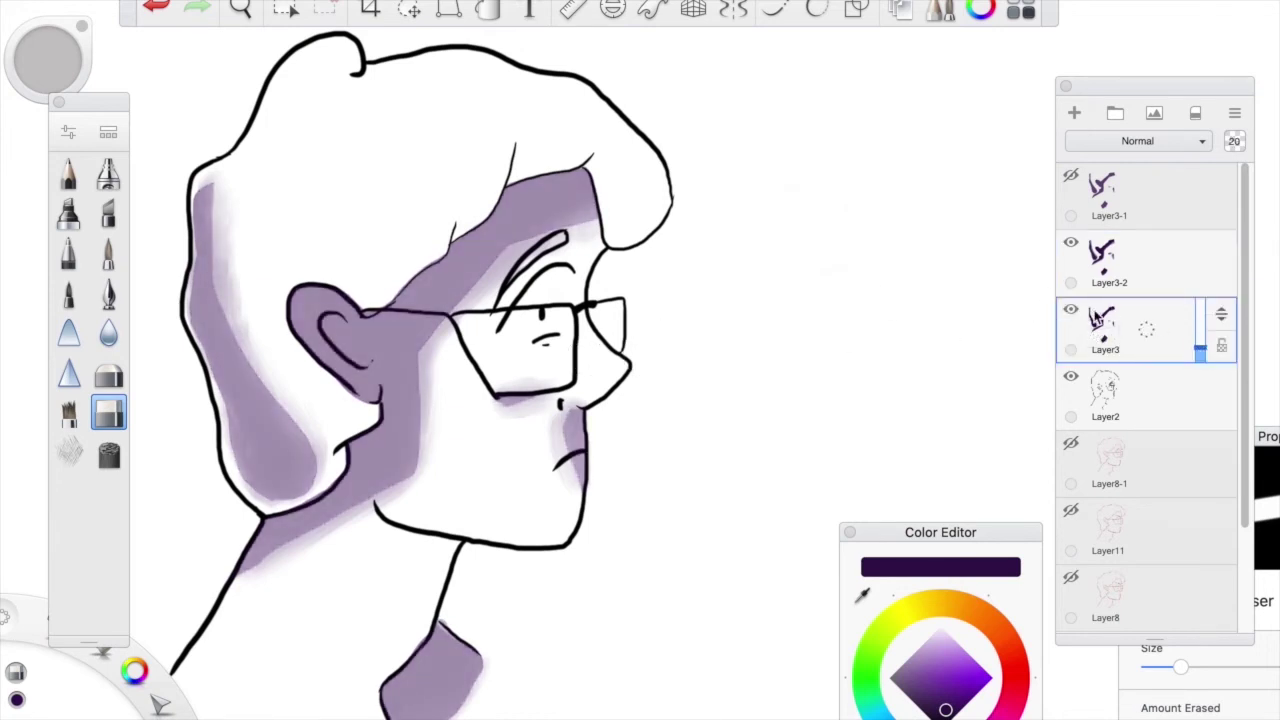
left_click(1074, 314)
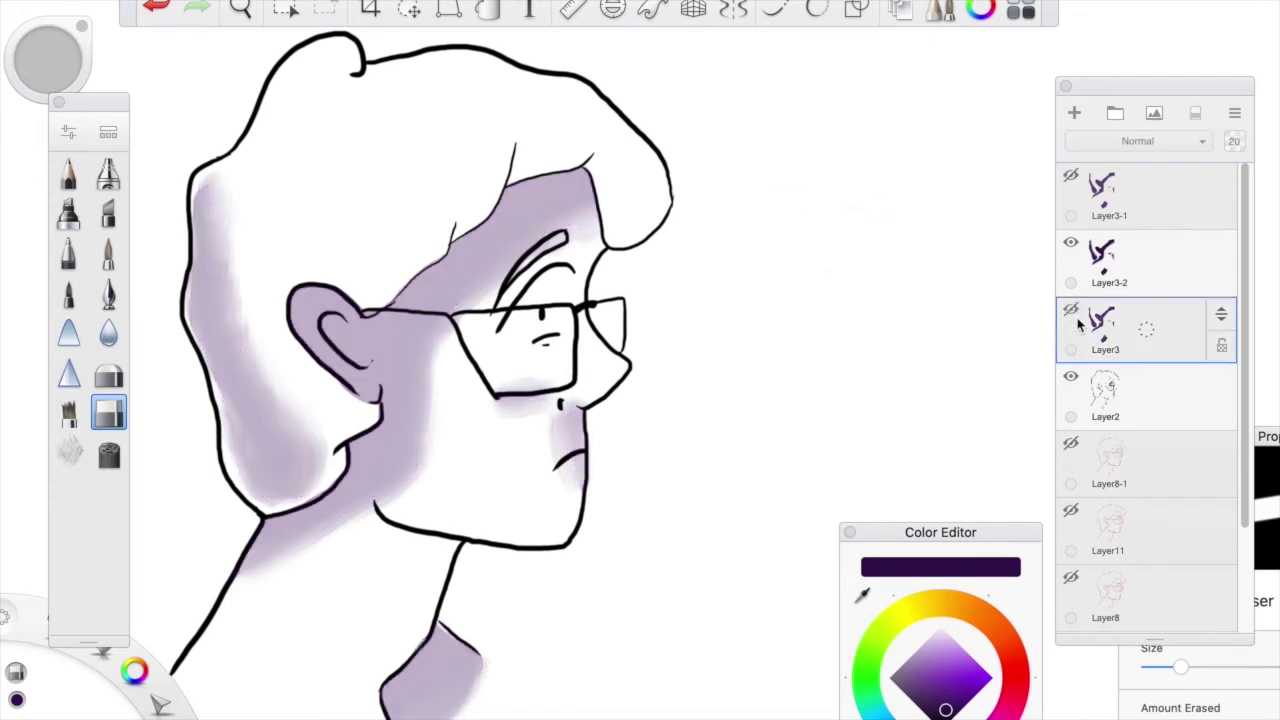
left_click(1146, 268)
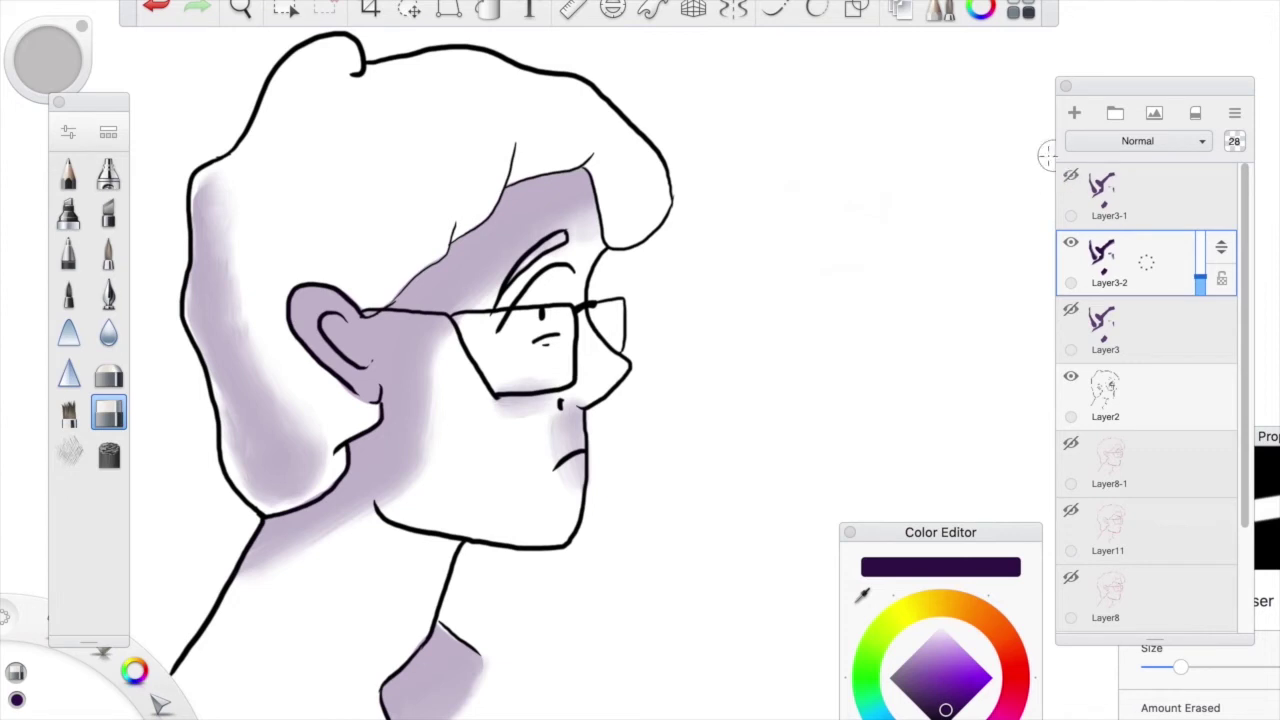
Add a new layer above Layer3-2 and another directly beneath the line art on Layer2
left_click(1148, 262)
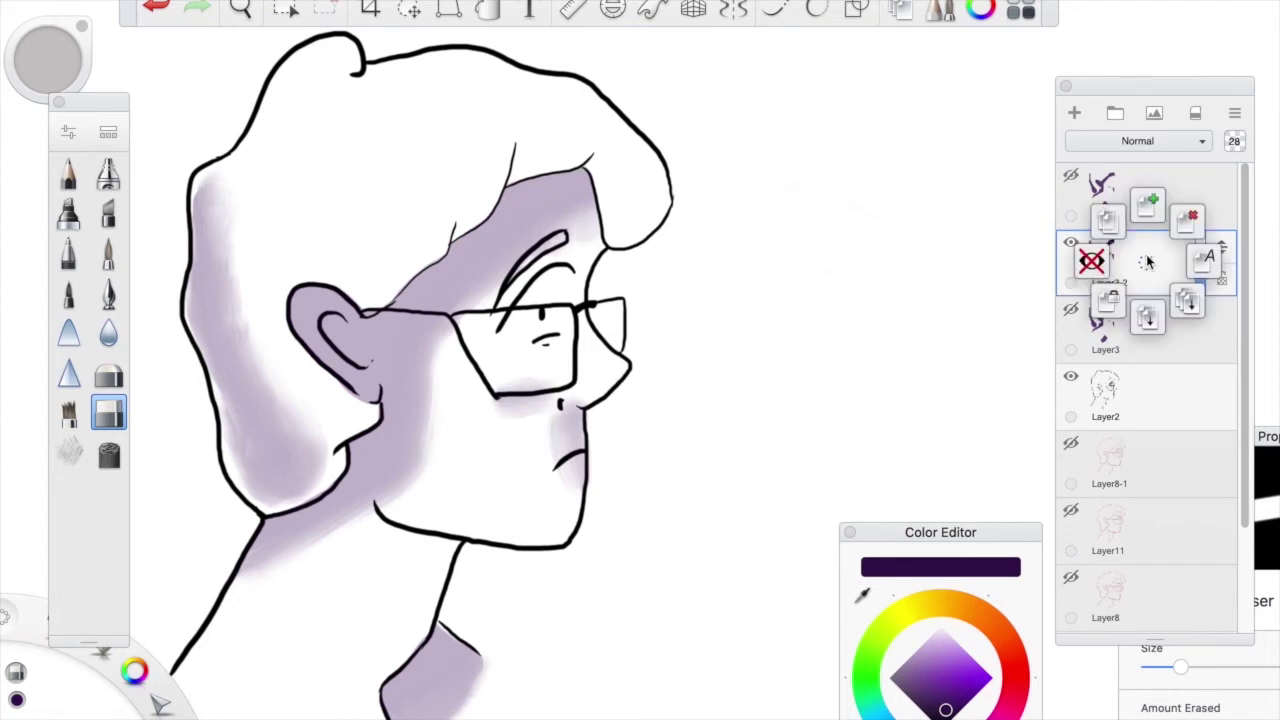
left_click(1146, 228)
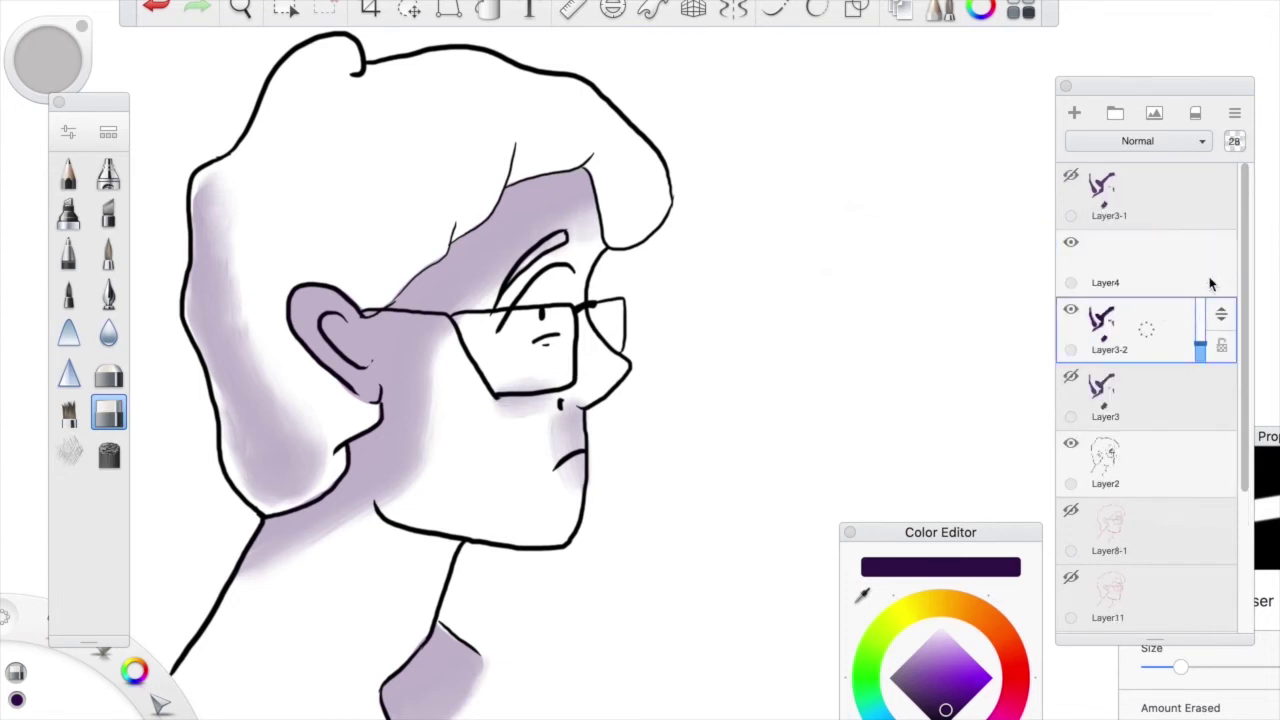
left_click(1141, 471)
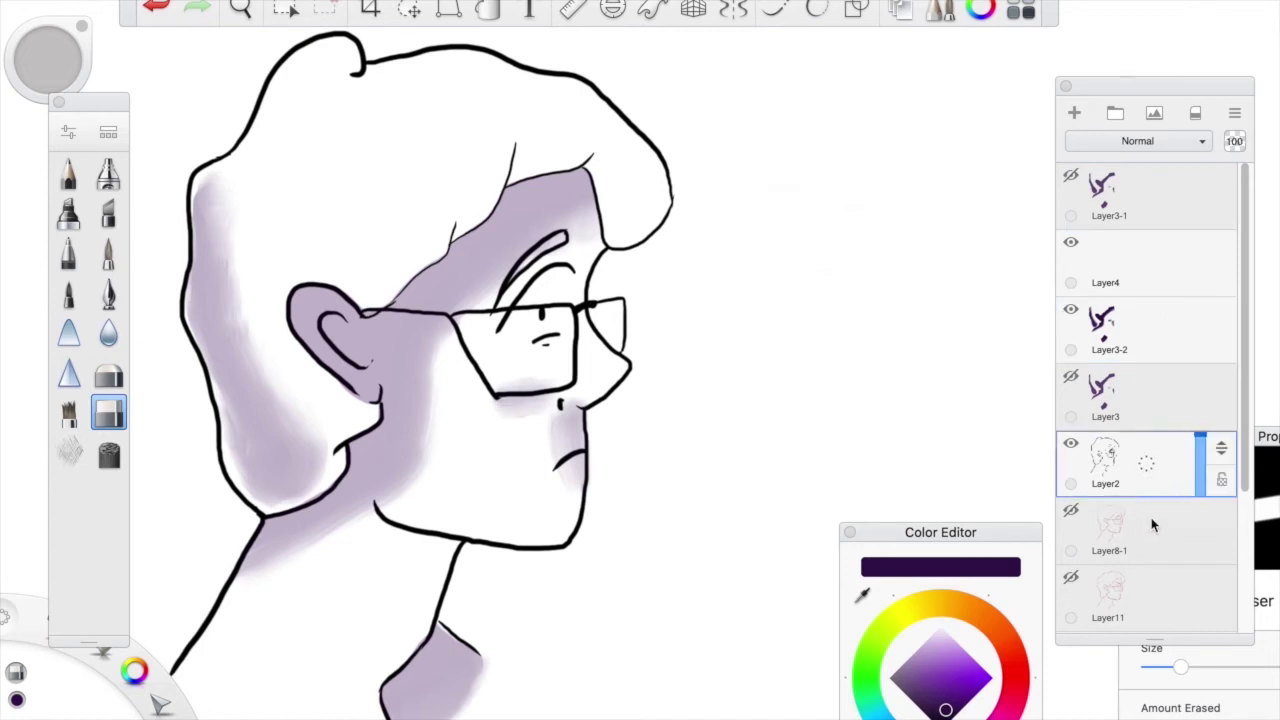
scroll(1160, 470, "down", 3)
left_click(1136, 427)
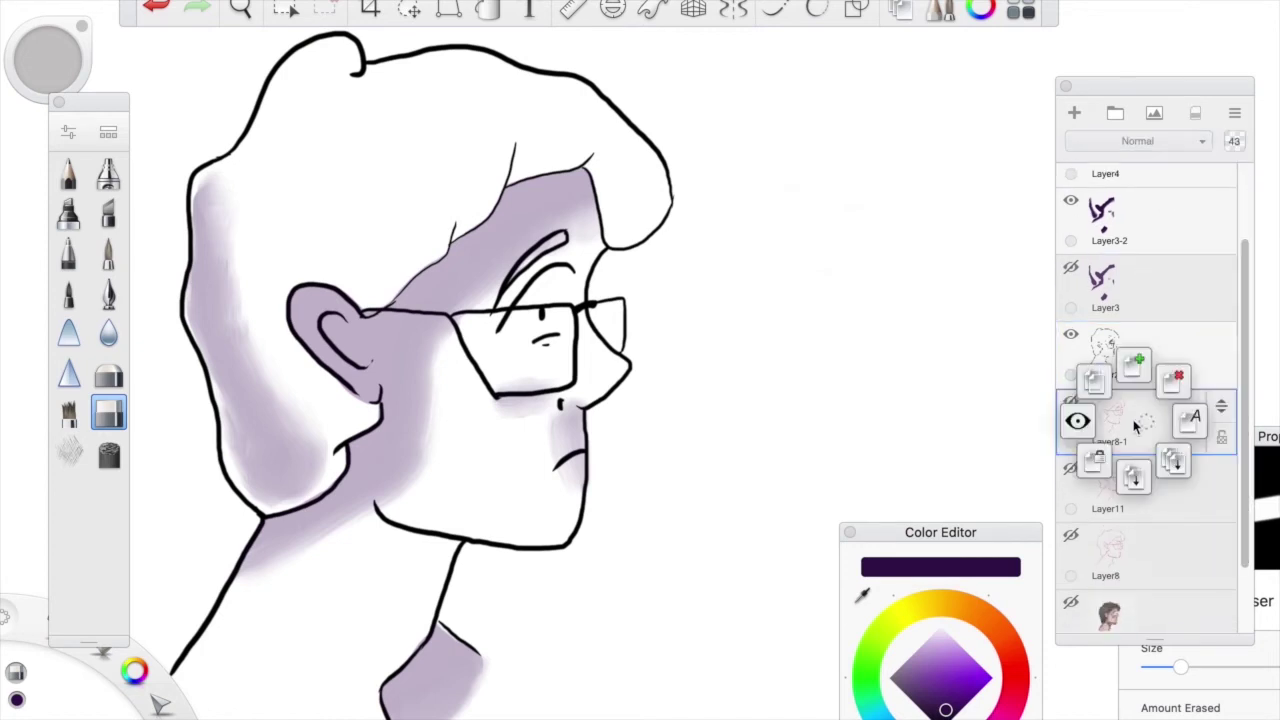
left_click(1137, 362)
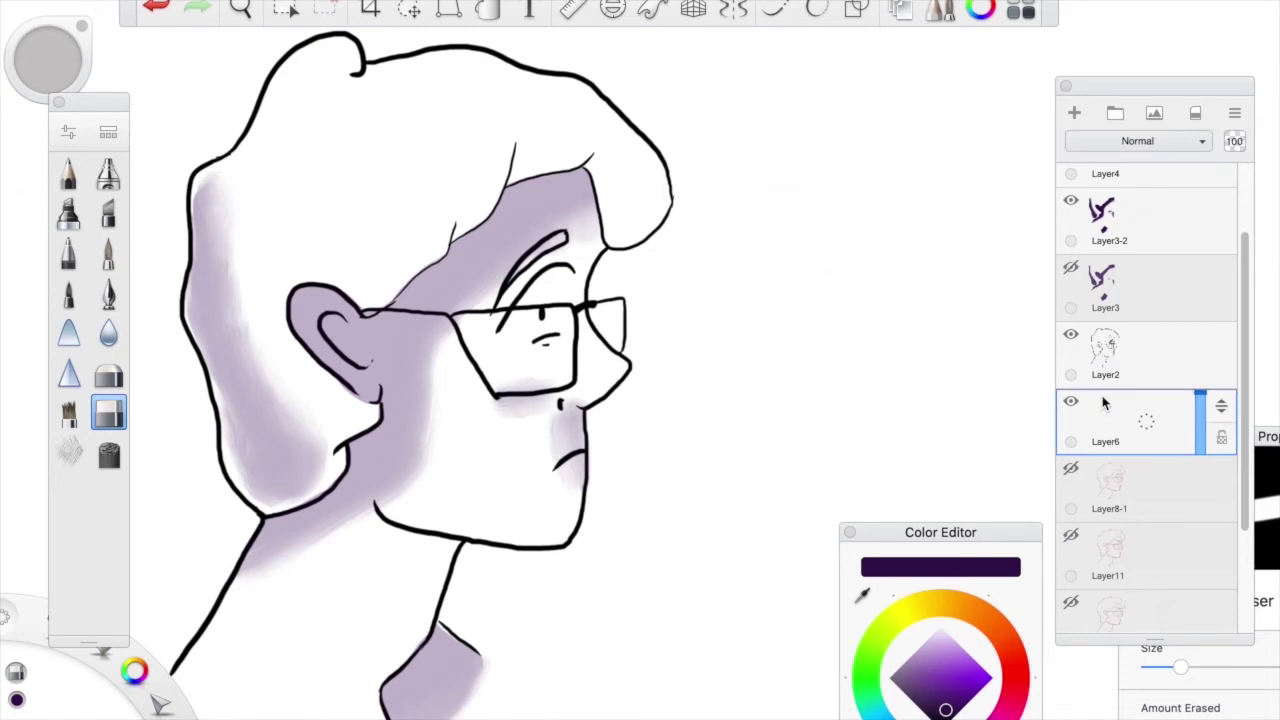
Pick a muted orange-tan skin colour in the Color Editor
left_click_drag(967, 540, 969, 406)
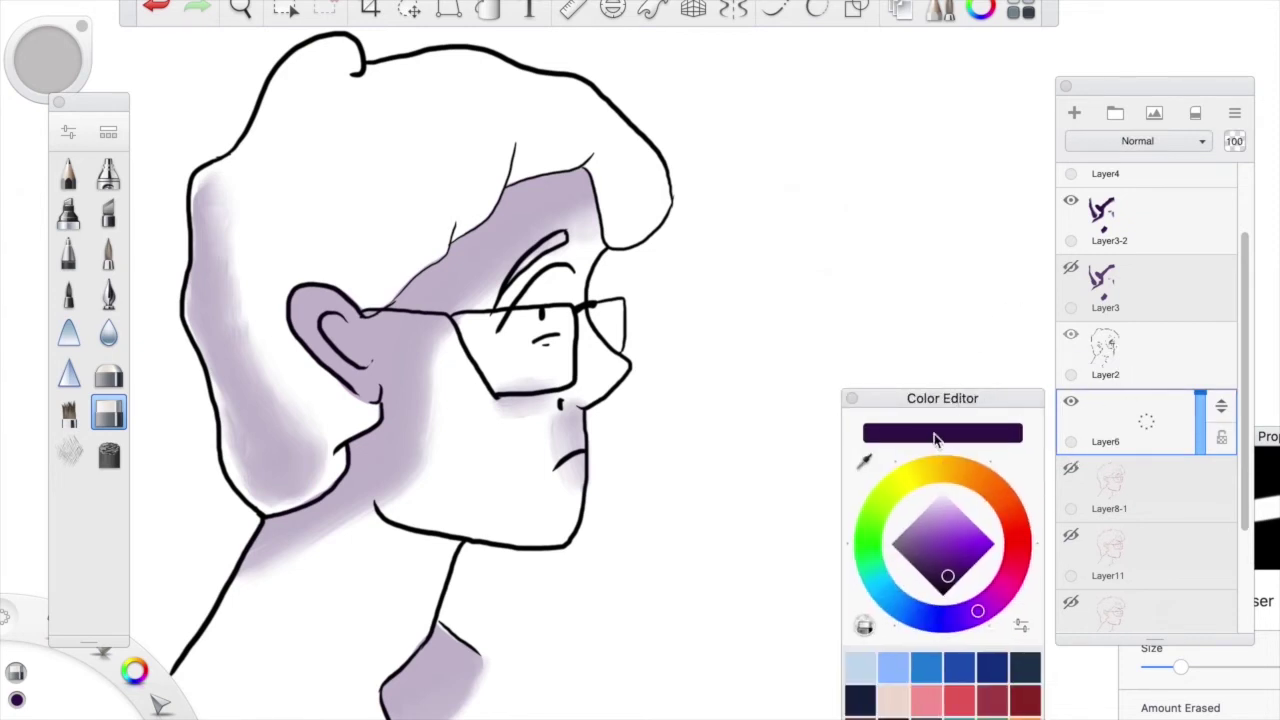
left_click(955, 470)
mouse_move(947, 545)
left_mouse_down()
mouse_move(977, 540)
mouse_move(933, 506)
mouse_move(938, 527)
left_mouse_up()
left_click(982, 480)
left_click(938, 532)
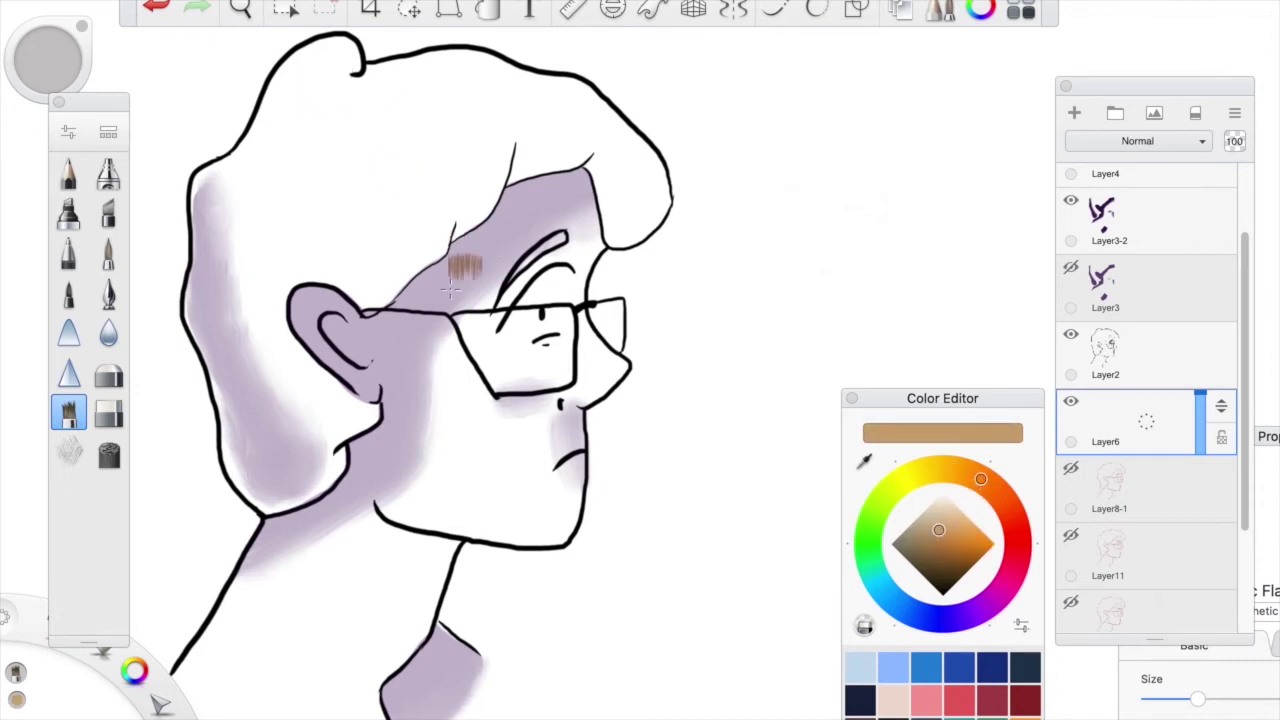
Paint the face, ear and neck tan beneath the line art with an enlarged Paintbrush, leaving the white of the eye unpainted
left_click(110, 293)
left_click(108, 250)
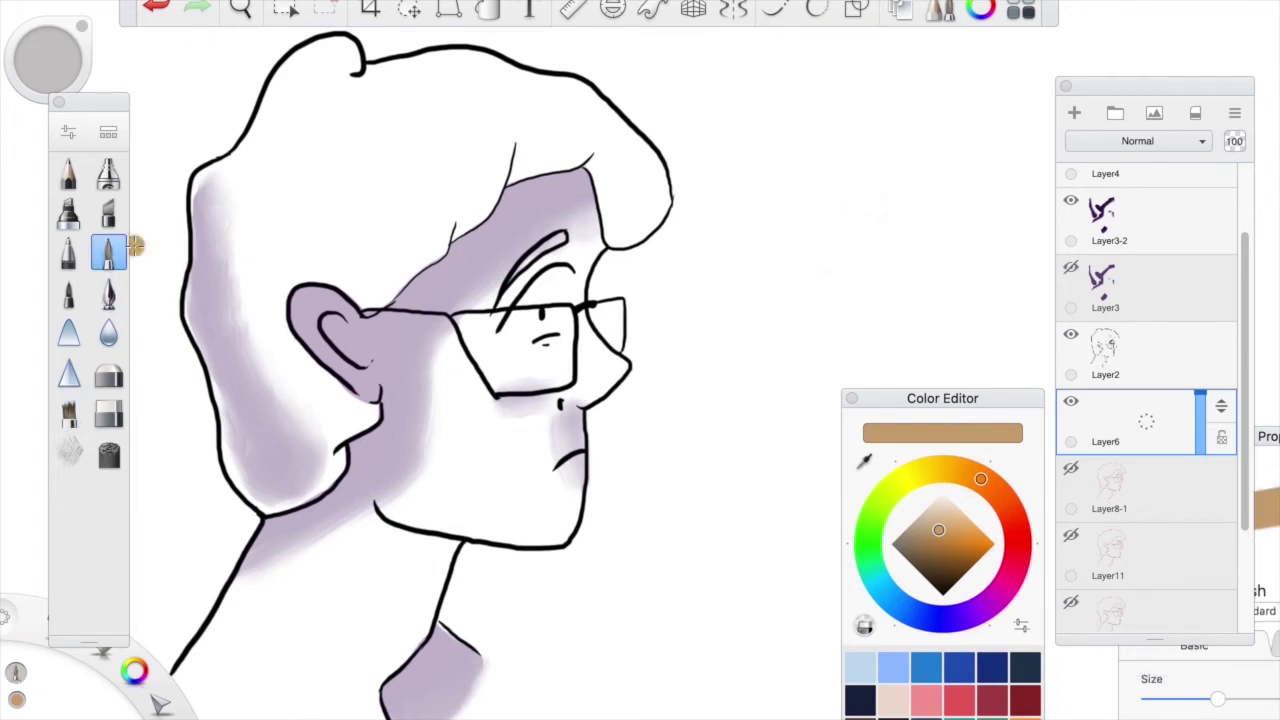
left_click_drag(1217, 698, 1231, 698)
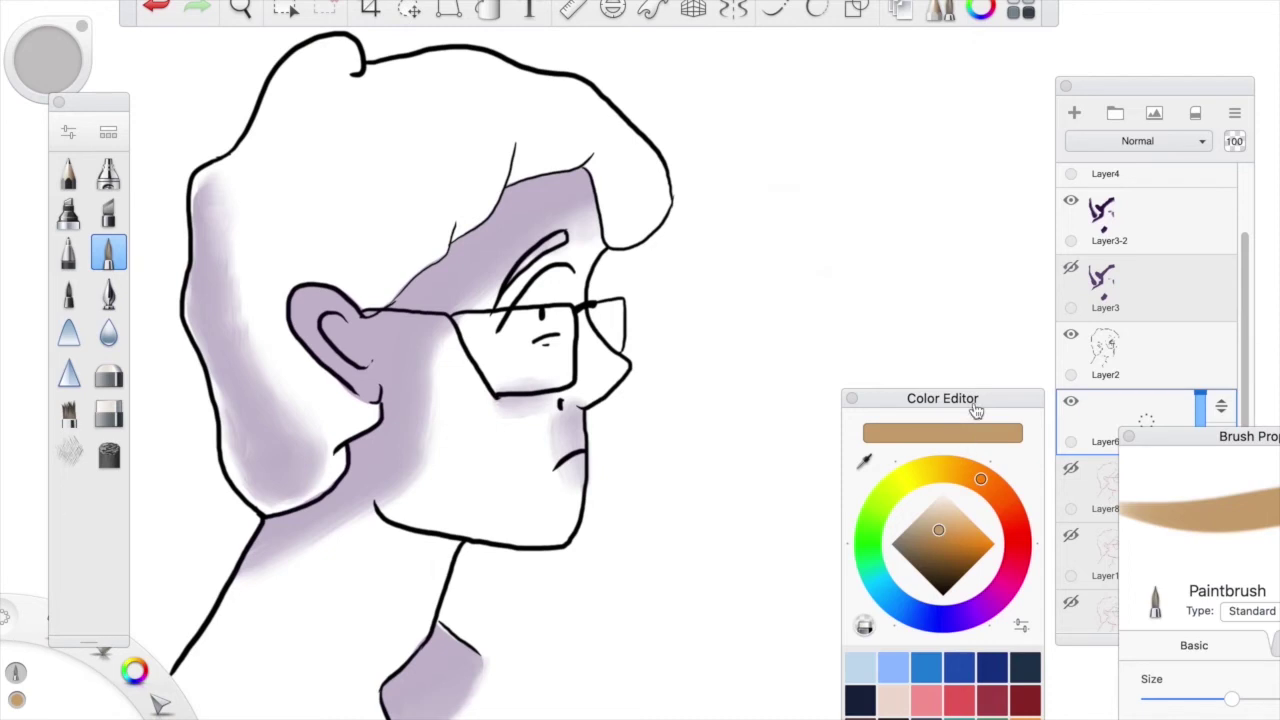
left_click(1110, 413)
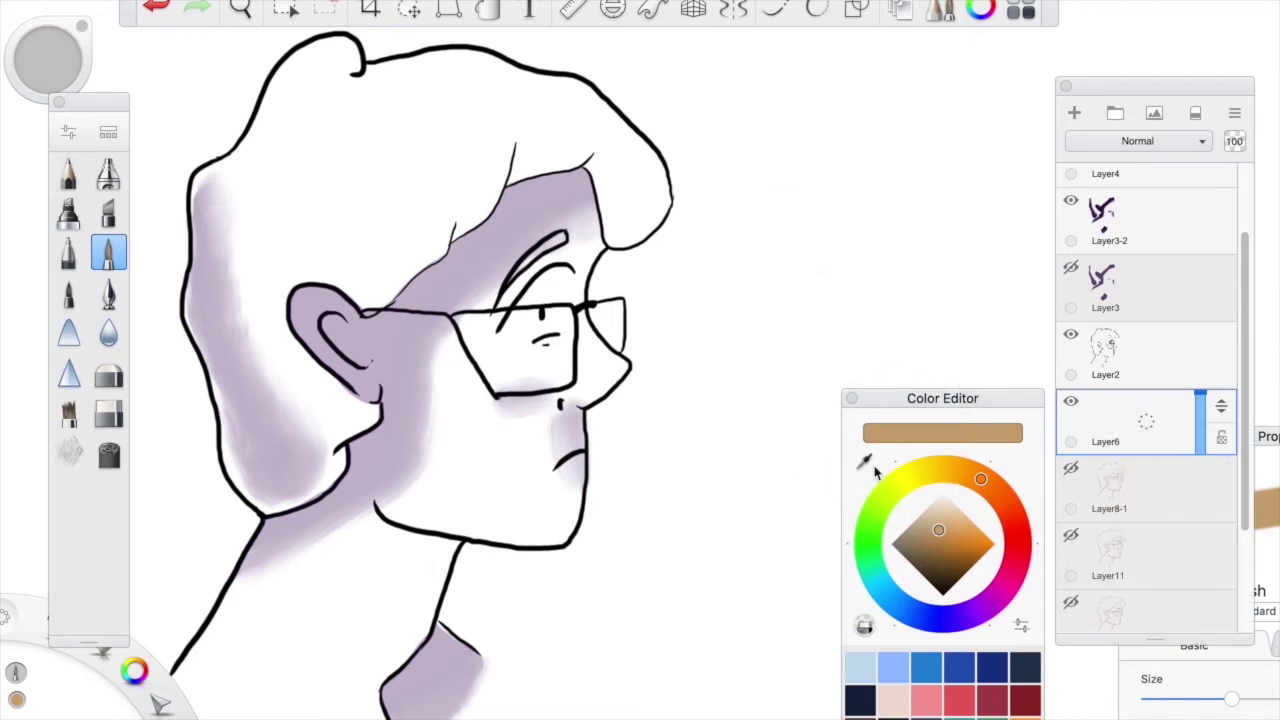
mouse_move(425, 338)
left_mouse_down()
mouse_move(410, 400)
mouse_move(425, 342)
mouse_move(430, 400)
mouse_move(410, 450)
mouse_move(385, 480)
mouse_move(367, 462)
mouse_move(368, 510)
mouse_move(325, 540)
mouse_move(432, 476)
mouse_move(420, 580)
mouse_move(440, 570)
mouse_move(445, 535)
mouse_move(530, 455)
mouse_move(505, 405)
mouse_move(520, 360)
mouse_move(553, 370)
mouse_move(564, 357)
mouse_move(560, 470)
mouse_move(575, 480)
mouse_move(562, 515)
mouse_move(548, 530)
mouse_move(507, 503)
mouse_move(570, 545)
mouse_move(630, 556)
left_mouse_up()
mouse_move(575, 392)
left_mouse_down()
mouse_move(603, 368)
mouse_move(561, 291)
mouse_move(576, 181)
mouse_move(520, 211)
mouse_move(471, 297)
mouse_move(425, 312)
mouse_move(432, 288)
mouse_move(378, 336)
mouse_move(501, 297)
mouse_move(443, 320)
mouse_move(482, 348)
left_mouse_up()
mouse_move(379, 358)
left_mouse_down()
mouse_move(318, 302)
mouse_move(313, 327)
mouse_move(308, 316)
mouse_move(396, 403)
mouse_move(397, 498)
mouse_move(330, 552)
mouse_move(267, 554)
mouse_move(226, 653)
mouse_move(203, 670)
mouse_move(206, 655)
mouse_move(199, 674)
mouse_move(326, 663)
mouse_move(278, 643)
mouse_move(274, 672)
mouse_move(346, 572)
mouse_move(357, 625)
mouse_move(382, 647)
mouse_move(411, 628)
mouse_move(428, 650)
mouse_move(426, 560)
mouse_move(436, 627)
mouse_move(470, 655)
mouse_move(410, 710)
left_mouse_up()
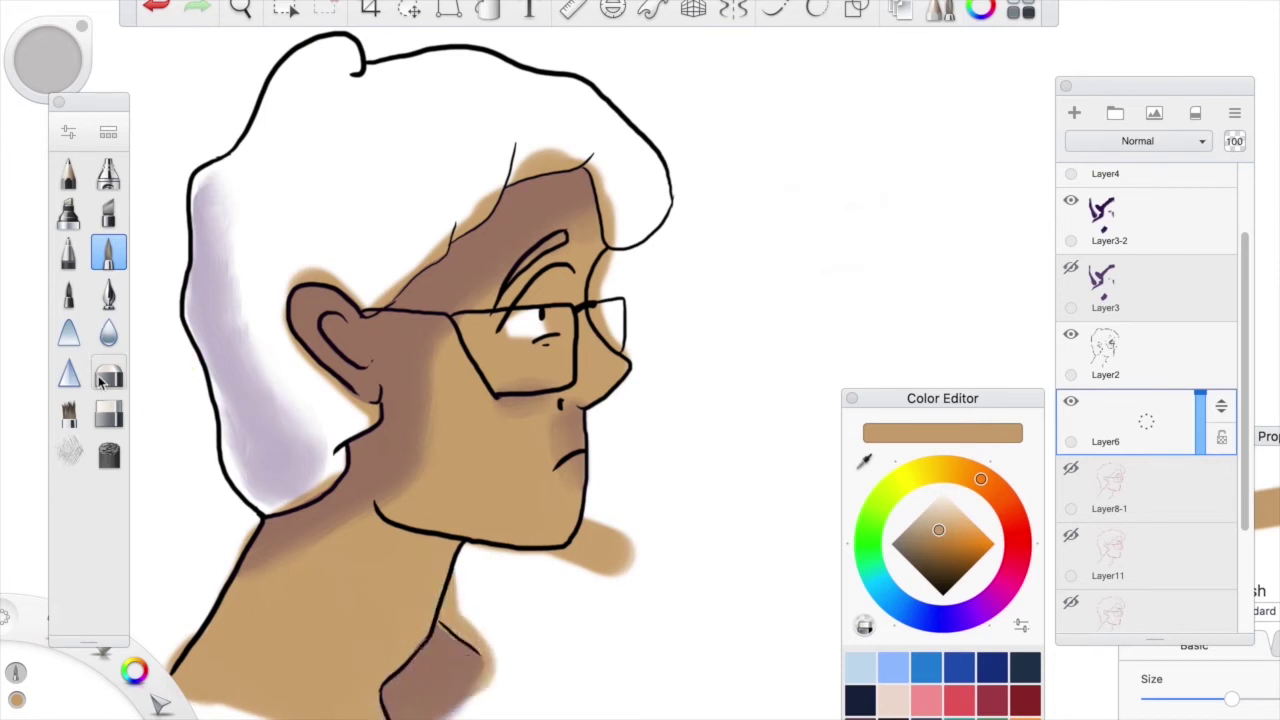
Erase the tan skin paint spilling past the outlines around the chin, forehead, ear, neck and collar with the hard eraser
left_click(108, 412)
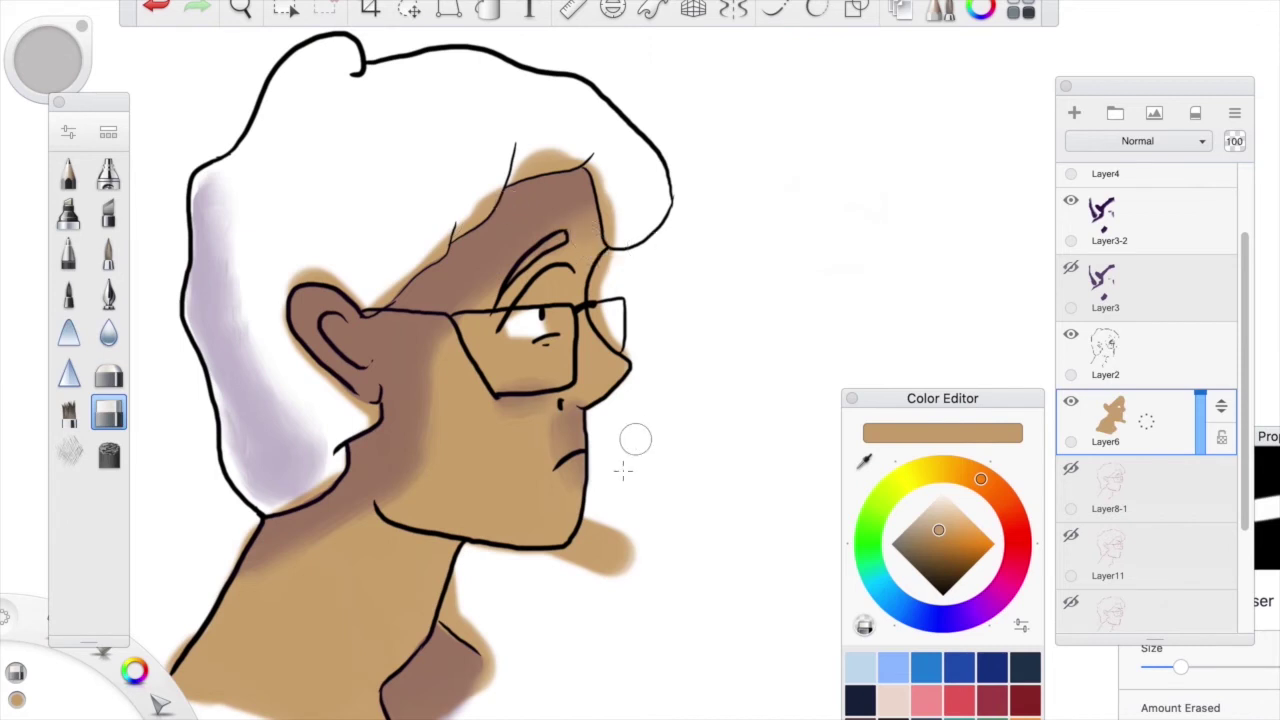
left_click_drag(597, 494, 596, 519)
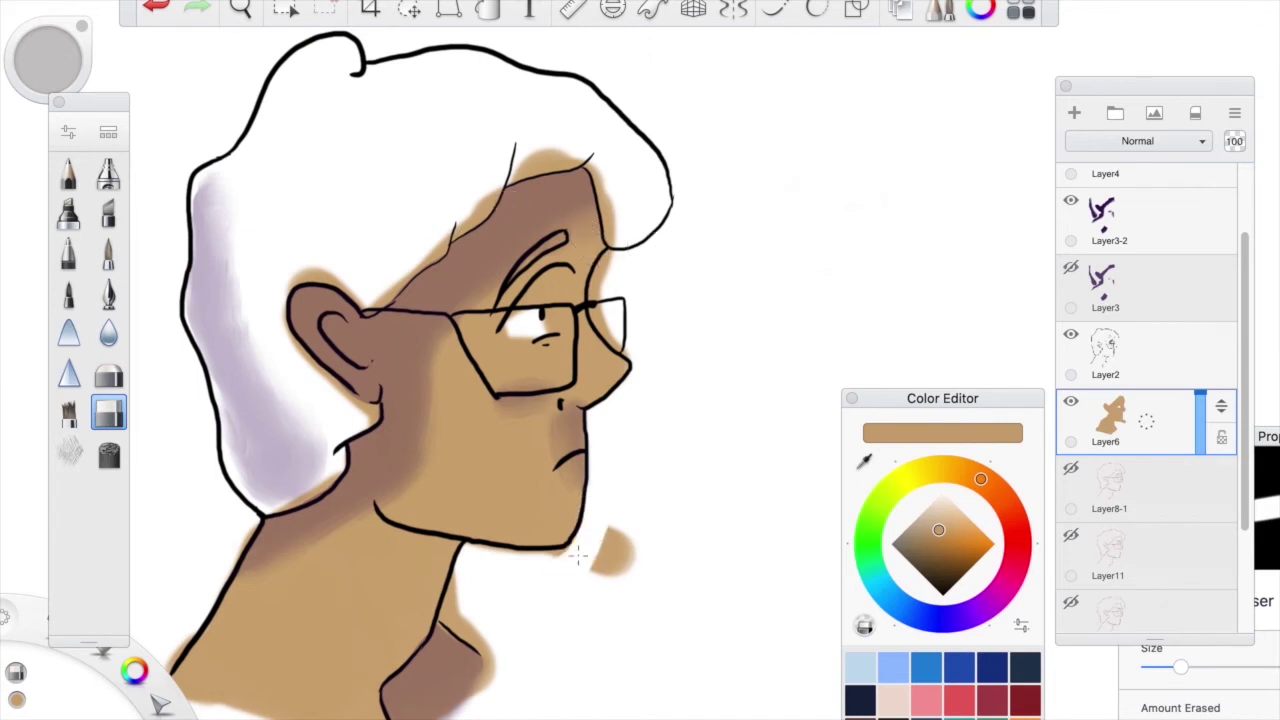
mouse_move(629, 571)
left_mouse_down()
mouse_move(606, 514)
mouse_move(598, 568)
mouse_move(634, 541)
left_mouse_up()
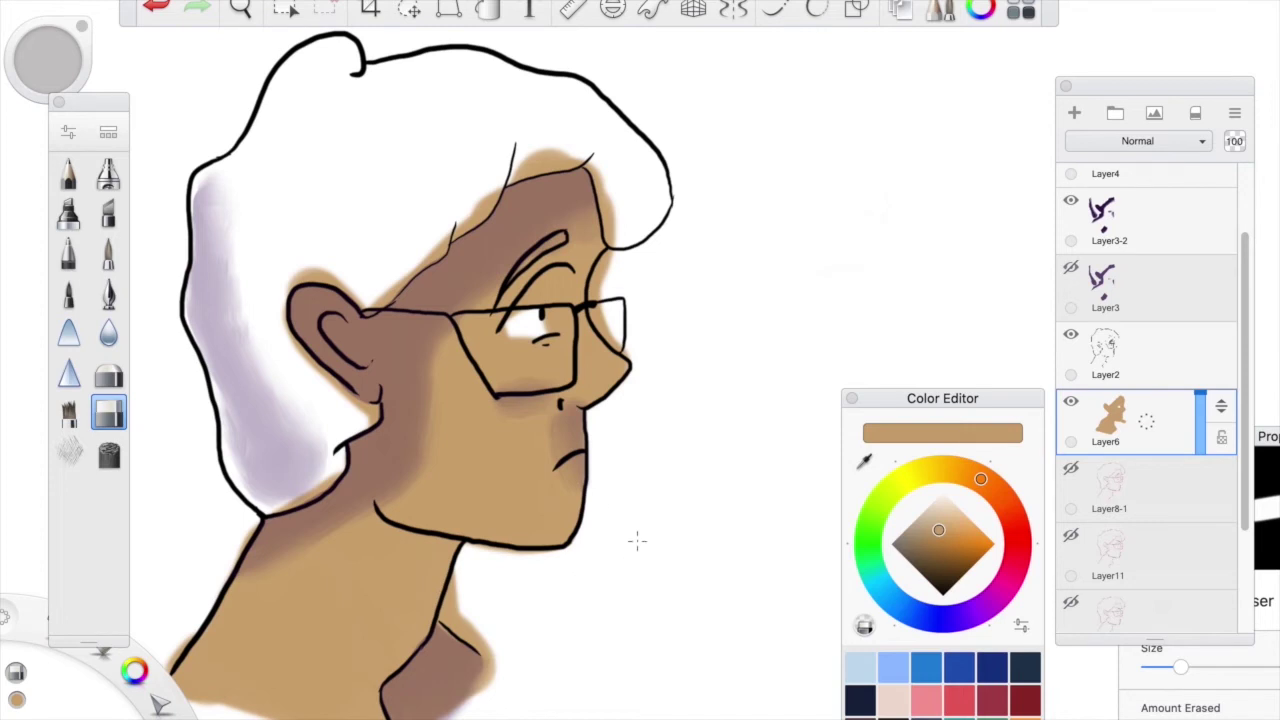
mouse_move(606, 238)
left_mouse_down()
mouse_move(623, 268)
mouse_move(617, 256)
mouse_move(598, 289)
left_mouse_up()
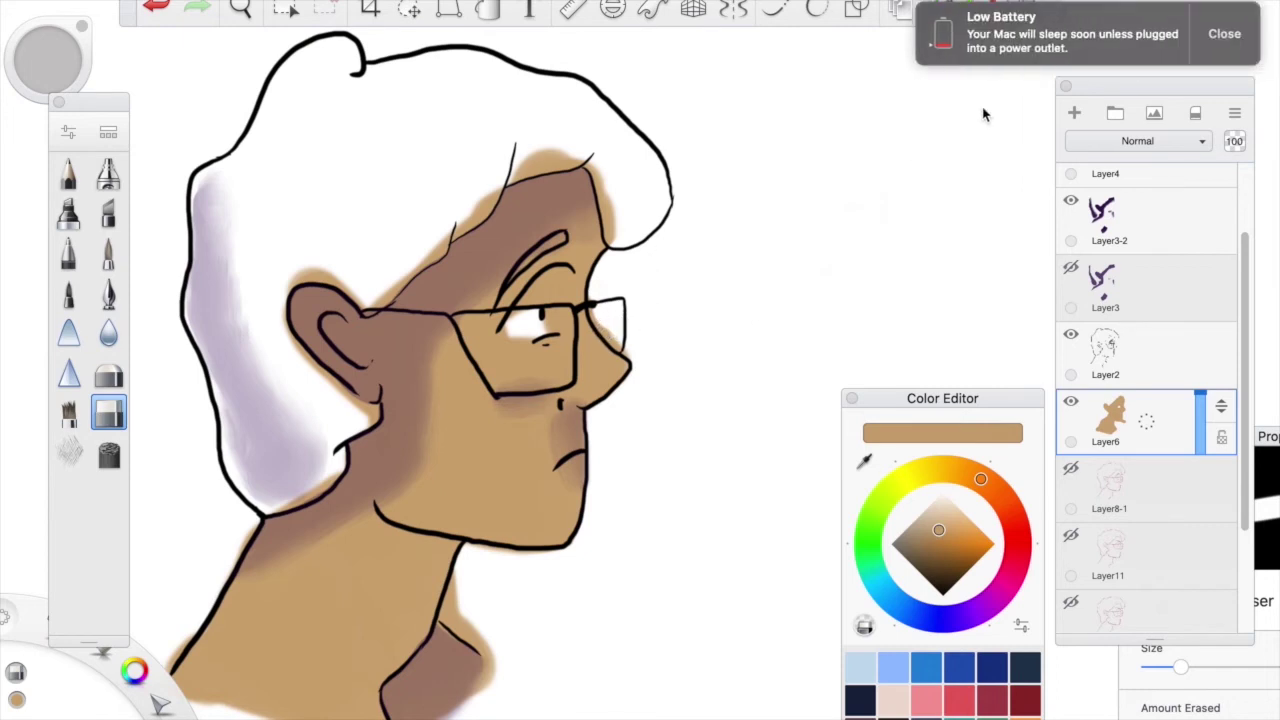
left_click(1224, 33)
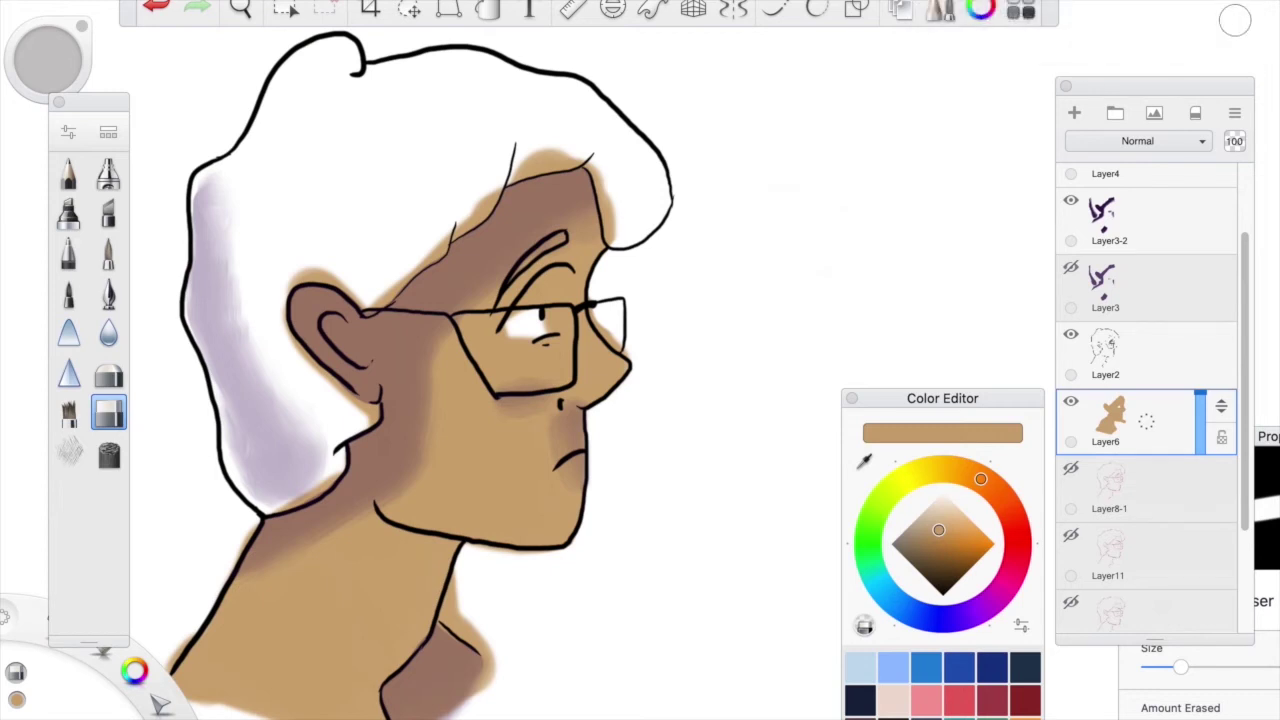
mouse_move(545, 160)
left_mouse_down()
mouse_move(580, 175)
mouse_move(530, 235)
left_mouse_up()
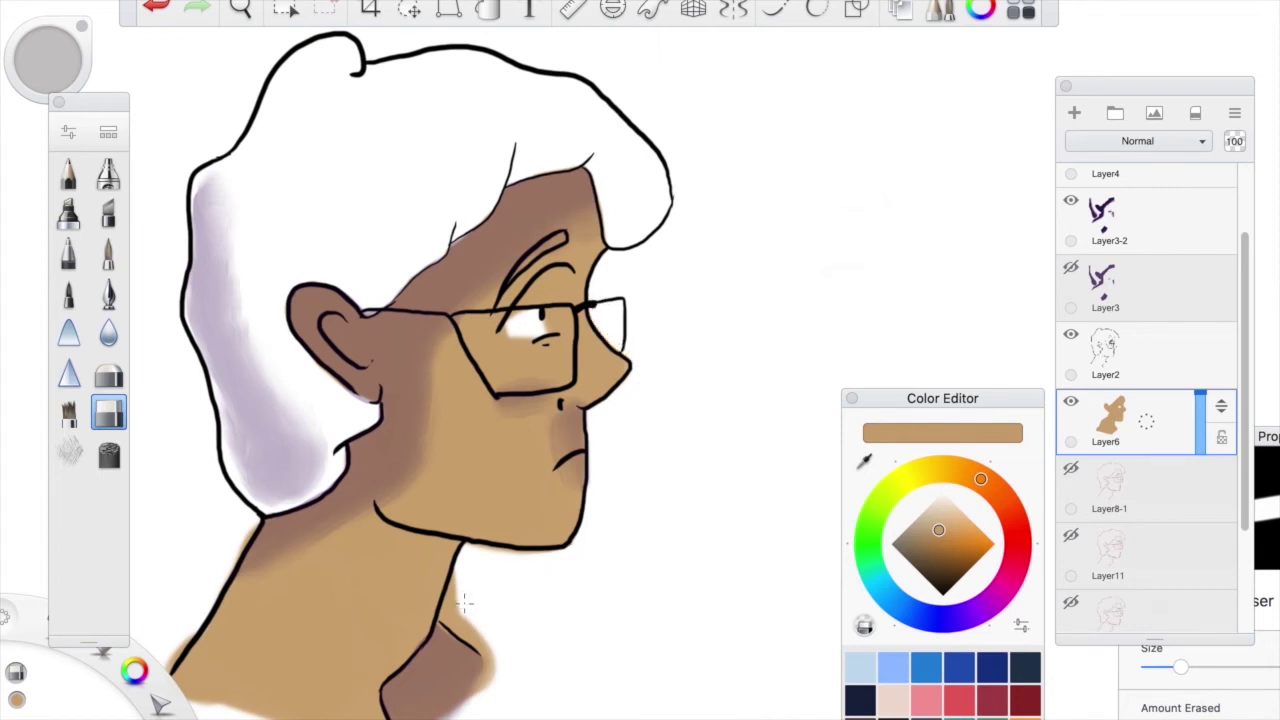
left_click_drag(448, 618, 498, 643)
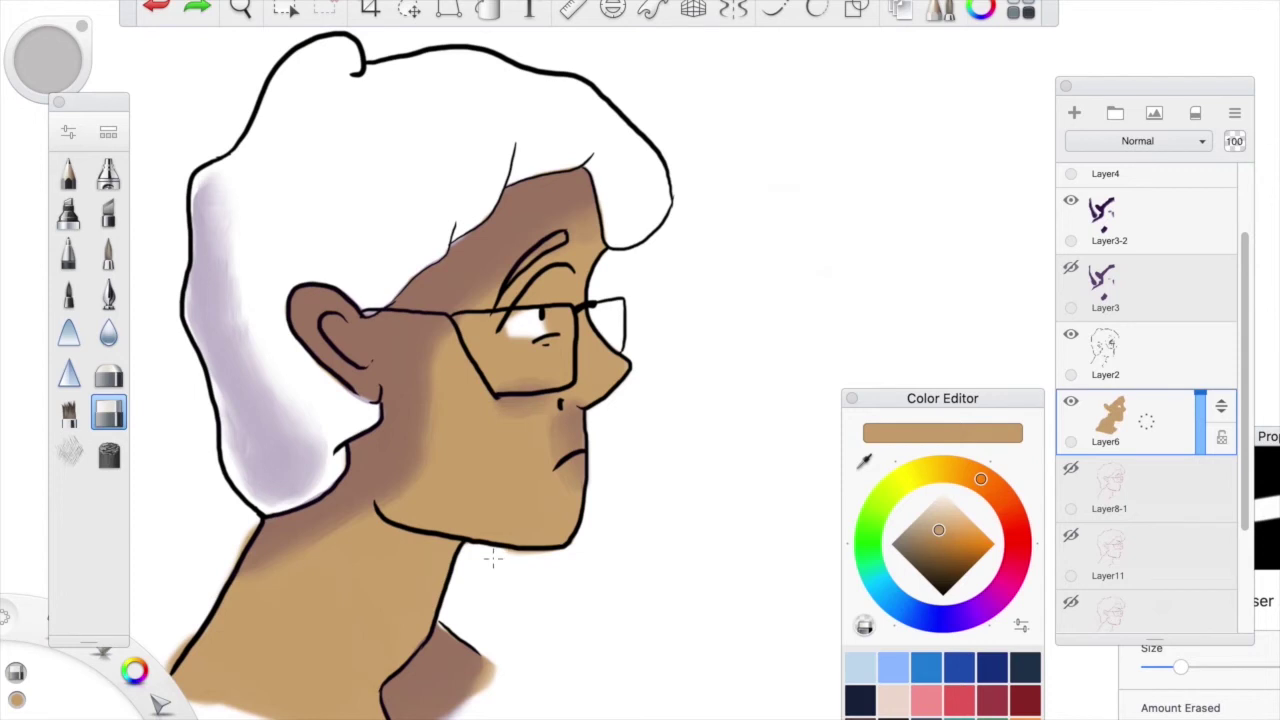
left_click_drag(552, 567, 521, 643)
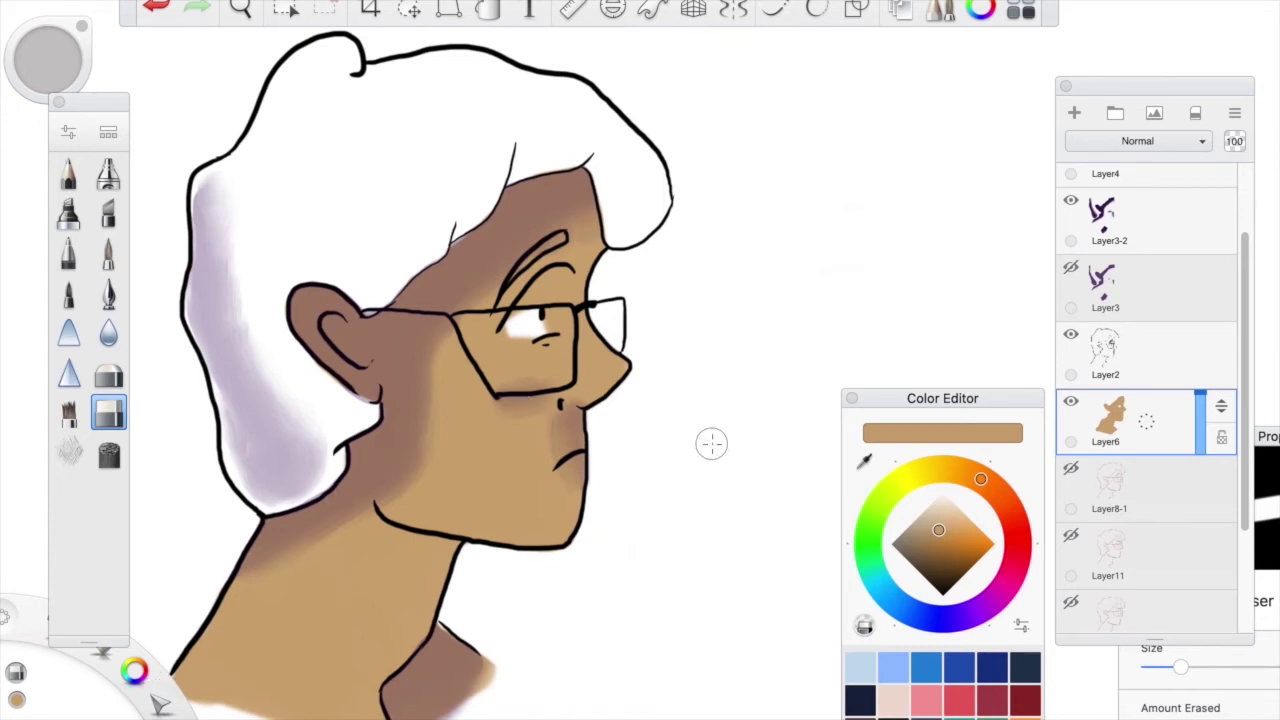
Erase the tan from the white of the eye between the upper lid and the lower lid line
left_click(240, 8)
left_click_drag(619, 297, 663, 286)
left_click_drag(530, 366, 737, 329)
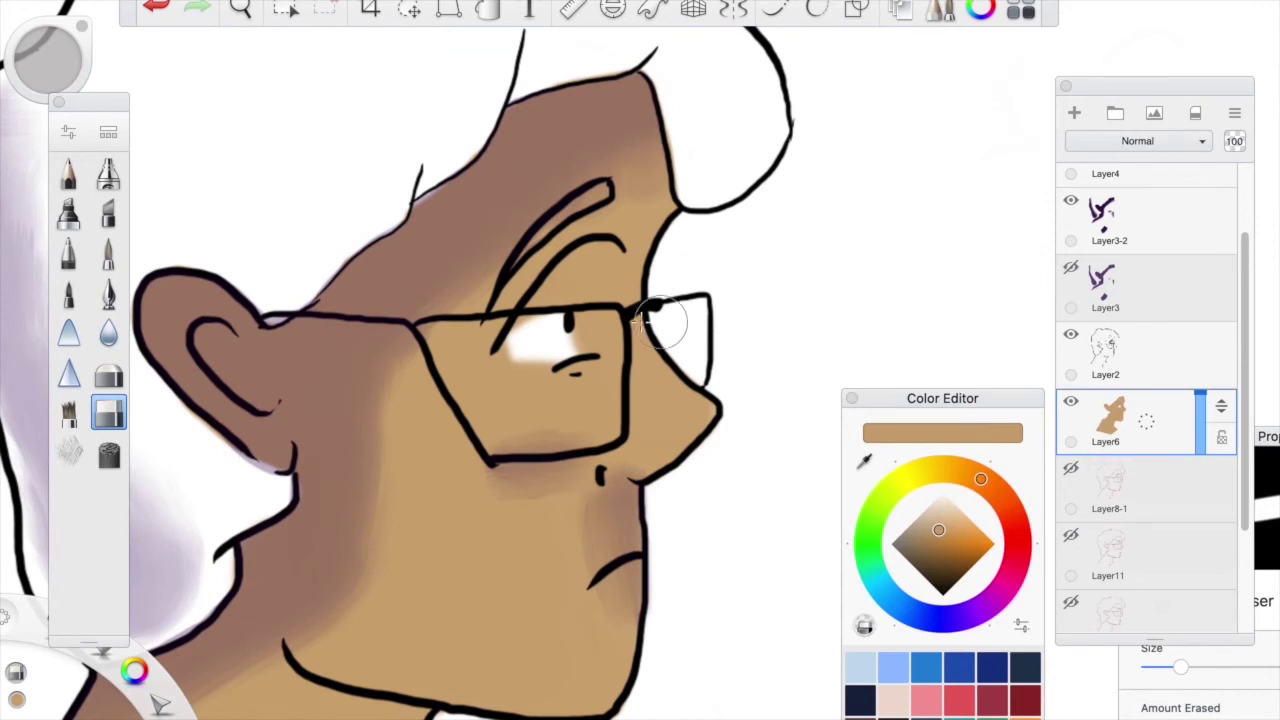
left_click(560, 293)
mouse_move(560, 293)
left_mouse_down()
mouse_move(545, 296)
mouse_move(605, 261)
mouse_move(588, 318)
mouse_move(596, 272)
left_mouse_up()
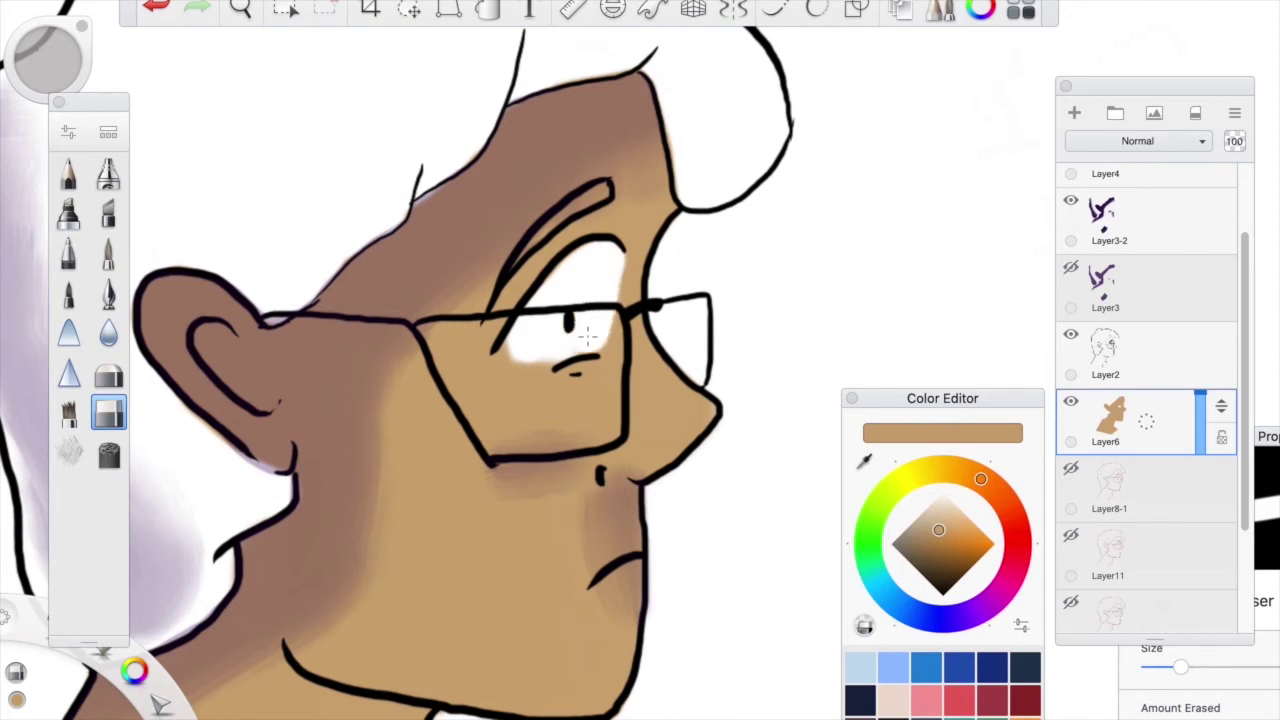
left_click_drag(534, 352, 500, 350)
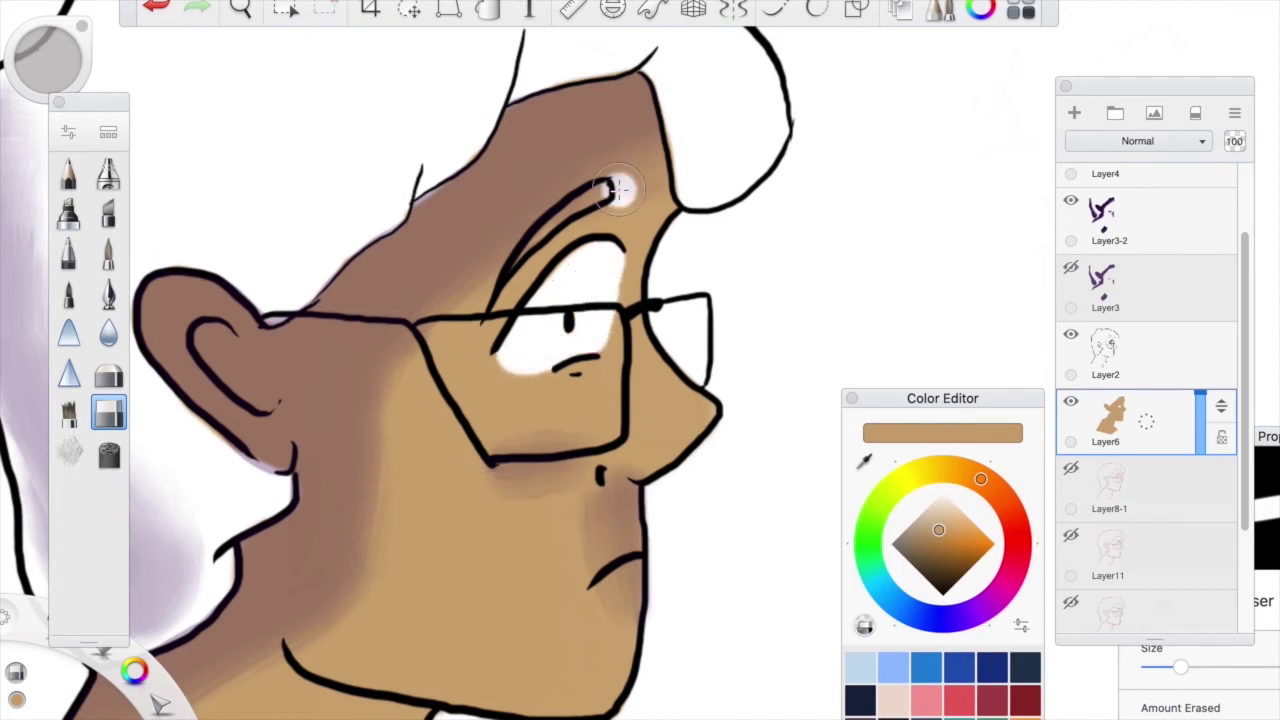
Repaint the tan skin along the lower edge of the eye with the Paintbrush, using the colour sampled from the face
left_click(240, 8)
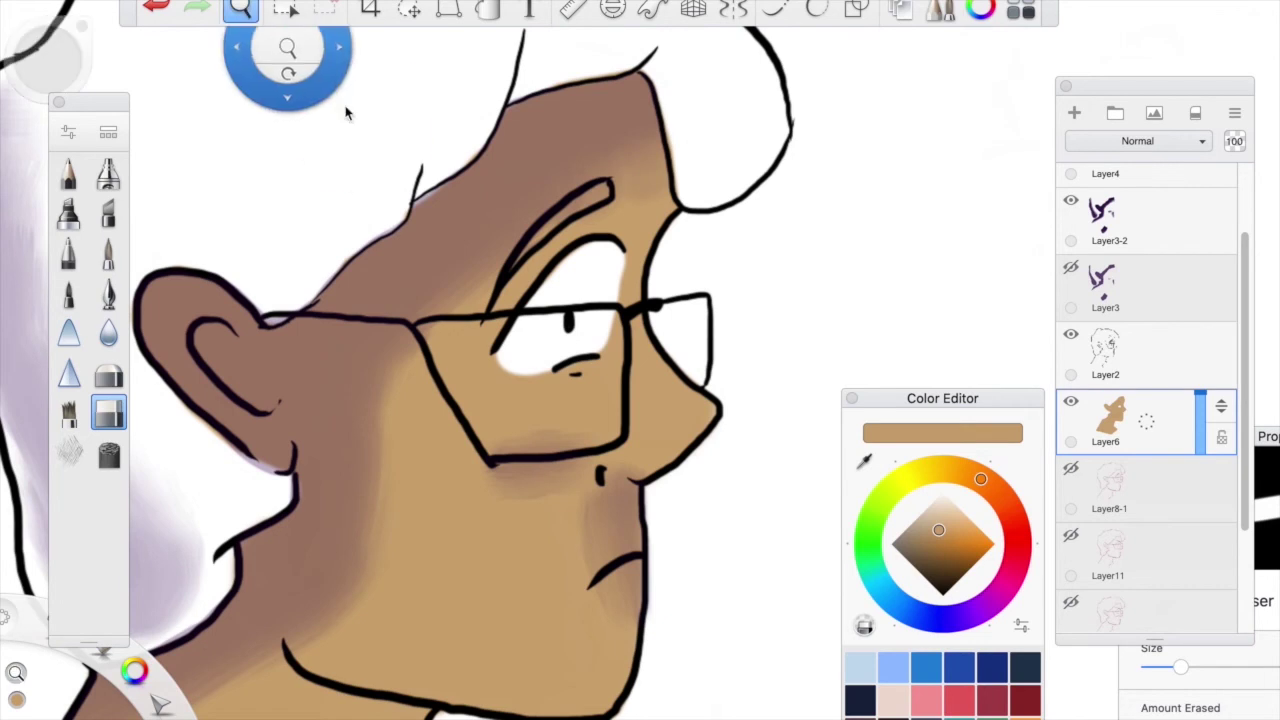
left_click_drag(491, 251, 592, 380)
left_click(614, 365)
left_click(864, 460)
left_click(480, 447)
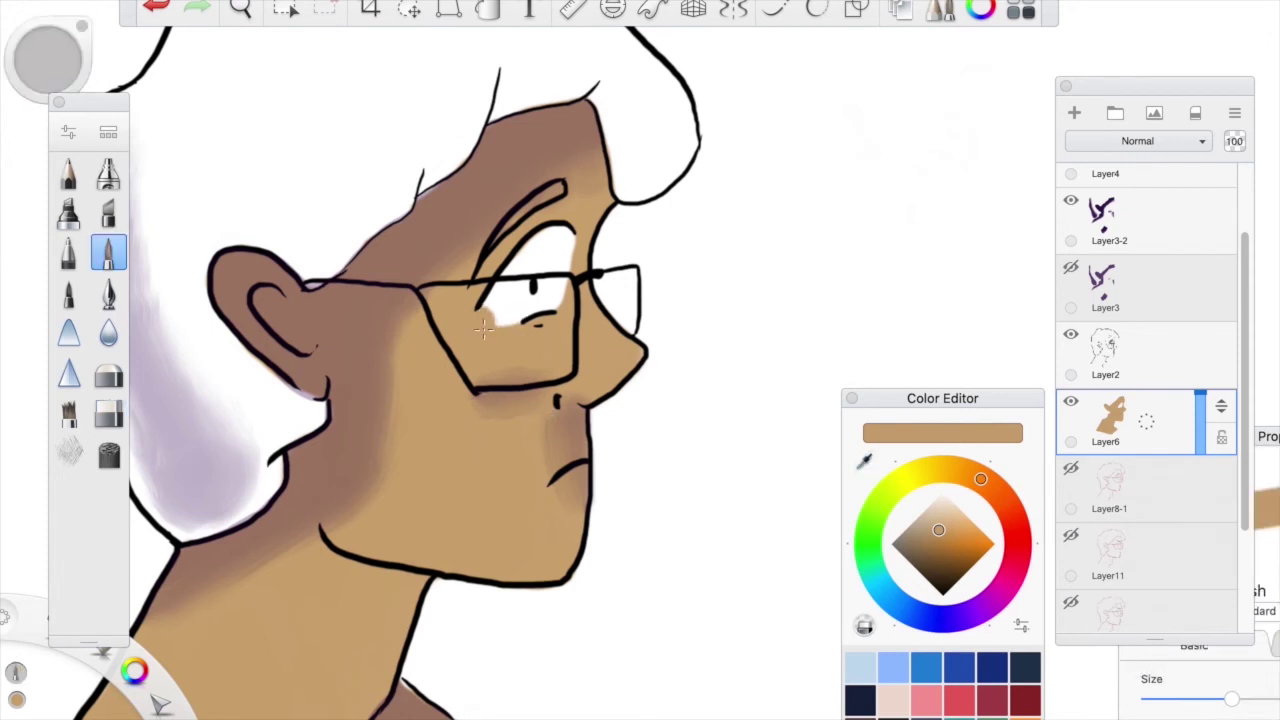
left_click_drag(521, 348, 482, 330)
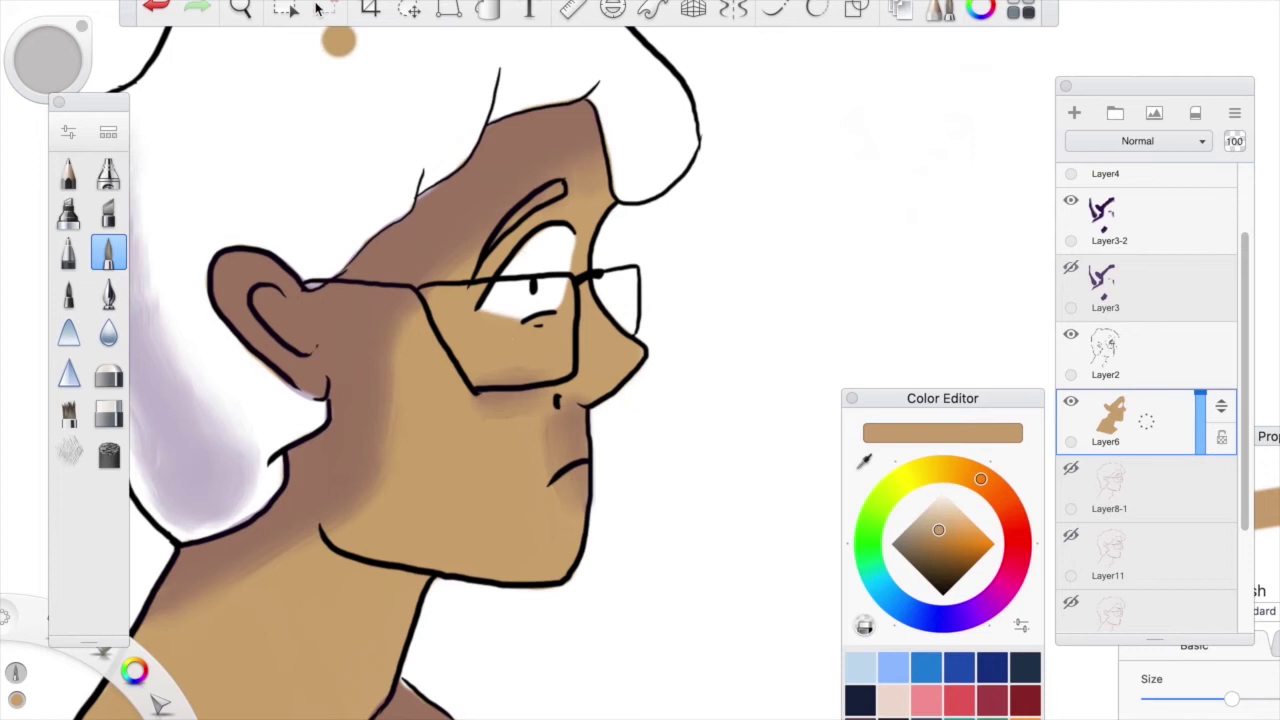
Add a new layer directly above the skin layer Layer6 and pick a very dark brown for the hair
left_click(240, 8)
left_click_drag(362, 84, 580, 370)
left_click(620, 310)
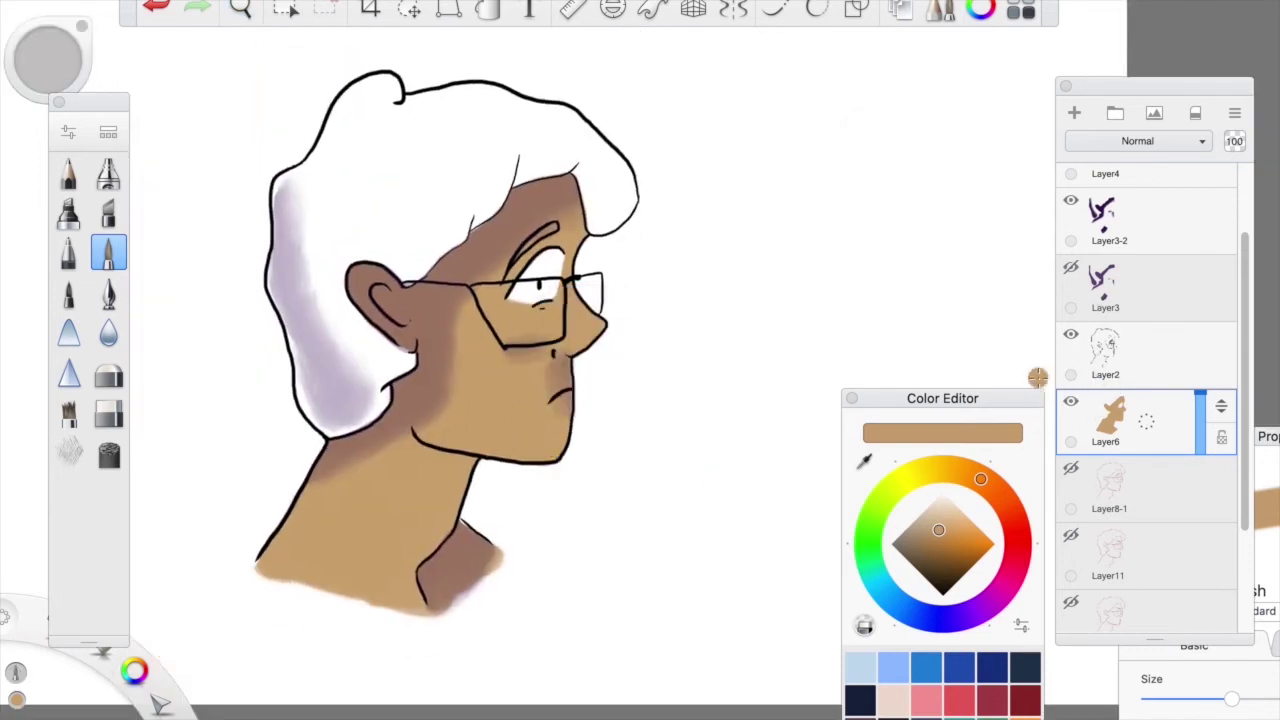
left_click(1155, 428)
left_click(1147, 432)
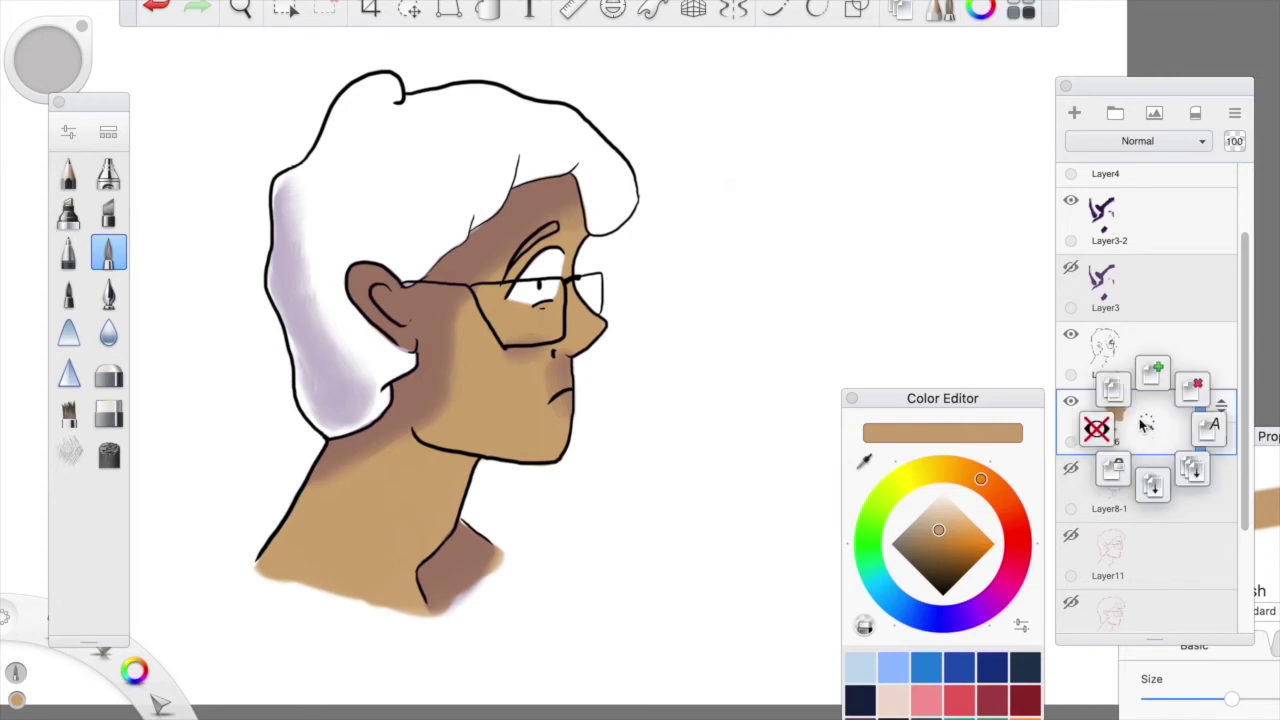
left_click(1151, 382)
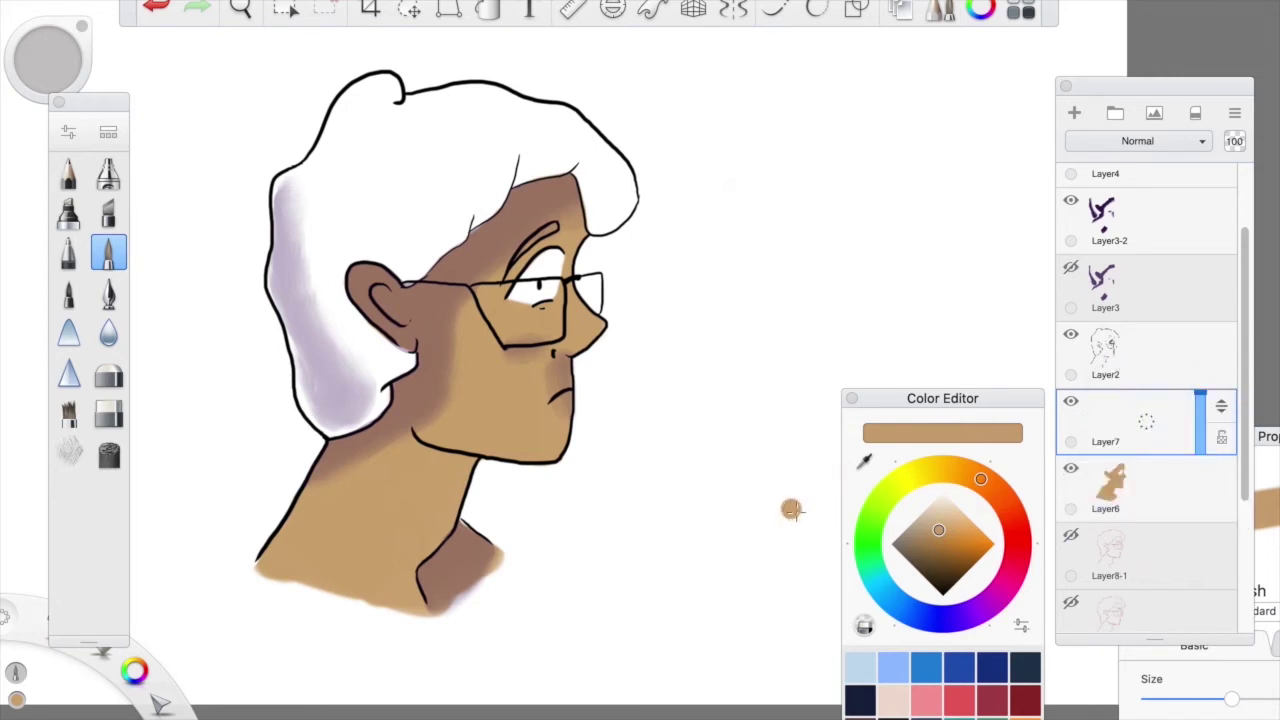
left_click_drag(945, 560, 937, 577)
Paint the whole hair area dark brown beneath the line art with the large Paintbrush
mouse_move(350, 214)
left_mouse_down()
mouse_move(361, 146)
mouse_move(336, 181)
mouse_move(294, 186)
mouse_move(278, 290)
mouse_move(316, 390)
mouse_move(299, 347)
mouse_move(325, 250)
left_mouse_up()
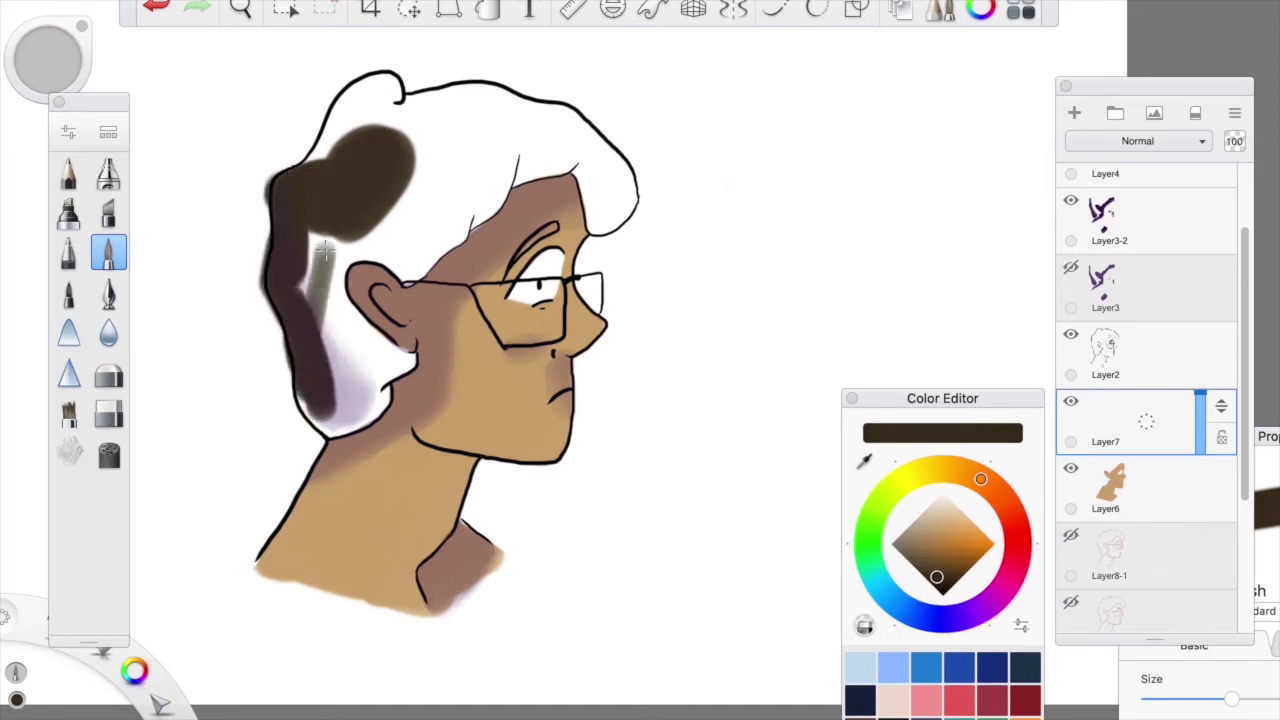
left_click_drag(423, 172, 326, 248)
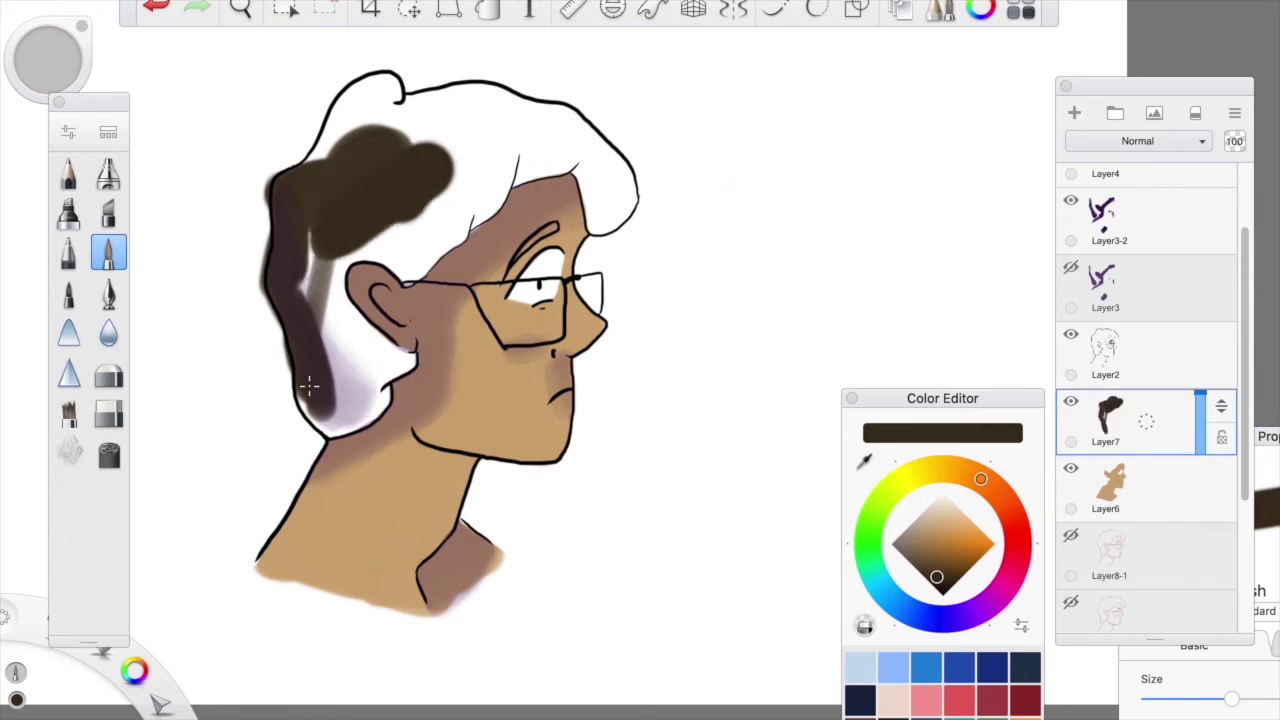
mouse_move(308, 269)
left_mouse_down()
mouse_move(349, 400)
mouse_move(345, 258)
left_mouse_up()
mouse_move(346, 170)
left_mouse_down()
mouse_move(414, 123)
mouse_move(449, 231)
mouse_move(377, 340)
mouse_move(313, 372)
left_mouse_up()
left_click_drag(530, 110, 655, 240)
Erase the dark brown hair paint that overlaps the ear, neck and forehead, following the hairline
left_click(109, 414)
mouse_move(278, 420)
left_mouse_down()
mouse_move(271, 349)
mouse_move(293, 444)
left_mouse_up()
mouse_move(442, 338)
left_mouse_down()
mouse_move(411, 327)
mouse_move(412, 343)
mouse_move(379, 296)
mouse_move(431, 290)
mouse_move(406, 307)
mouse_move(359, 277)
mouse_move(392, 329)
mouse_move(409, 324)
mouse_move(441, 363)
mouse_move(404, 391)
mouse_move(395, 427)
mouse_move(345, 443)
left_mouse_up()
key("super+z")
mouse_move(498, 232)
left_mouse_down()
mouse_move(446, 268)
mouse_move(540, 188)
mouse_move(566, 198)
left_mouse_up()
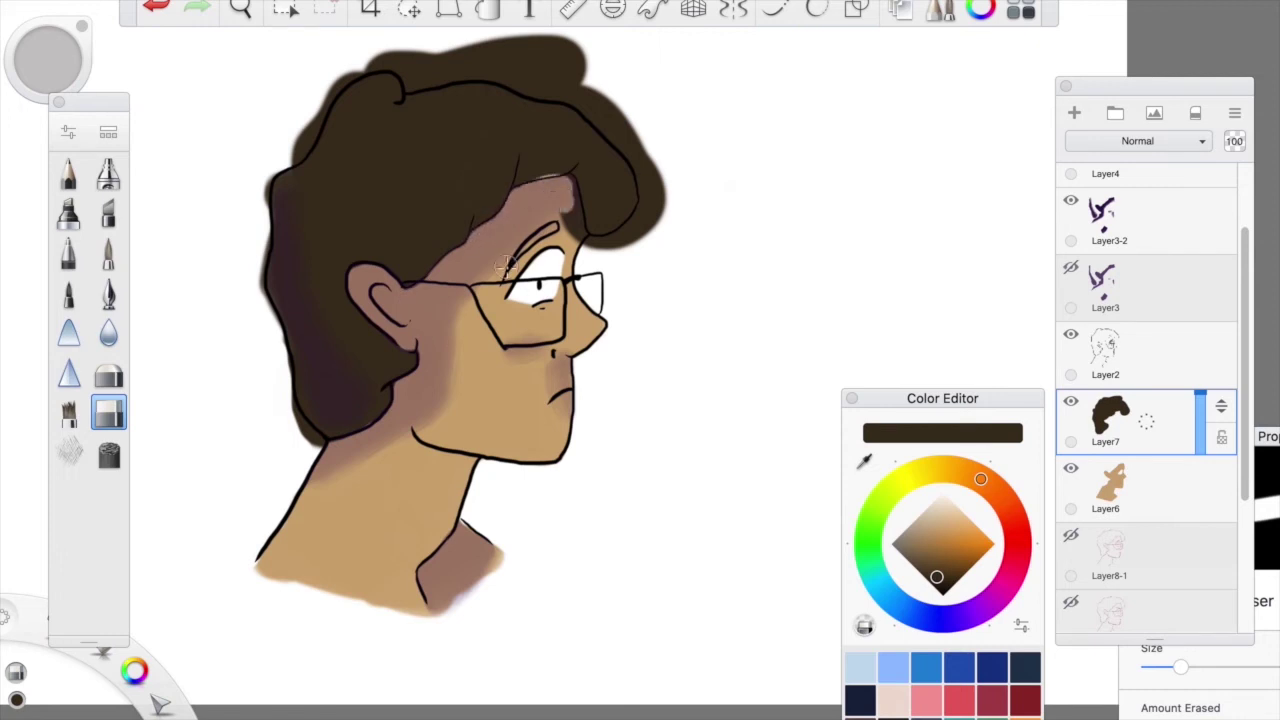
key("ctrl+z")
left_click_drag(538, 193, 566, 236)
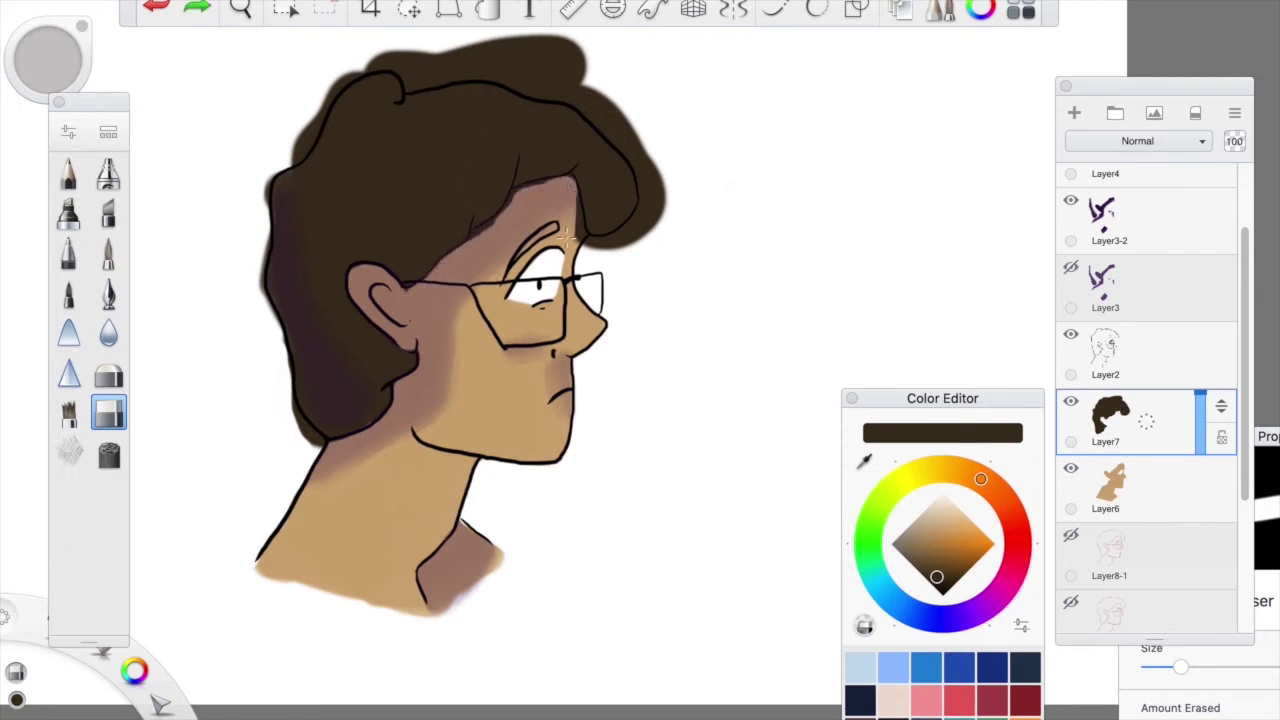
left_click_drag(550, 188, 478, 248)
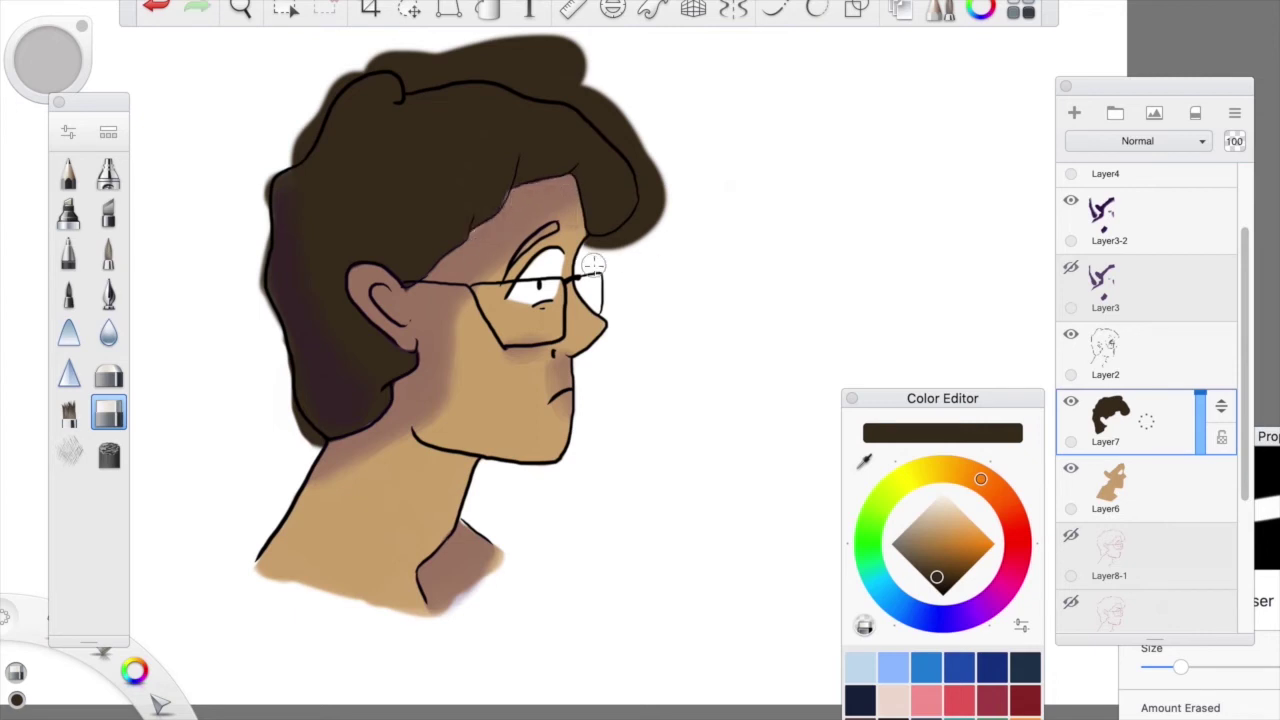
Erase the brown spilling outside the hair outline and fill the leftover gaps along the hair's top edge with the Inking Pen
mouse_move(624, 249)
left_mouse_down()
mouse_move(587, 255)
mouse_move(662, 197)
mouse_move(627, 290)
mouse_move(645, 229)
mouse_move(700, 177)
left_mouse_up()
mouse_move(560, 78)
left_mouse_down()
mouse_move(636, 132)
mouse_move(648, 170)
mouse_move(649, 134)
mouse_move(646, 217)
left_mouse_up()
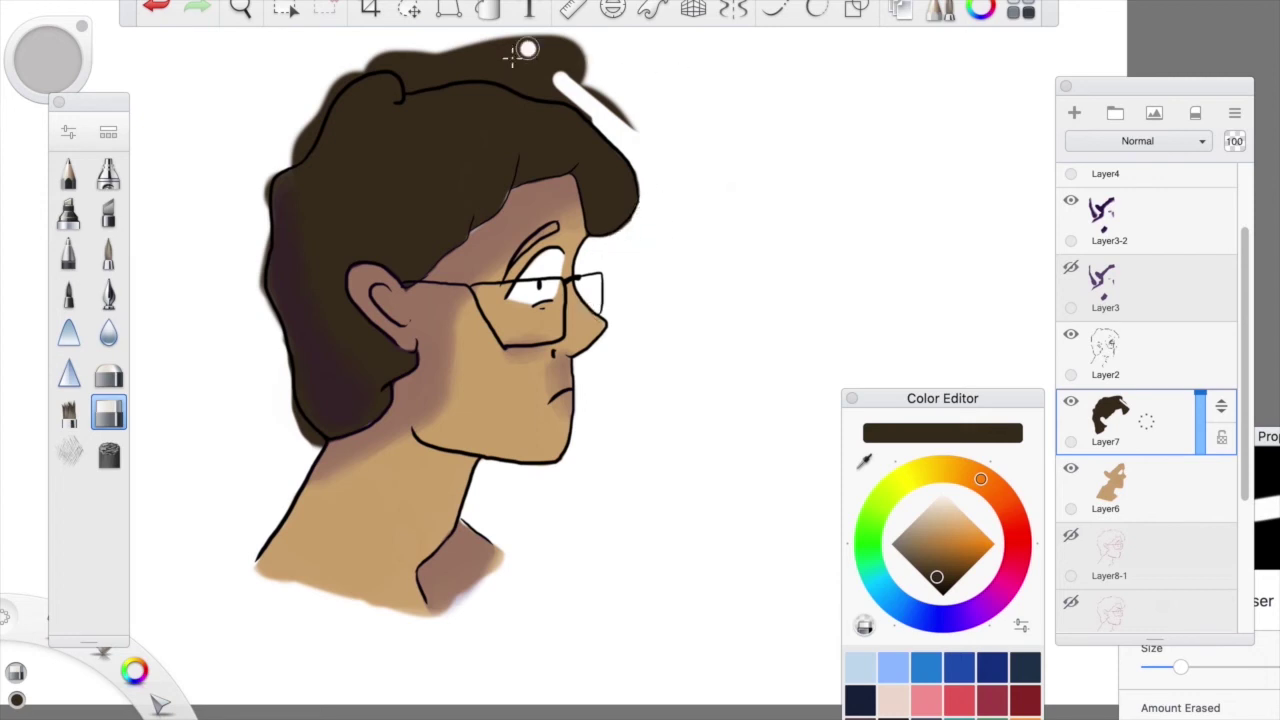
mouse_move(328, 143)
left_mouse_down()
mouse_move(268, 152)
mouse_move(269, 136)
mouse_move(296, 136)
mouse_move(342, 68)
mouse_move(411, 55)
mouse_move(354, 68)
mouse_move(292, 152)
left_mouse_up()
left_click_drag(264, 228, 286, 430)
mouse_move(420, 45)
left_mouse_down()
mouse_move(555, 52)
mouse_move(615, 113)
mouse_move(434, 50)
mouse_move(410, 78)
mouse_move(560, 98)
mouse_move(490, 90)
left_mouse_up()
key("e")
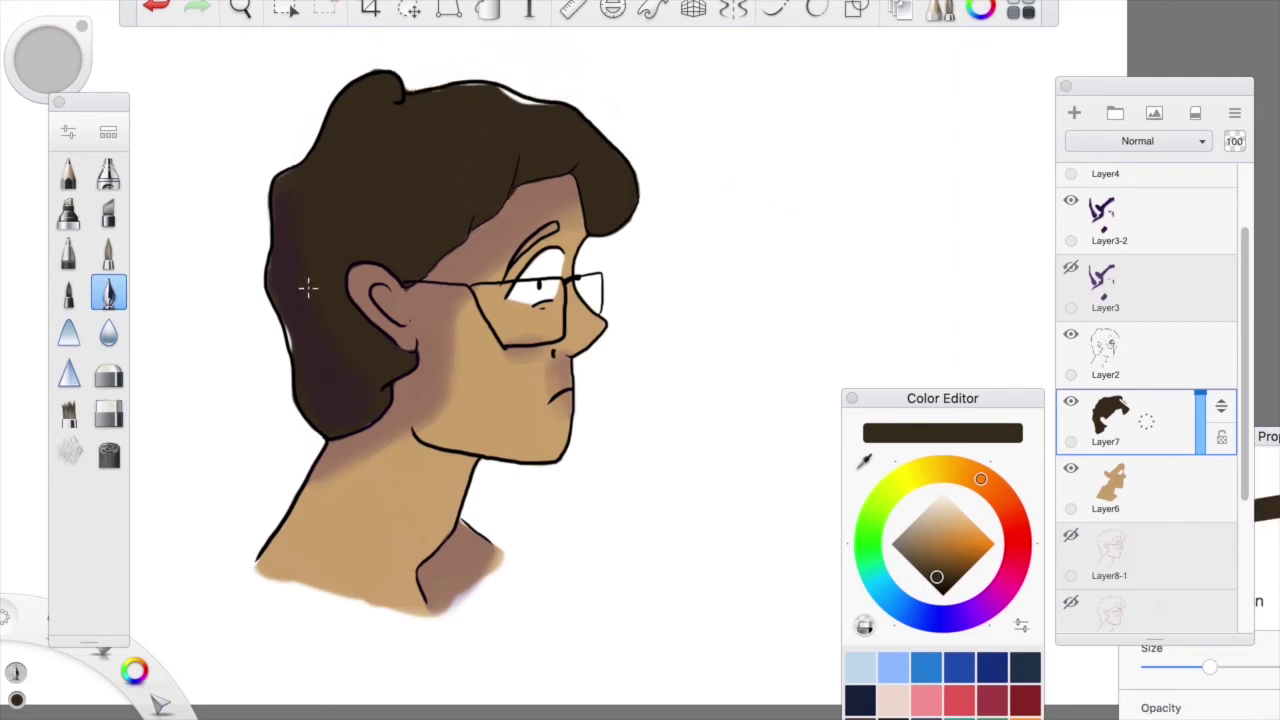
mouse_move(452, 82)
left_mouse_down()
mouse_move(490, 90)
mouse_move(560, 112)
left_mouse_up()
Paint white reflection strokes across both glasses lenses on a new layer and lower its opacity to 48%
left_click(897, 533)
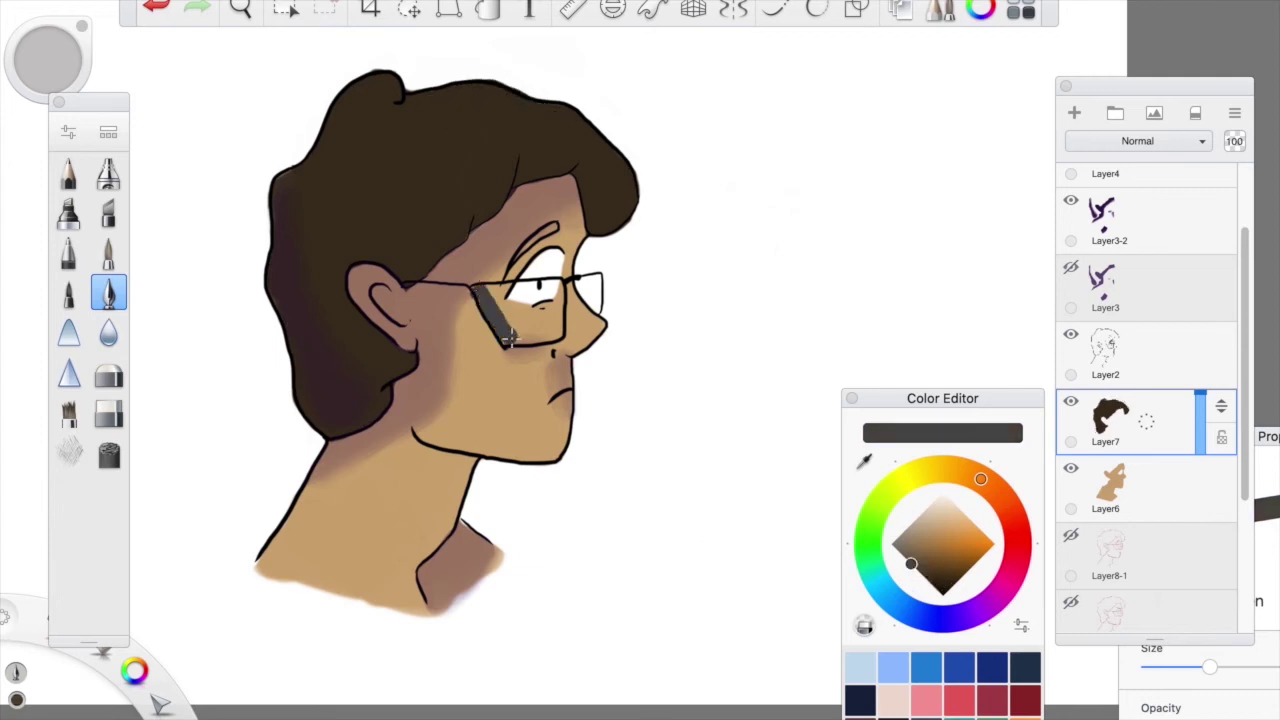
left_click(937, 524)
left_click(942, 491)
key("super+l")
left_click_drag(495, 325, 545, 302)
left_click_drag(1200, 400, 1200, 425)
Change the background to a pale blue and paint the white of the eye on a new layer beneath the skin layer
scroll(1150, 400, "down", 5)
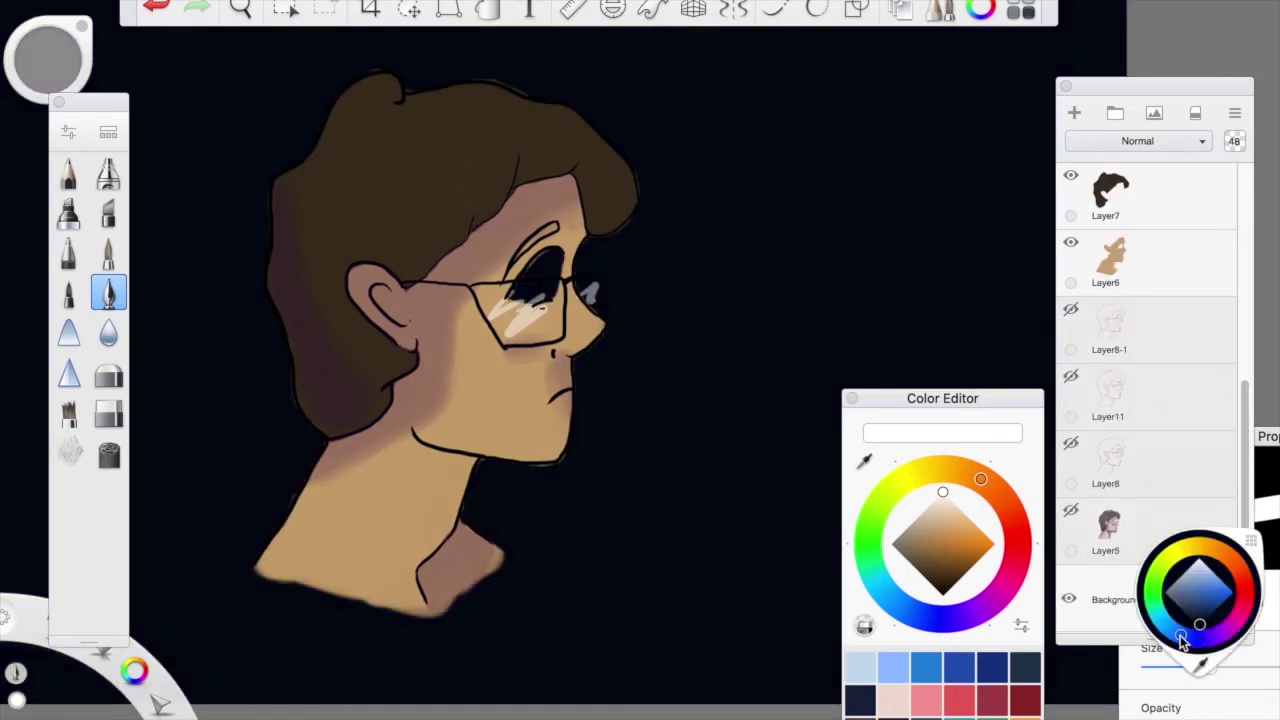
left_click(1195, 561)
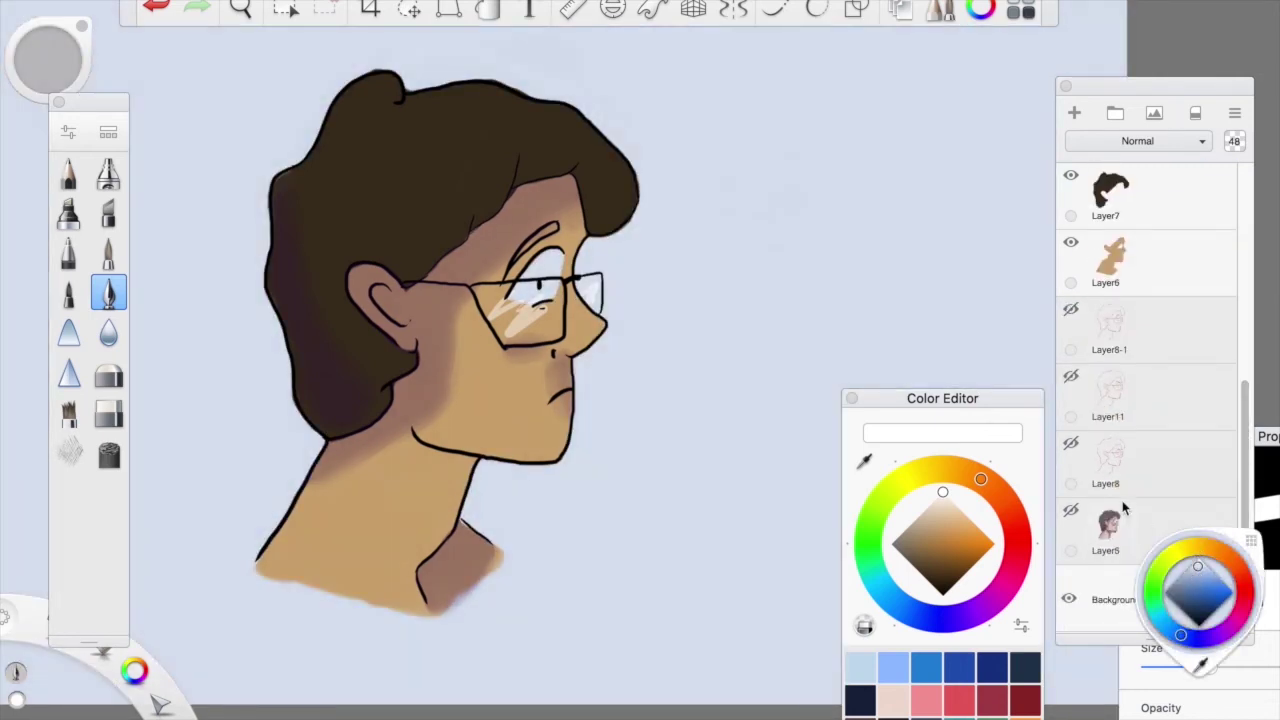
key("super+l")
left_click_drag(512, 295, 560, 262)
left_click(1134, 443)
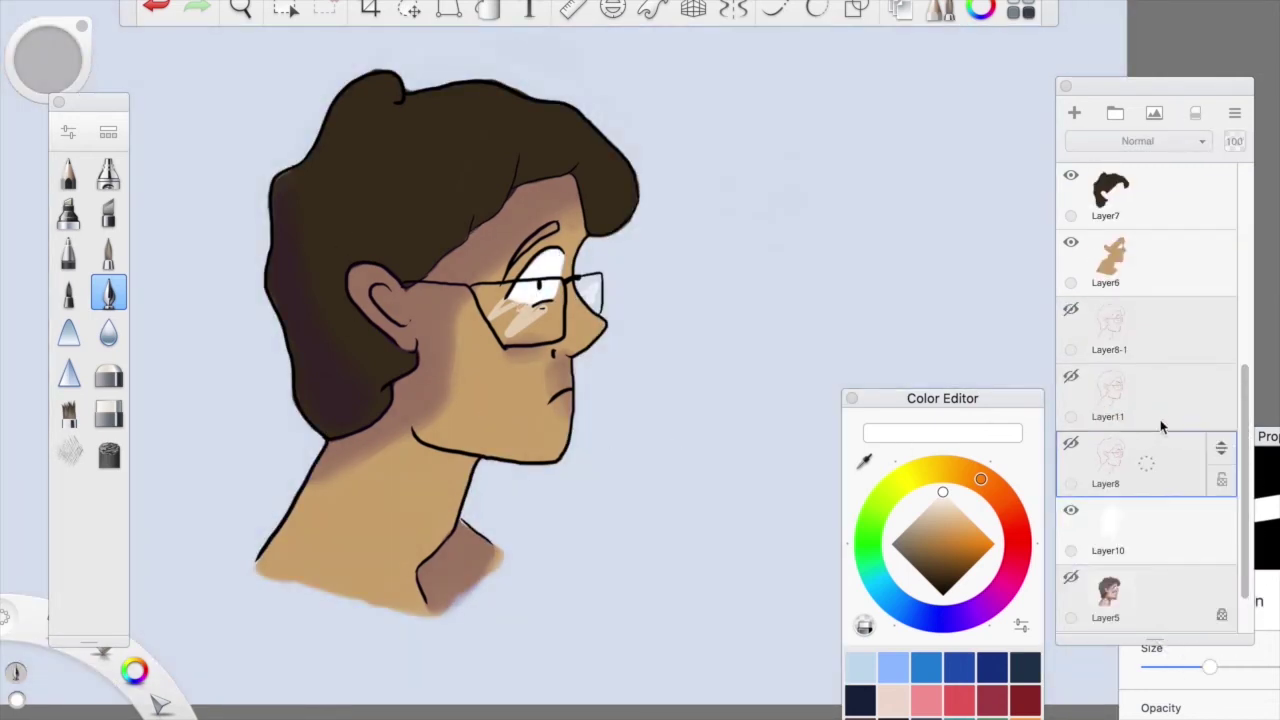
Set the opacity of the purple shadow layer Layer3-2 to 43%
scroll(1140, 400, "up", 5)
left_click(1198, 314)
left_click_drag(1198, 314, 1196, 308)
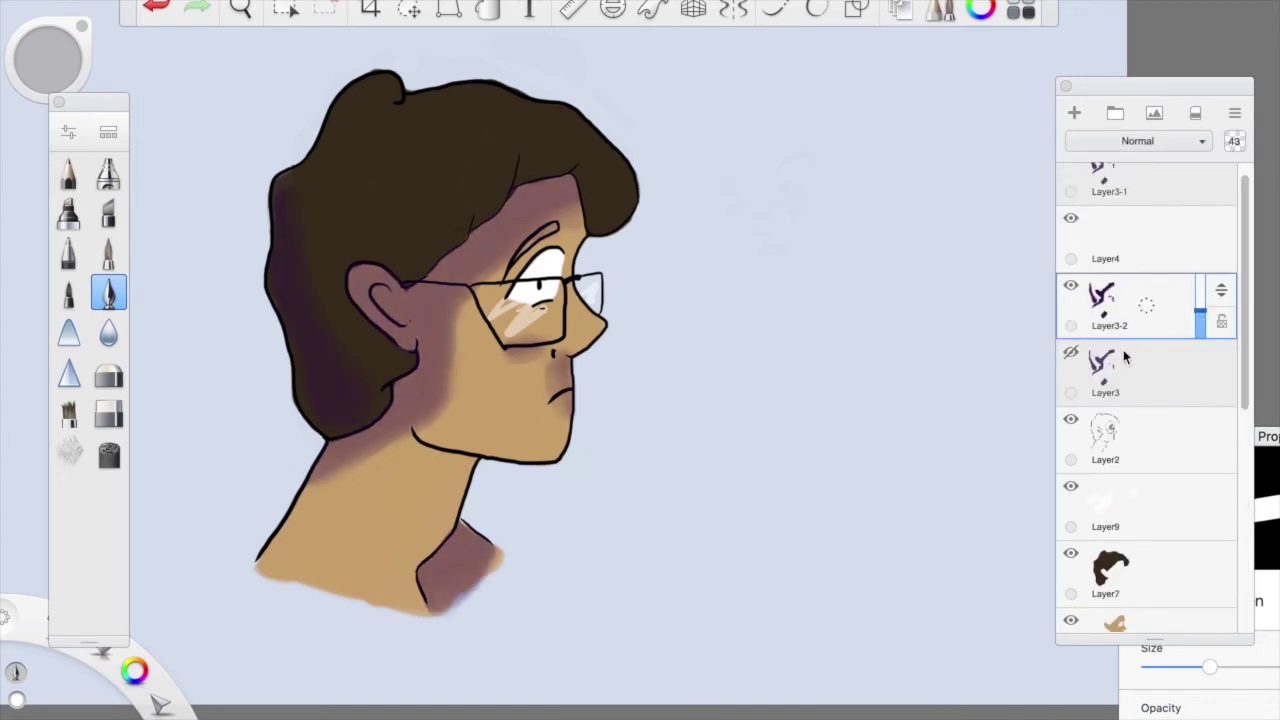
Paint a soft crimson blush over the cheek and nose with the Synthetic Flat brush on a new layer above the hair layer
key("super+z")
key("super+b")
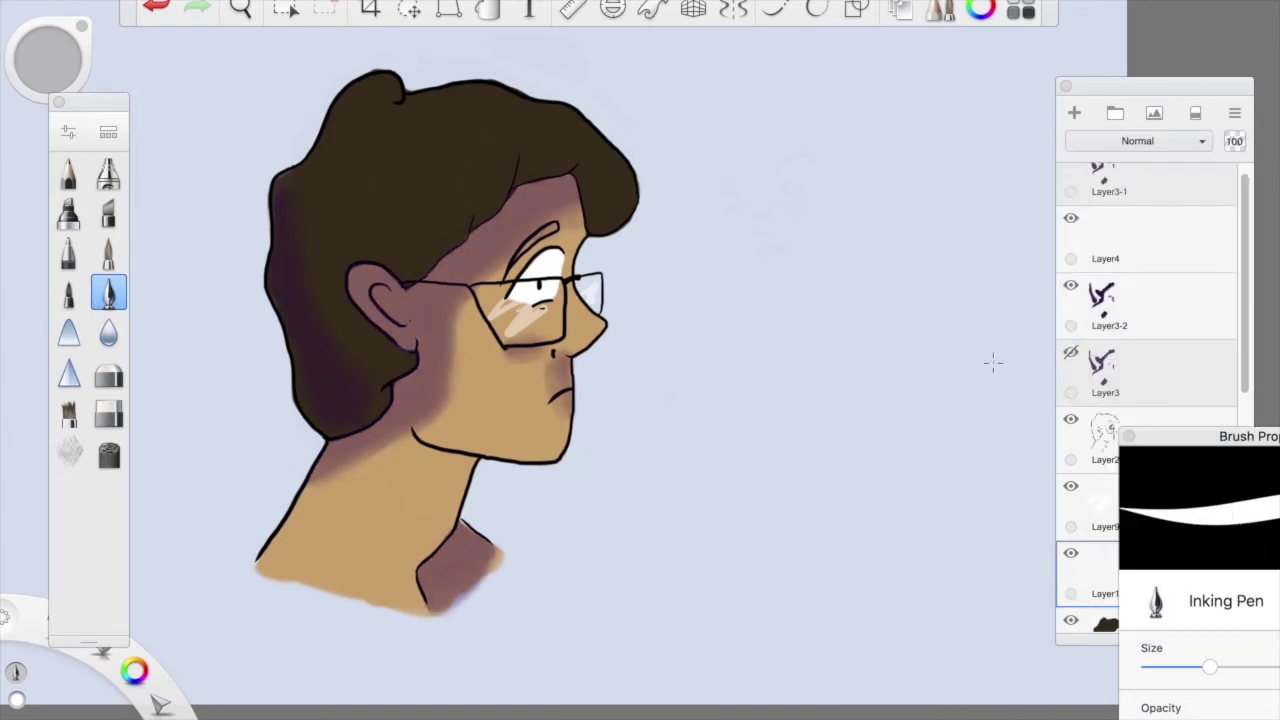
key("super+i")
mouse_move(478, 350)
left_mouse_down()
mouse_move(523, 323)
mouse_move(572, 308)
left_mouse_up()
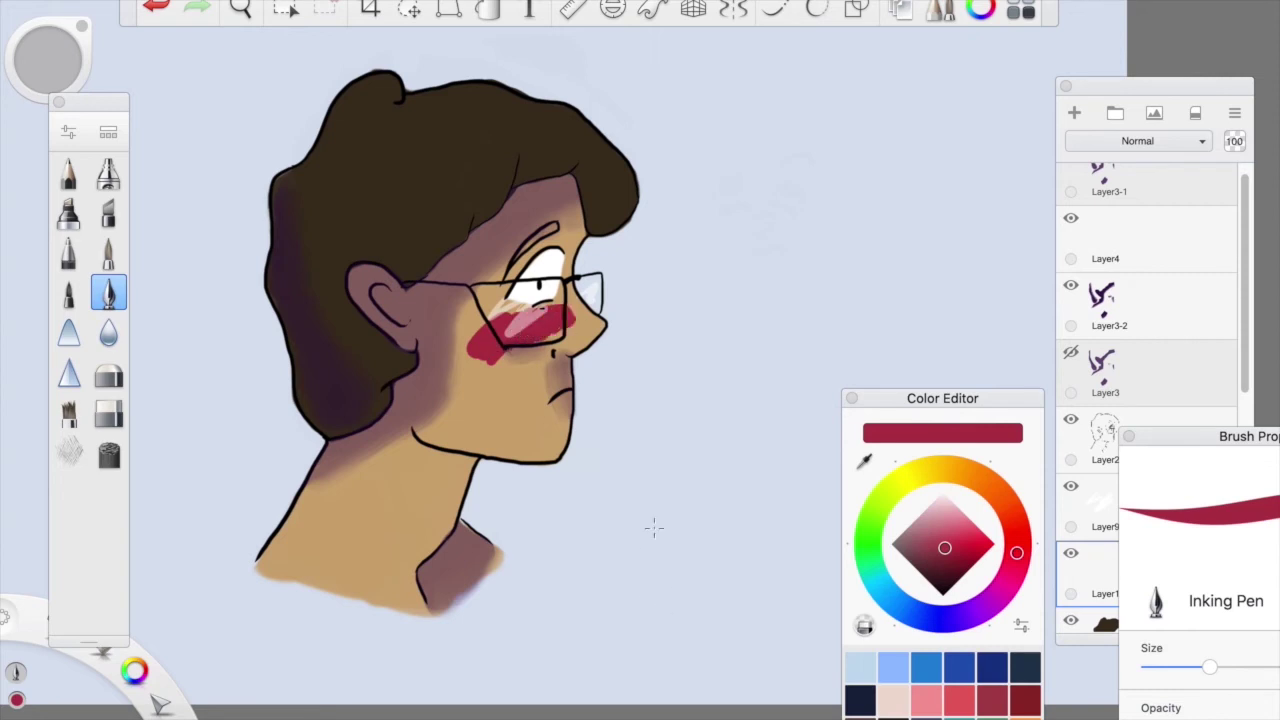
key("super+z")
left_click(69, 413)
mouse_move(470, 352)
left_mouse_down()
mouse_move(548, 333)
mouse_move(562, 312)
mouse_move(530, 360)
mouse_move(577, 313)
mouse_move(480, 330)
mouse_move(466, 345)
left_mouse_up()
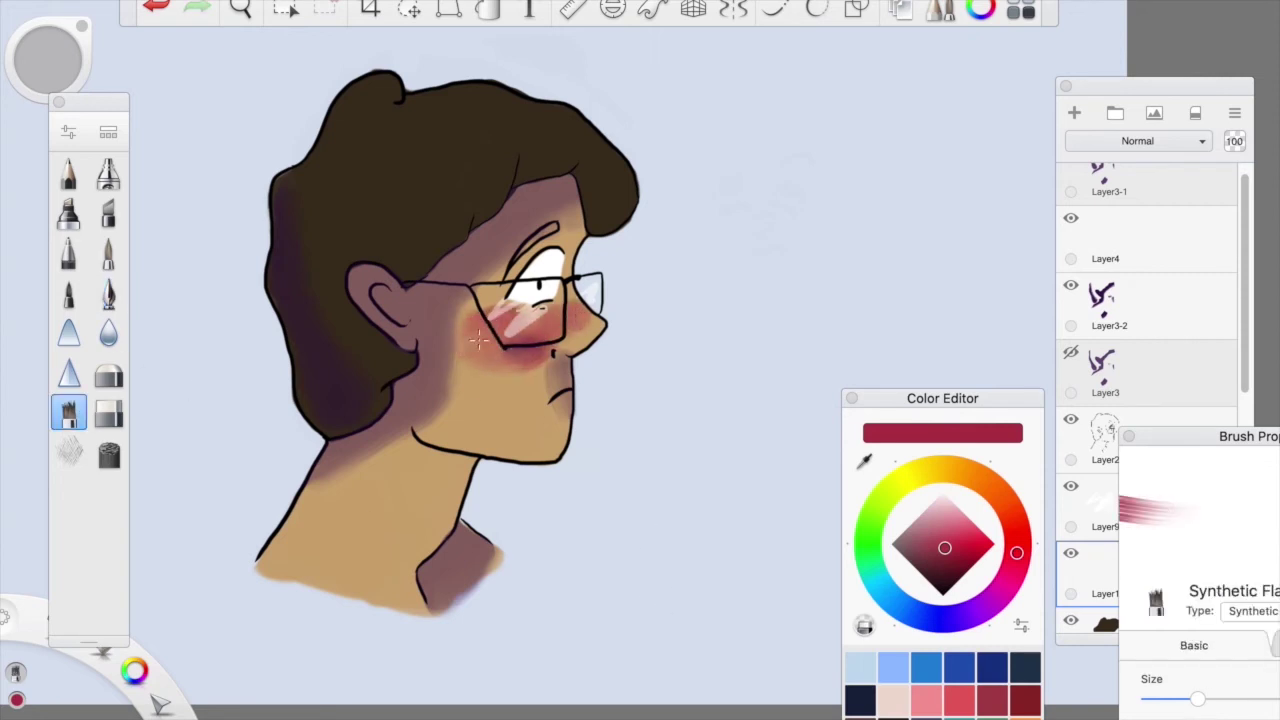
Lower the opacity of the blush layer to 41%
key("super+b")
left_click(1150, 570)
left_click_drag(1200, 548, 1203, 570)
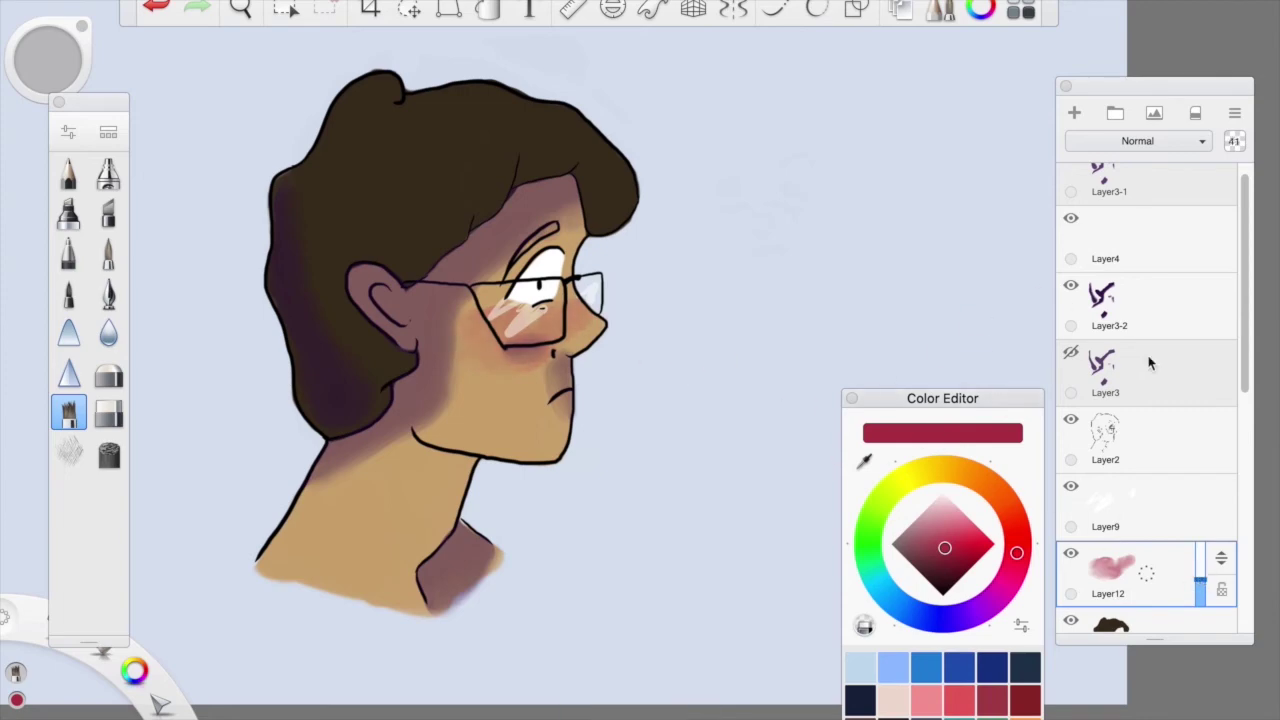
Fill the eyebrow with the dark brown sampled from the hair, painting on Layer7 with the Inking Pen
scroll(1253, 388, "down", 2)
left_click(1078, 540)
left_click(469, 165, "alt")
mouse_move(669, 314)
left_mouse_down()
mouse_move(639, 303)
mouse_move(457, 549)
left_mouse_up()
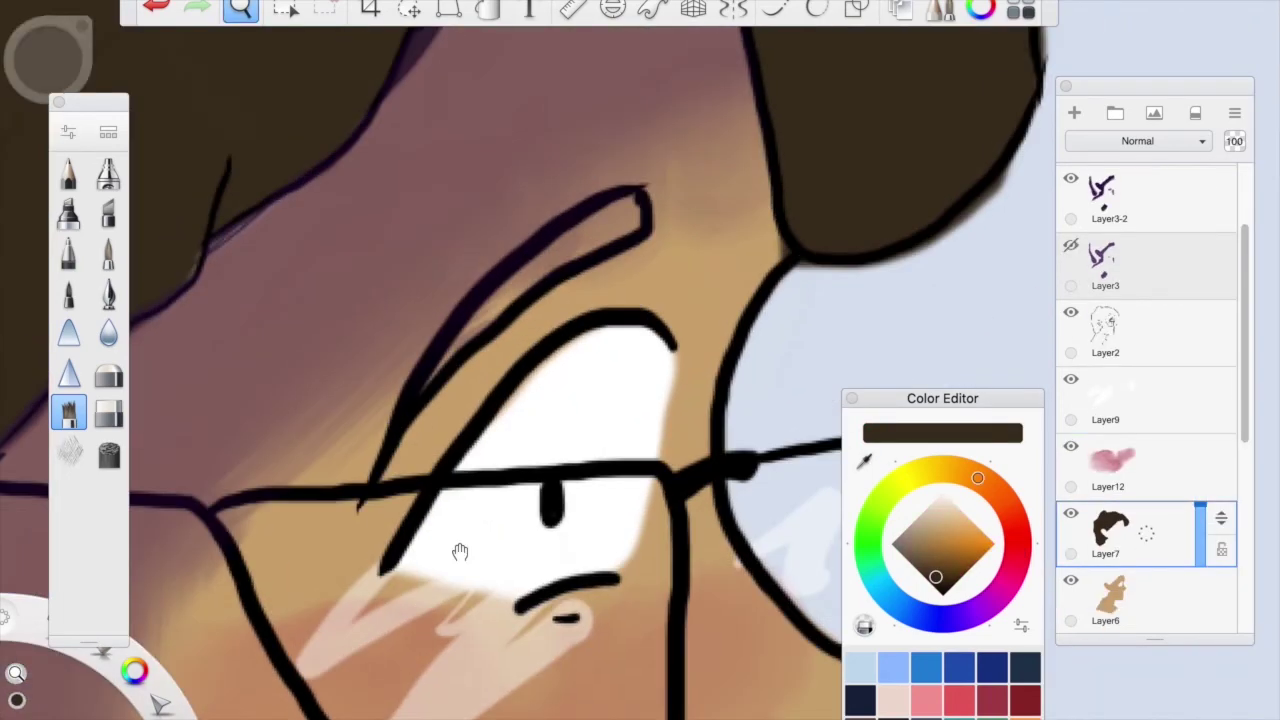
mouse_move(560, 235)
left_mouse_down()
mouse_move(637, 206)
mouse_move(537, 251)
mouse_move(432, 376)
mouse_move(606, 360)
left_mouse_up()
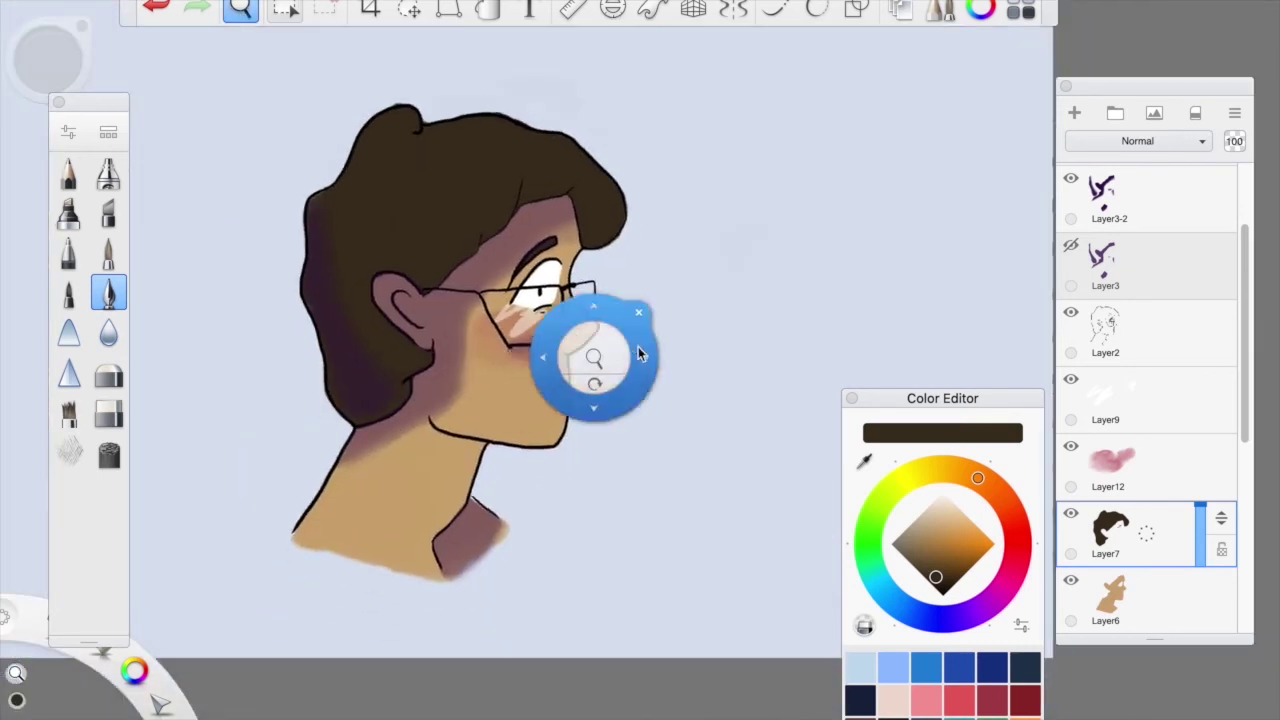
Preview the purple shadow layer Layer3-2 at 0% and at 100% opacity
left_click_drag(955, 418, 859, 465)
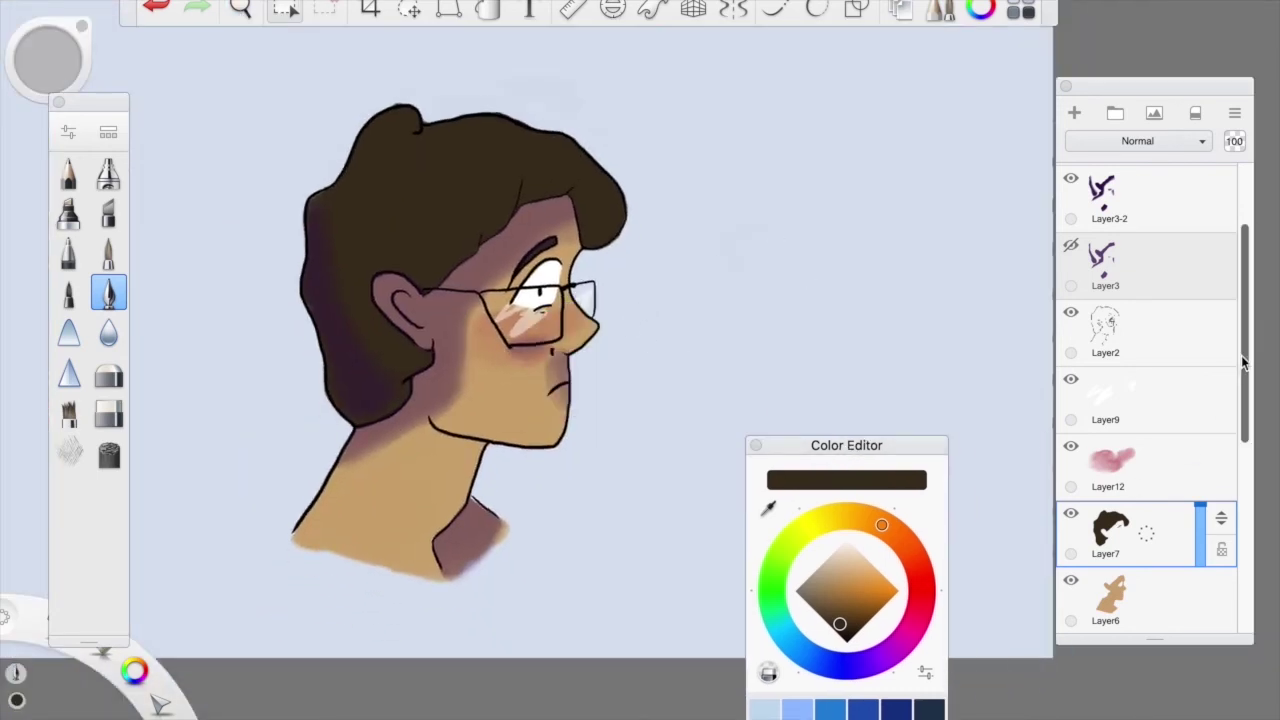
scroll(1243, 340, "up", 3)
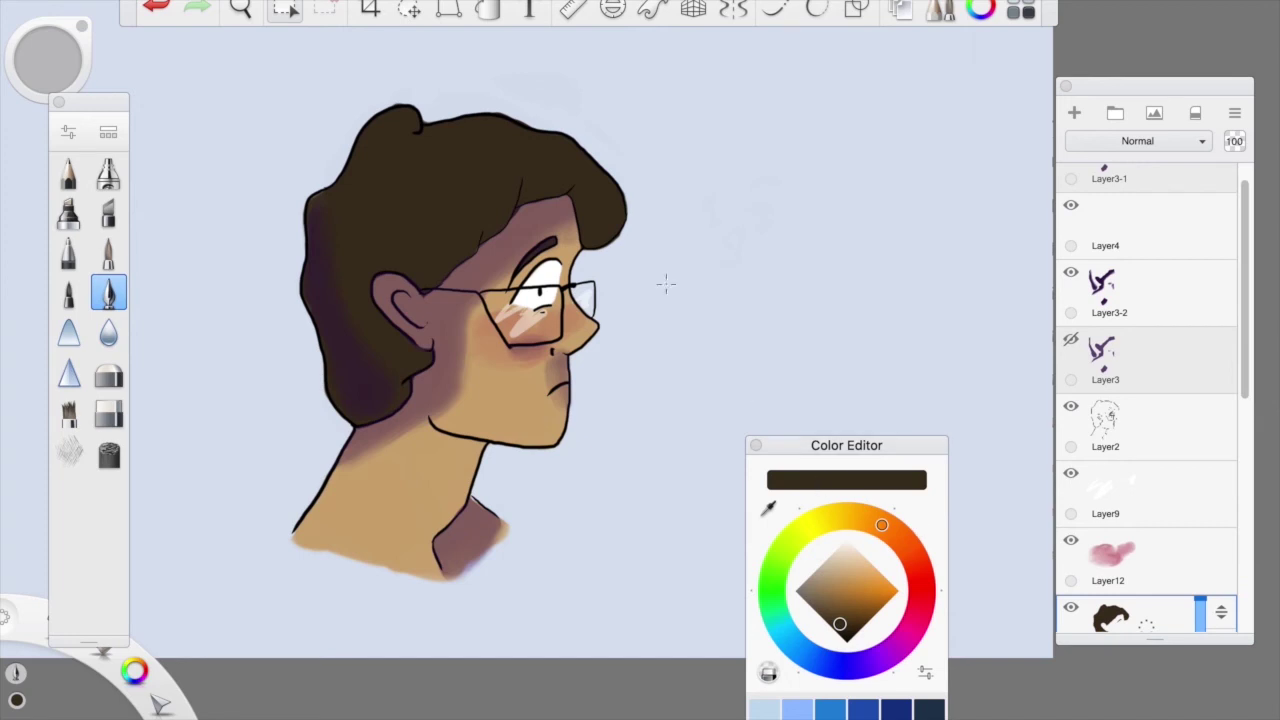
left_click(240, 8)
left_click_drag(486, 214, 731, 366)
left_click_drag(509, 300, 663, 300)
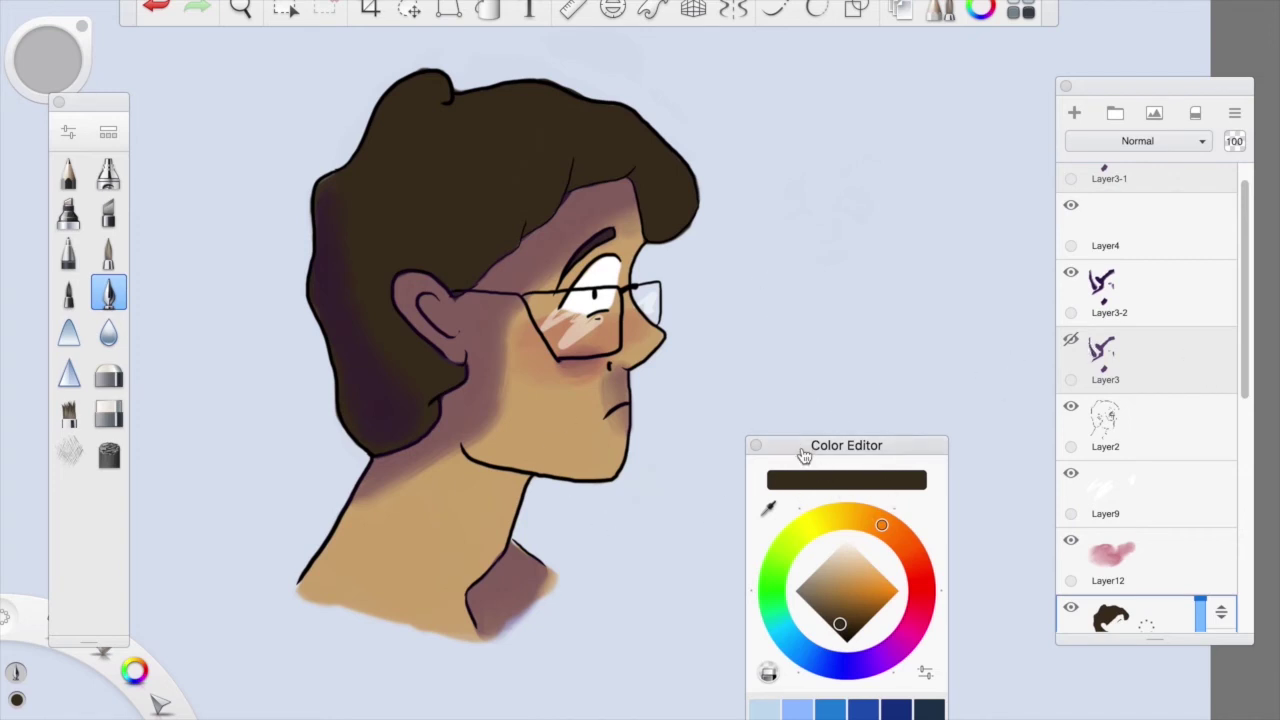
left_click_drag(808, 446, 846, 494)
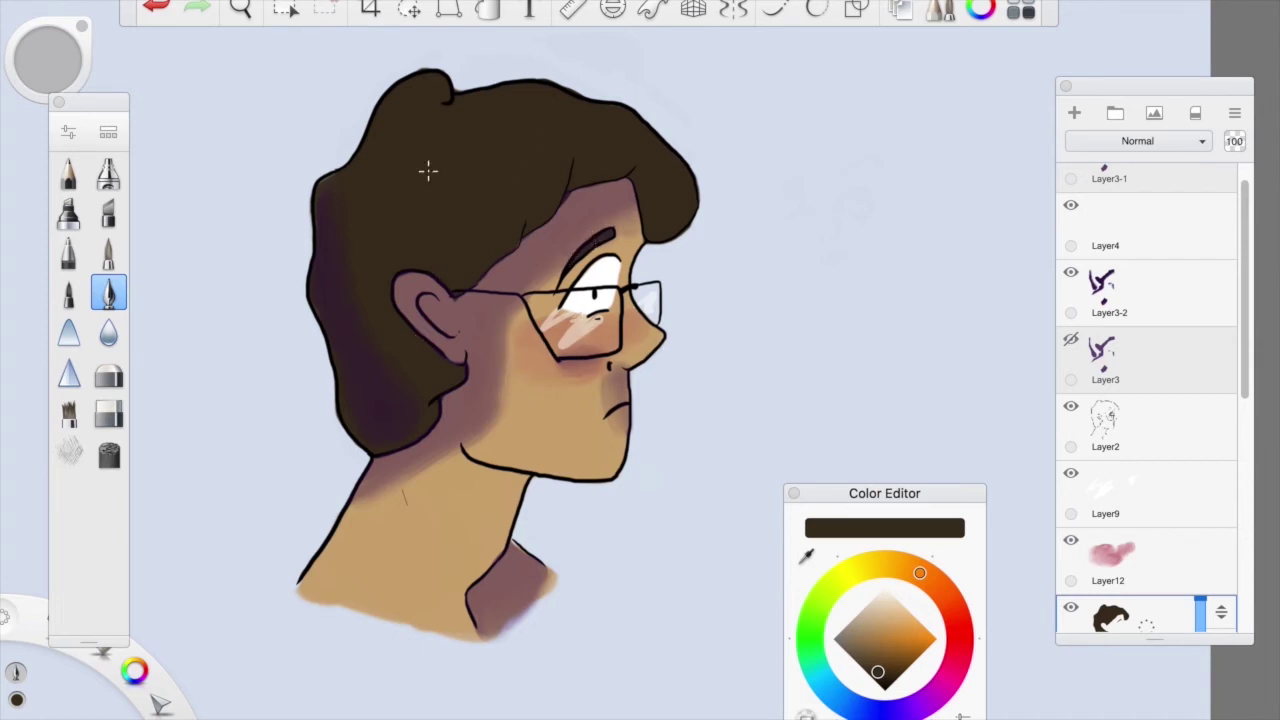
left_click(1124, 281)
mouse_move(1201, 305)
left_mouse_down()
mouse_move(1195, 285)
mouse_move(1202, 367)
left_mouse_up()
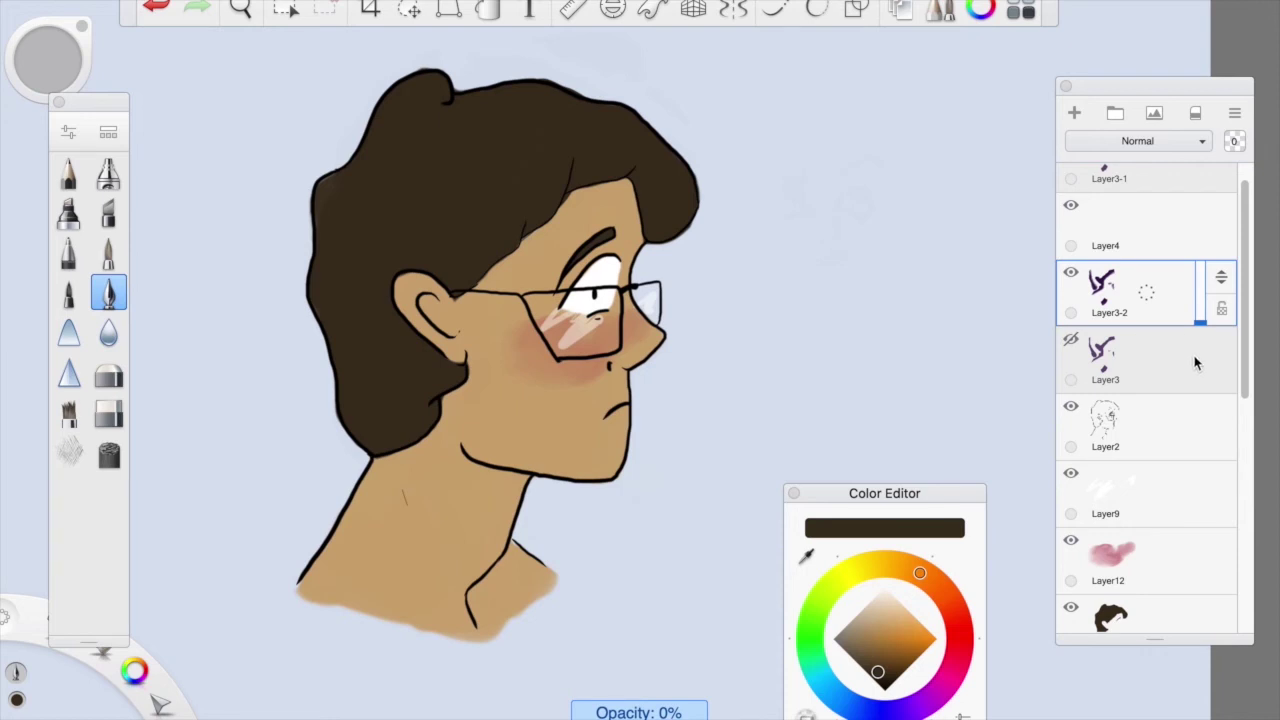
mouse_move(1199, 351)
left_mouse_down()
mouse_move(1199, 270)
mouse_move(1178, 250)
left_mouse_up()
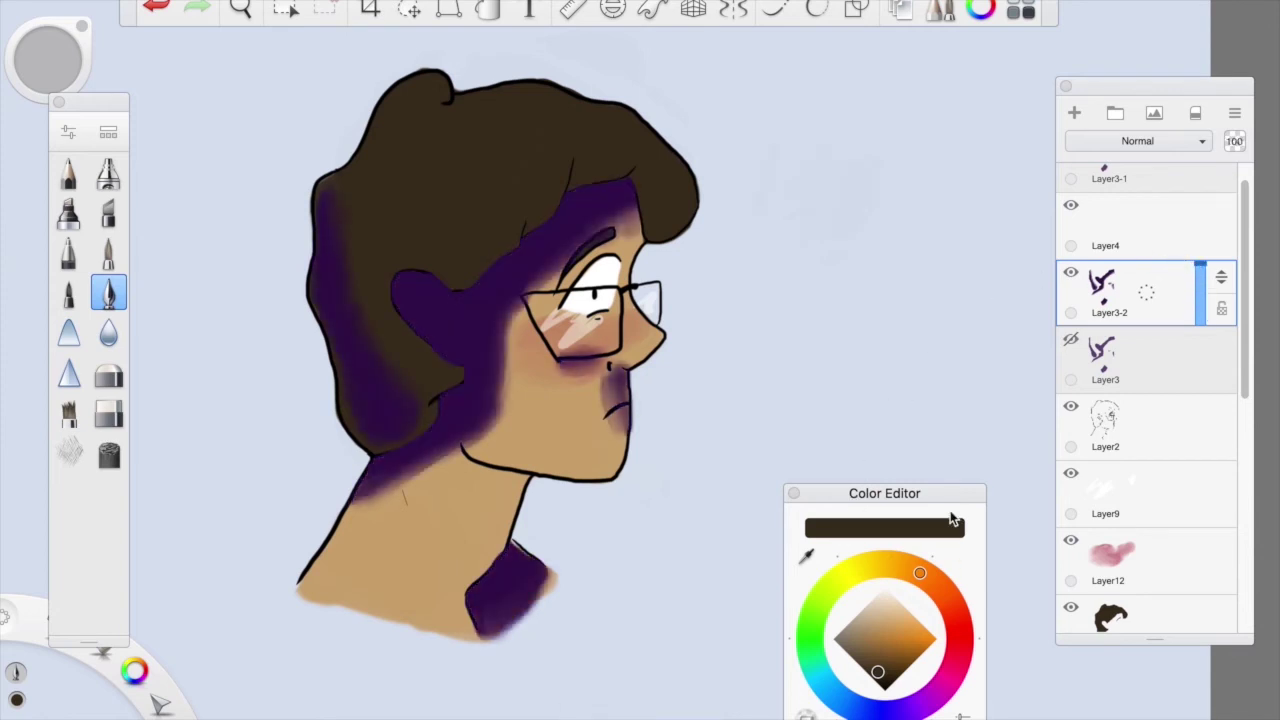
Try to recolour the face shadow on Layer3-2 with a flat navy blue fill
left_click(487, 18)
left_click(487, 18)
left_click(488, 14)
left_click_drag(600, 50, 602, 57)
left_click(884, 708)
left_click(890, 668)
left_click(480, 337)
key("ctrl+z")
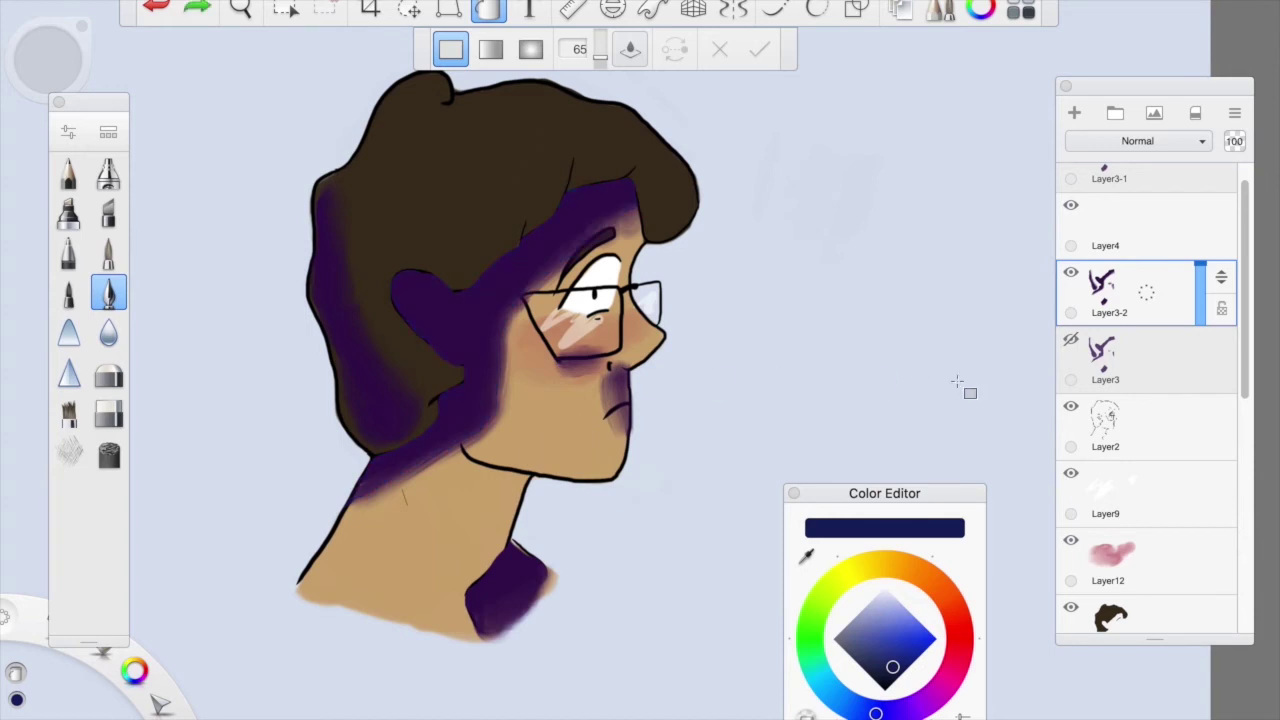
Set the opacity of the blended shadow layer Layer3-2 to 37% and hide the layer
left_click(1199, 295)
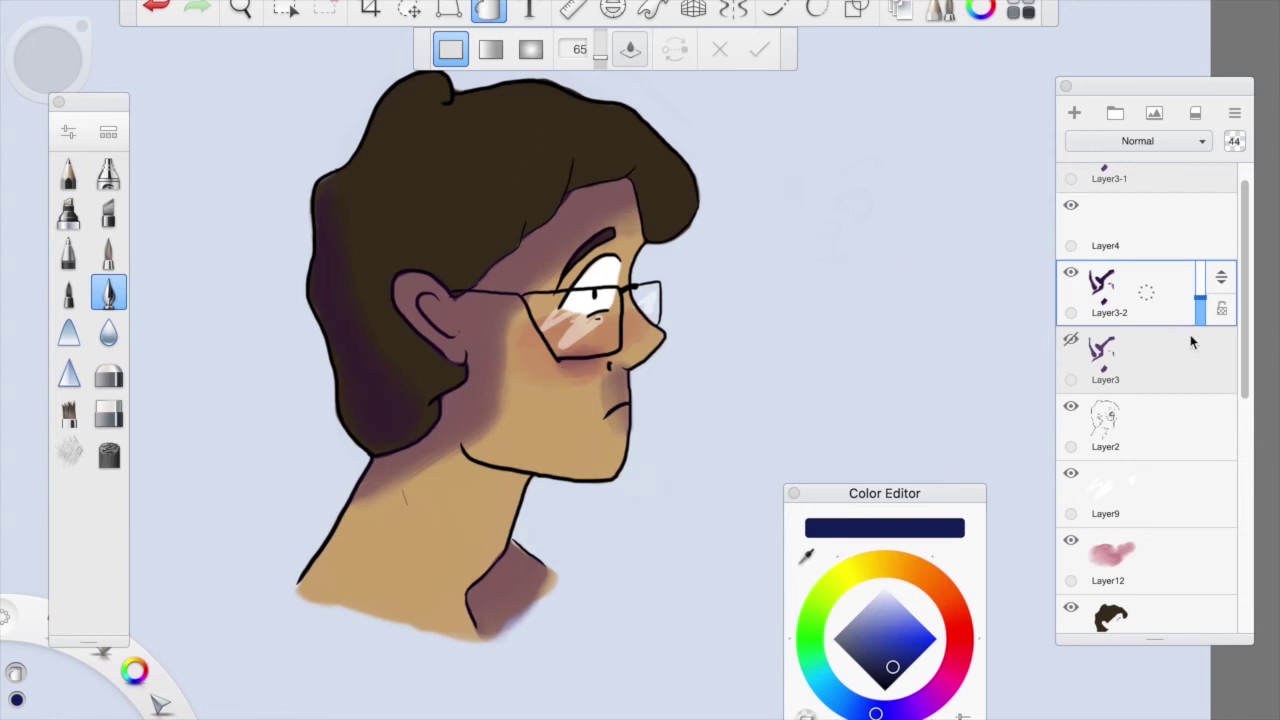
left_click_drag(1199, 312, 1200, 299)
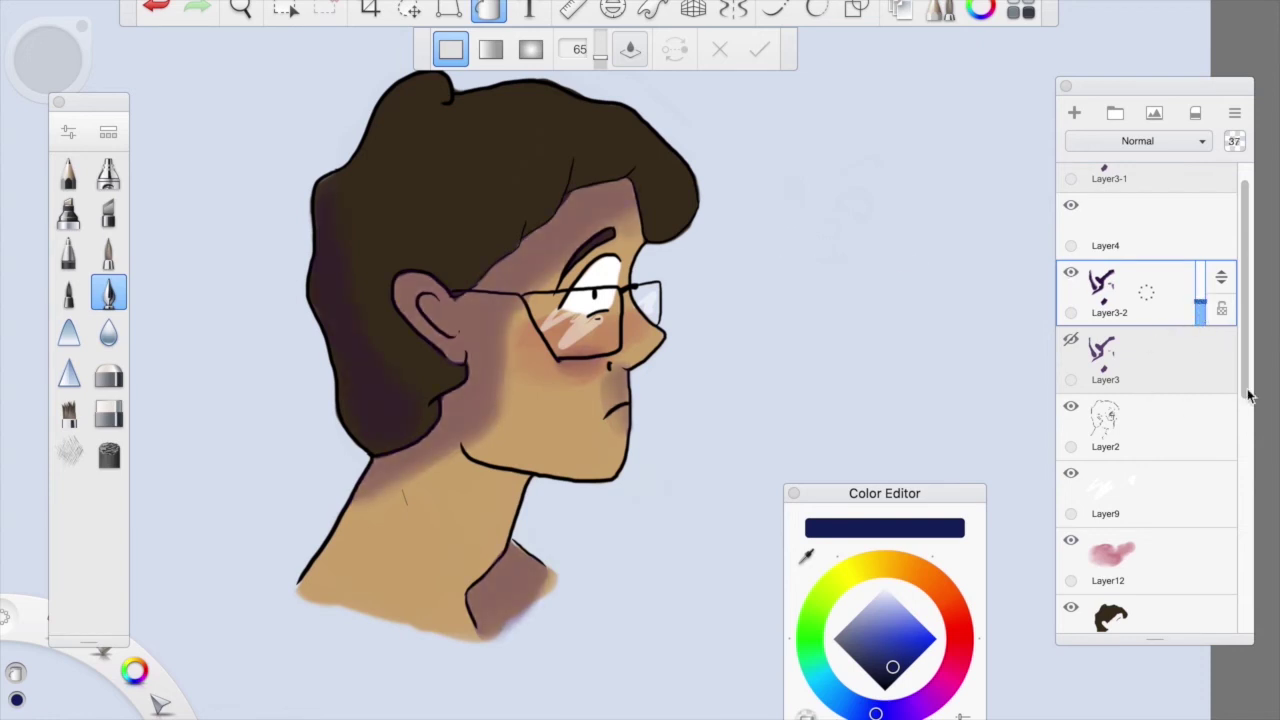
left_click(1071, 275)
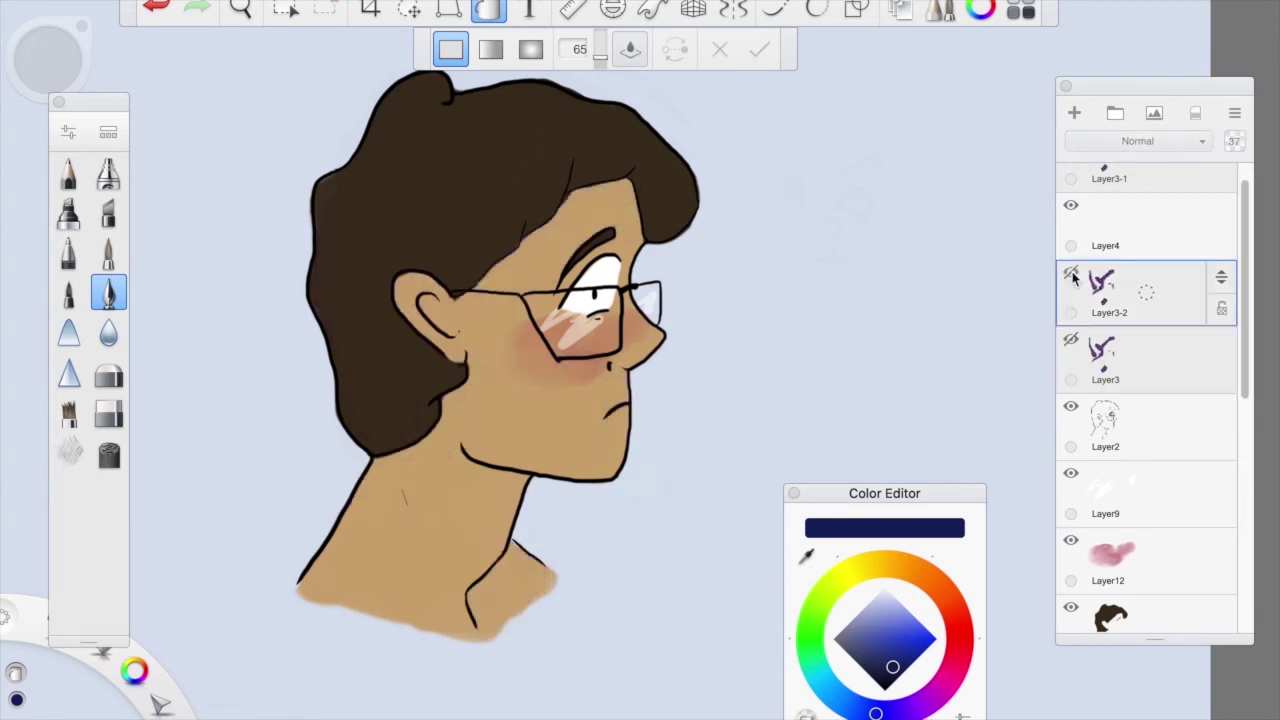
Show the hard-edged shadow layer Layer3 and raise its opacity to 52%
left_click(1071, 341)
left_click(1171, 388)
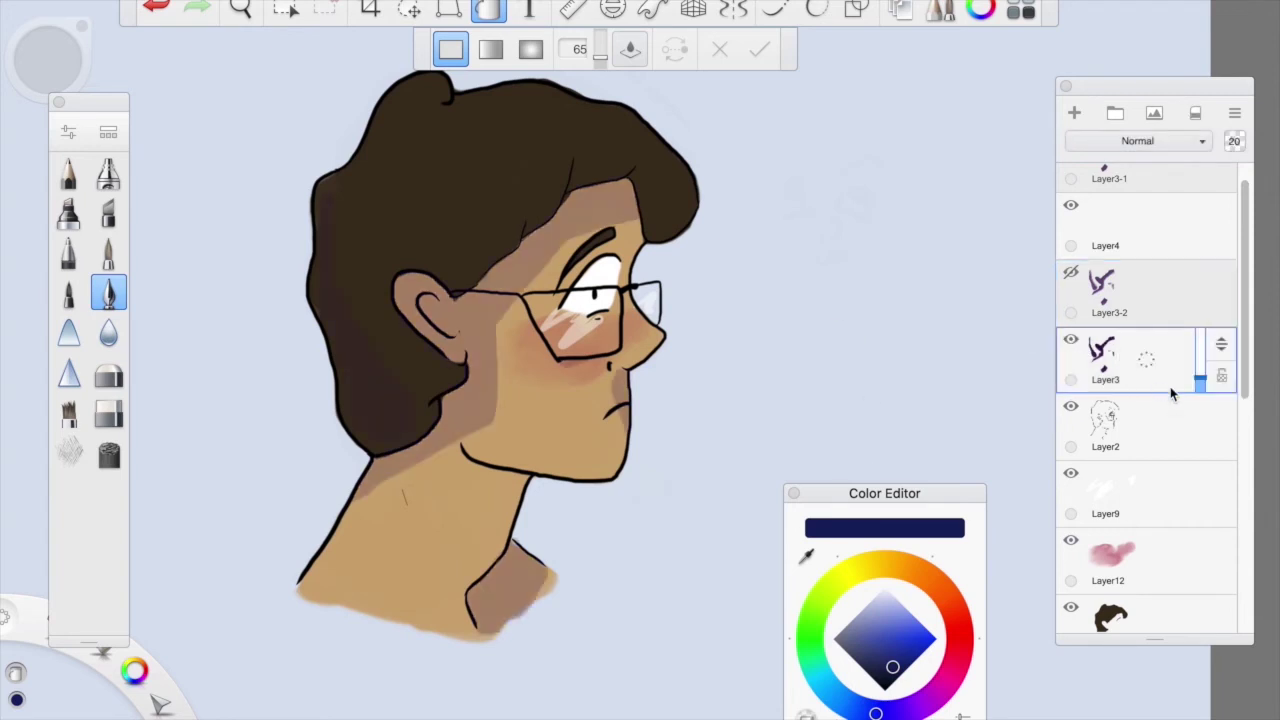
left_click_drag(1203, 375, 1201, 358)
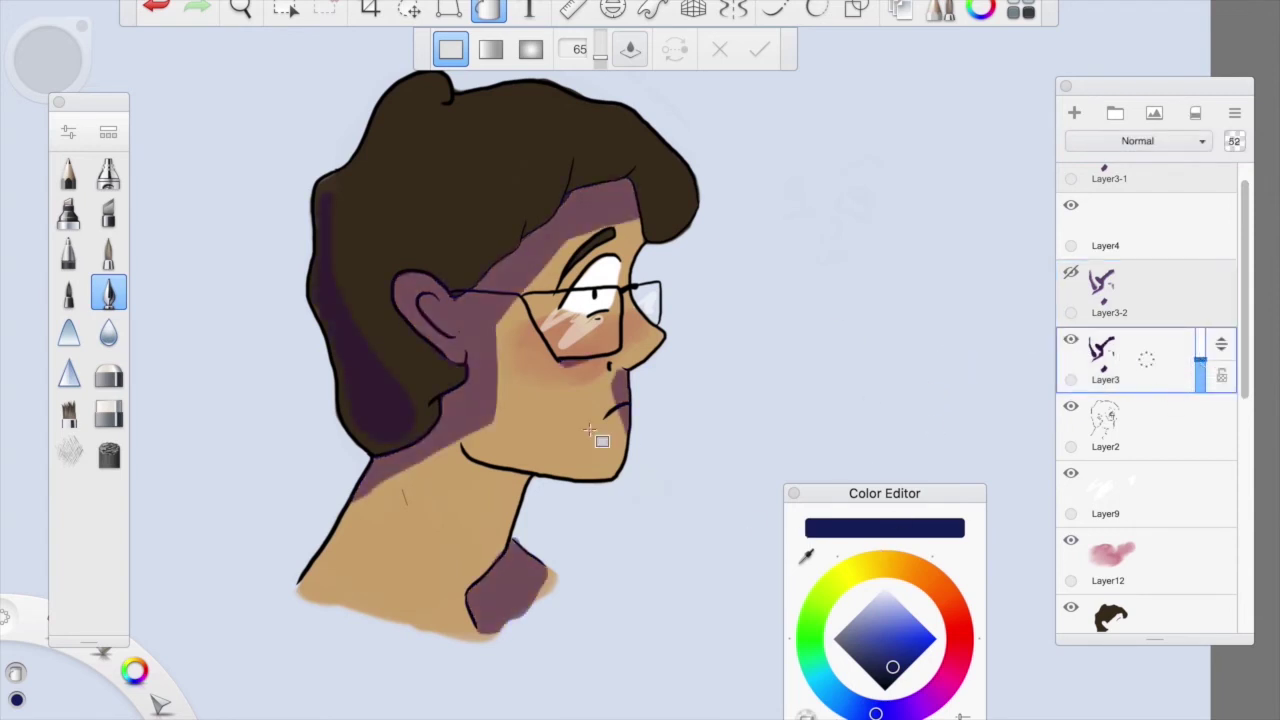
Fill the Layer3 shadow areas with navy blue and lower the layer's opacity to 28%
left_click_drag(640, 425, 625, 400)
left_click(505, 600)
left_click(382, 420)
left_click_drag(1200, 356, 1196, 378)
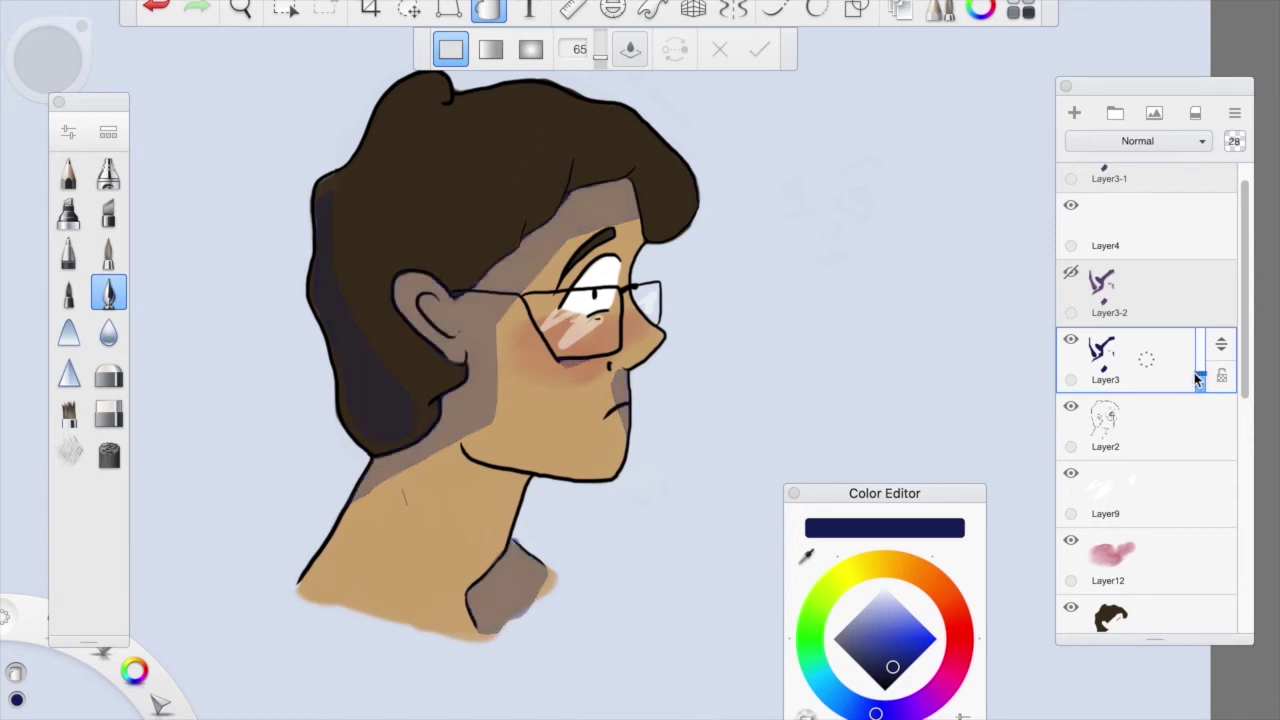
Fill the face shadow on Layer3 with a warm reddish brown
left_click(942, 592)
mouse_move(900, 645)
left_mouse_down()
mouse_move(895, 668)
mouse_move(897, 655)
left_mouse_up()
left_click(492, 427)
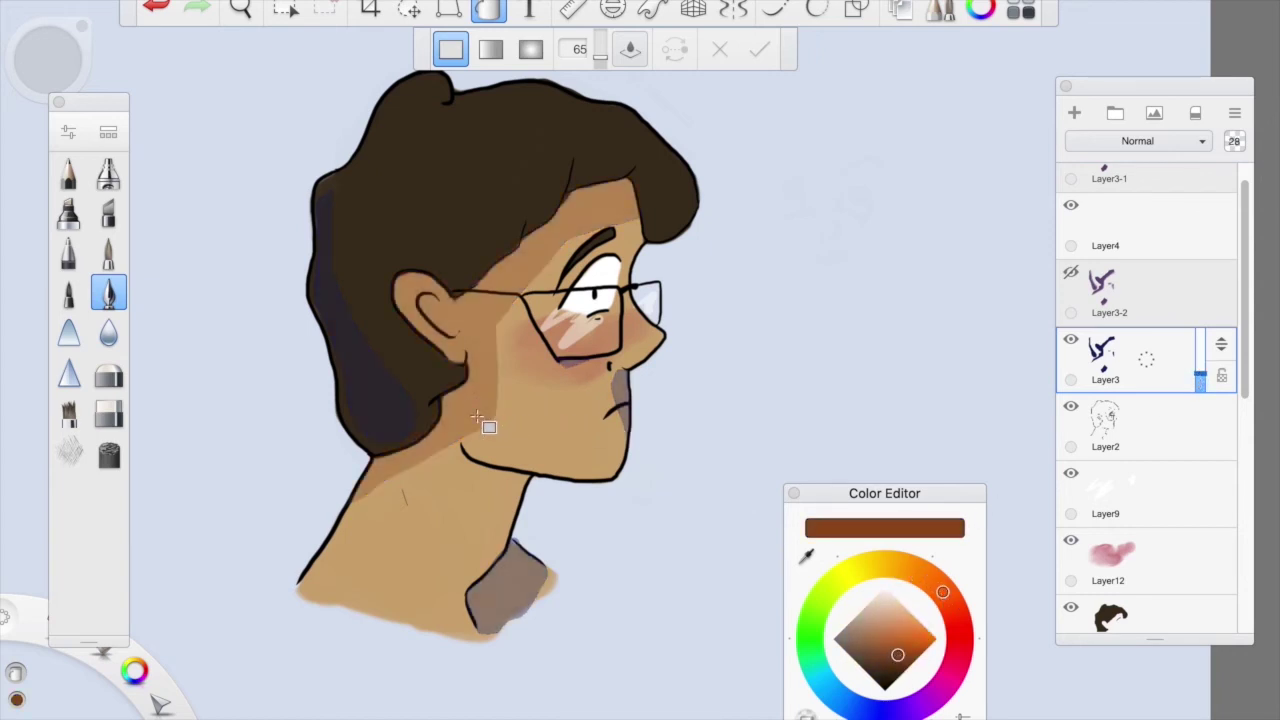
Fill the Layer3 shadow areas on the face, neck and hair with dark red
left_click_drag(890, 658, 898, 670)
left_click(958, 620)
left_click_drag(958, 622, 958, 627)
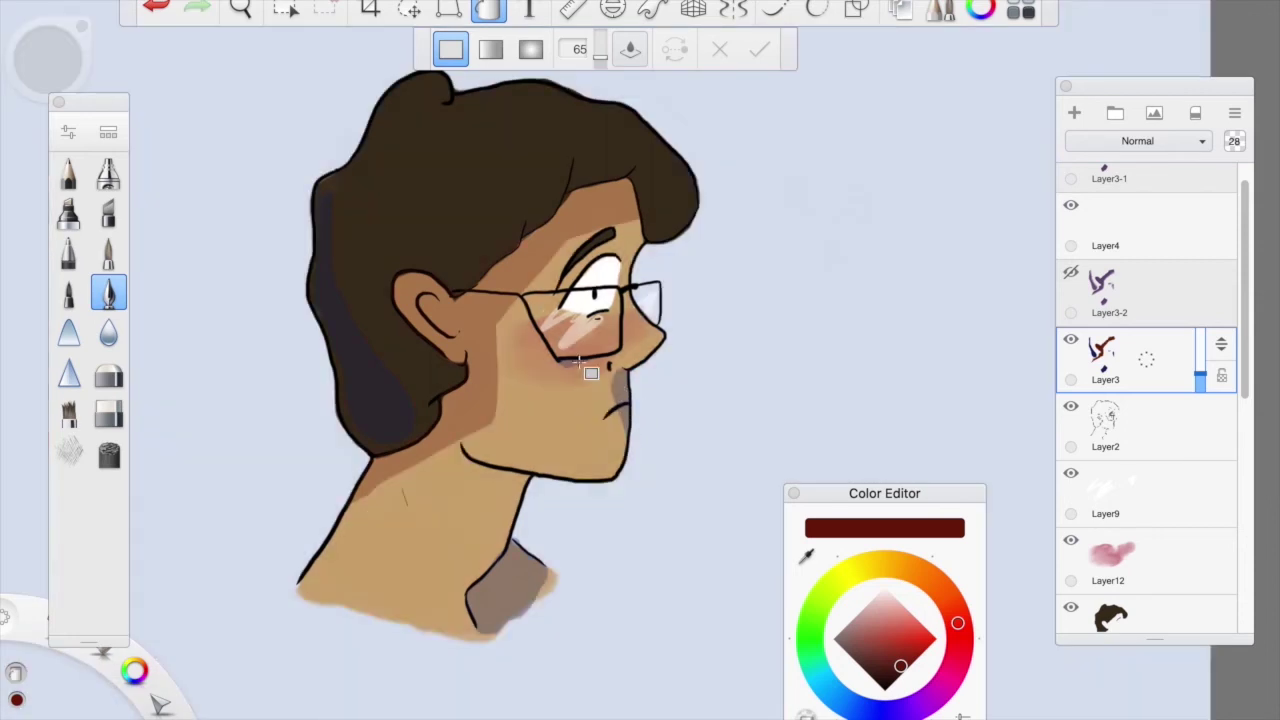
left_click(590, 374)
left_click(507, 603)
left_click(392, 374)
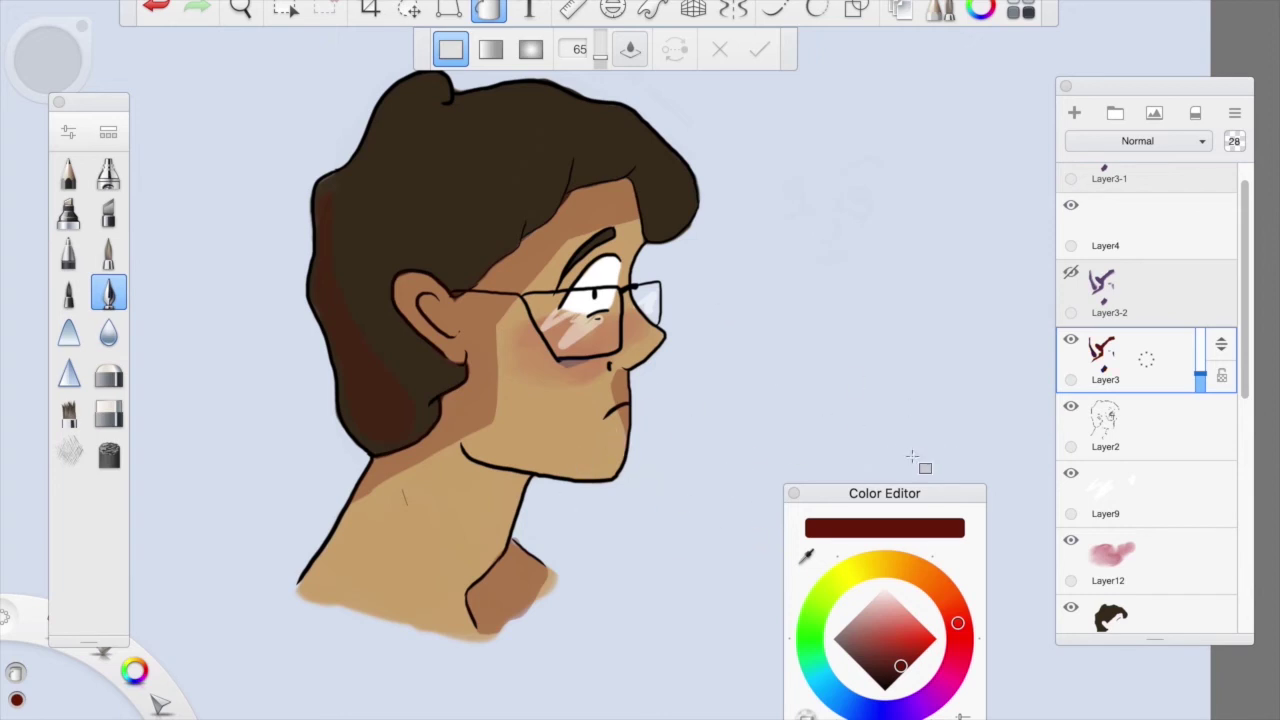
Compare the two shadow versions, leaving the dark red Layer3 hidden and the blended purple Layer3-2 visible
left_click(1074, 274)
left_click(1073, 273)
left_click(1073, 276)
left_click(1072, 275)
left_click(1072, 276)
left_click(1073, 273)
left_click(930, 700)
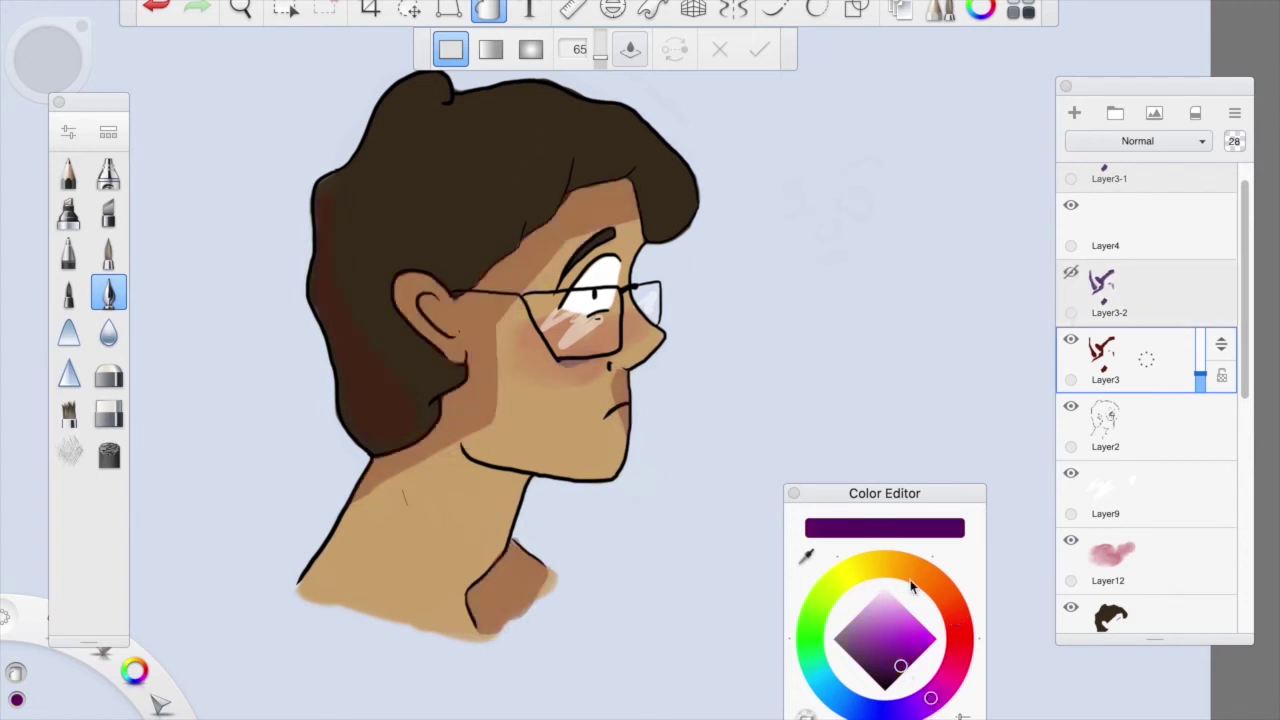
left_click(1071, 340)
left_click(1071, 273)
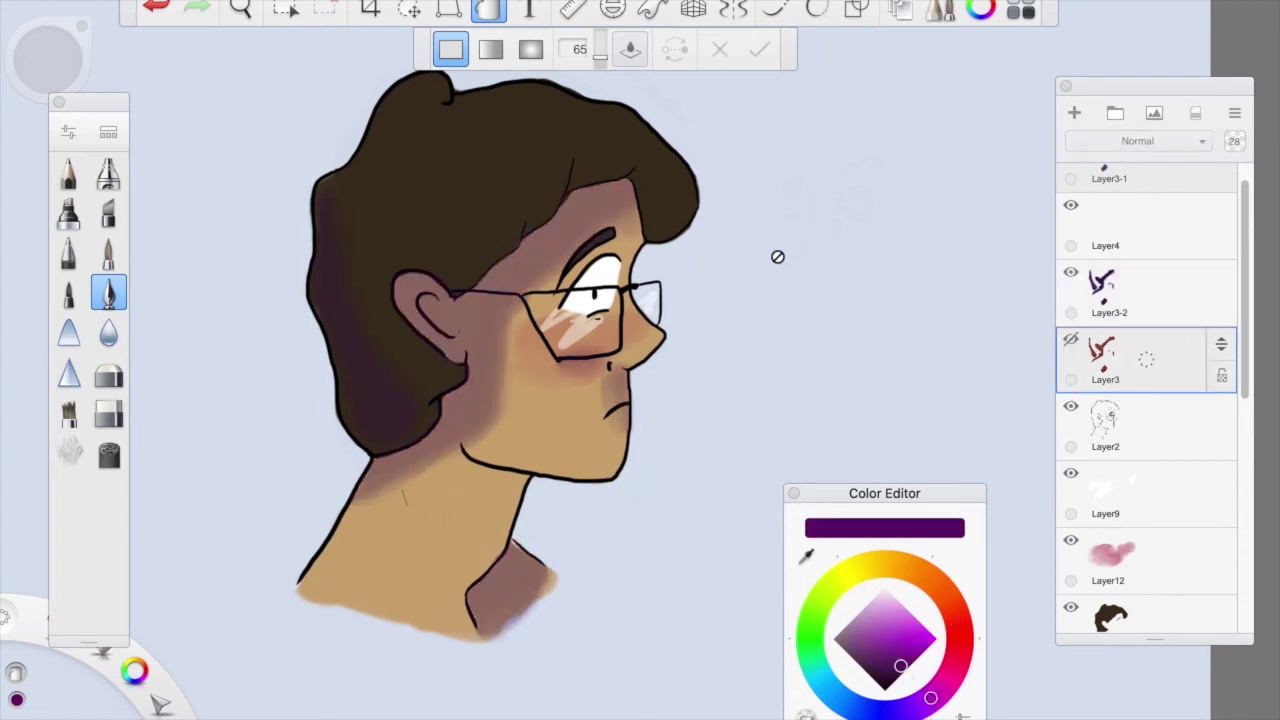
Add a new layer above Layer3-2, flood it with dark magenta and lower its opacity to 17%
left_click(1138, 305)
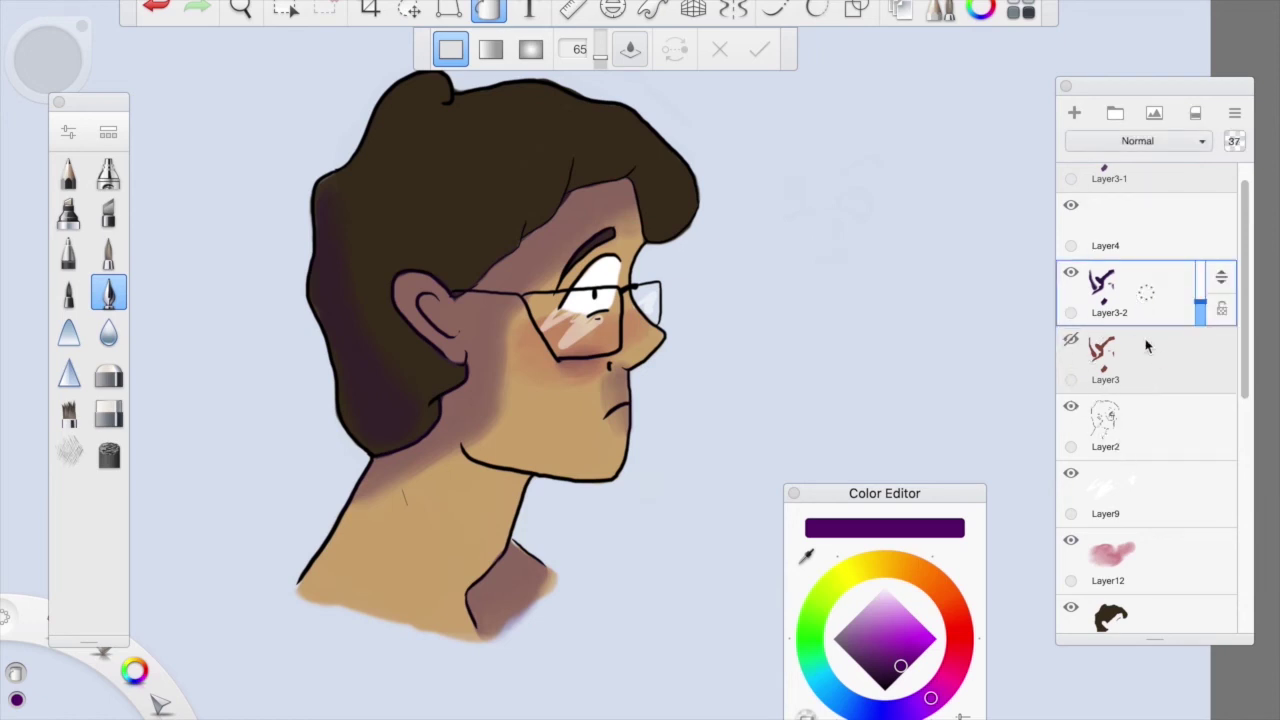
left_click_drag(1148, 300, 1143, 243)
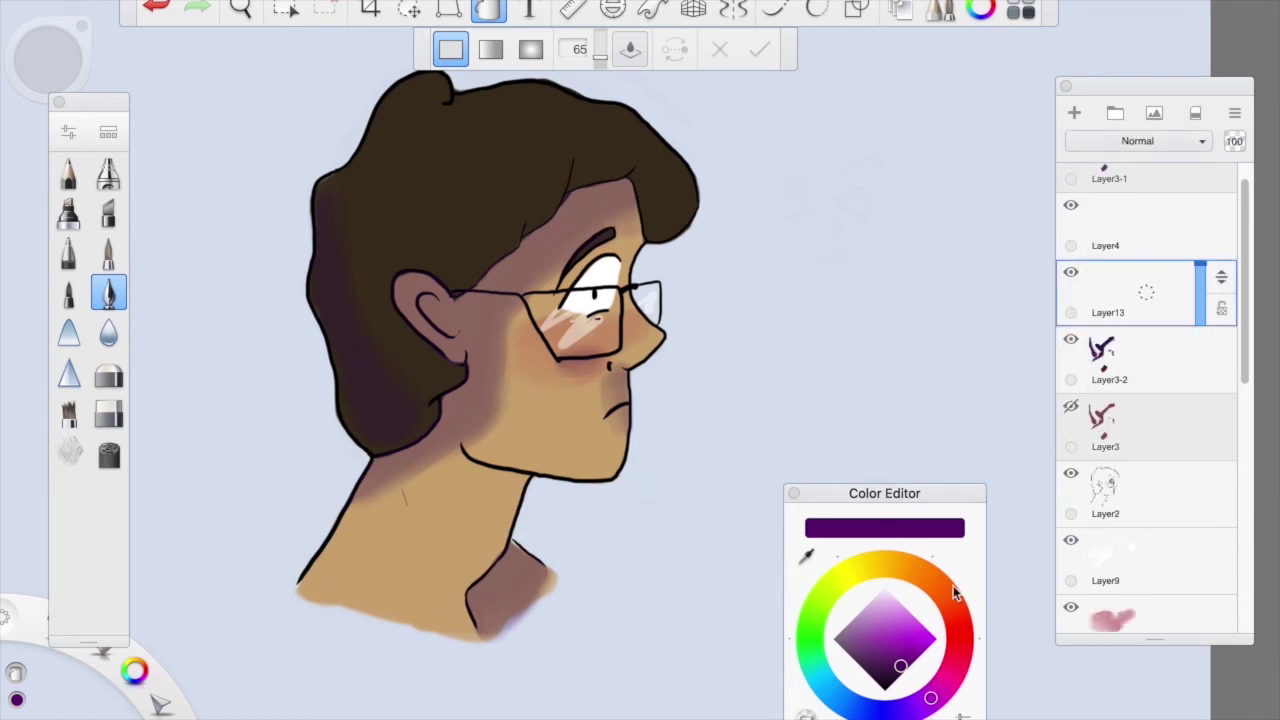
left_click_drag(943, 666, 948, 680)
left_click(891, 663)
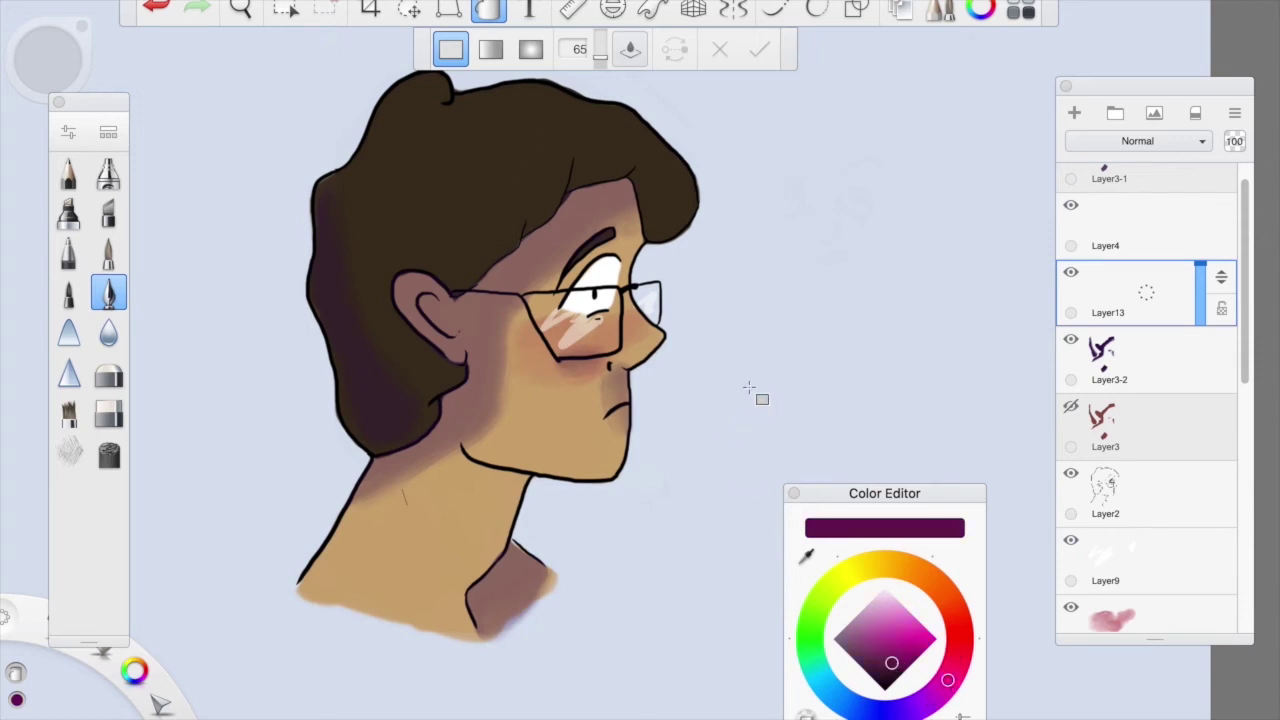
left_click(929, 345)
left_click_drag(1200, 304, 1197, 314)
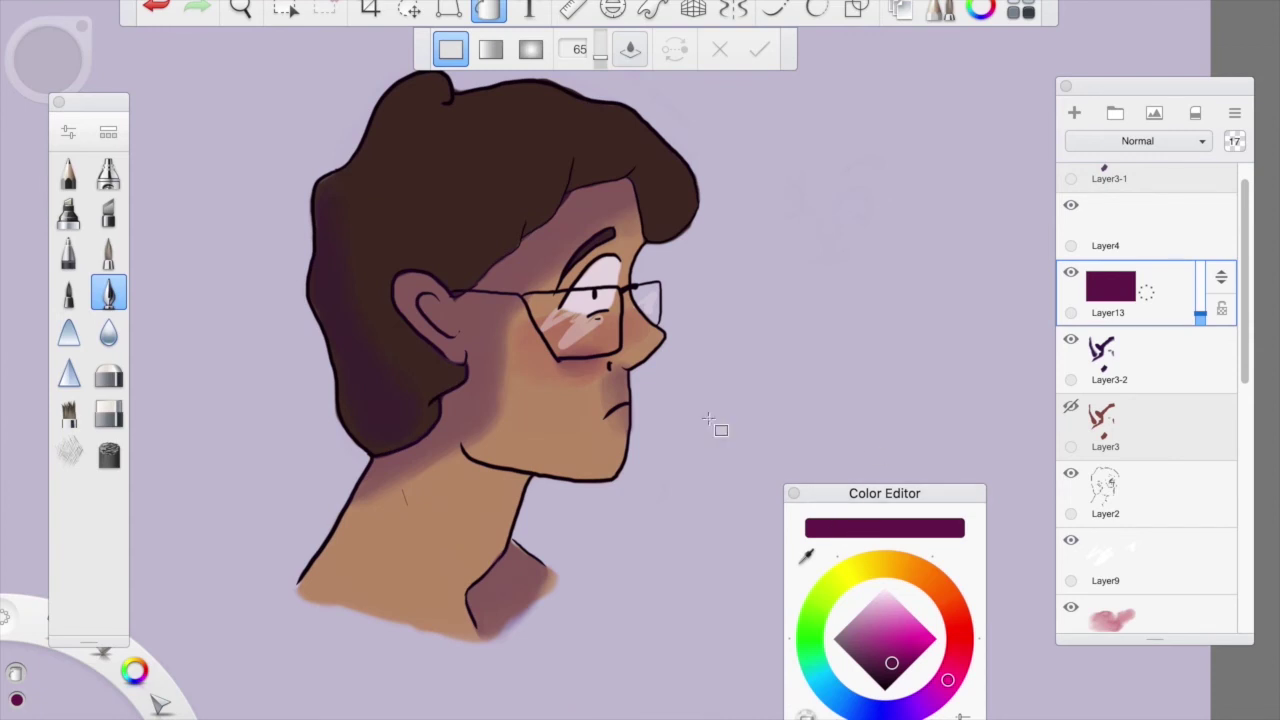
Delete the magenta overlay layer
left_click(107, 390)
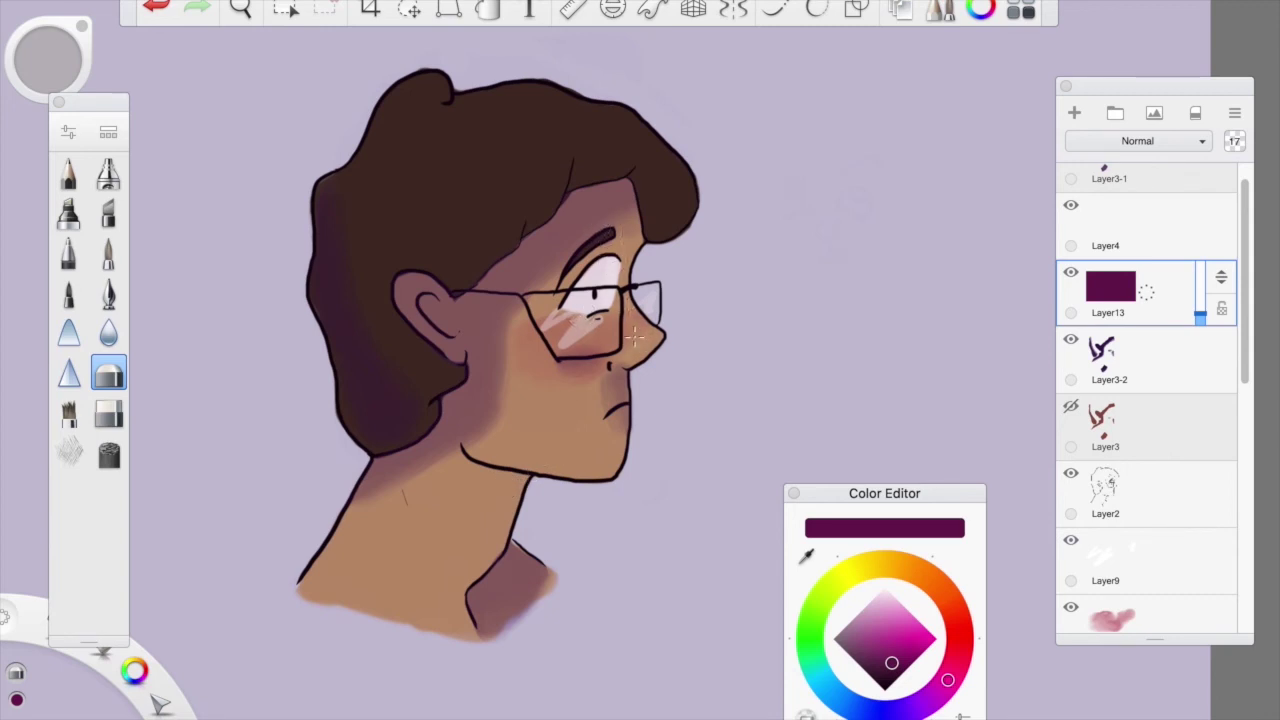
left_click(1150, 303)
left_click(1175, 265)
Add a new layer above Layer3-2 and flood it with dark blue
left_click(1137, 305)
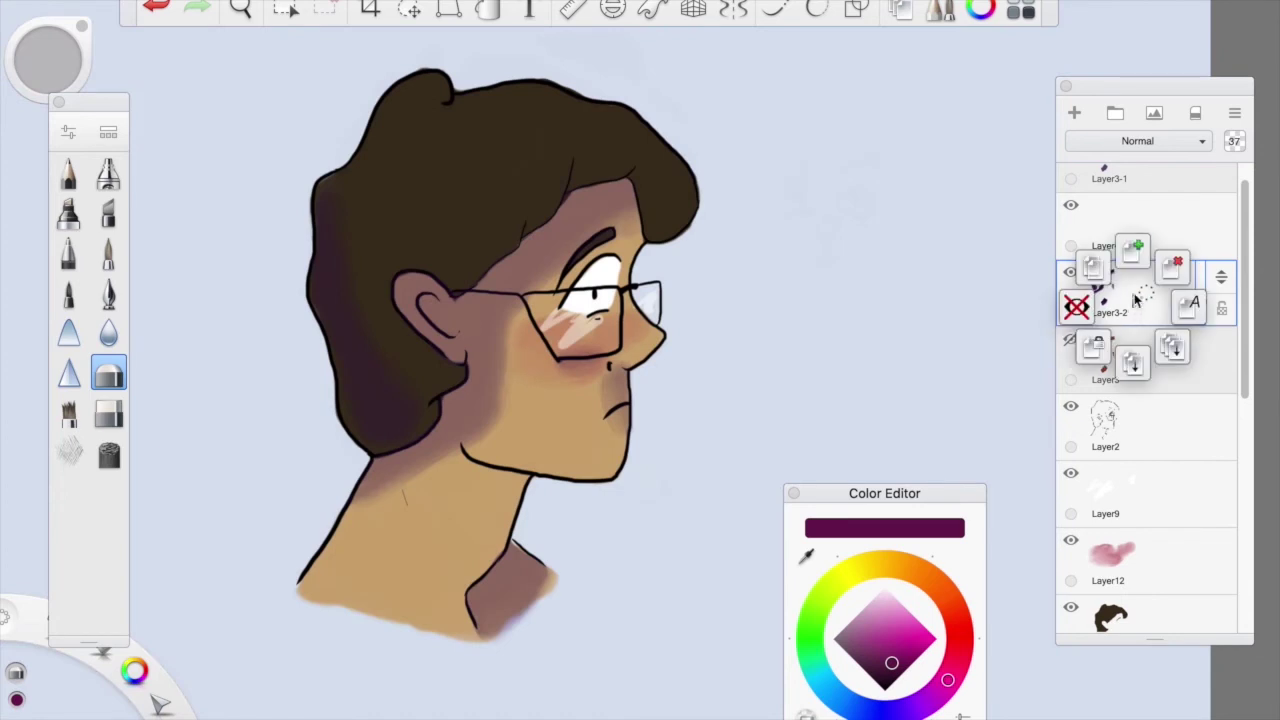
left_click(1133, 248)
left_click(850, 704)
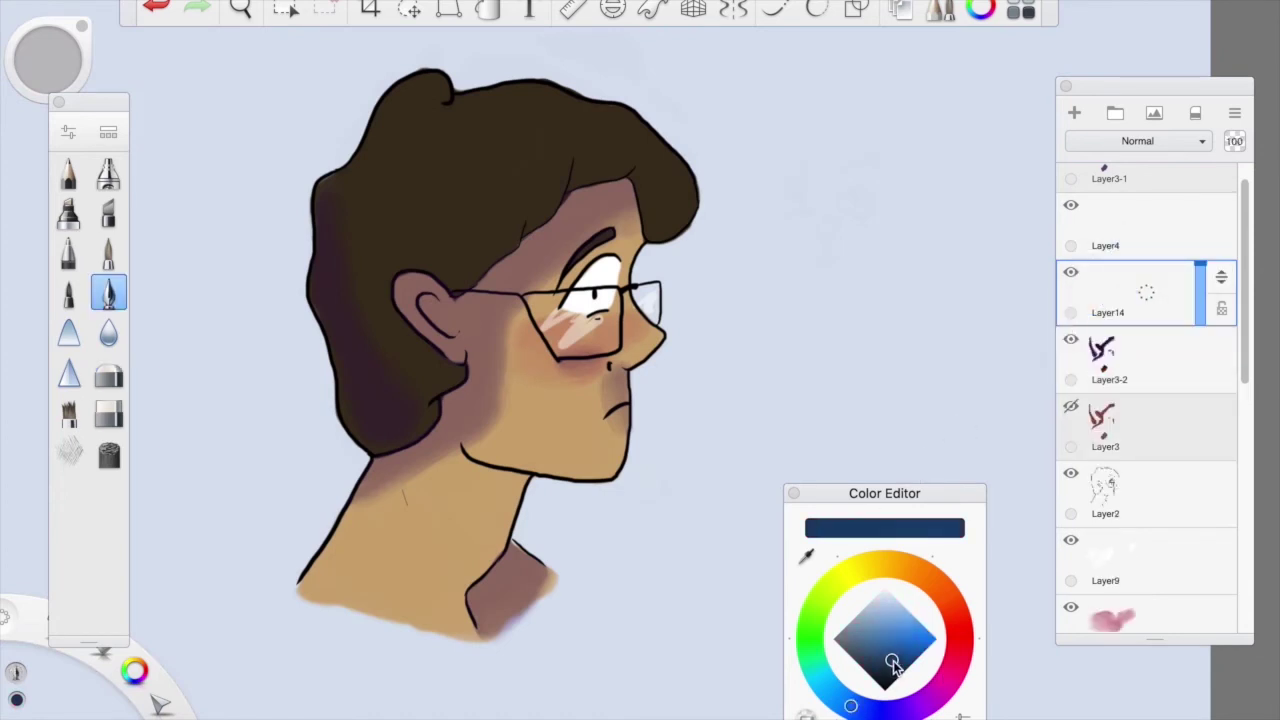
left_click(488, 9)
left_click(520, 286)
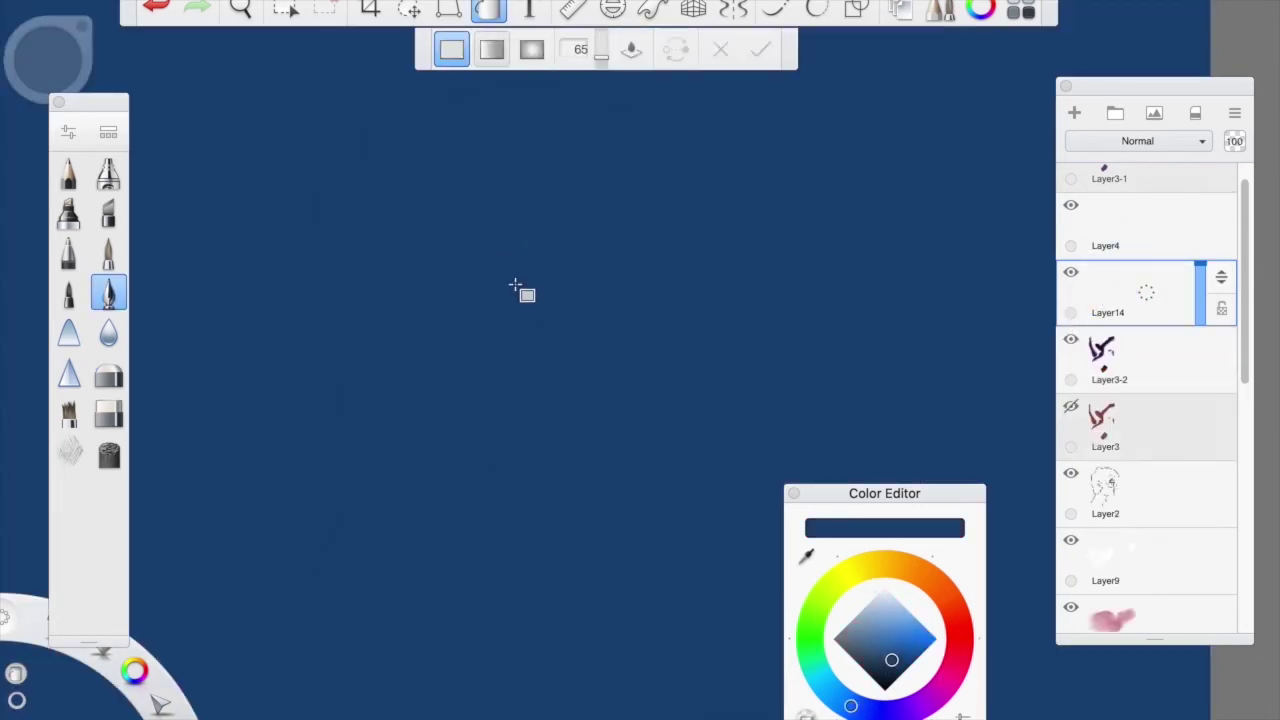
Refill the blue overlay layer with a darker navy and lower its opacity to 30%
left_click(888, 667)
left_click_drag(888, 670, 888, 674)
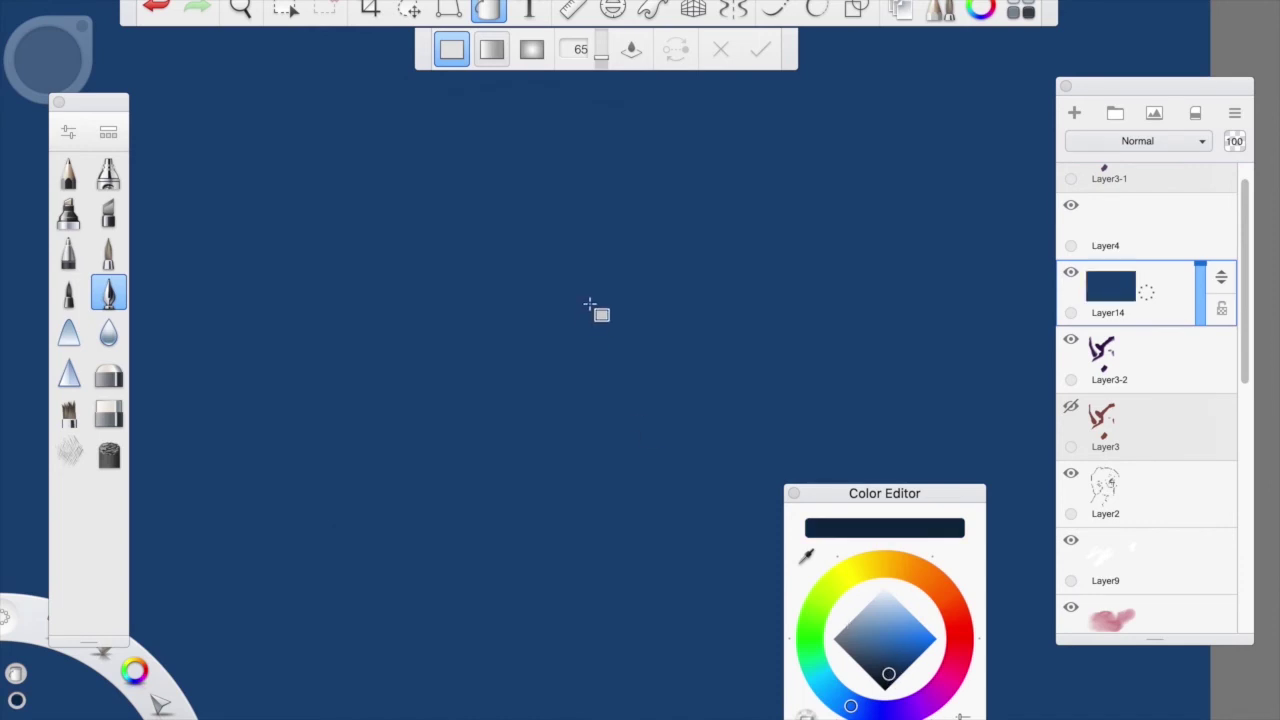
left_click(595, 306)
left_click_drag(1198, 289, 1195, 305)
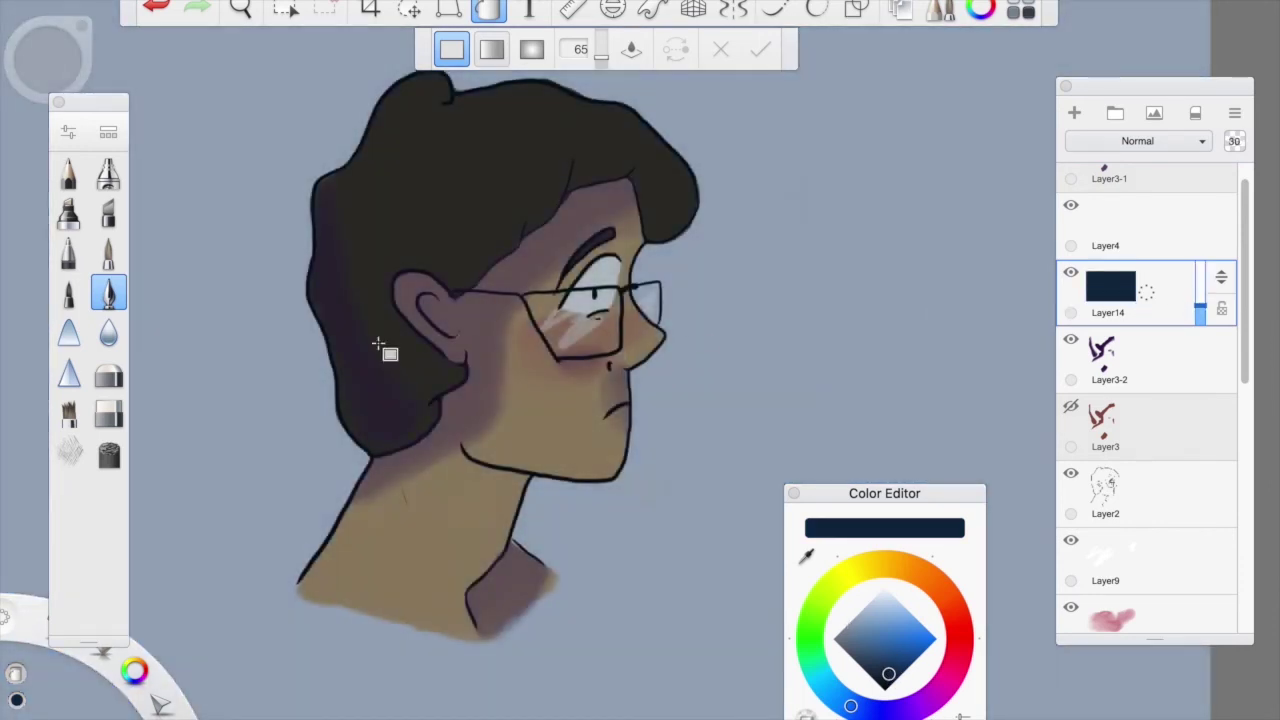
Erase the navy overlay with the hard eraser along the forehead, nose and upper lip, and over the eye and lens
left_click(111, 385)
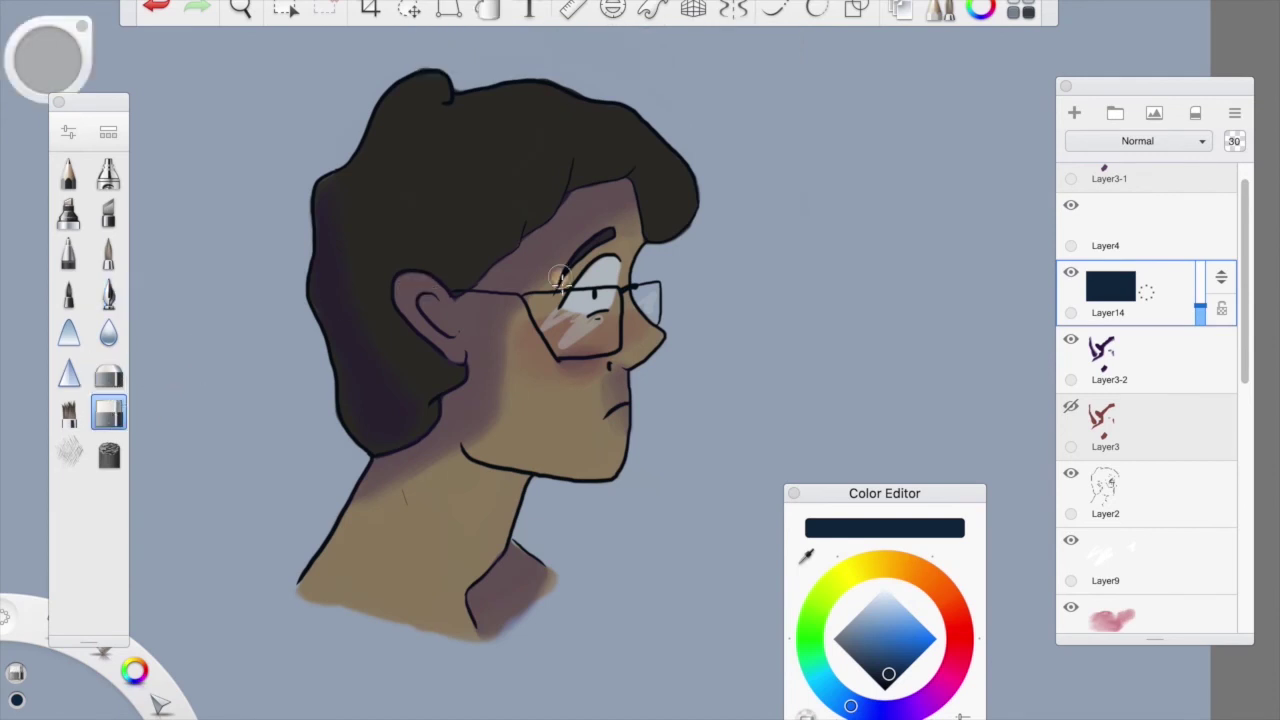
mouse_move(632, 243)
left_mouse_down()
mouse_move(618, 312)
mouse_move(650, 340)
mouse_move(622, 302)
mouse_move(632, 360)
mouse_move(614, 318)
mouse_move(616, 414)
left_mouse_up()
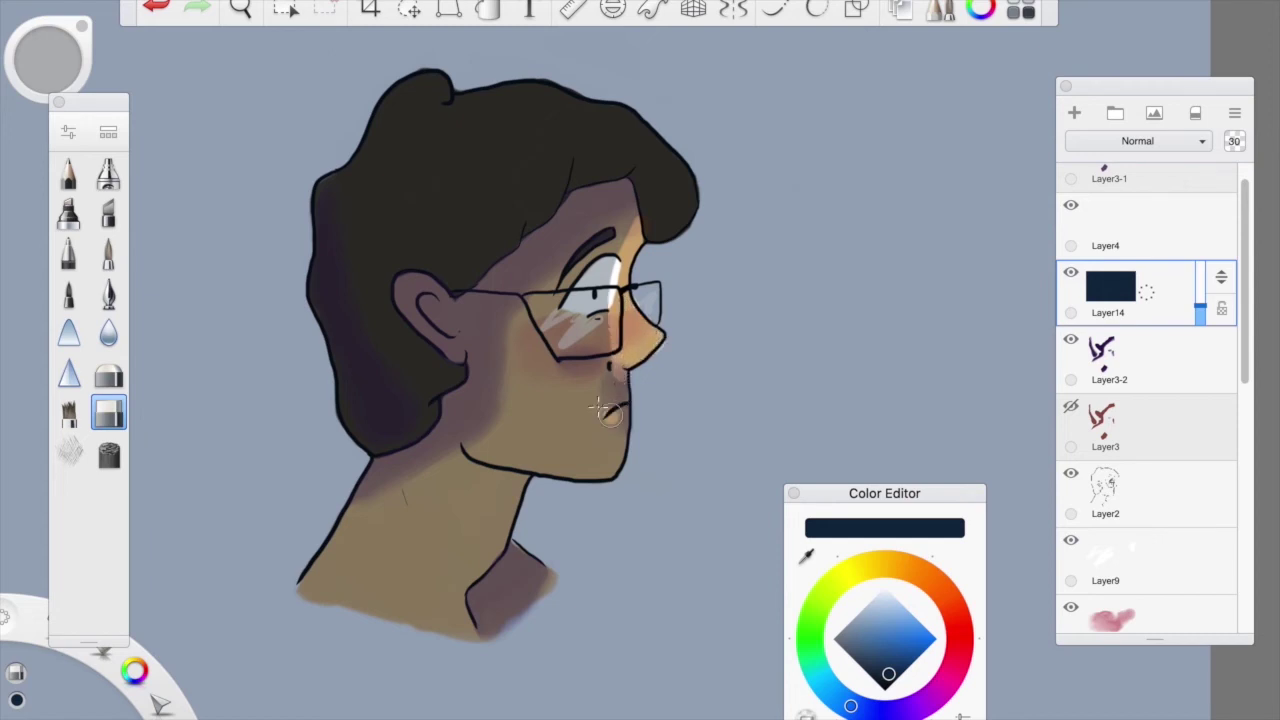
mouse_move(596, 338)
left_mouse_down()
mouse_move(554, 341)
mouse_move(531, 310)
mouse_move(582, 314)
left_mouse_up()
mouse_move(610, 263)
left_mouse_down()
mouse_move(604, 305)
mouse_move(606, 286)
mouse_move(590, 304)
mouse_move(606, 270)
left_mouse_up()
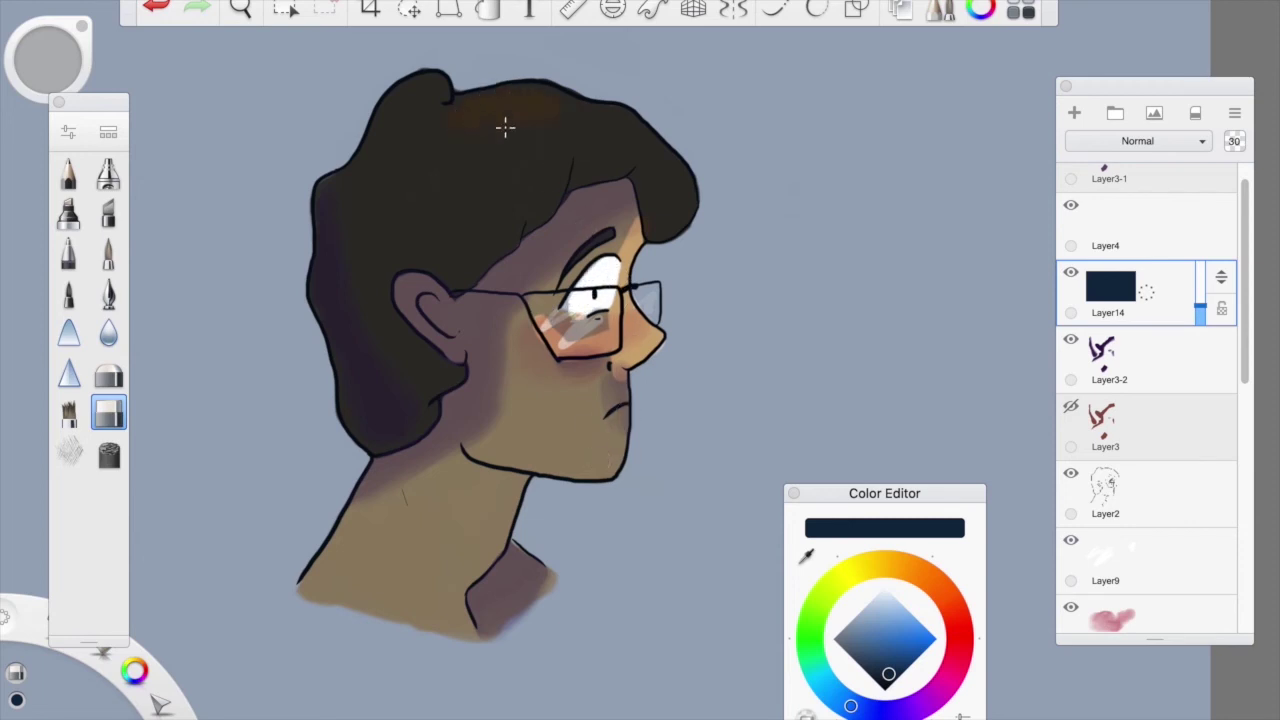
Try to erase the navy overlay across the top of the hair
mouse_move(488, 188)
left_mouse_down()
mouse_move(463, 109)
mouse_move(455, 129)
left_mouse_up()
key("ctrl+z")
key("ctrl+z")
Erase the navy overlay along the front of the neck, chin and jaw, and soften the lit areas with the soft eraser
left_click_drag(520, 478, 462, 620)
mouse_move(621, 455)
left_mouse_down()
mouse_move(506, 466)
mouse_move(612, 452)
mouse_move(612, 466)
mouse_move(611, 455)
mouse_move(535, 477)
left_mouse_up()
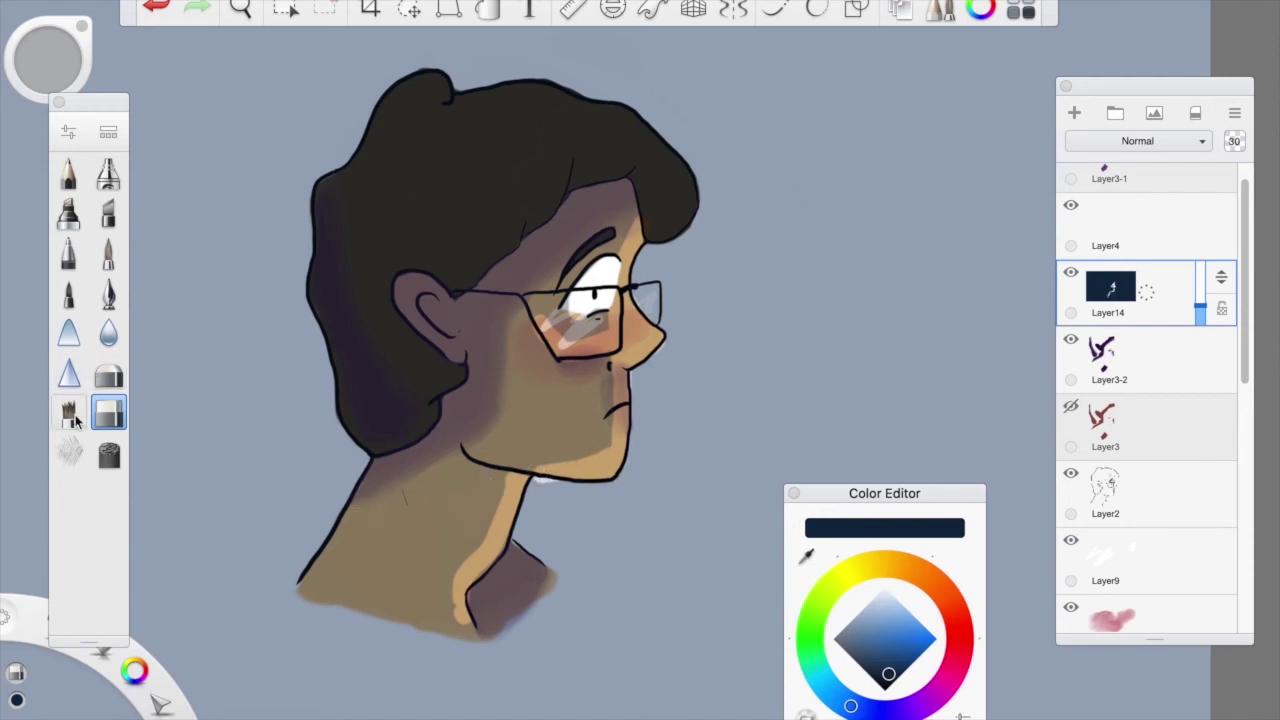
left_click(108, 374)
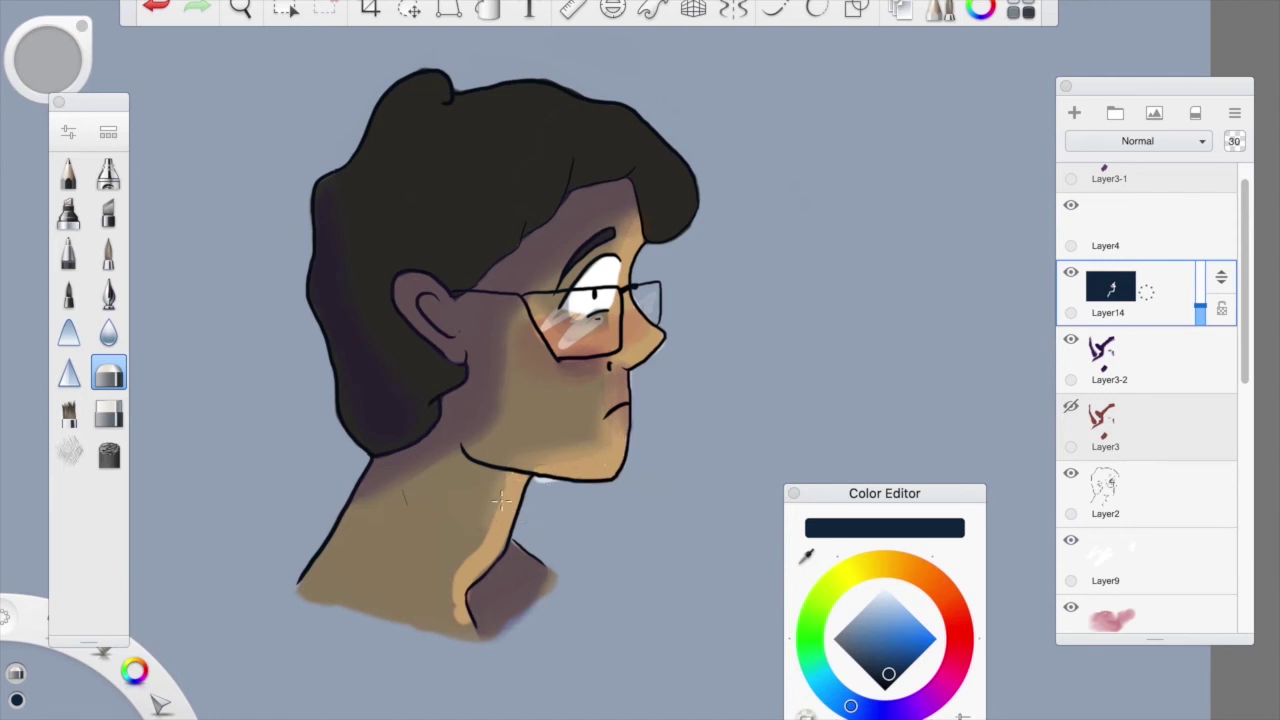
mouse_move(470, 420)
left_mouse_down()
mouse_move(457, 400)
mouse_move(468, 425)
left_mouse_up()
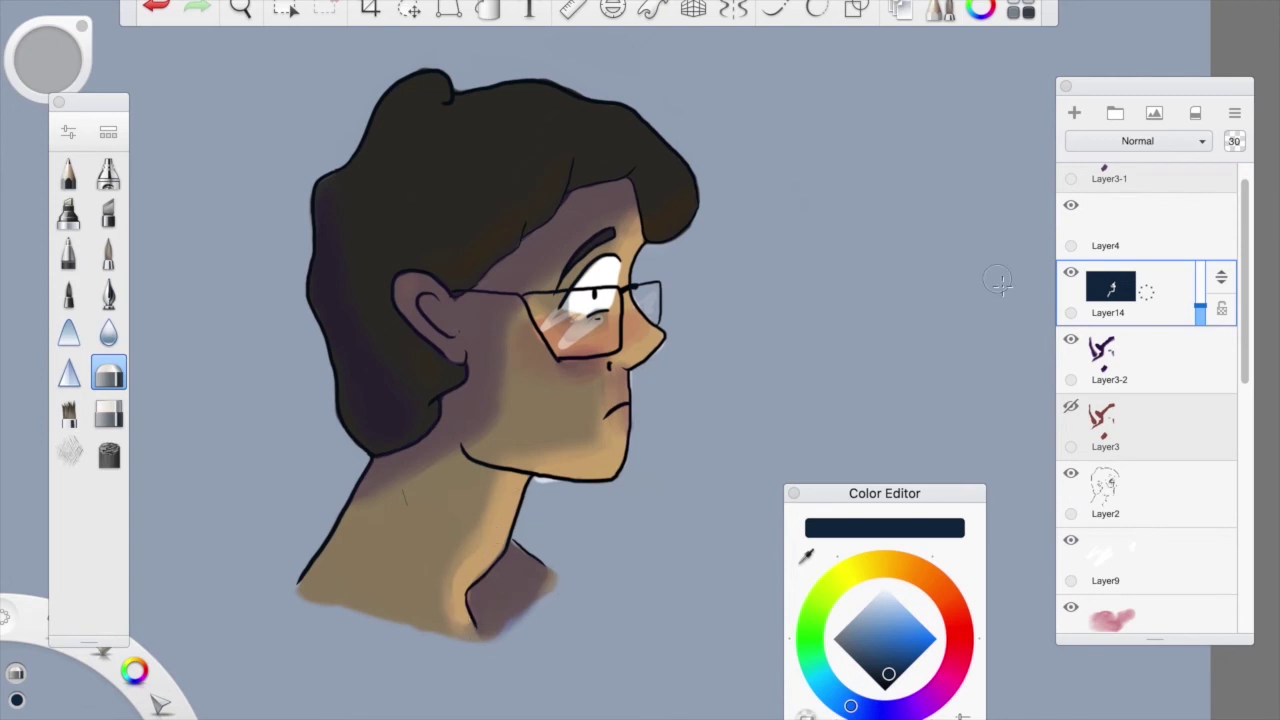
Raise the opacity of the navy overlay layer to 100%
left_click_drag(1207, 318, 1201, 262)
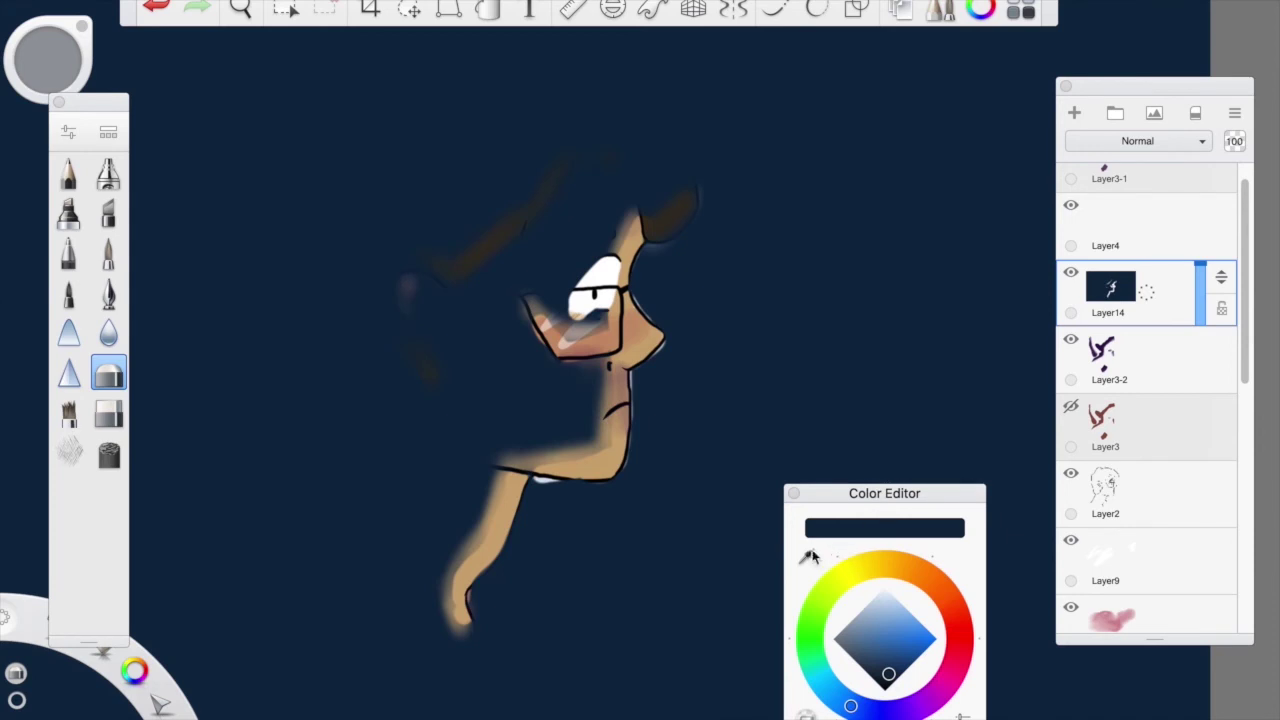
Lower the opacity of the navy overlay layer to 52%
key("s")
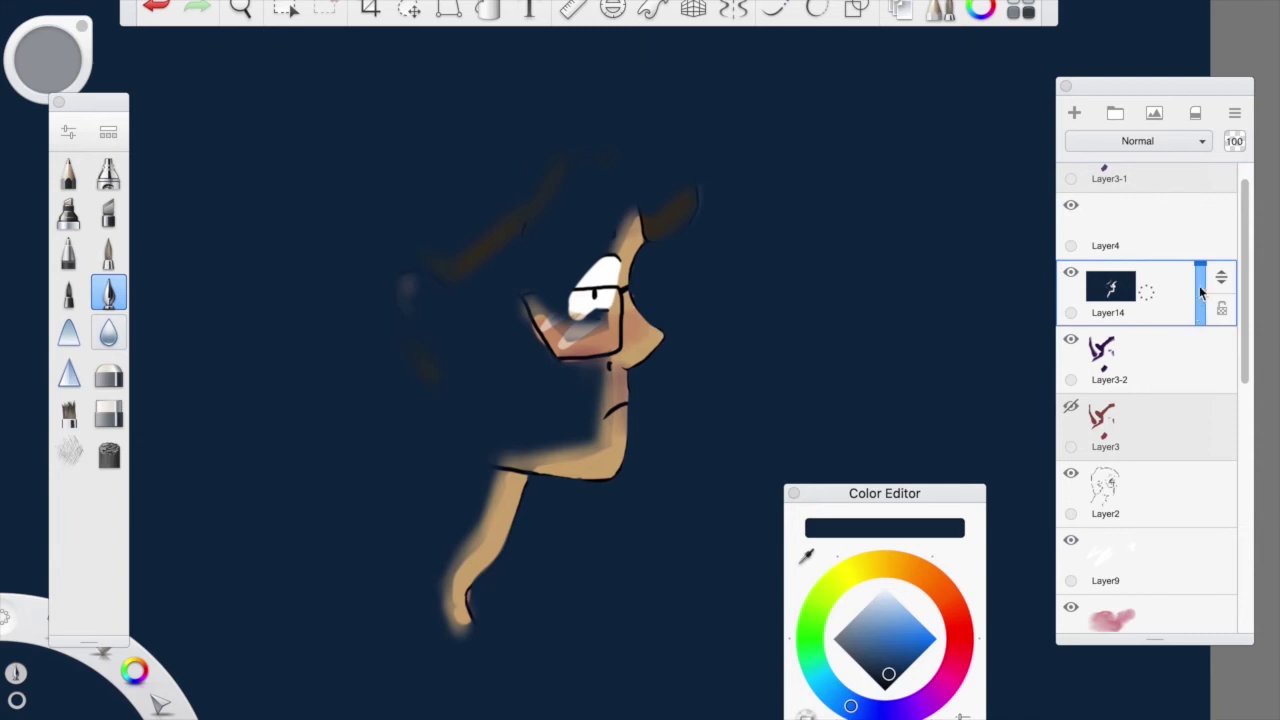
mouse_move(1199, 285)
left_mouse_down()
mouse_move(1201, 297)
mouse_move(1201, 260)
mouse_move(1201, 291)
left_mouse_up()
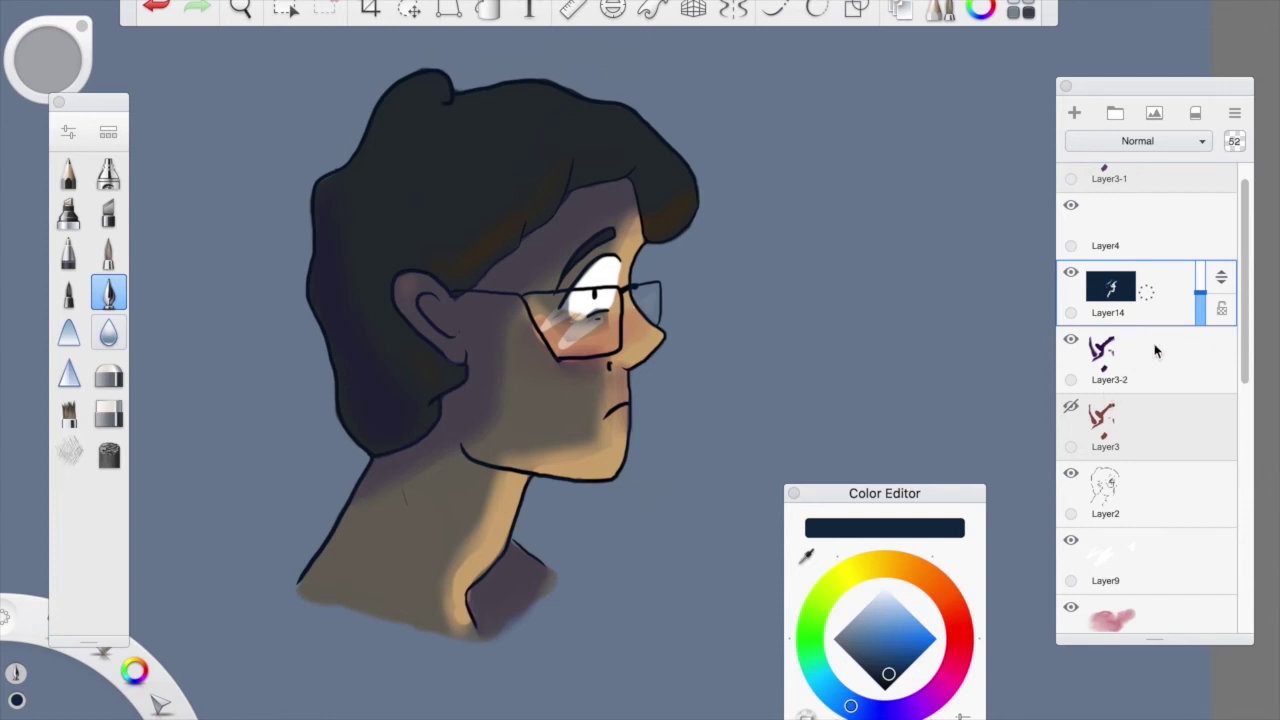
Add a layer above the navy overlay, flood it with dark maroon, and lower its opacity to 0%
left_click(1150, 292)
left_click(1142, 240)
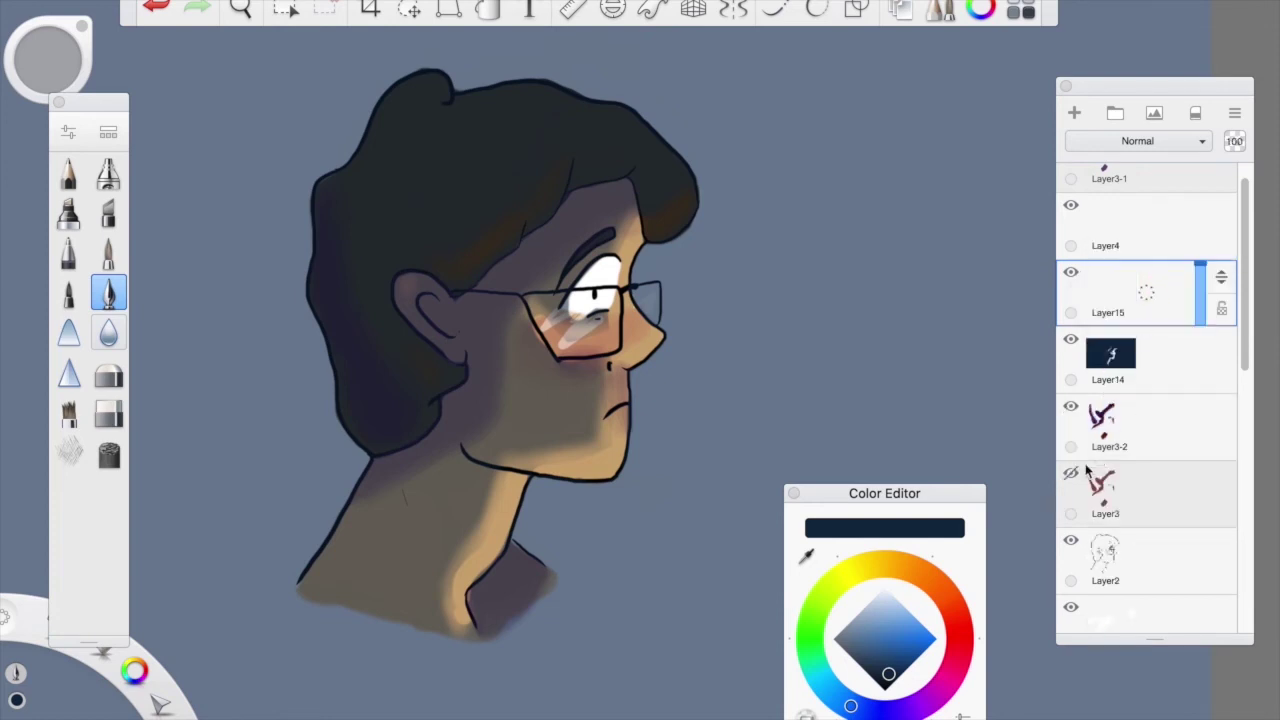
left_click_drag(893, 556, 958, 652)
left_click(895, 663)
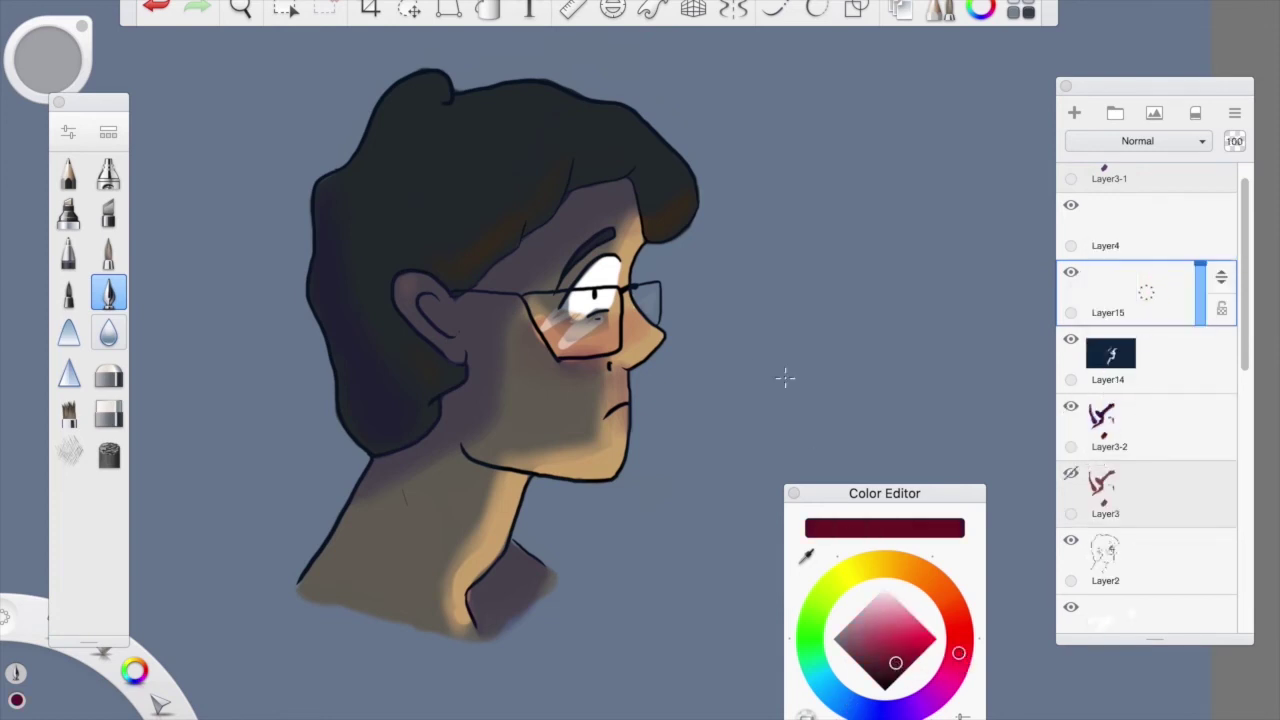
left_click(490, 9)
left_click(845, 308)
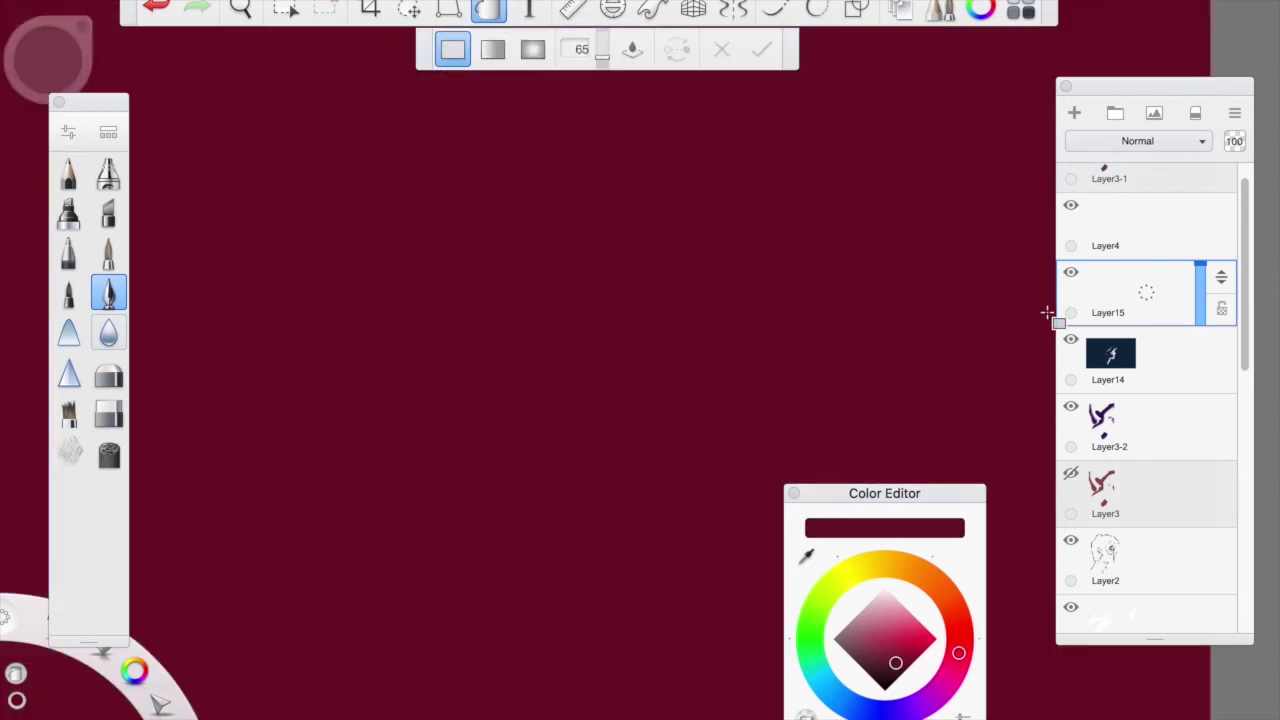
mouse_move(1196, 316)
left_mouse_down()
mouse_move(1201, 305)
mouse_move(1202, 344)
left_mouse_up()
Move the line art and purple shading layers above the maroon fill, and put the navy overlay layer back above them
left_click(1170, 552)
left_click_drag(1218, 548, 1200, 528)
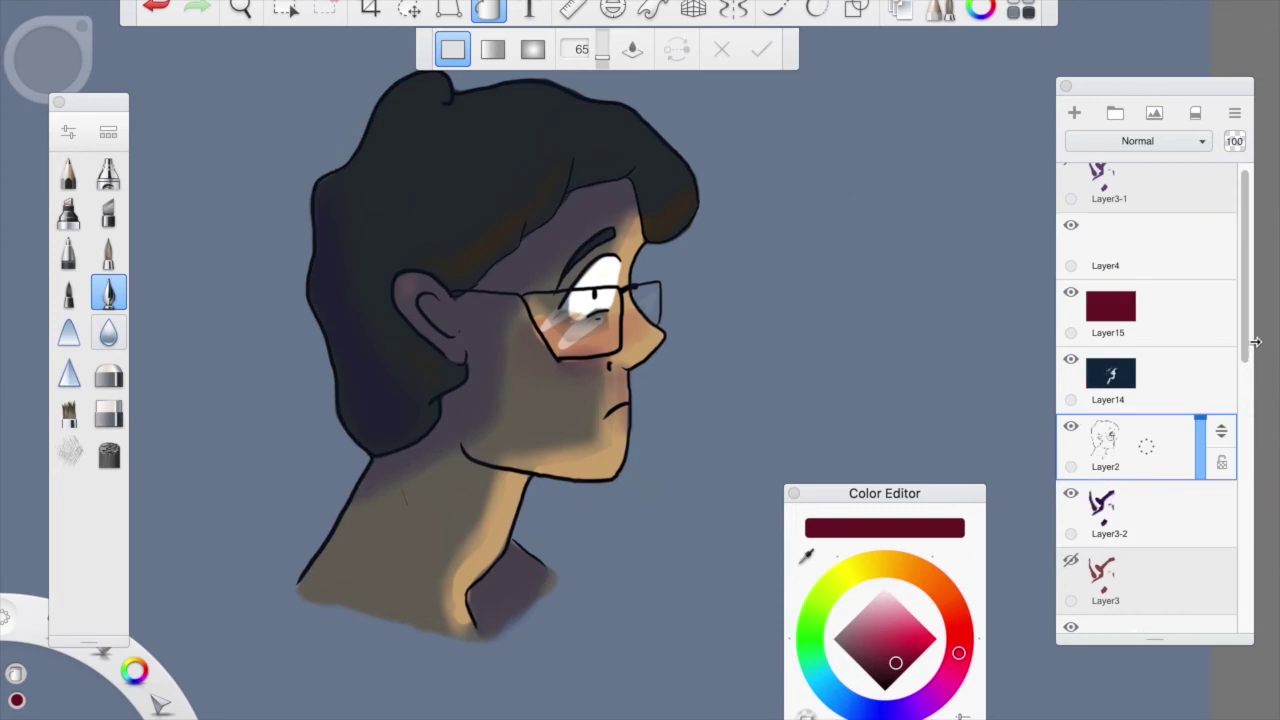
left_click(1094, 523)
left_click_drag(1218, 523, 1218, 345)
left_click(1218, 530)
left_click_drag(1218, 530, 1214, 430)
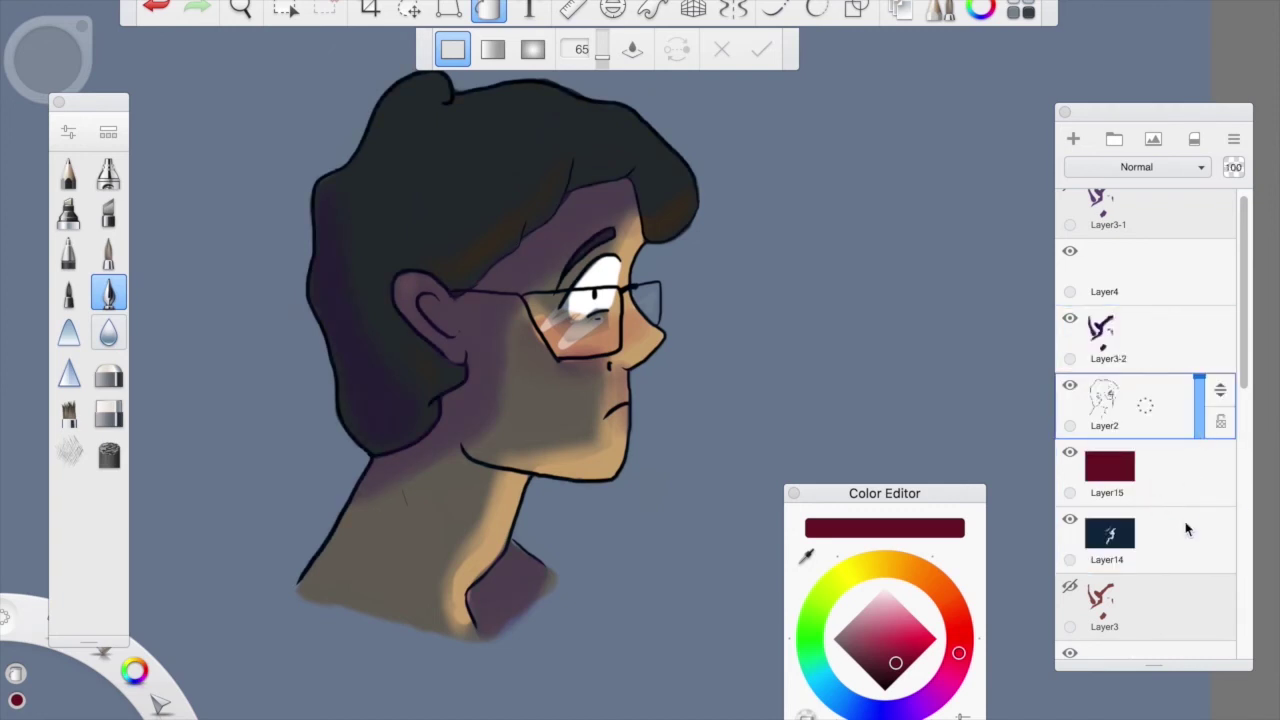
left_click(1190, 530)
left_click_drag(1218, 525, 1218, 340)
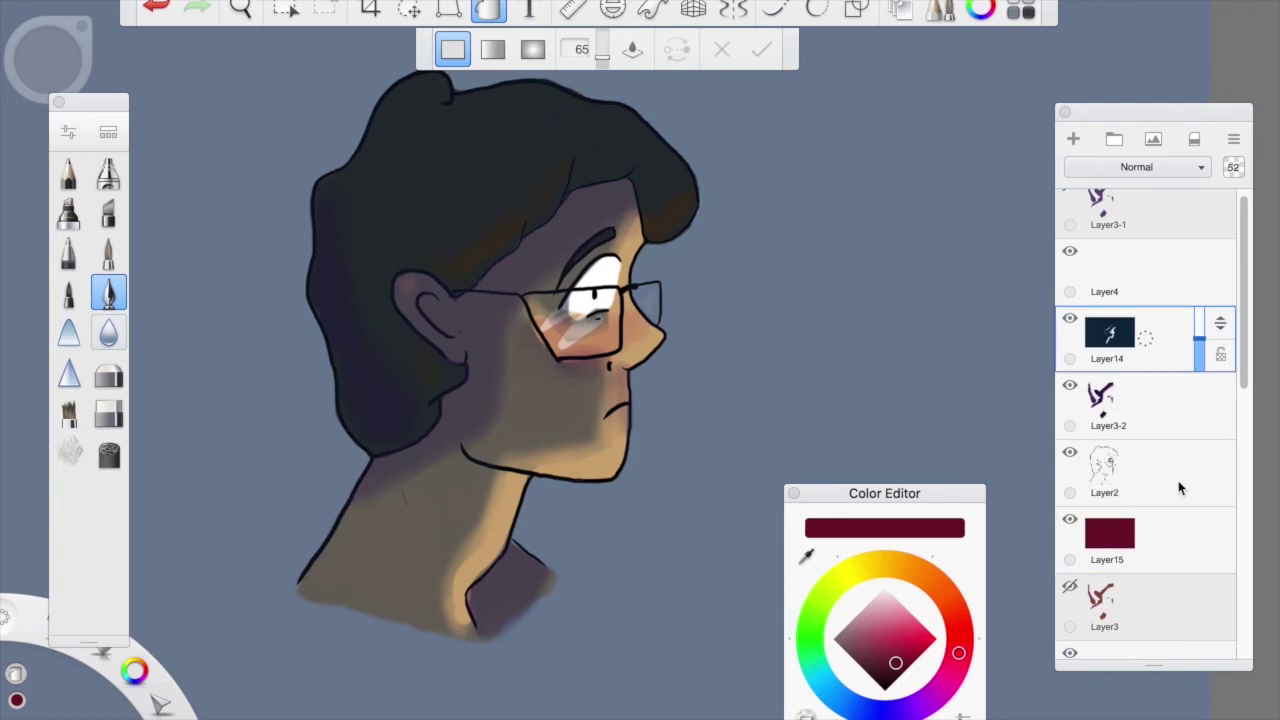
Move the maroon fill layer above Layer4 and delete it
left_click(1165, 535)
left_click_drag(1218, 525, 1202, 330)
left_click(1180, 264)
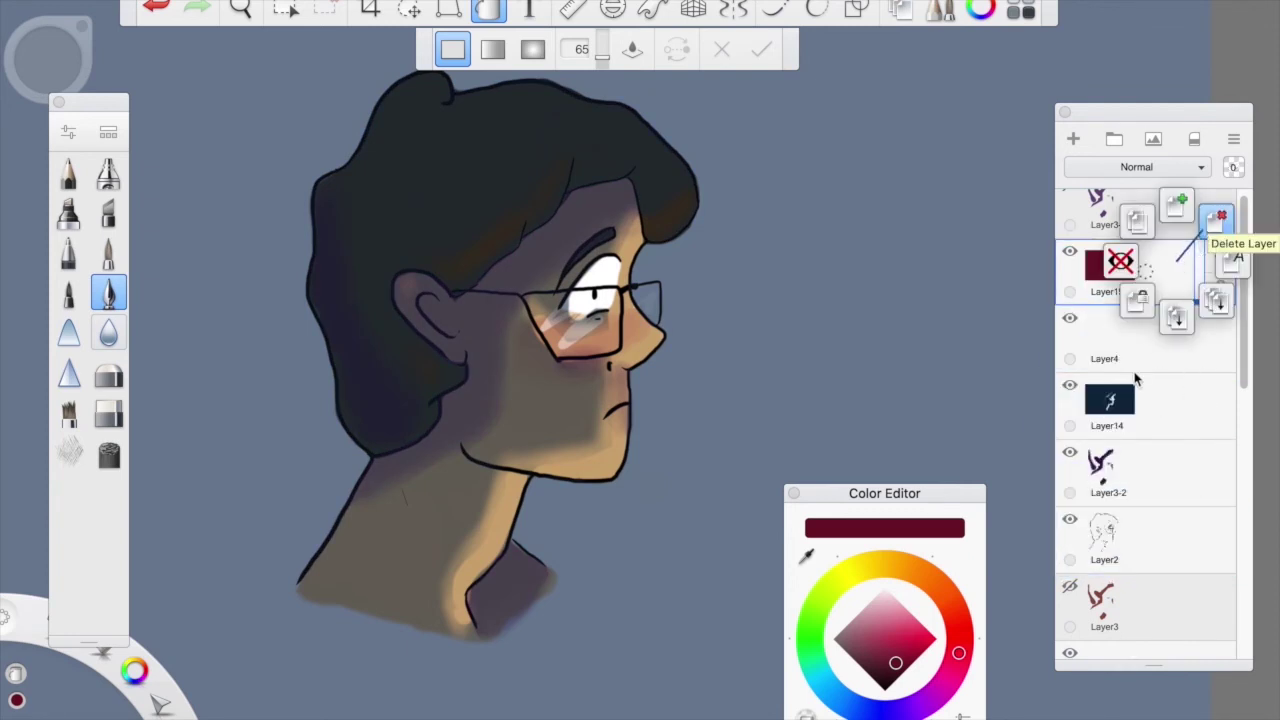
left_click(1217, 220)
left_click(1162, 350)
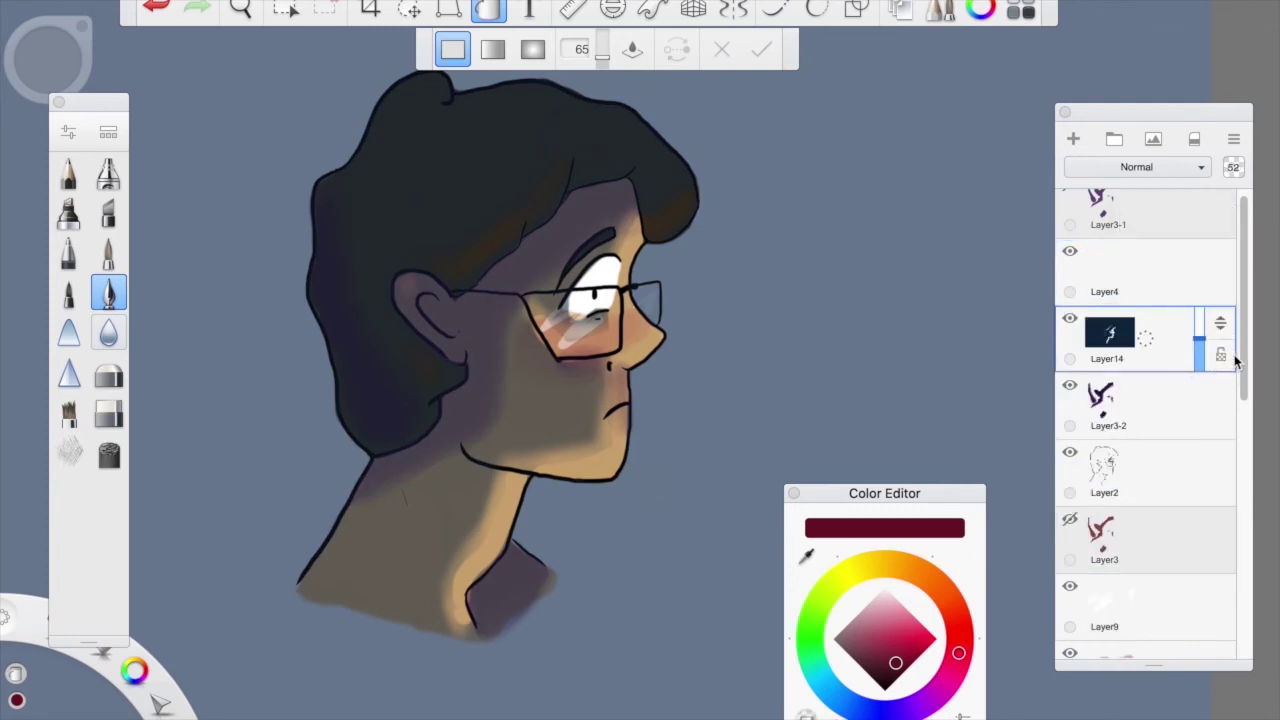
Move the line art layer below the hidden red shading layer
left_click(1177, 474)
left_click_drag(1220, 460, 1207, 630)
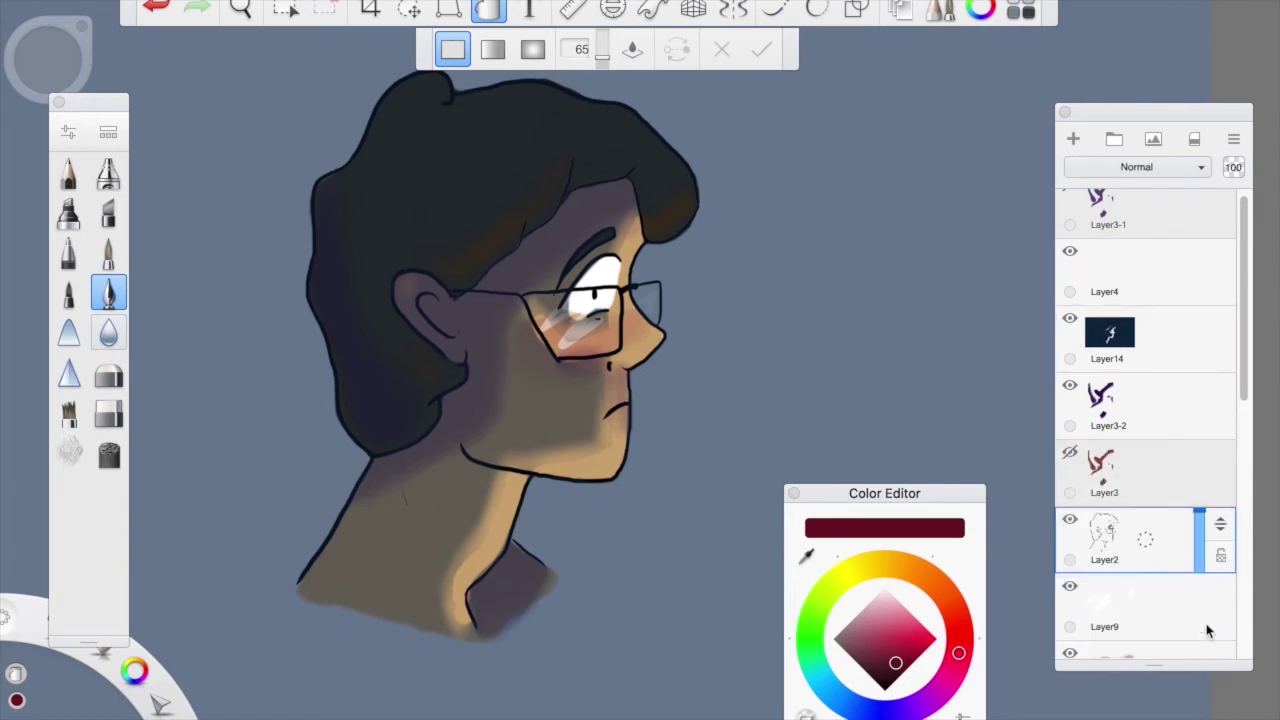
mouse_move(1244, 410)
left_mouse_down()
mouse_move(1244, 475)
mouse_move(1245, 400)
left_mouse_up()
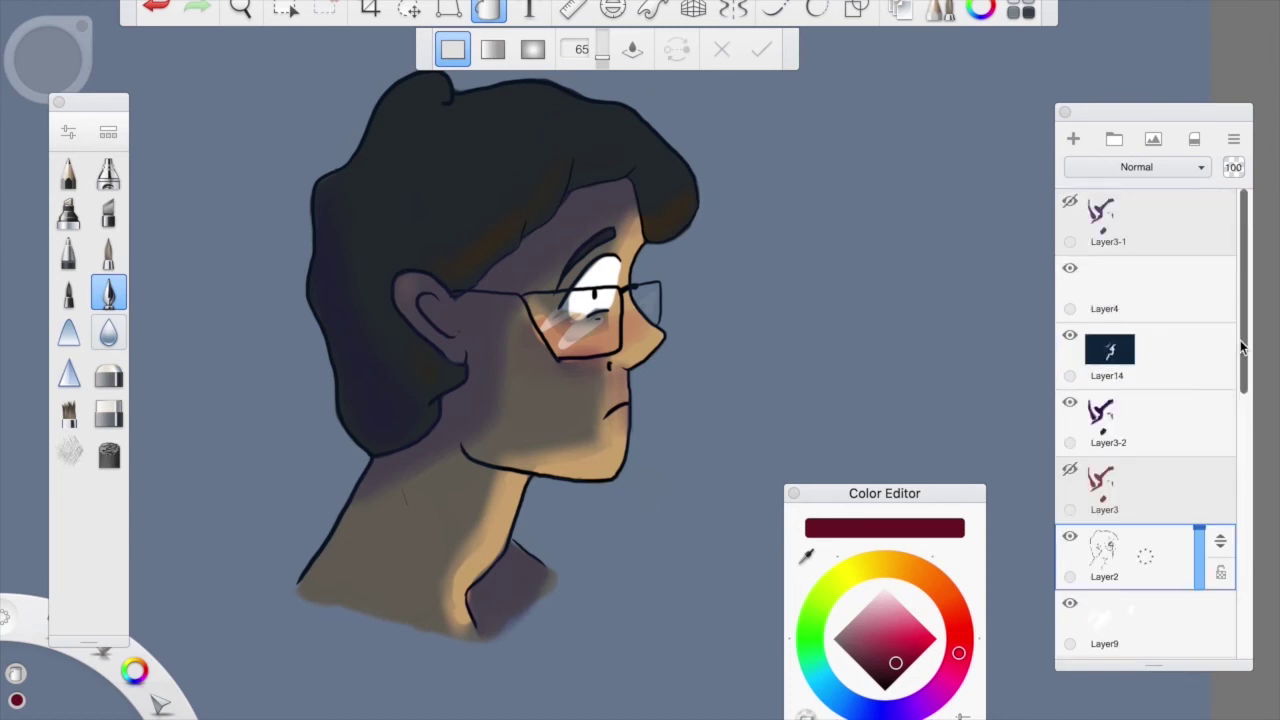
Set the navy overlay layer's opacity to 55%
left_click(1172, 362)
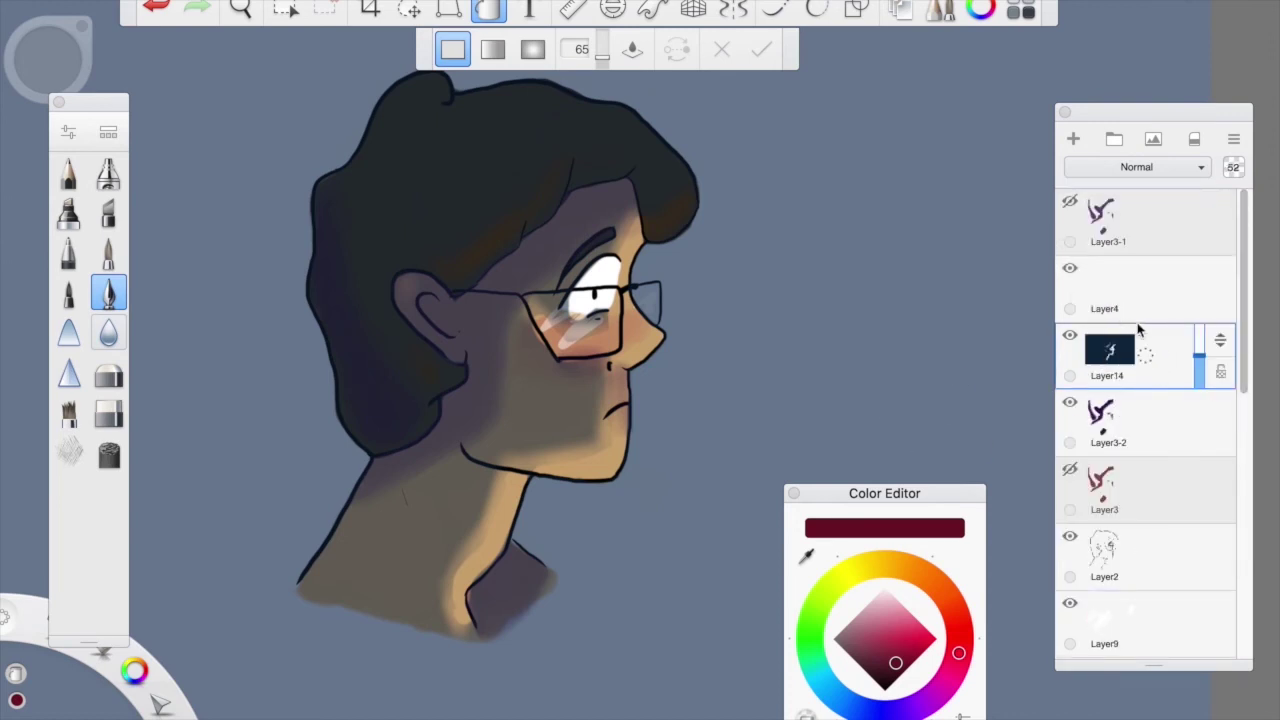
left_click_drag(1197, 351, 1193, 352)
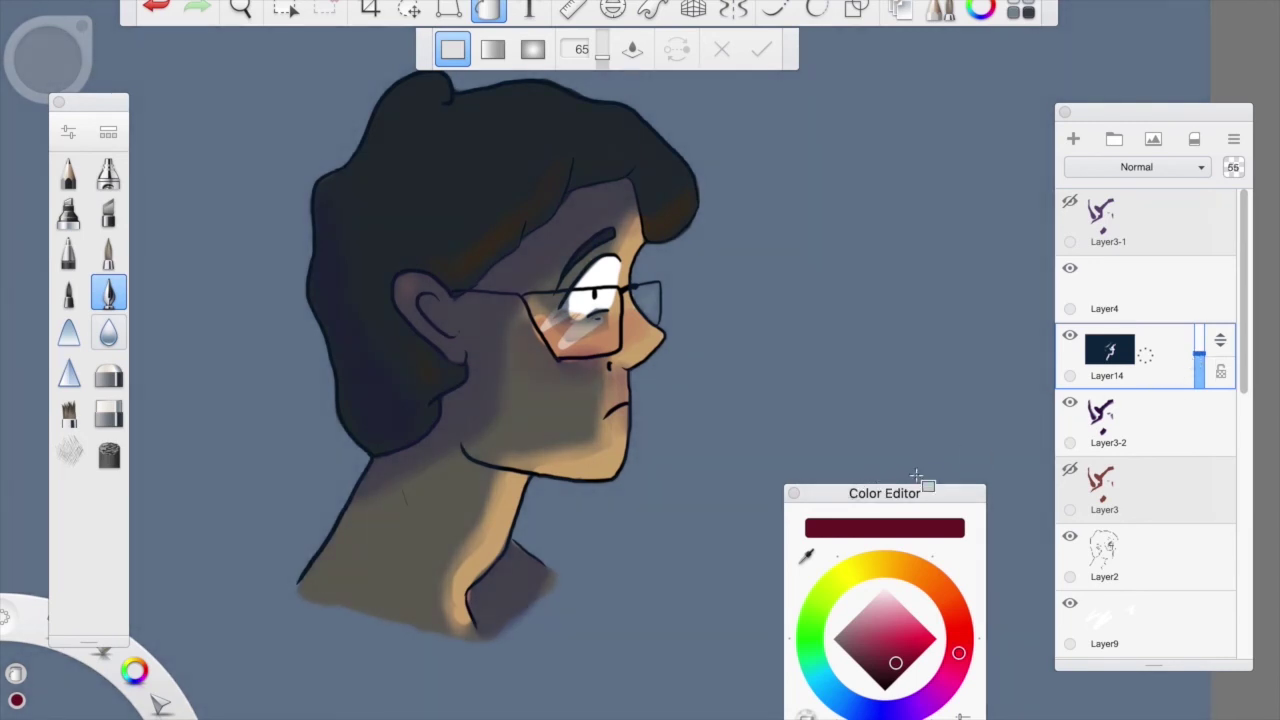
Add a layer directly beneath the navy overlay and set up the bristle paint brush with a bright sky blue
left_click_drag(1125, 393, 1124, 343)
left_click(826, 685)
left_click_drag(872, 672, 912, 636)
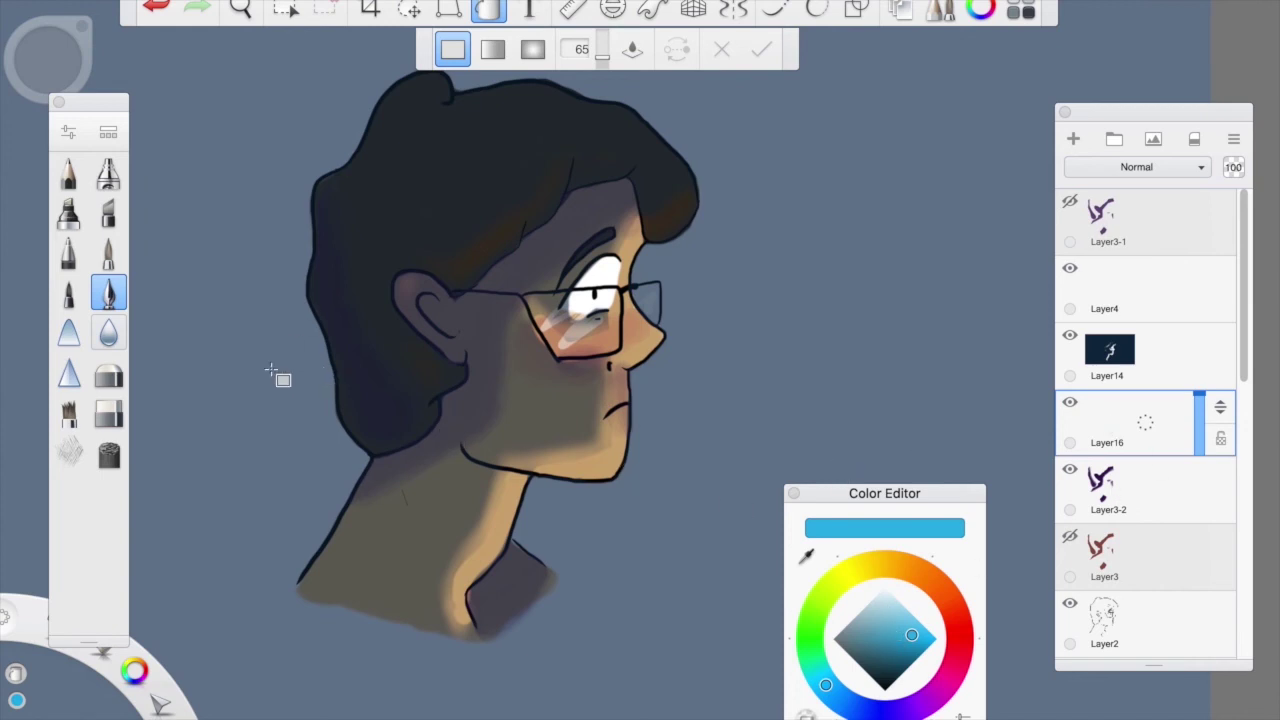
left_click(69, 414)
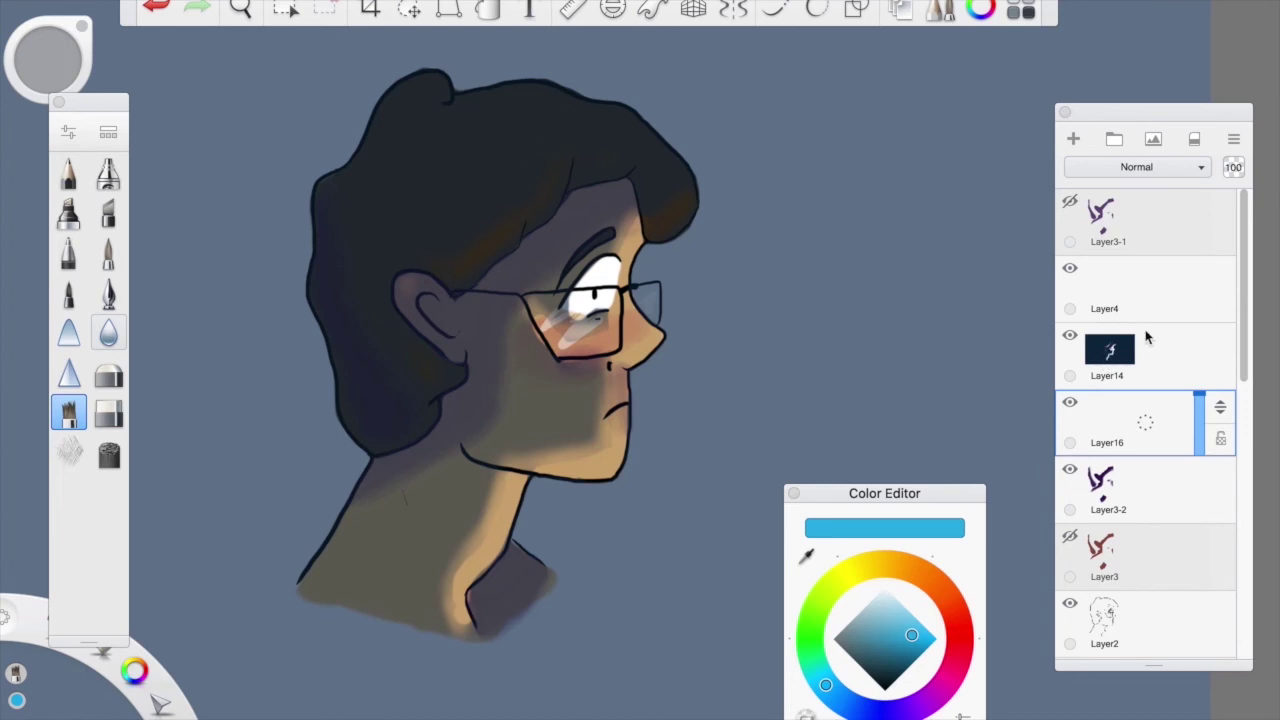
Compare the portrait with the navy overlay layer hidden and shown
left_click(1069, 338)
left_click(1069, 340)
left_click(1069, 338)
left_click(1069, 338)
left_click(1072, 350)
left_click(1069, 338)
left_click(1069, 338)
Paint sky blue light on the new layer along the forehead, nose, mouth, chin, lens, front of the neck and hair fringe
left_click(1136, 440)
mouse_move(622, 260)
left_mouse_down()
mouse_move(664, 232)
mouse_move(650, 230)
mouse_move(628, 290)
mouse_move(650, 340)
mouse_move(615, 413)
left_mouse_up()
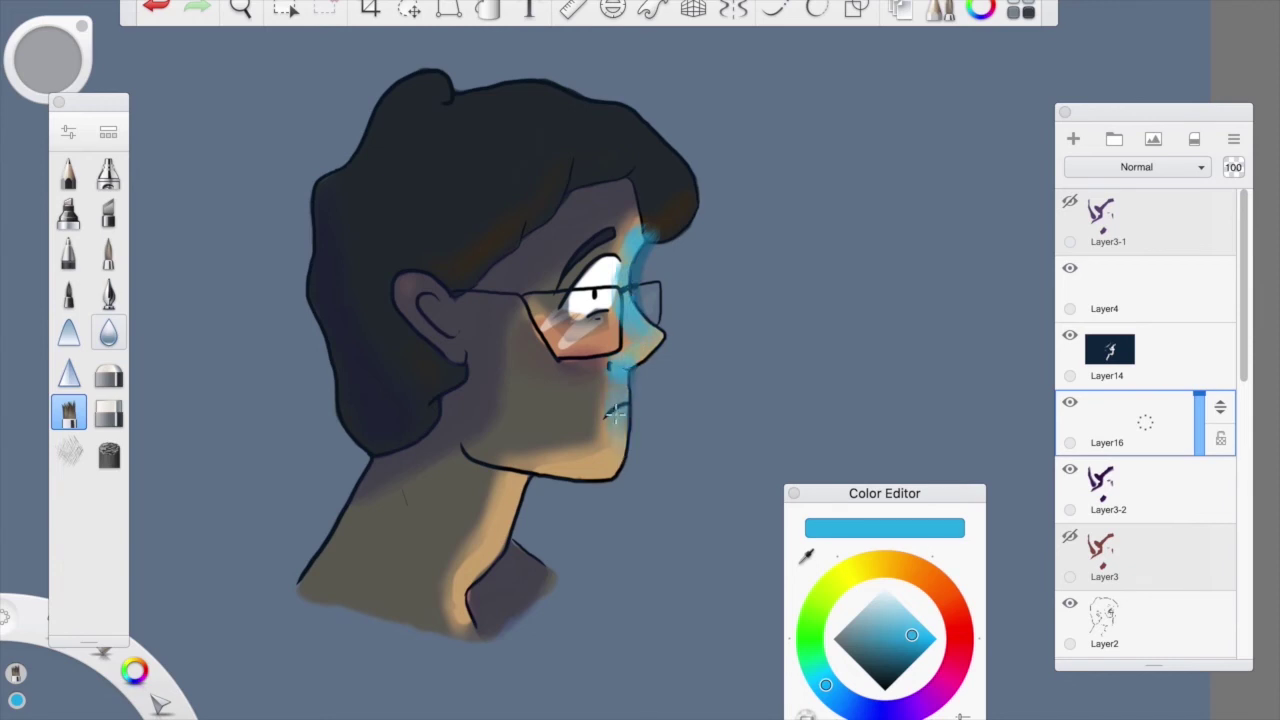
left_click_drag(611, 467, 603, 460)
mouse_move(582, 330)
left_mouse_down()
mouse_move(592, 355)
mouse_move(566, 356)
mouse_move(606, 352)
left_mouse_up()
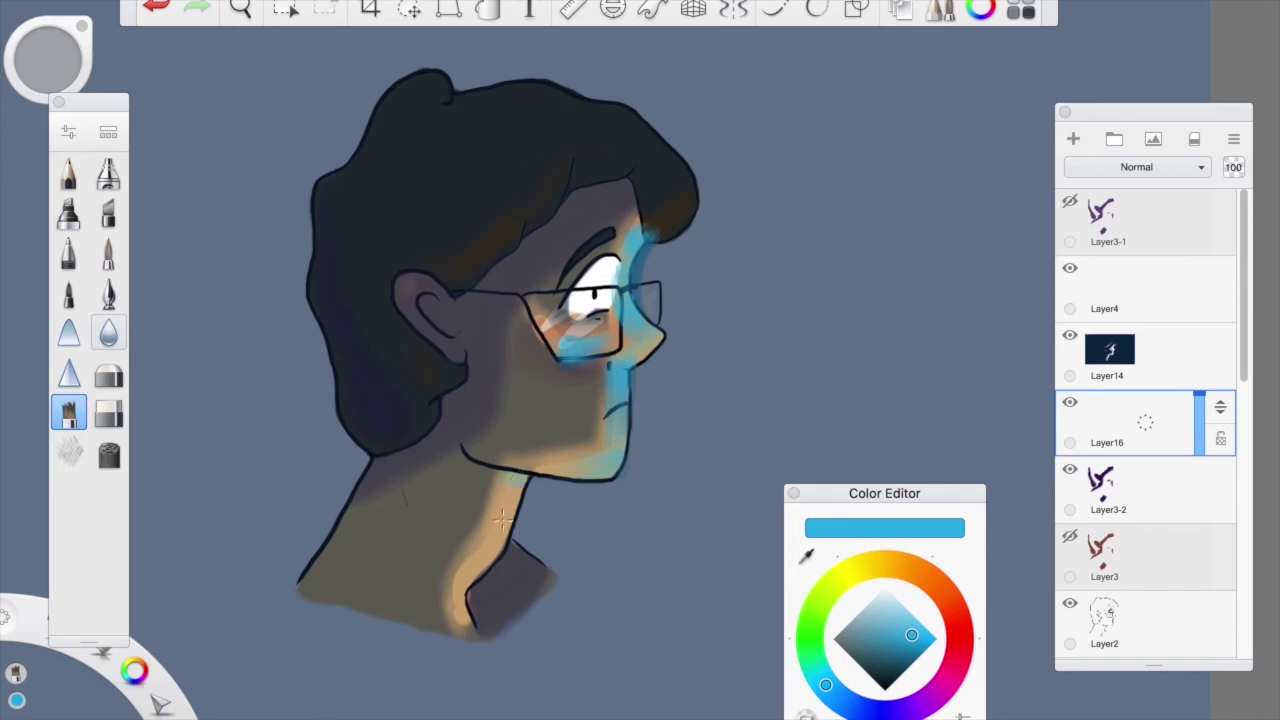
left_click_drag(503, 490, 486, 540)
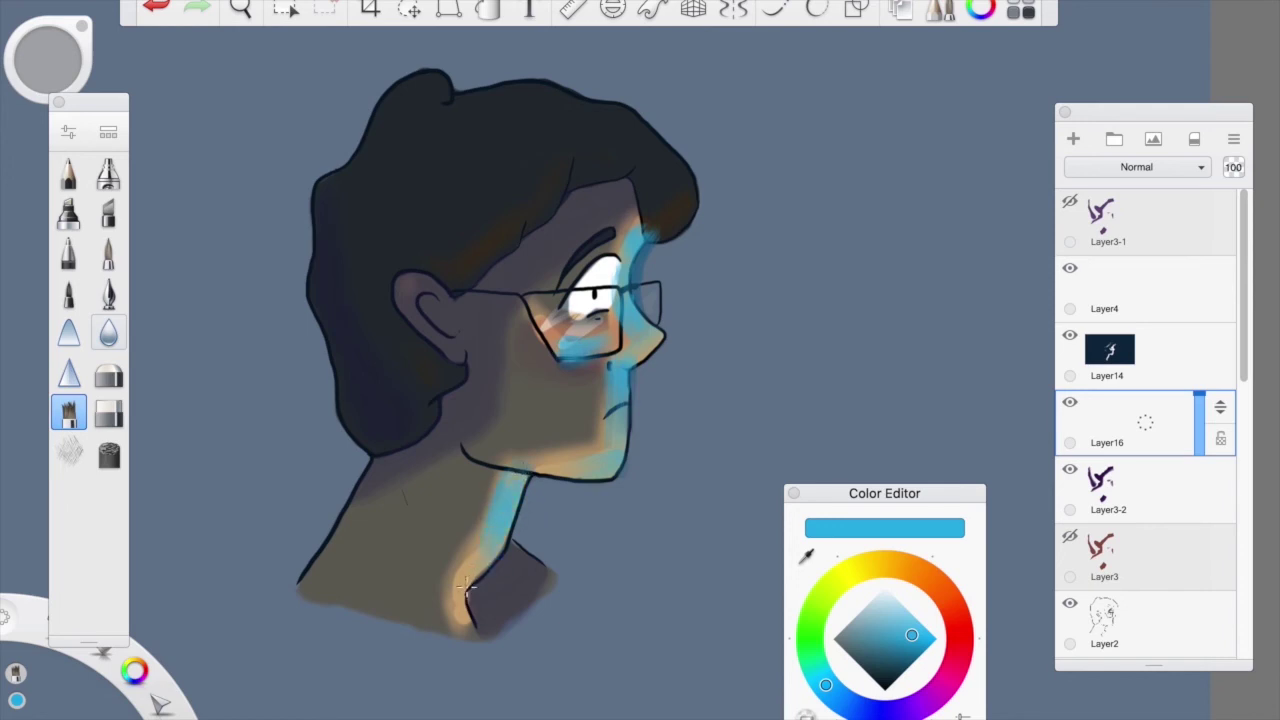
mouse_move(640, 245)
left_mouse_down()
mouse_move(649, 209)
mouse_move(657, 223)
mouse_move(690, 196)
mouse_move(677, 200)
mouse_move(681, 181)
left_mouse_up()
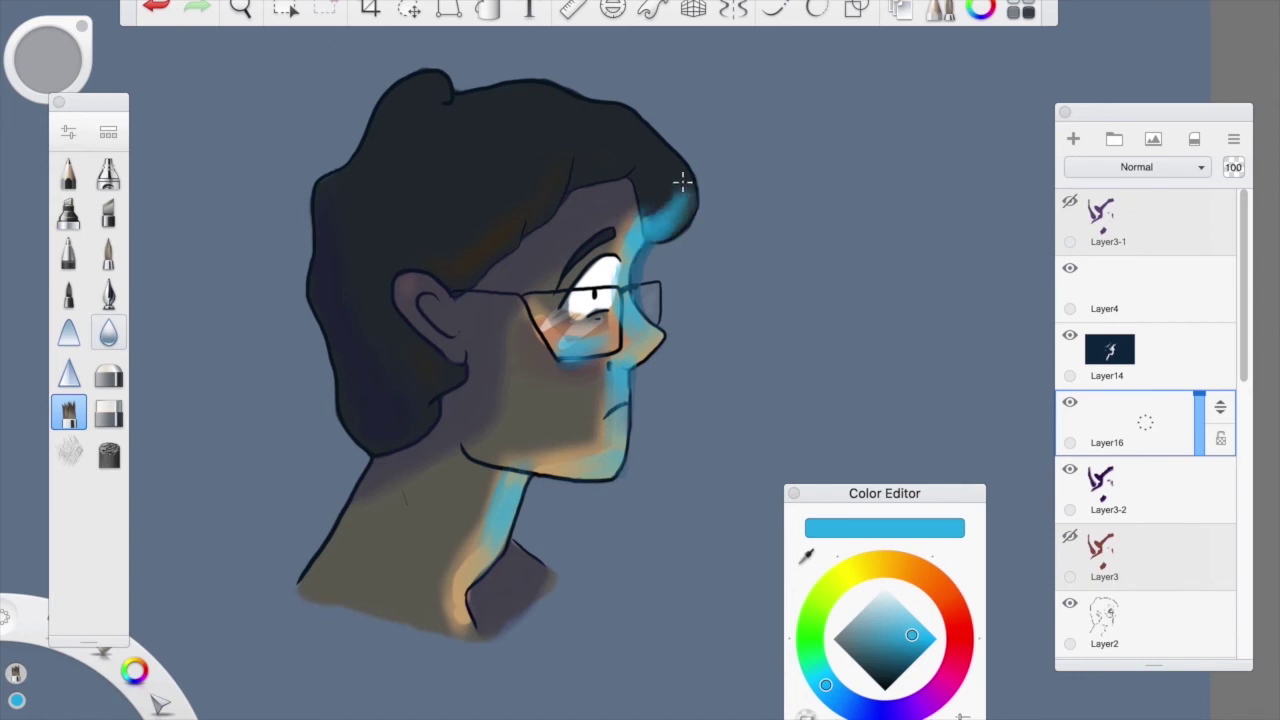
Set the blue light layer's opacity to 62% and extend the blue strokes down the front of the neck
left_click_drag(1200, 422, 1198, 430)
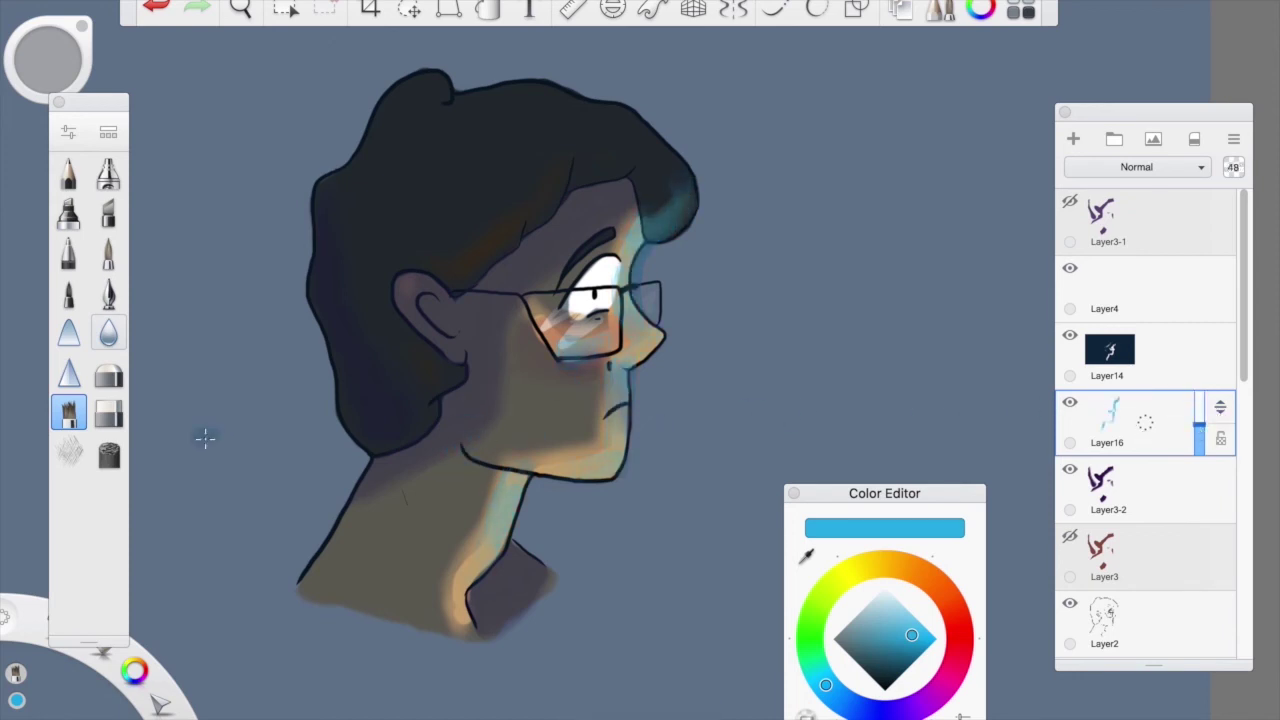
left_click(109, 414)
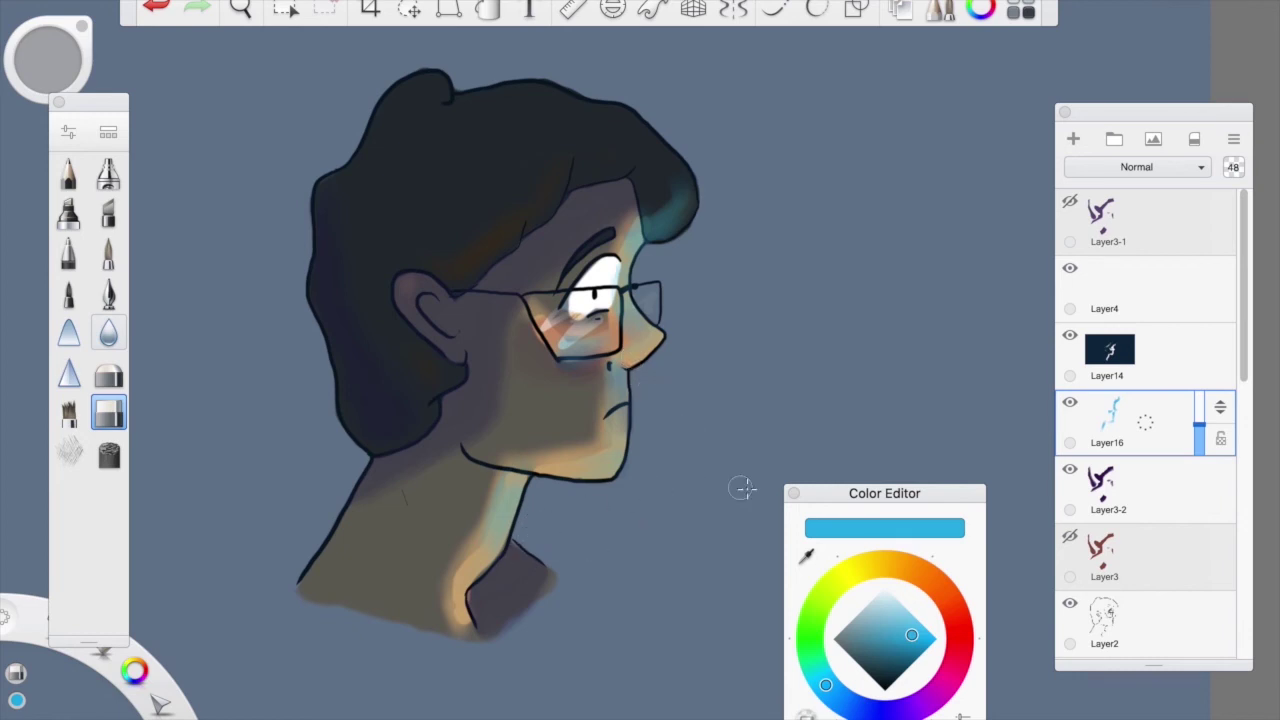
mouse_move(1193, 428)
left_mouse_down()
mouse_move(1196, 403)
mouse_move(1174, 430)
left_mouse_up()
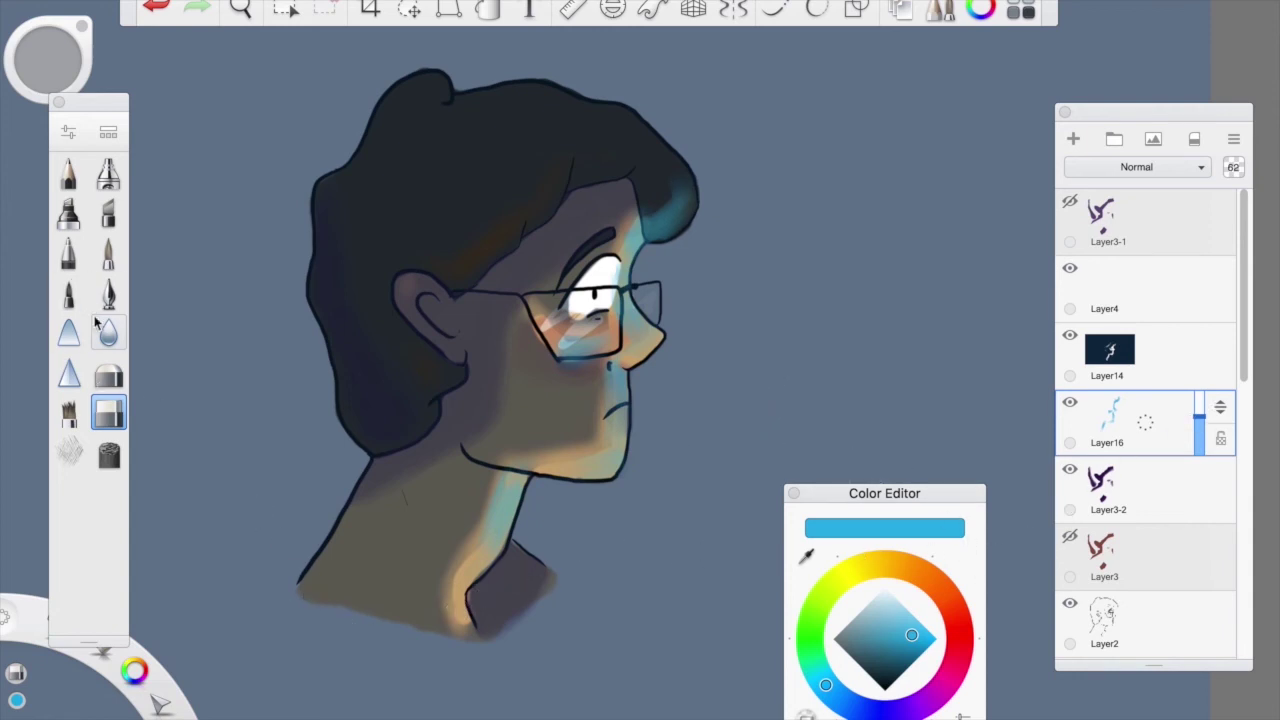
left_click(68, 413)
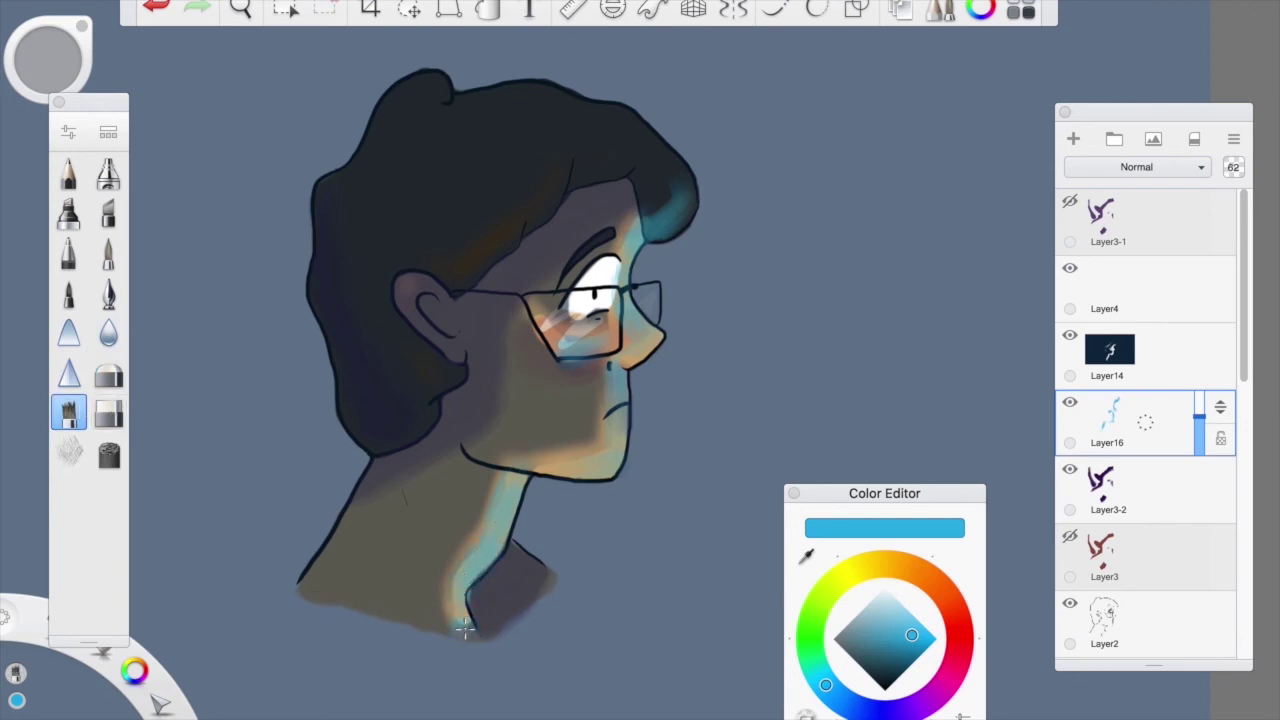
Hide the painted blue light layer, add a new layer filled with sky blue, and set its opacity to 40%
left_click(1071, 405)
left_click(1157, 437)
left_click(1151, 372)
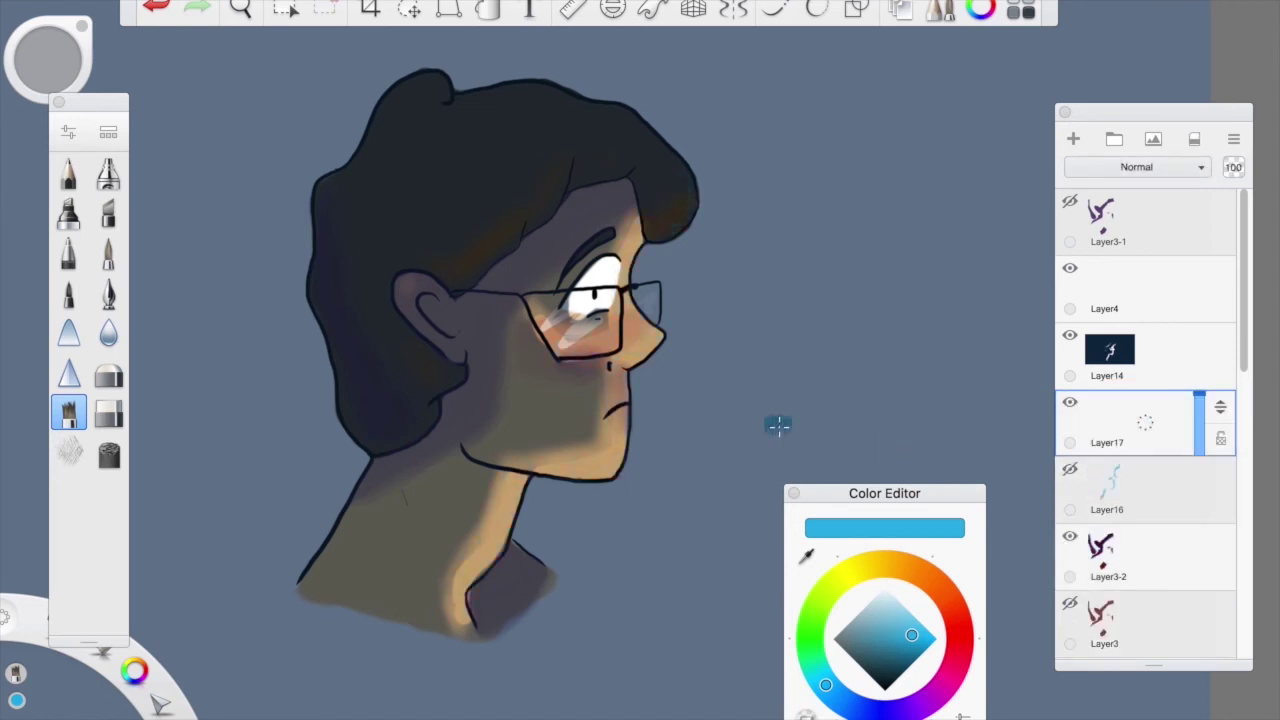
left_click(488, 9)
left_click(740, 280)
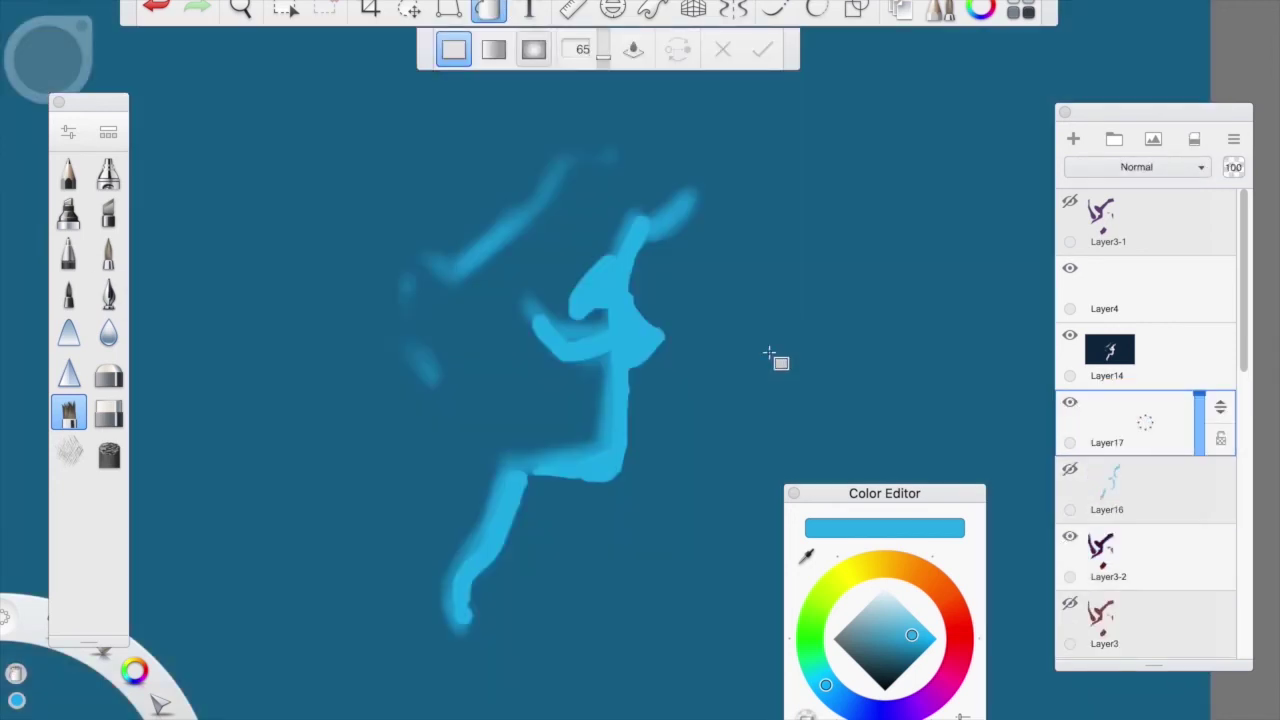
mouse_move(1199, 428)
left_mouse_down()
mouse_move(1182, 487)
mouse_move(1199, 428)
left_mouse_up()
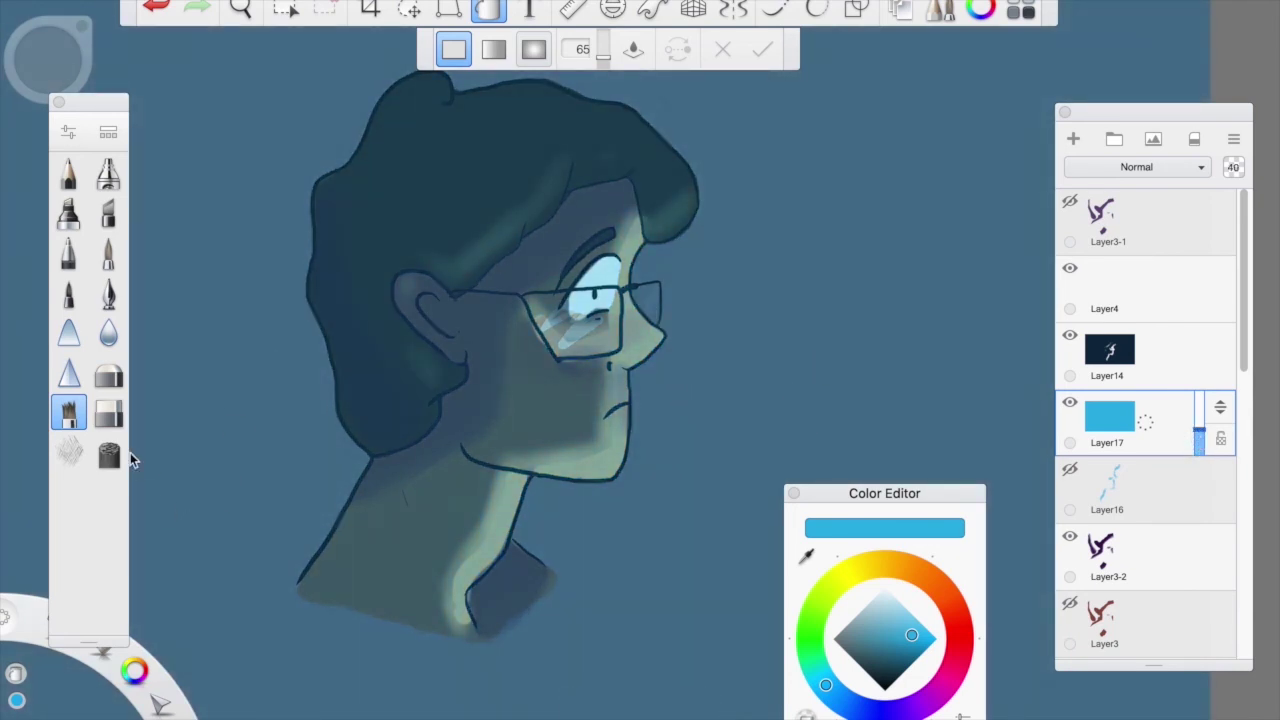
Erase the flat blue layer over the forehead, eye, cheek and the hairline with the hard eraser
left_click(108, 413)
mouse_move(646, 186)
left_mouse_down()
mouse_move(601, 260)
mouse_move(586, 345)
left_mouse_up()
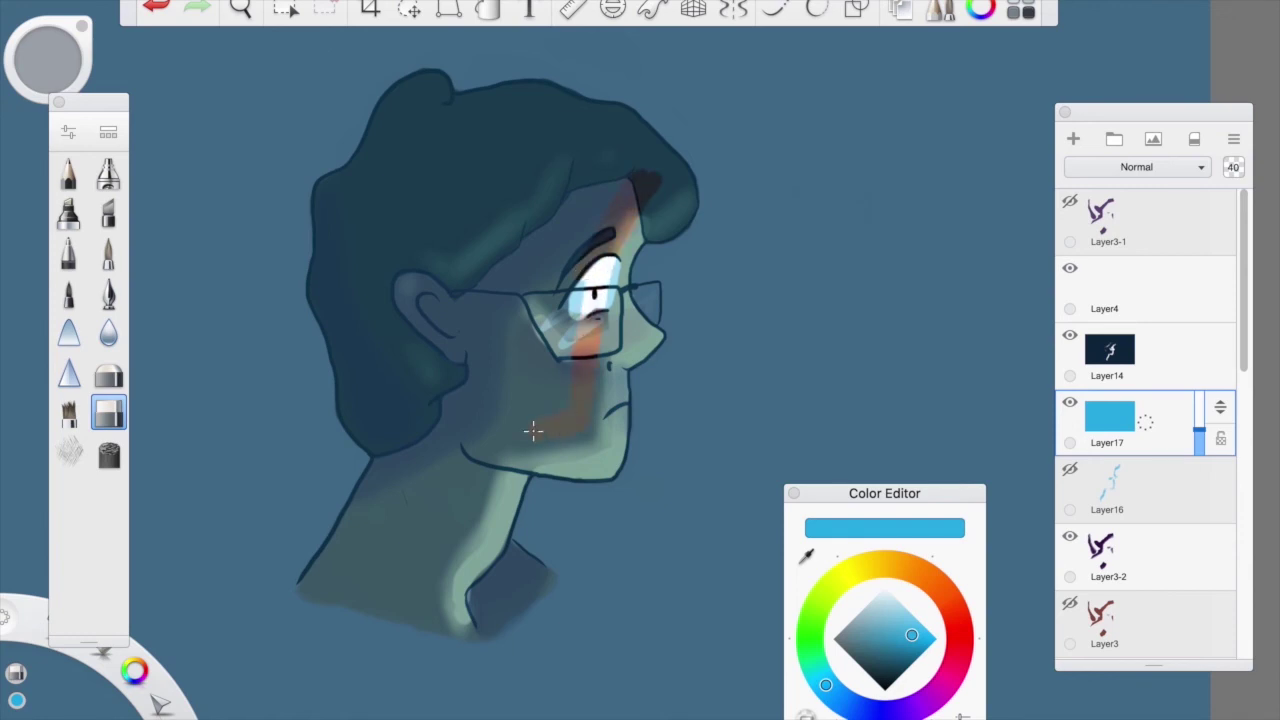
mouse_move(517, 420)
left_mouse_down()
mouse_move(547, 367)
mouse_move(558, 386)
mouse_move(601, 179)
mouse_move(498, 312)
mouse_move(505, 205)
left_mouse_up()
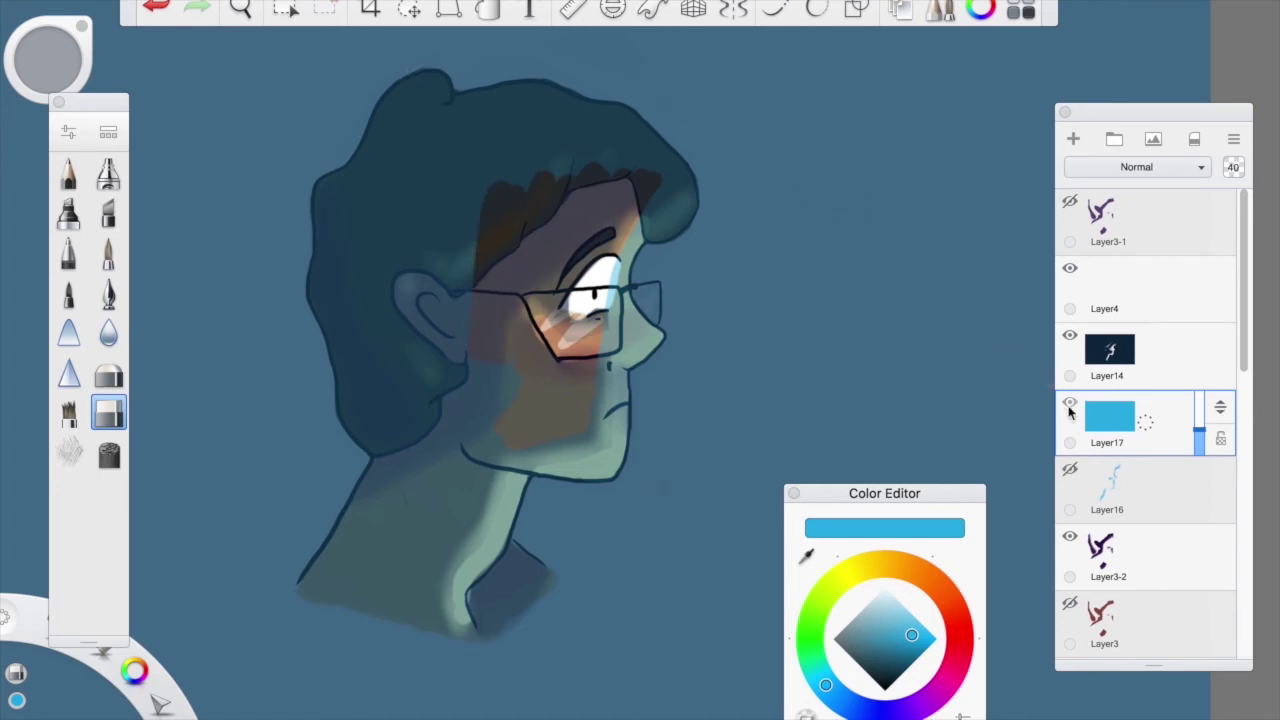
Hide the flat blue fill layer and add an empty layer above it
left_click(1071, 404)
left_click(1071, 405)
left_click(1152, 424)
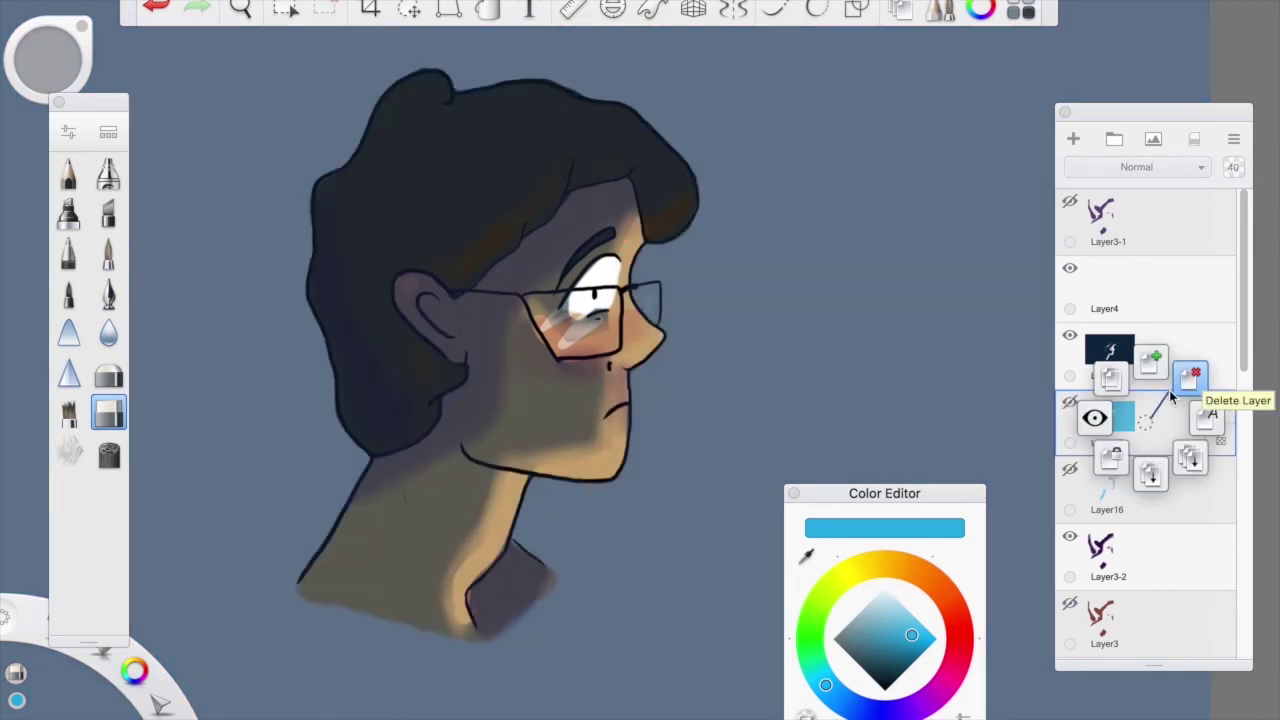
left_click(1146, 364)
Show the painted blue light layer again and erase its inner edges along the fringe, face and neck
left_click(1138, 489)
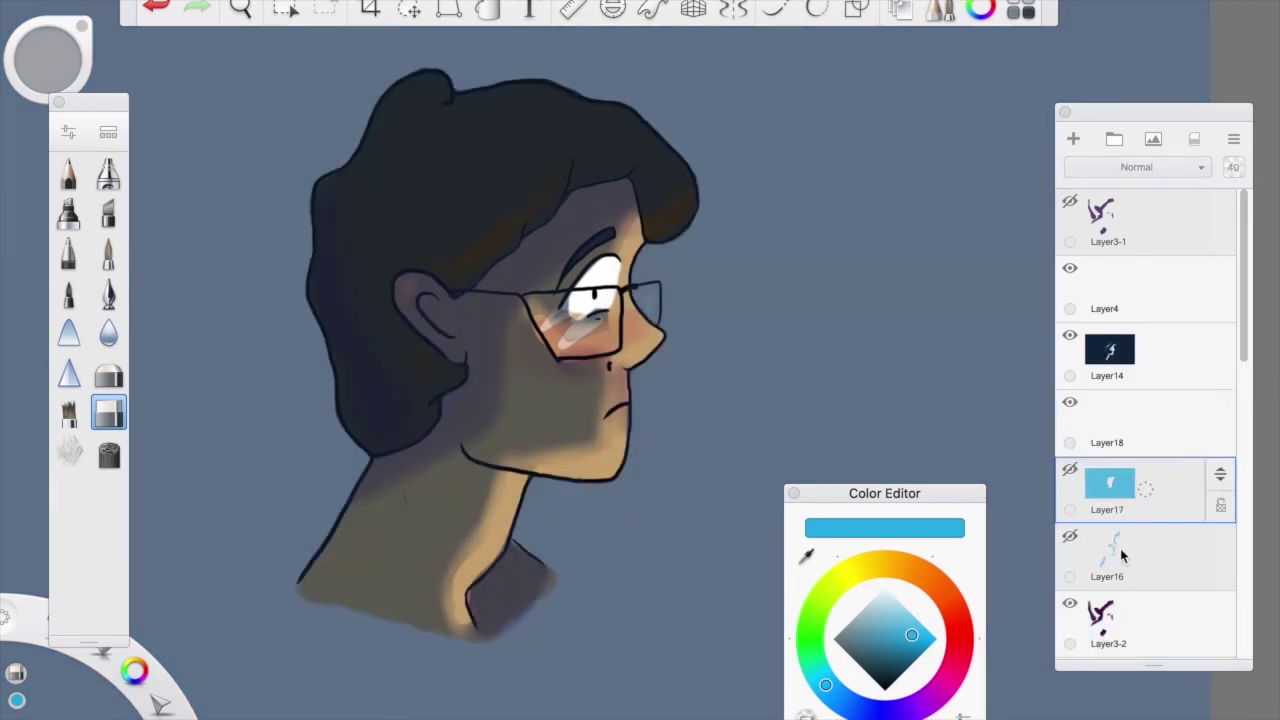
left_click(1114, 560)
left_click(1071, 538)
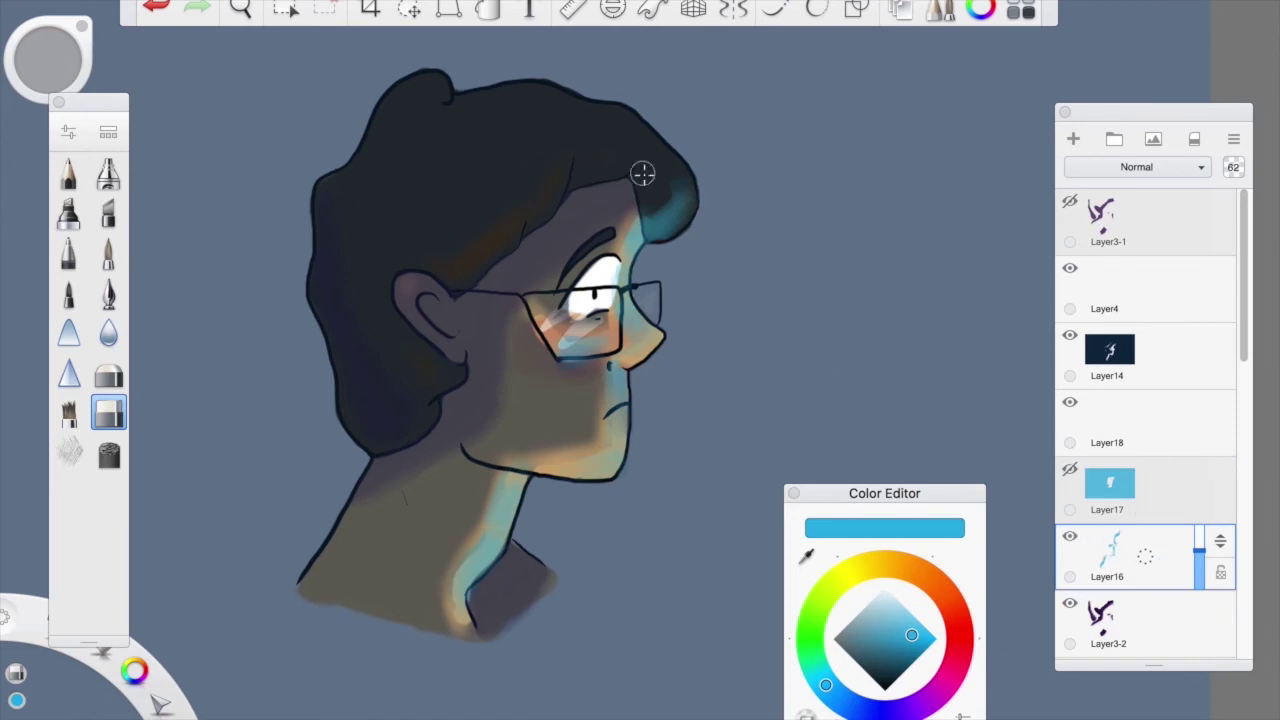
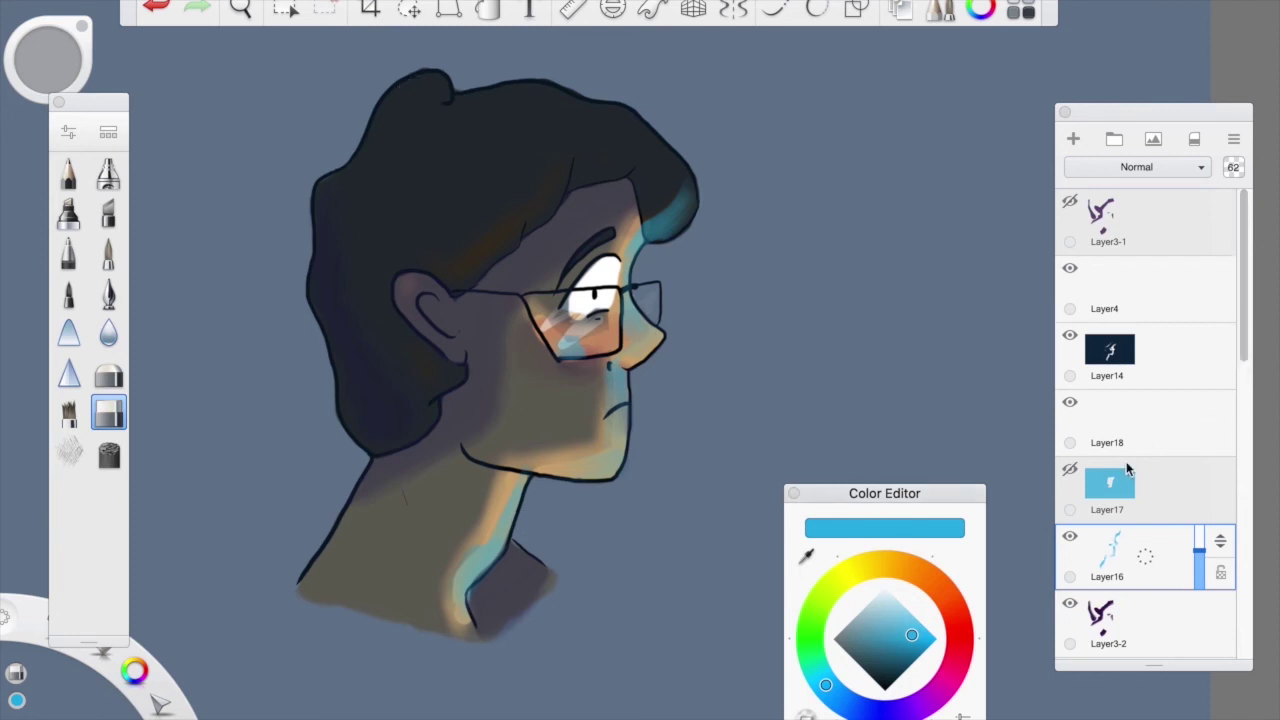
Compare the portrait with the blue light layer and the navy overlay layer each hidden and shown
left_click(1069, 537)
left_click(1069, 537)
left_click_drag(1248, 356, 1237, 385)
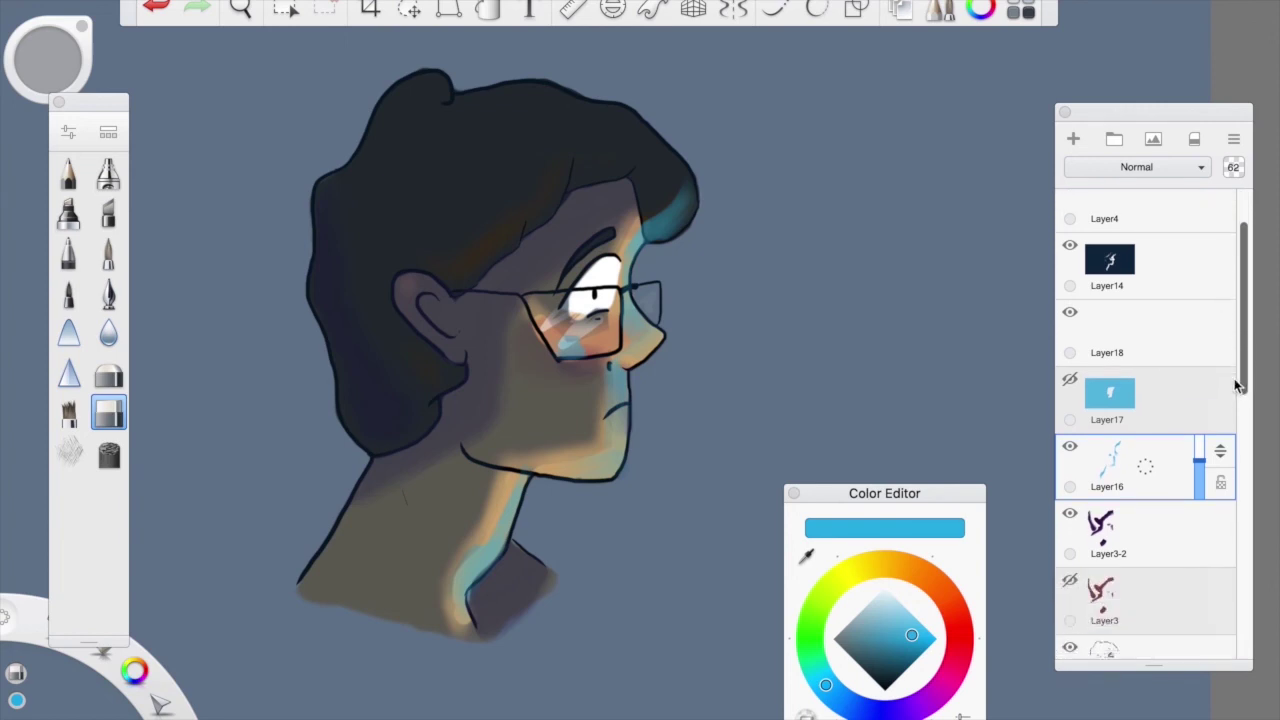
scroll(1237, 385, "up", 2)
left_click(1095, 322)
left_click(1070, 297)
left_click(1070, 297)
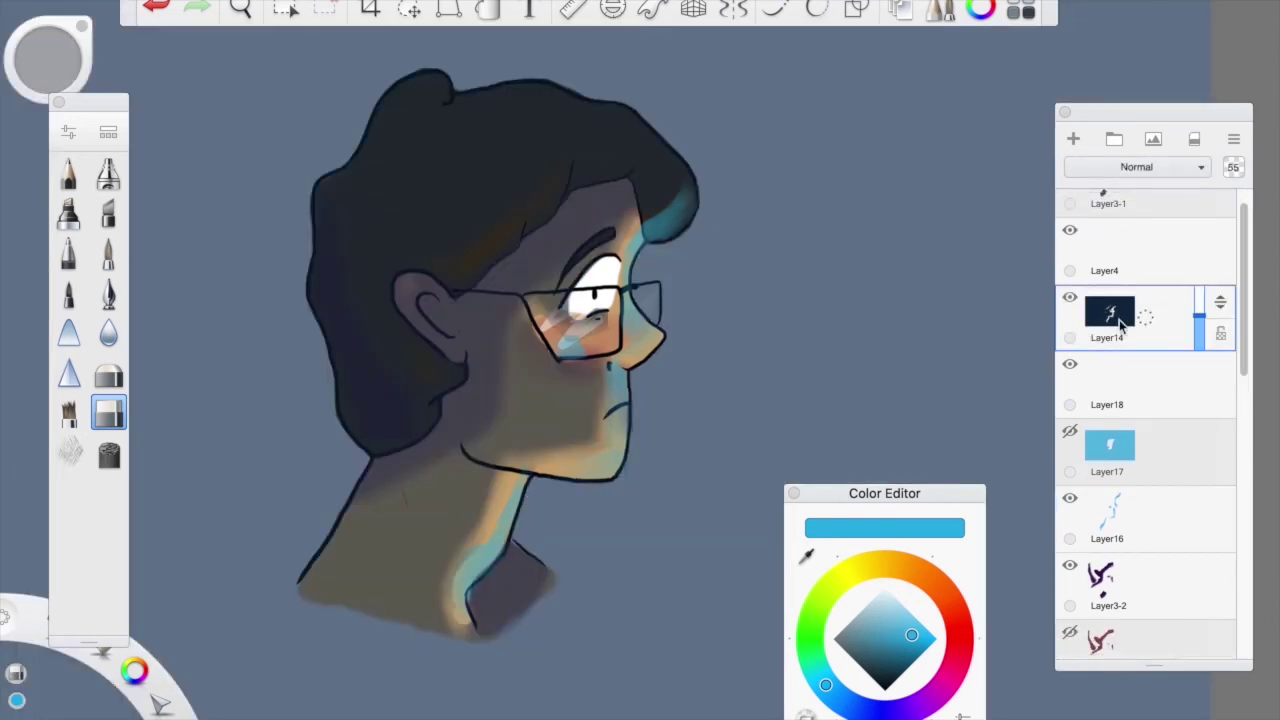
Cover the erased area below the eye on the navy overlay with sampled navy ink, and set the layer's opacity to 40
left_click_drag(1197, 334, 1117, 253)
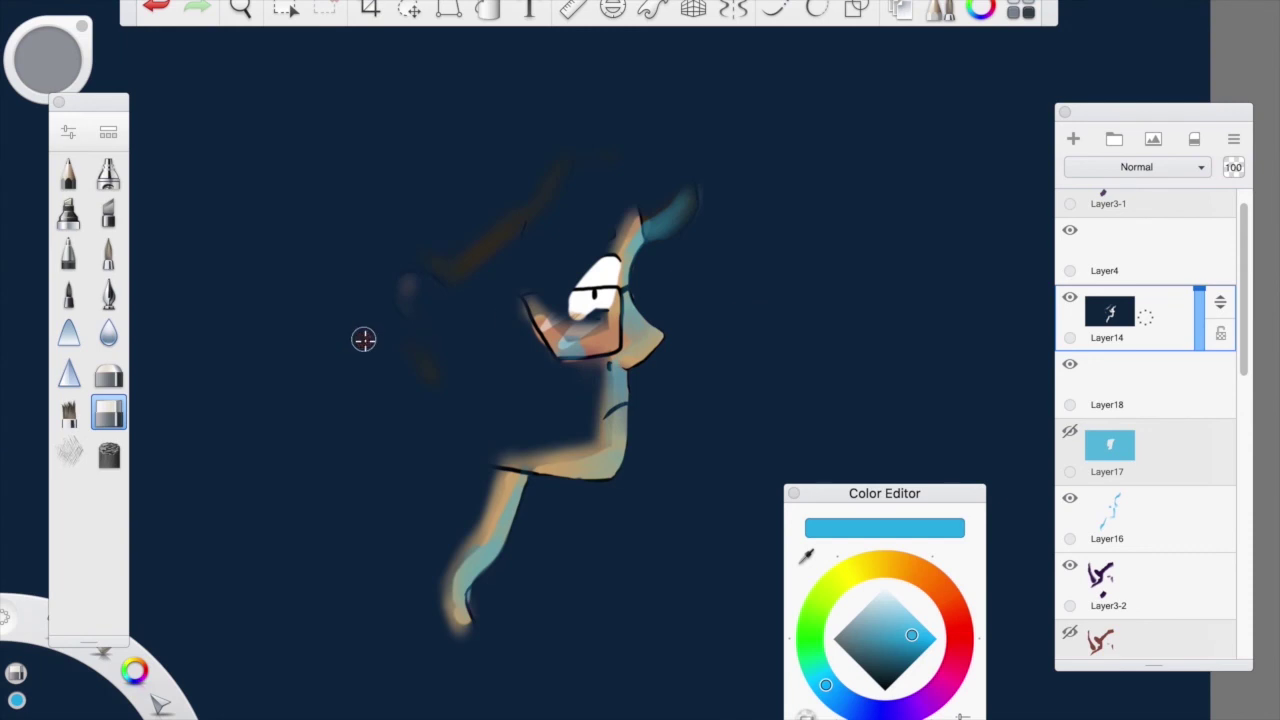
left_click(122, 291)
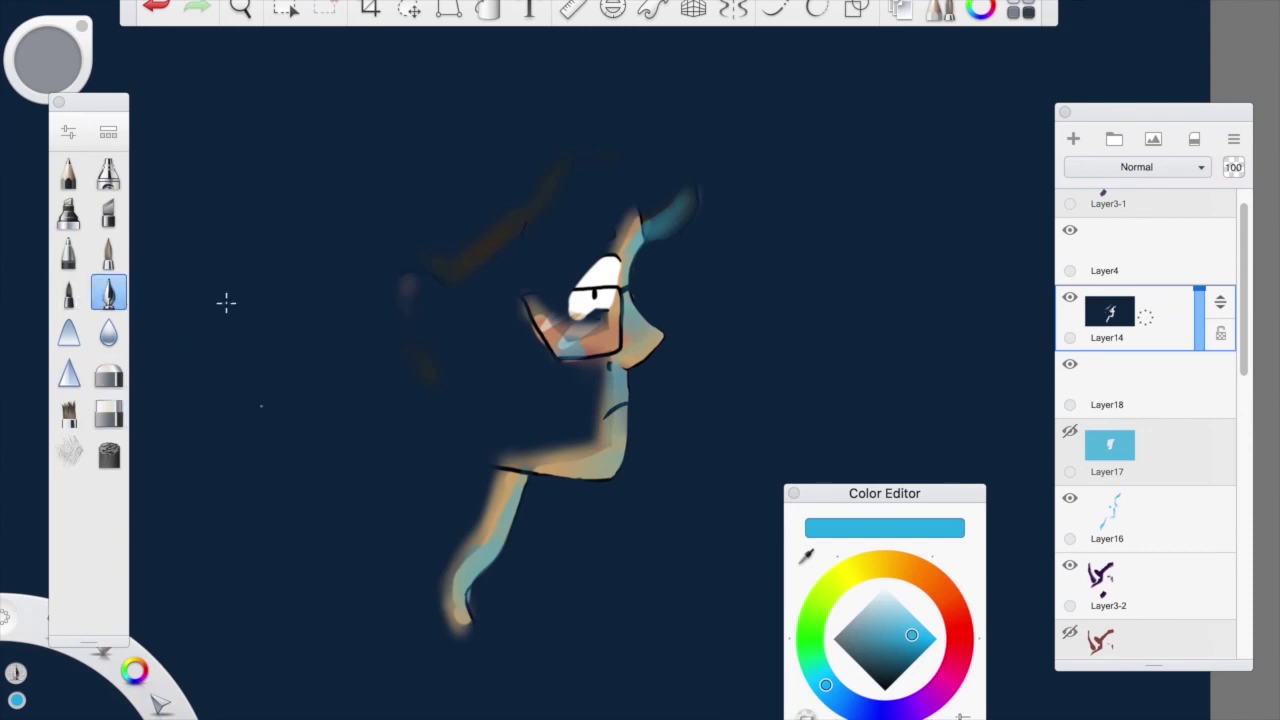
key("ctrl+z")
left_click(806, 556)
left_click(518, 488)
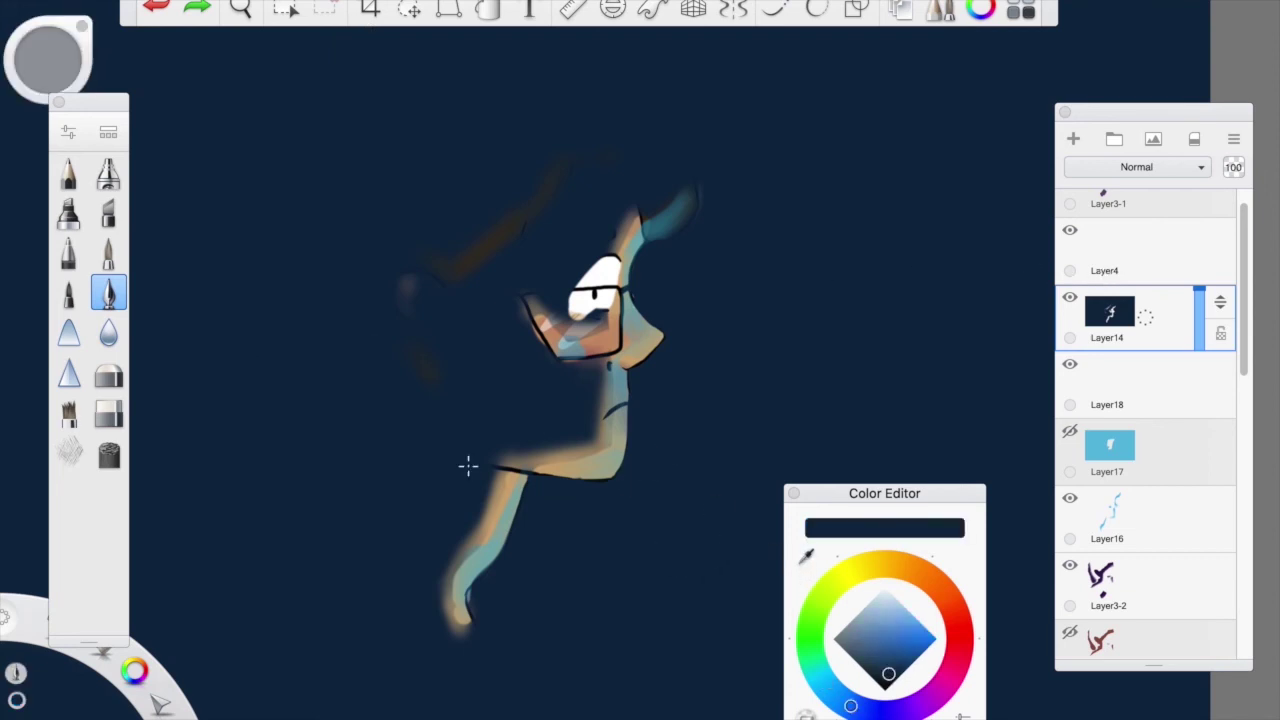
mouse_move(559, 311)
left_mouse_down()
mouse_move(529, 296)
mouse_move(561, 325)
mouse_move(606, 334)
mouse_move(586, 316)
left_mouse_up()
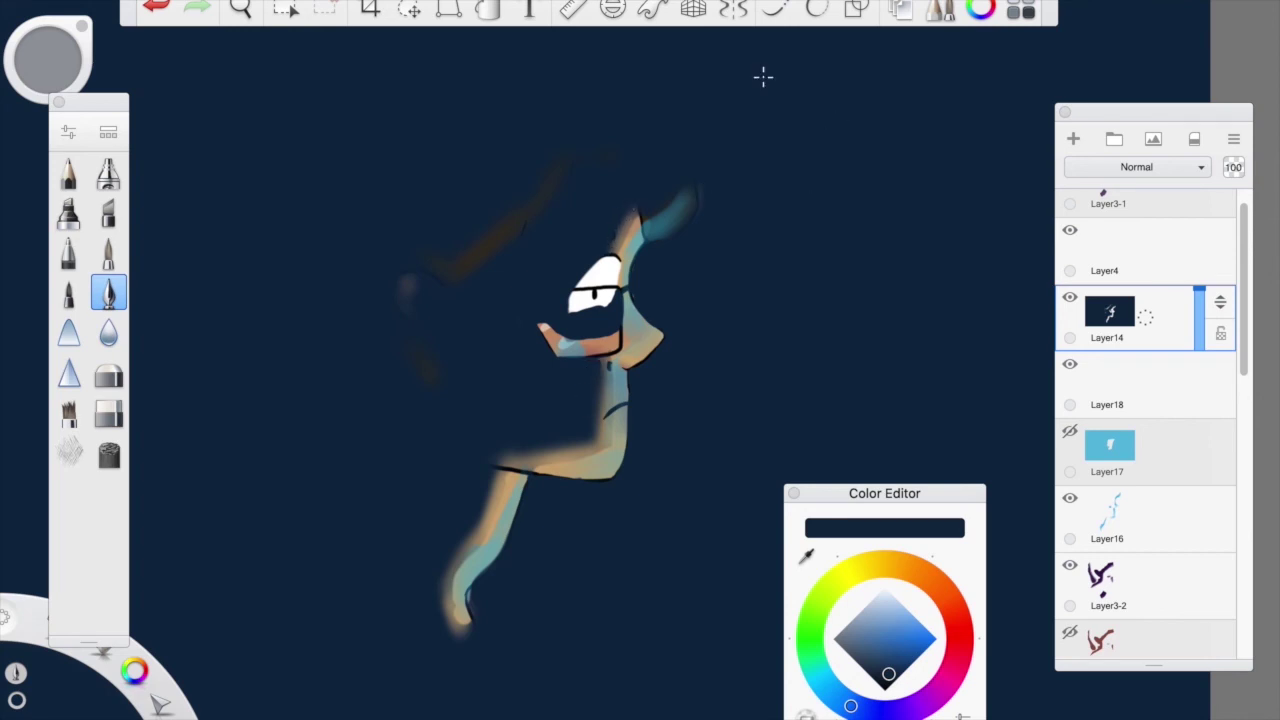
left_click_drag(1193, 318, 1197, 325)
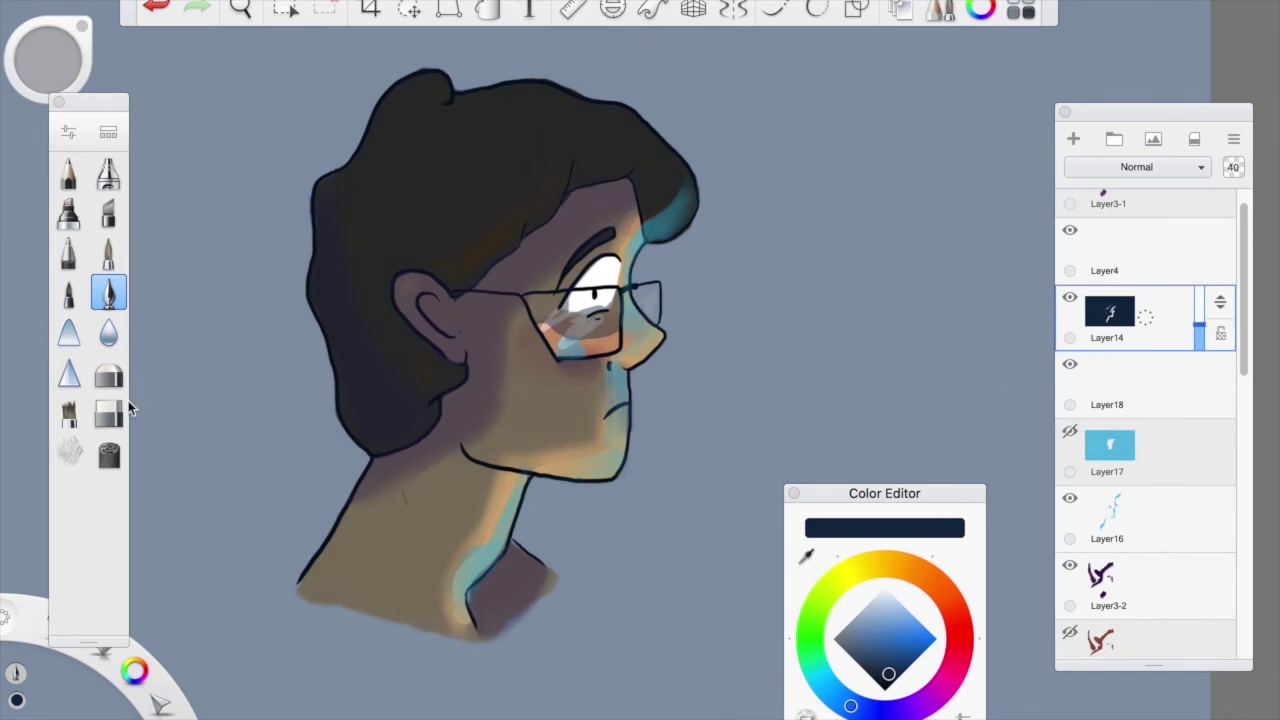
Soften the edge of the repainted navy shadow inside the glasses lens with the soft eraser
left_click(108, 374)
left_click(240, 8)
mouse_move(643, 400)
left_mouse_down()
mouse_move(675, 285)
mouse_move(586, 429)
mouse_move(643, 394)
left_mouse_up()
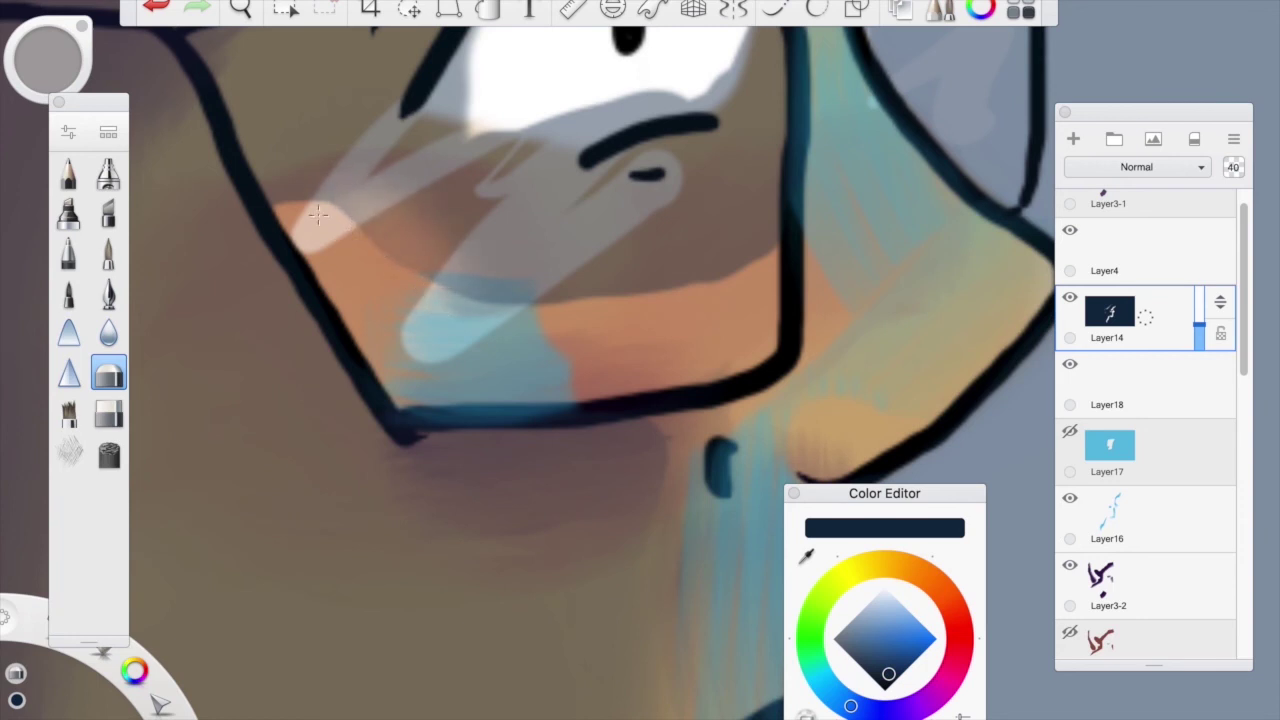
left_click_drag(560, 314, 529, 300)
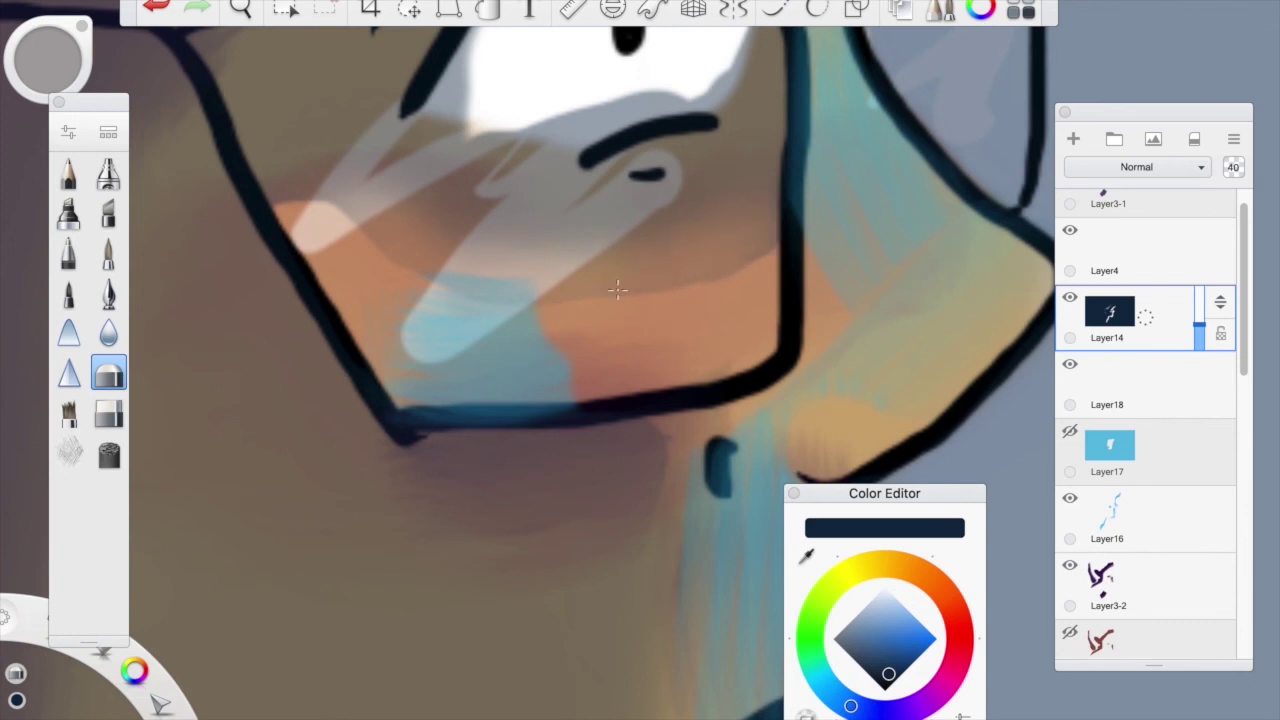
left_click(240, 8)
left_click_drag(347, 110, 366, 346)
mouse_move(640, 343)
left_mouse_down()
mouse_move(646, 363)
mouse_move(667, 364)
mouse_move(586, 357)
mouse_move(600, 371)
mouse_move(585, 309)
mouse_move(610, 330)
mouse_move(585, 309)
mouse_move(585, 334)
mouse_move(650, 335)
left_mouse_up()
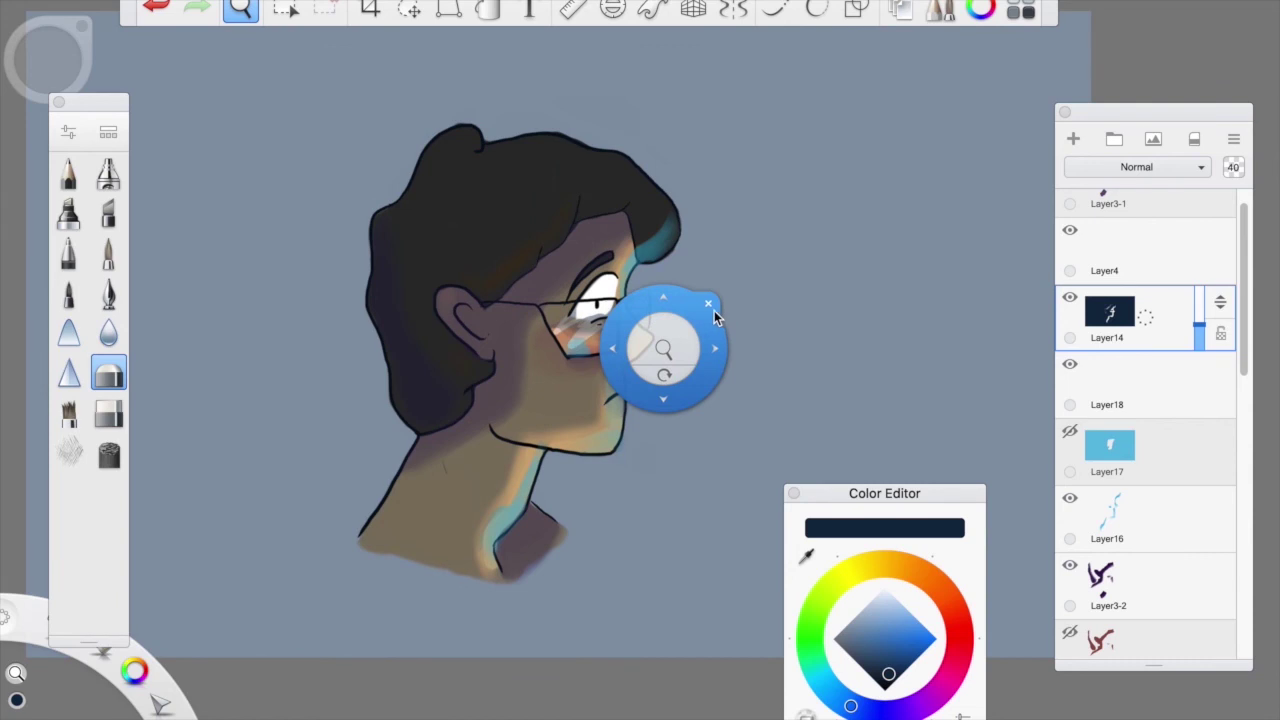
Move the flat blue fill layer directly above the background, show it and set its opacity to 100
key("m")
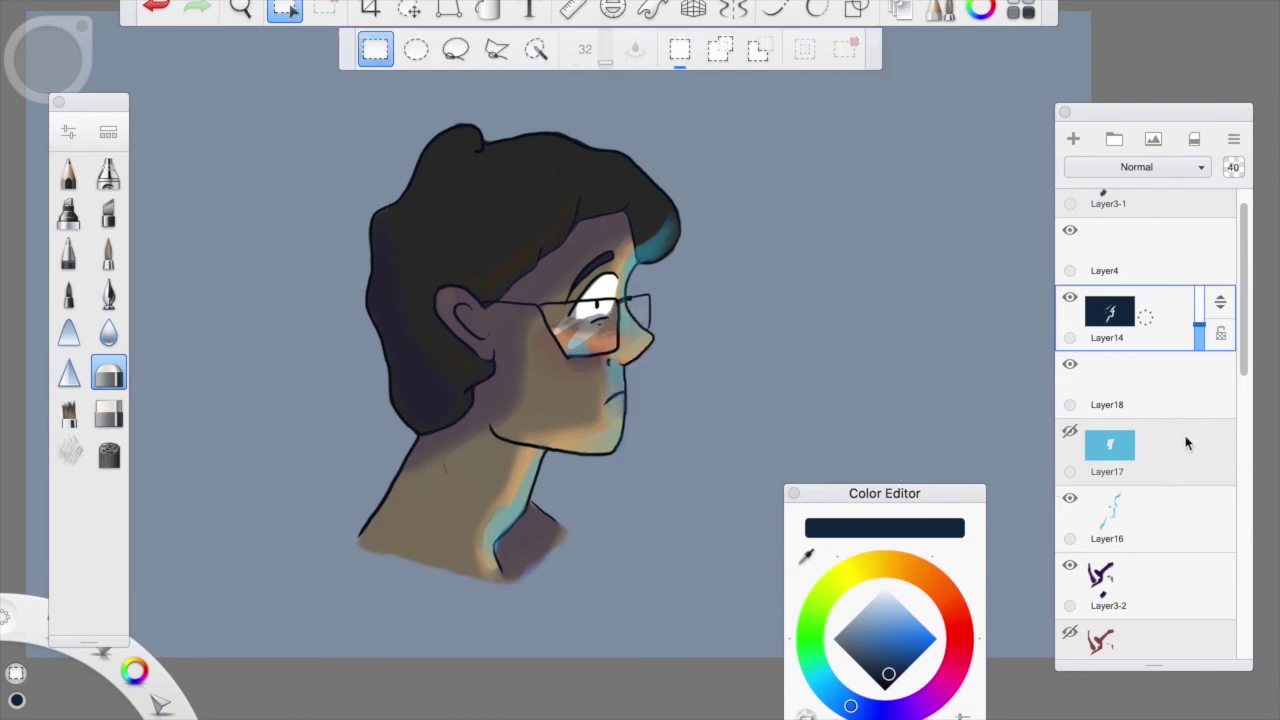
left_click(1069, 431)
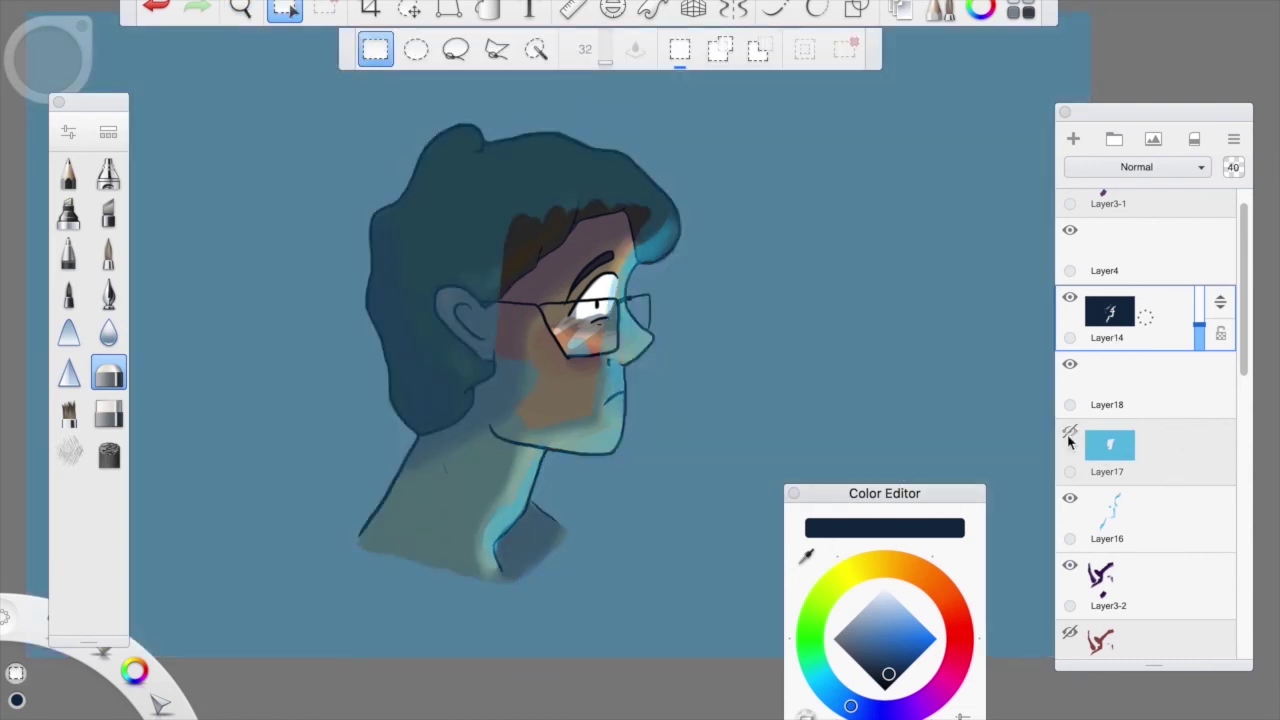
left_click(1069, 431)
left_click_drag(1147, 466, 1183, 378)
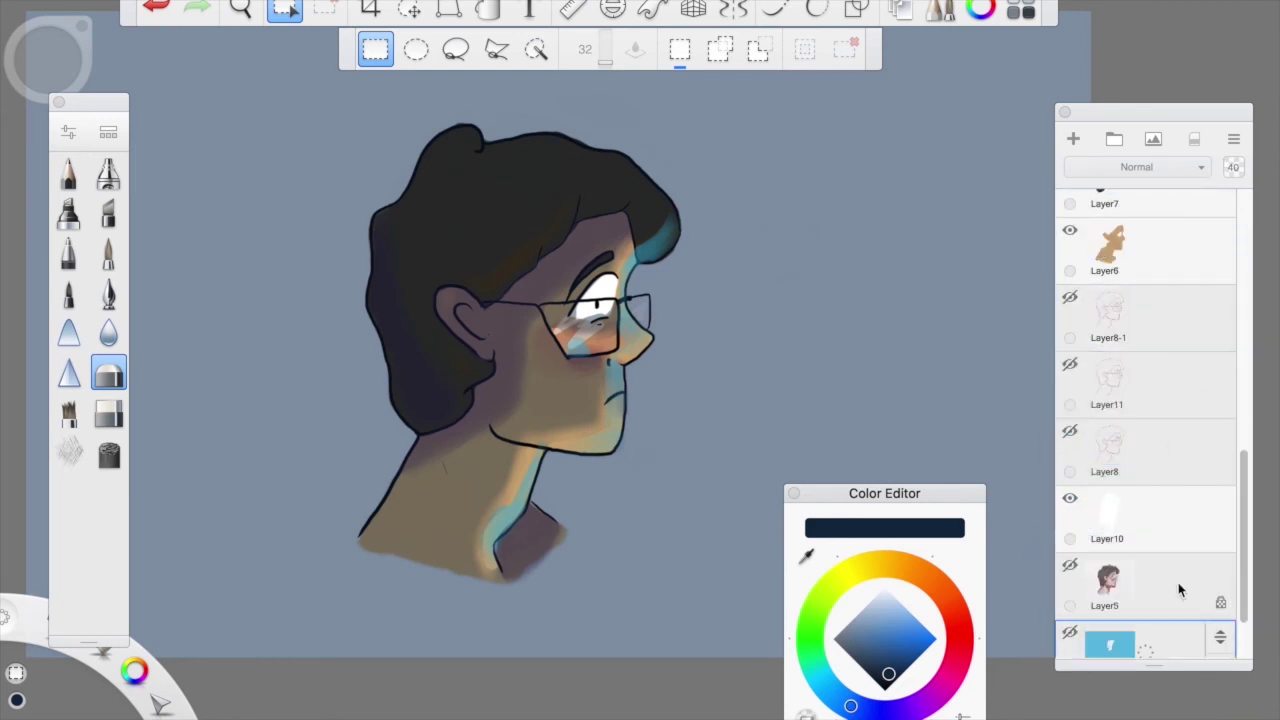
scroll(1230, 594, "down", 2)
left_click(1069, 540)
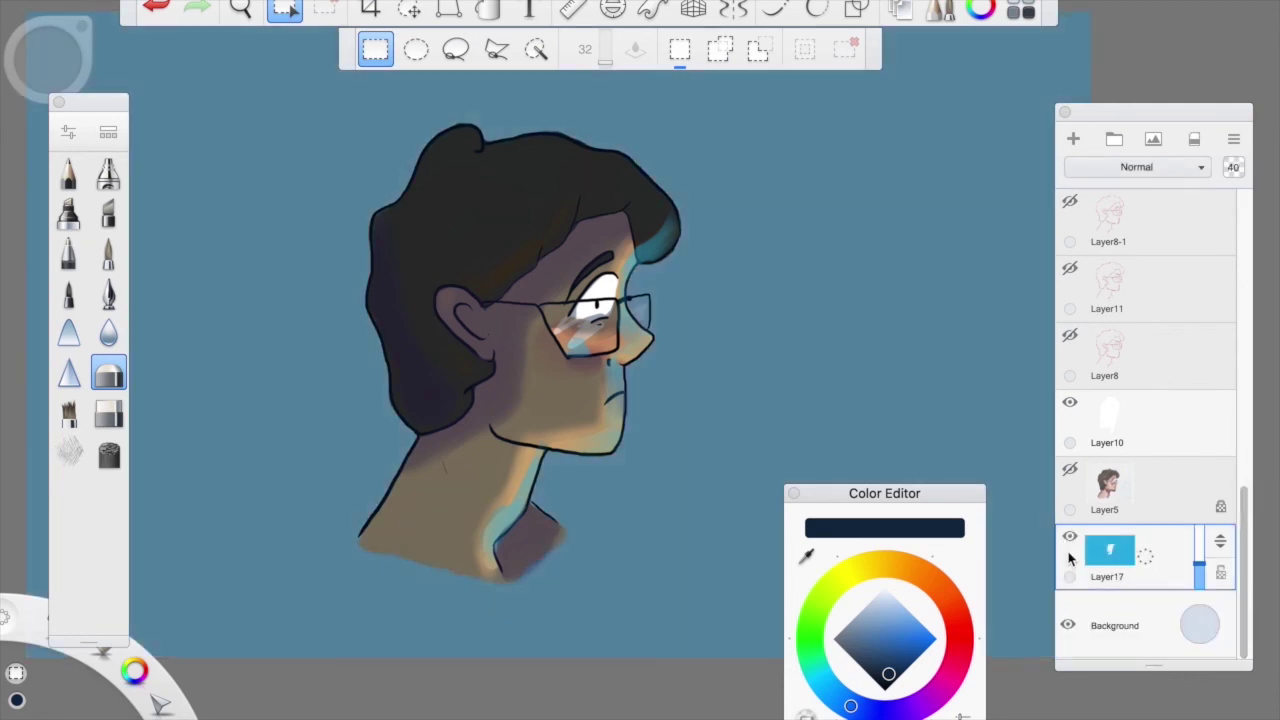
left_click_drag(1199, 570, 1186, 492)
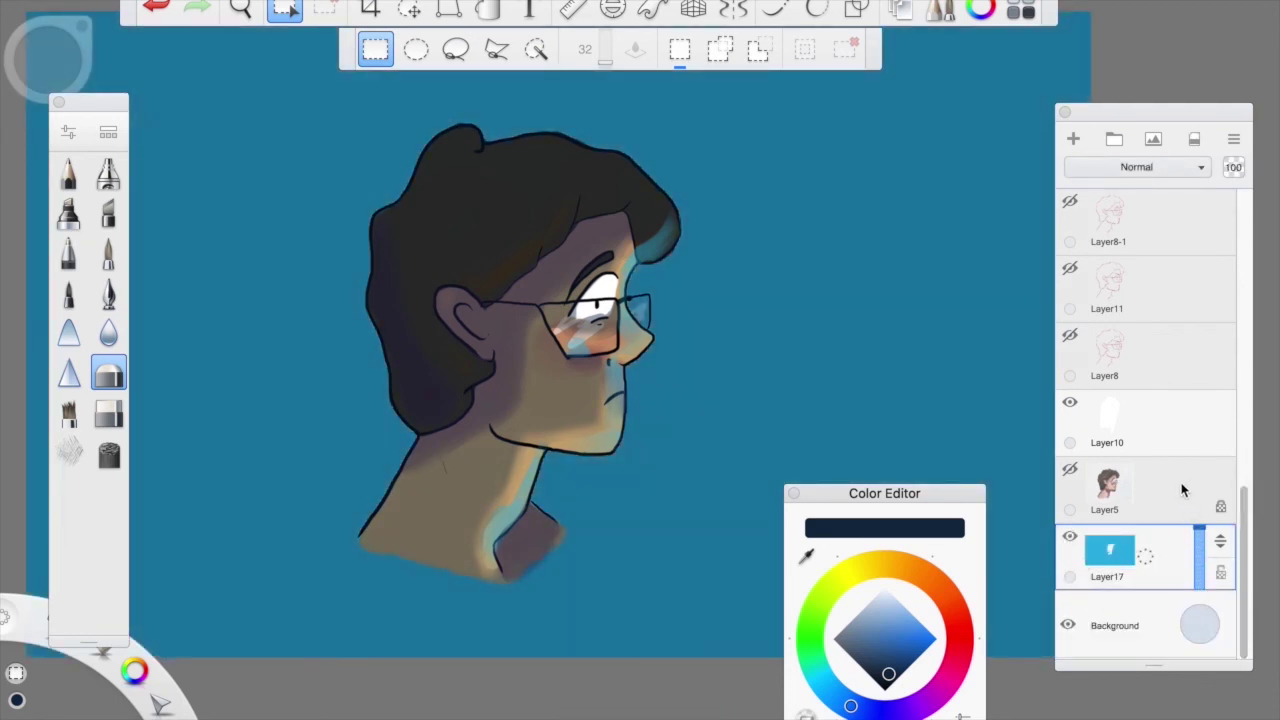
left_click(794, 493)
left_click(1151, 562)
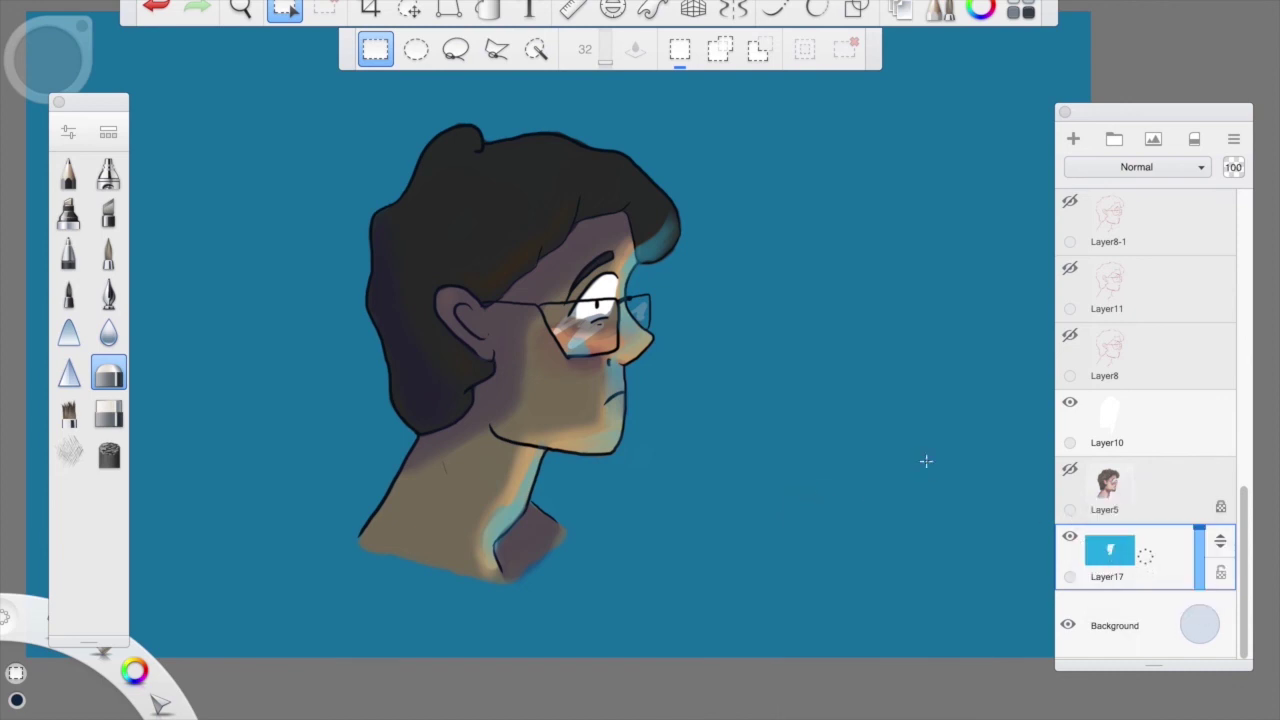
left_click(416, 49)
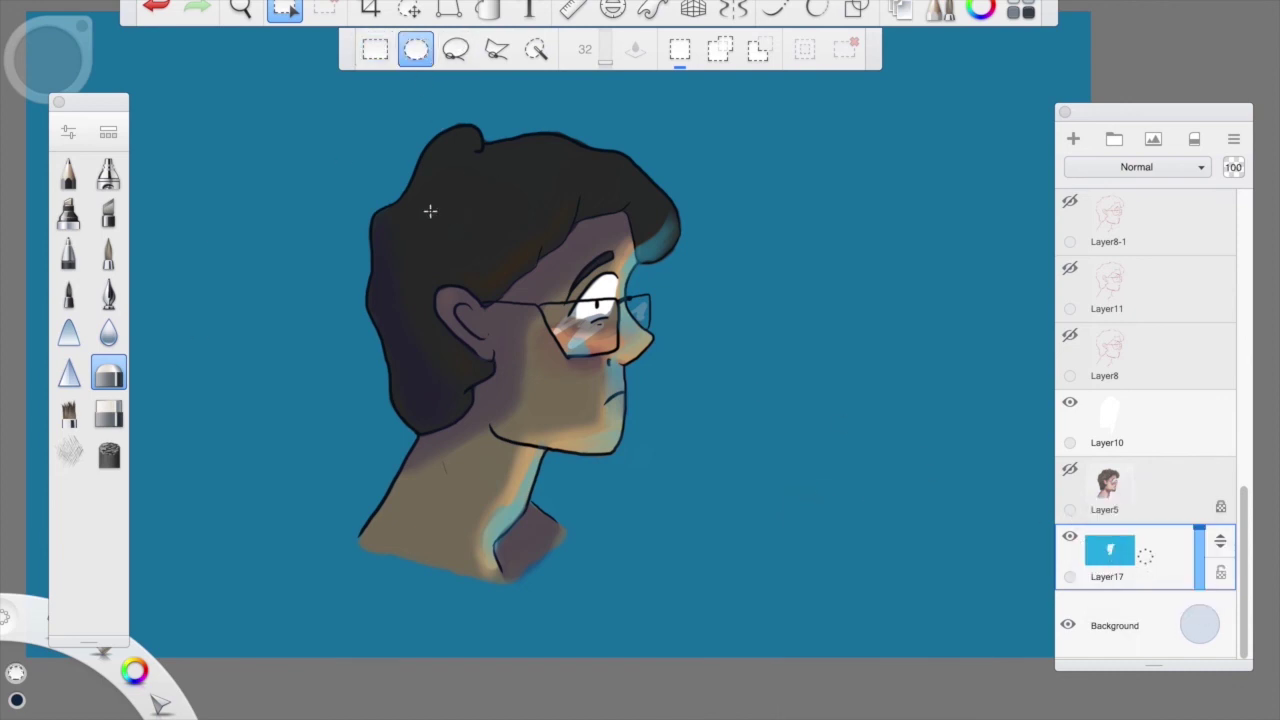
left_click_drag(388, 159, 620, 330)
left_click(409, 8)
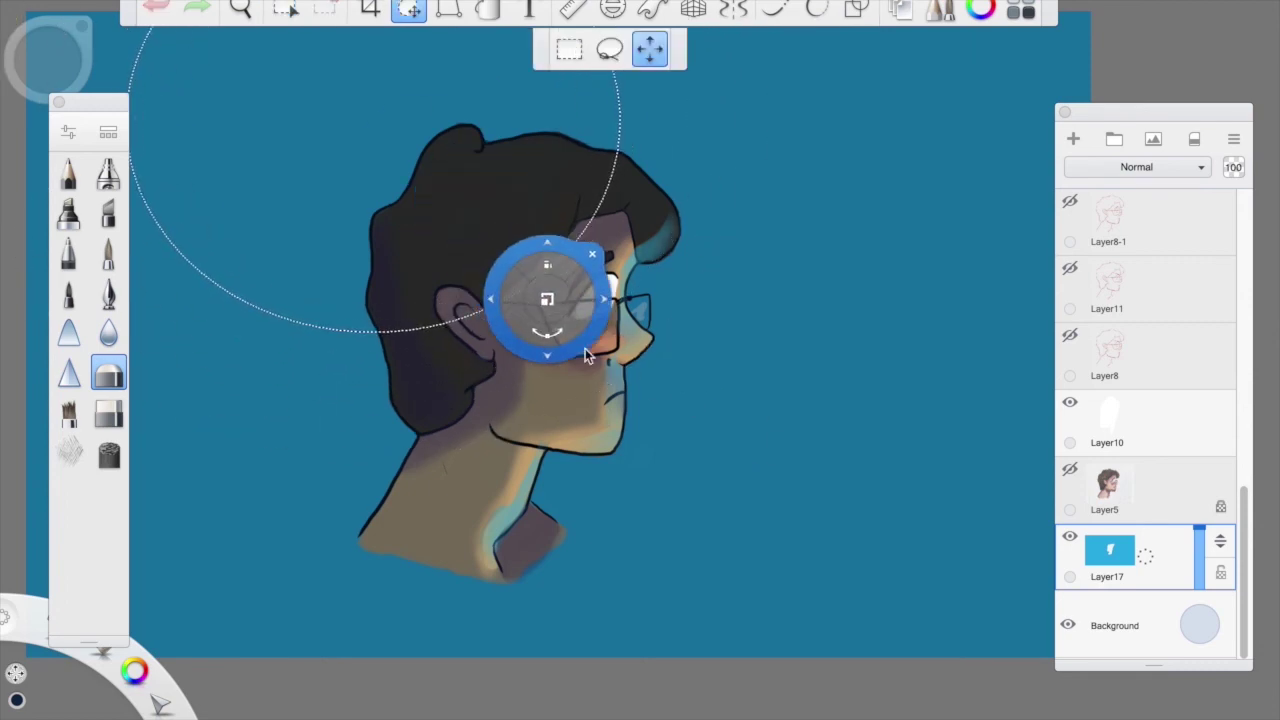
left_click_drag(631, 392, 760, 622)
key("ctrl+z")
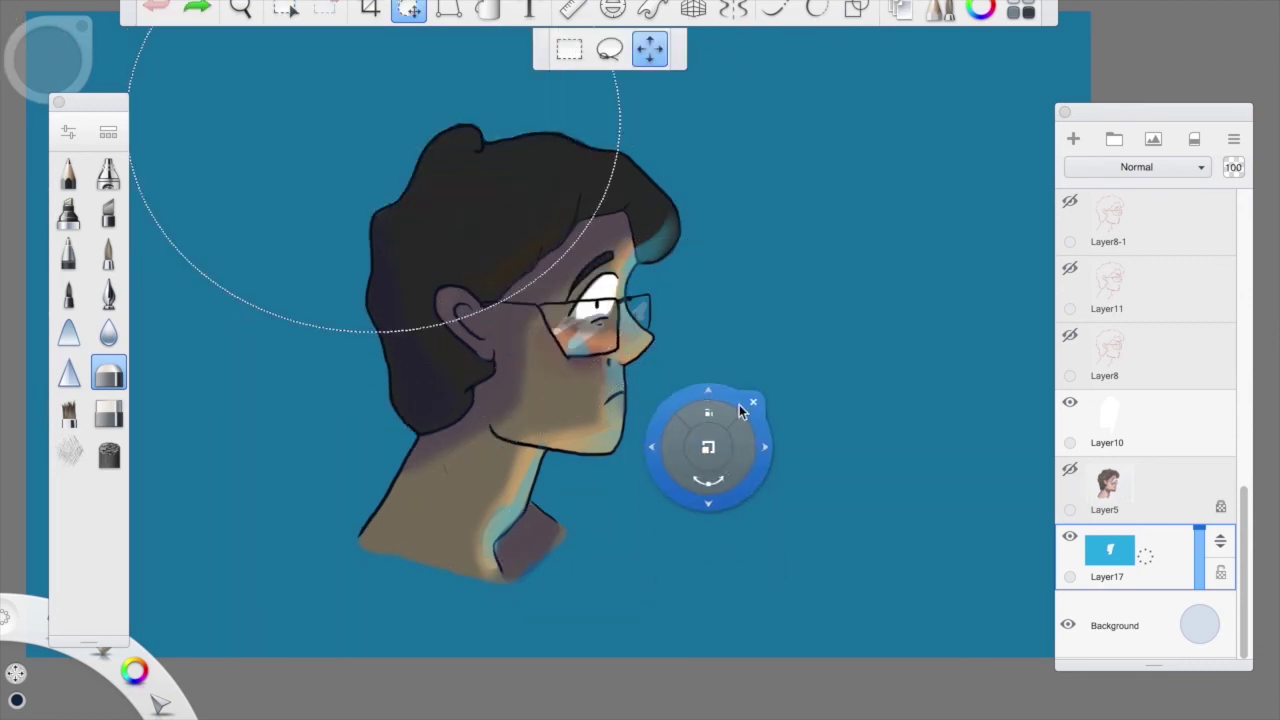
key("ctrl+z")
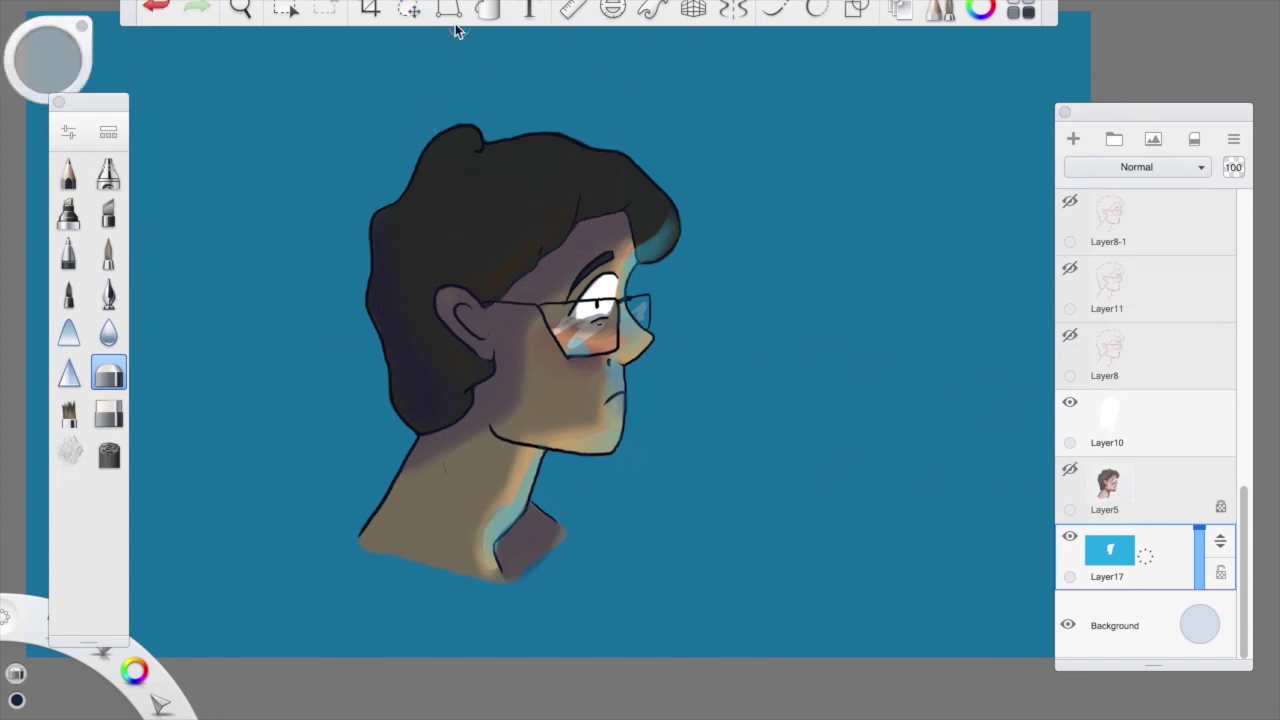
left_click(409, 8)
left_click_drag(580, 178, 752, 328)
left_click(756, 299)
Show the flat blue fill layer and sample its darkened blue from the canvas as the Inking Pen colour
left_click(1071, 538)
scroll(1240, 562, "up", 2)
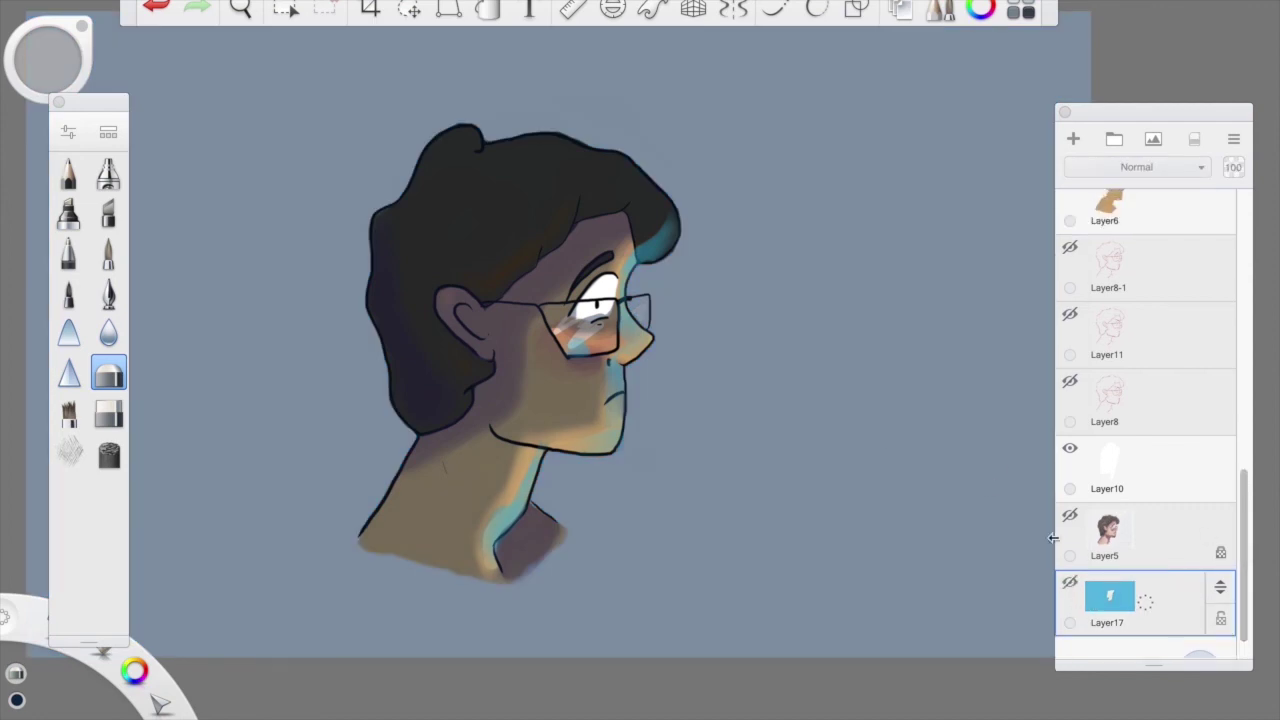
left_click(1066, 587)
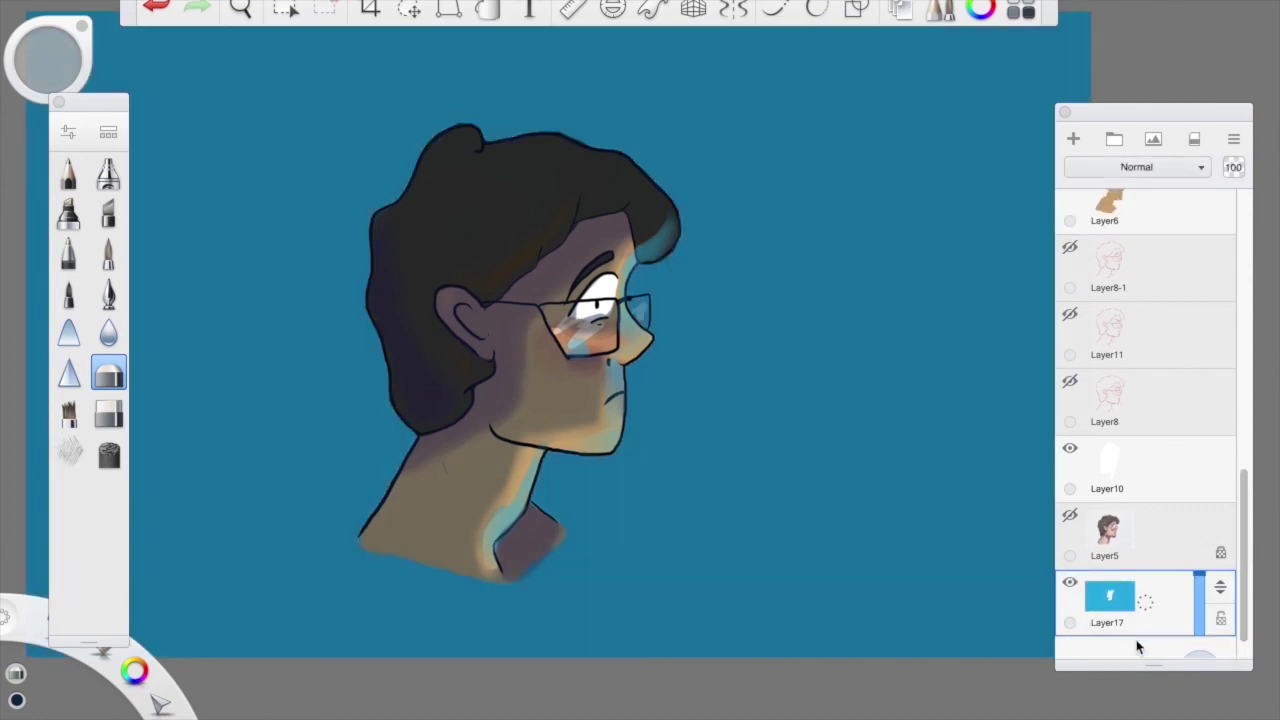
left_click(109, 293)
left_click(981, 9)
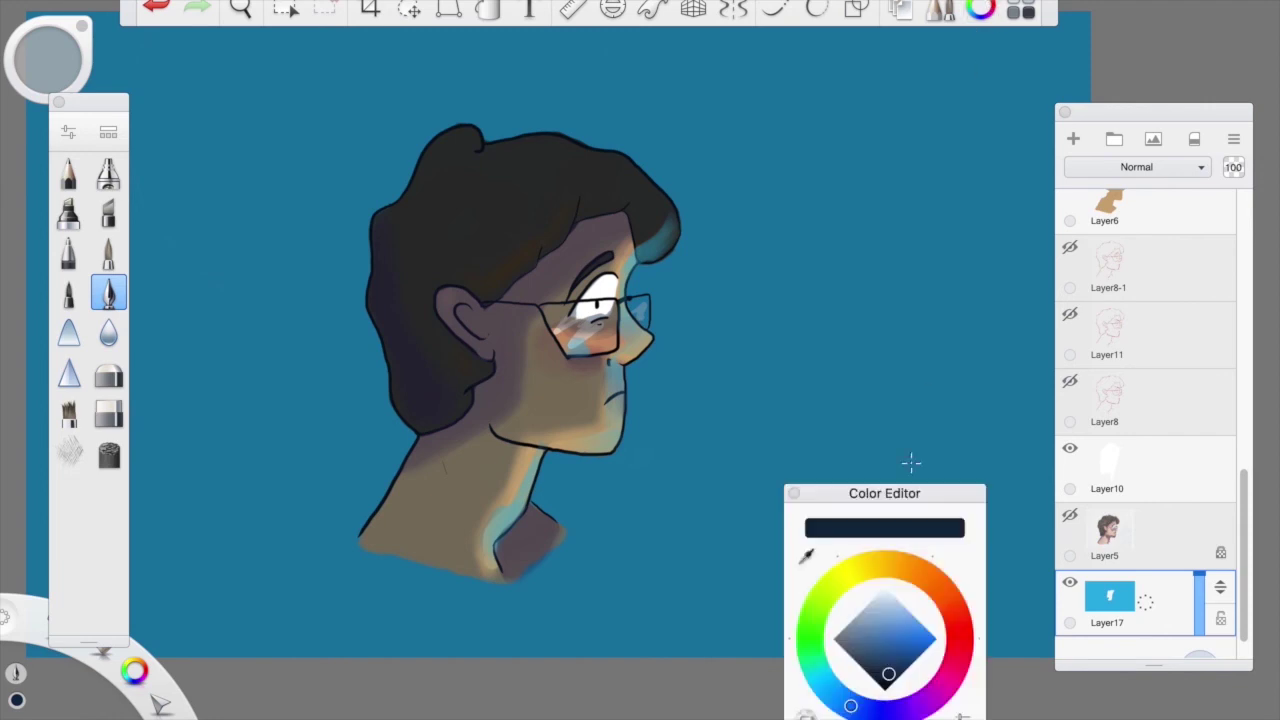
left_click(808, 557)
left_click(843, 386)
left_click(794, 493)
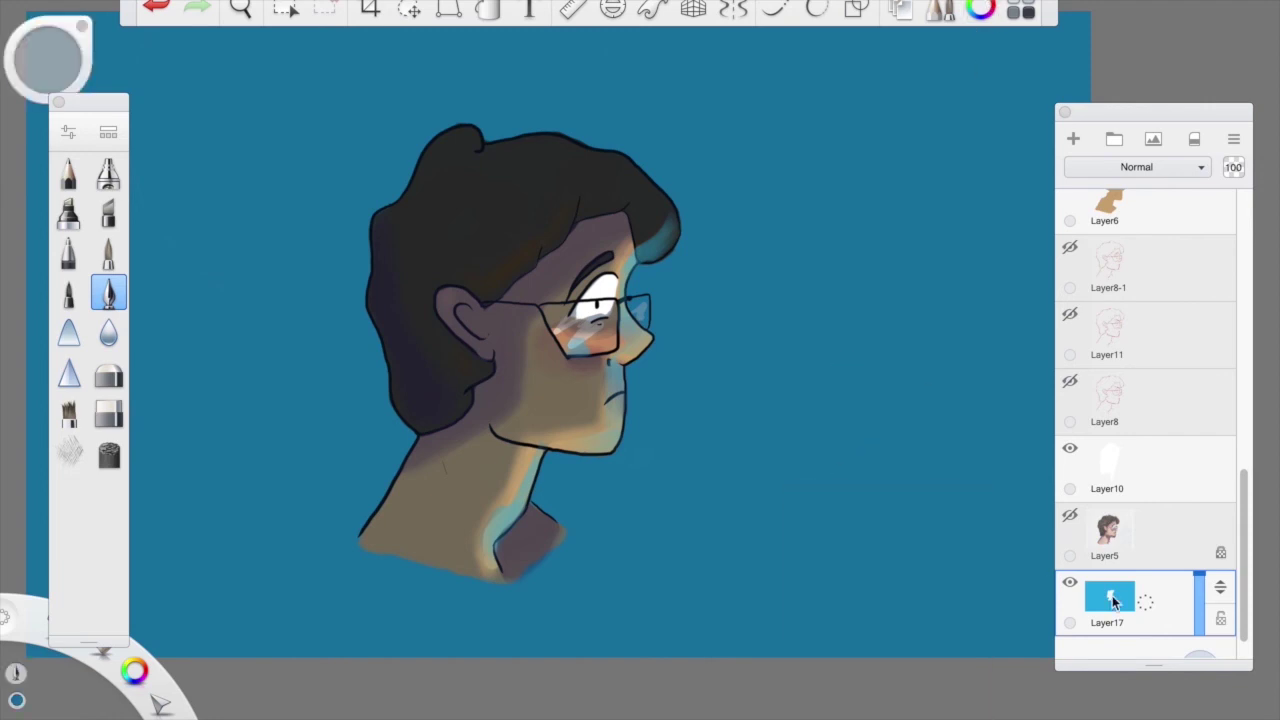
Hide the flat blue fill layer and add an empty layer directly above it
left_click(1070, 583)
left_click(1110, 596)
left_click(1131, 537)
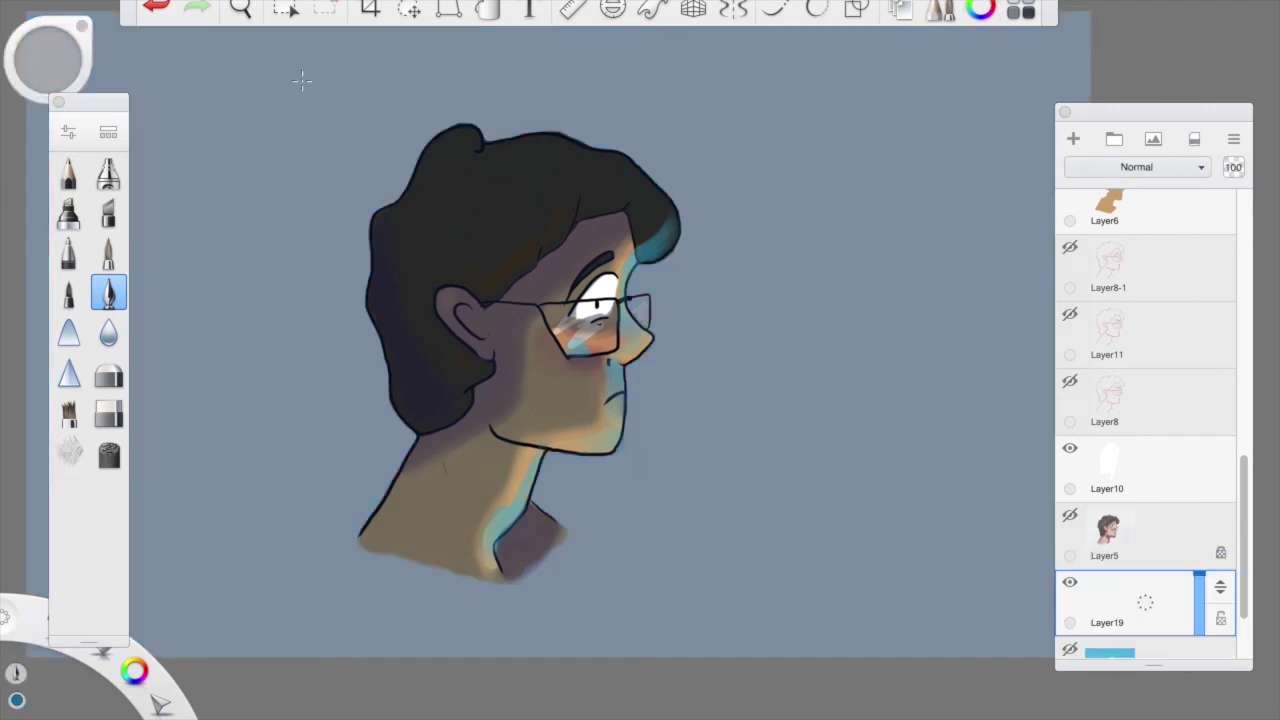
mouse_move(268, 216)
left_mouse_down()
mouse_move(443, 109)
mouse_move(551, 109)
mouse_move(571, 205)
left_mouse_up()
left_click_drag(250, 362, 370, 312)
left_click_drag(320, 380, 607, 270)
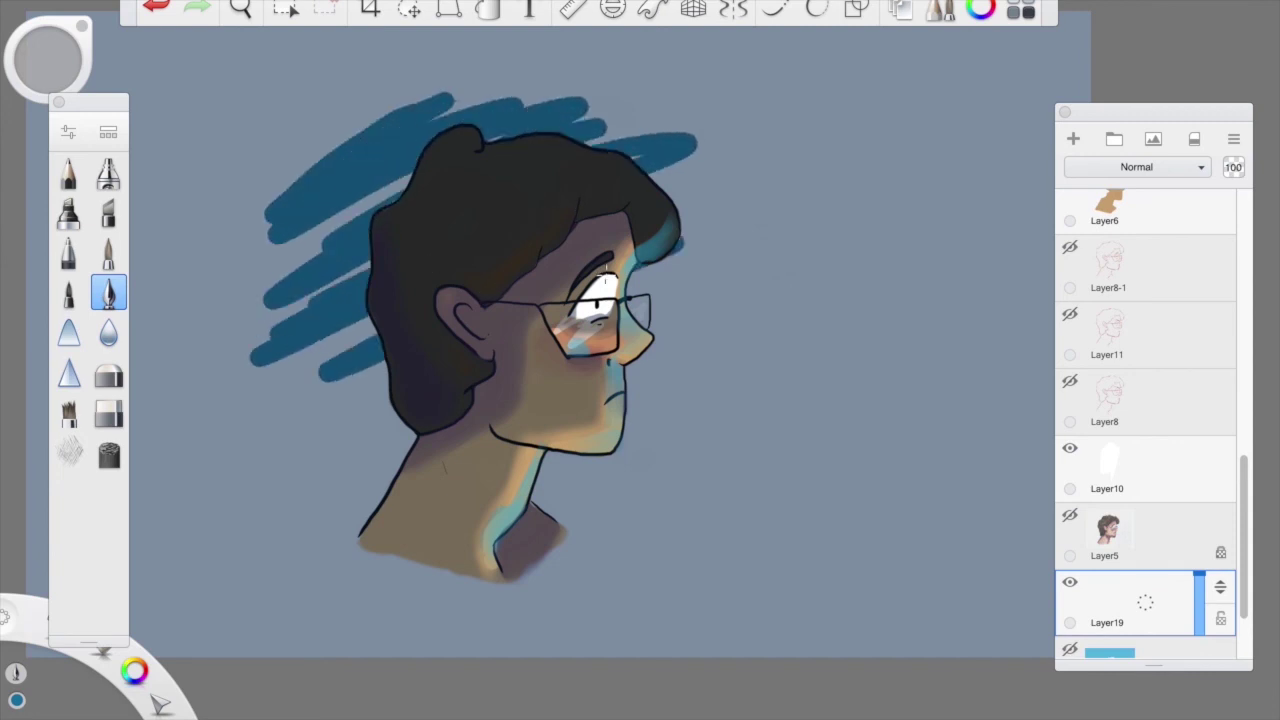
Enlarge the Inking Pen brush and undo the trial blue scribbles around the head
left_click(109, 294)
left_click_drag(1222, 666, 1262, 660)
mouse_move(411, 255)
left_mouse_down()
mouse_move(300, 250)
mouse_move(614, 186)
mouse_move(700, 203)
mouse_move(745, 335)
mouse_move(700, 470)
mouse_move(623, 537)
mouse_move(465, 558)
left_mouse_up()
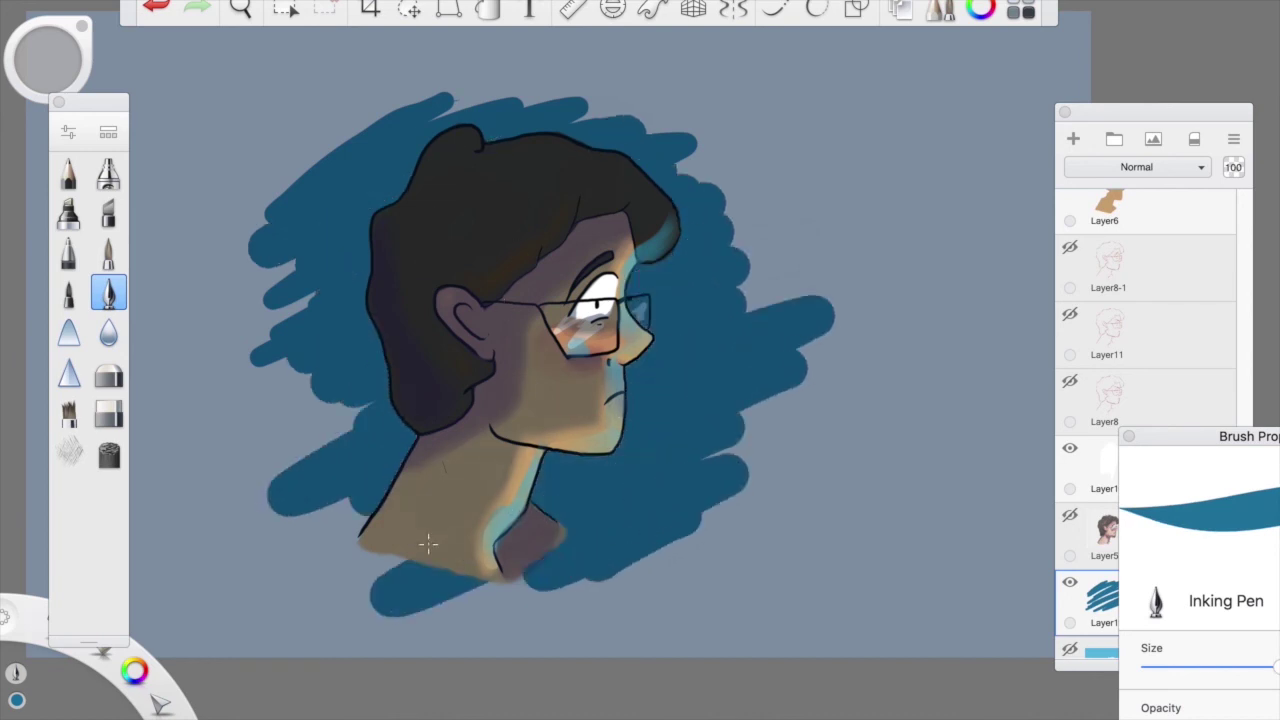
key("ctrl+z")
key("ctrl+z")
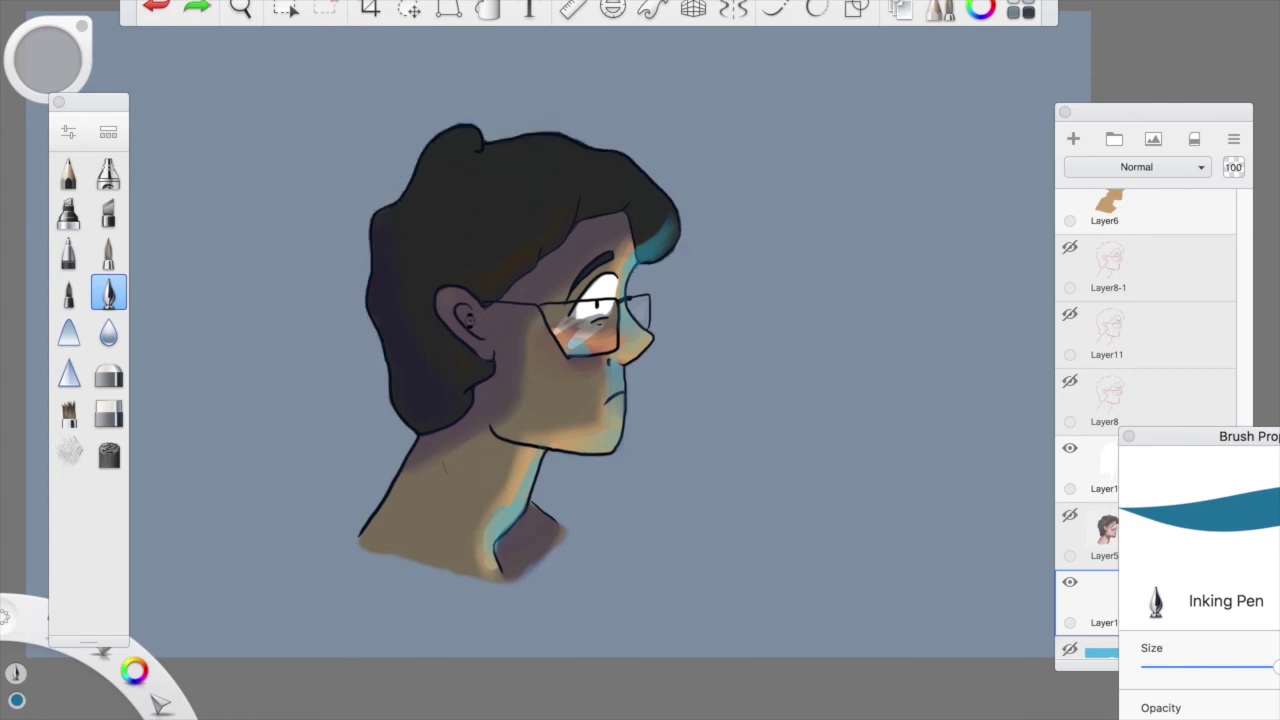
Scribble a loose blue backdrop of broad diagonal strokes around the whole head on the new layer
mouse_move(467, 226)
left_mouse_down()
mouse_move(504, 120)
mouse_move(368, 173)
mouse_move(423, 139)
mouse_move(482, 178)
mouse_move(552, 183)
mouse_move(577, 214)
mouse_move(439, 318)
mouse_move(501, 314)
mouse_move(332, 397)
mouse_move(380, 327)
mouse_move(296, 343)
mouse_move(437, 227)
mouse_move(426, 349)
mouse_move(471, 343)
mouse_move(420, 398)
mouse_move(688, 290)
mouse_move(649, 373)
mouse_move(588, 419)
mouse_move(458, 473)
mouse_move(604, 408)
mouse_move(622, 436)
mouse_move(698, 409)
mouse_move(522, 523)
mouse_move(600, 532)
left_mouse_up()
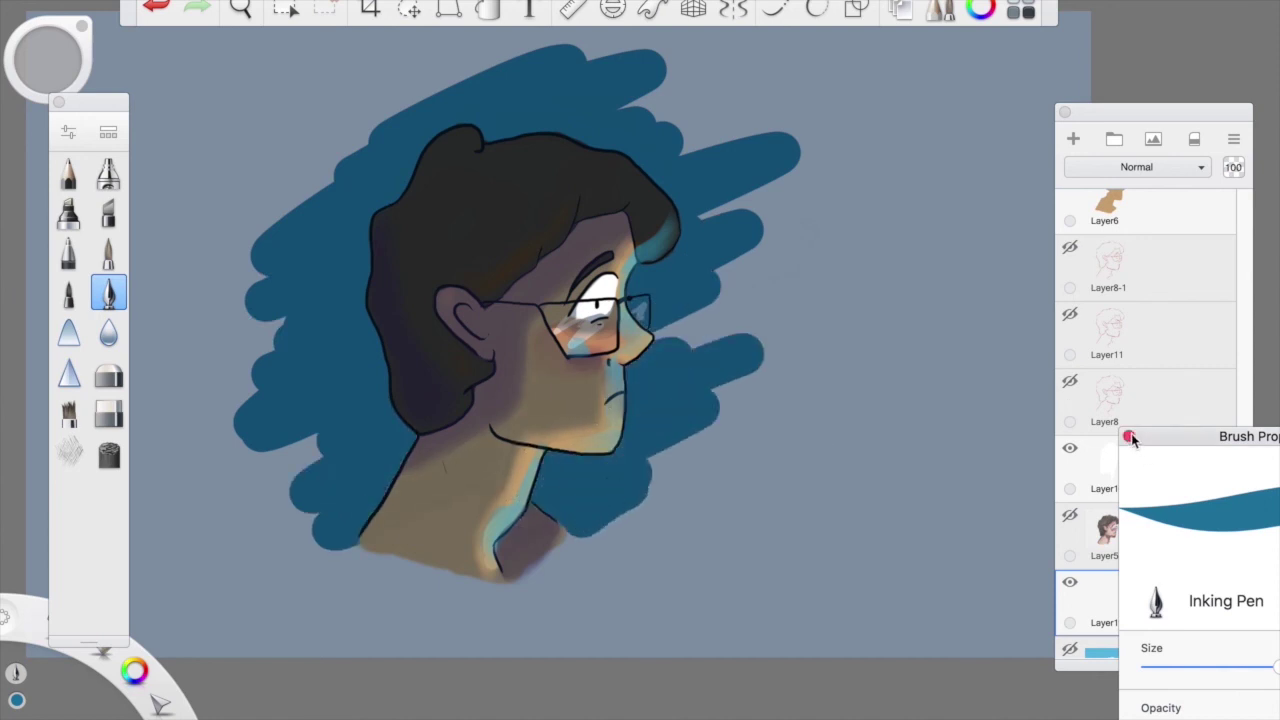
left_click(1129, 436)
mouse_move(622, 358)
left_mouse_down()
mouse_move(666, 338)
mouse_move(725, 340)
mouse_move(716, 346)
mouse_move(728, 290)
mouse_move(694, 280)
mouse_move(687, 250)
mouse_move(712, 205)
left_mouse_up()
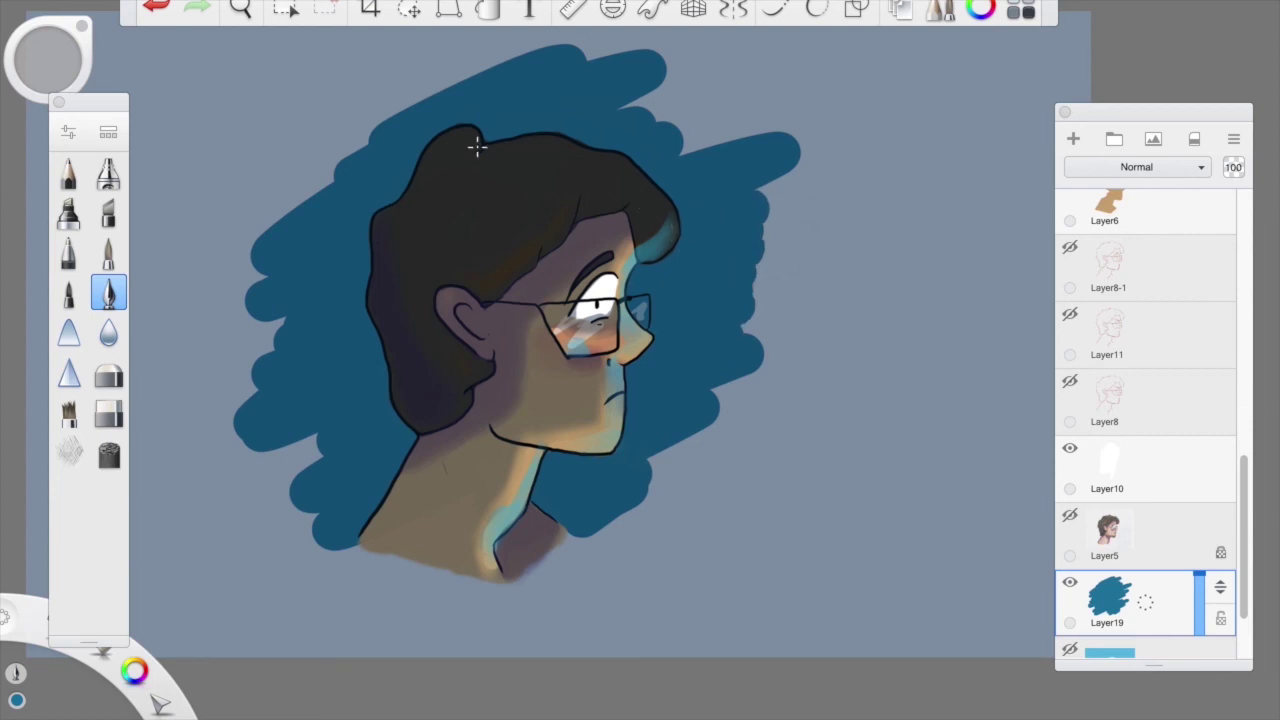
mouse_move(443, 113)
left_mouse_down()
mouse_move(319, 157)
mouse_move(410, 78)
mouse_move(463, 94)
mouse_move(383, 92)
mouse_move(452, 78)
left_mouse_up()
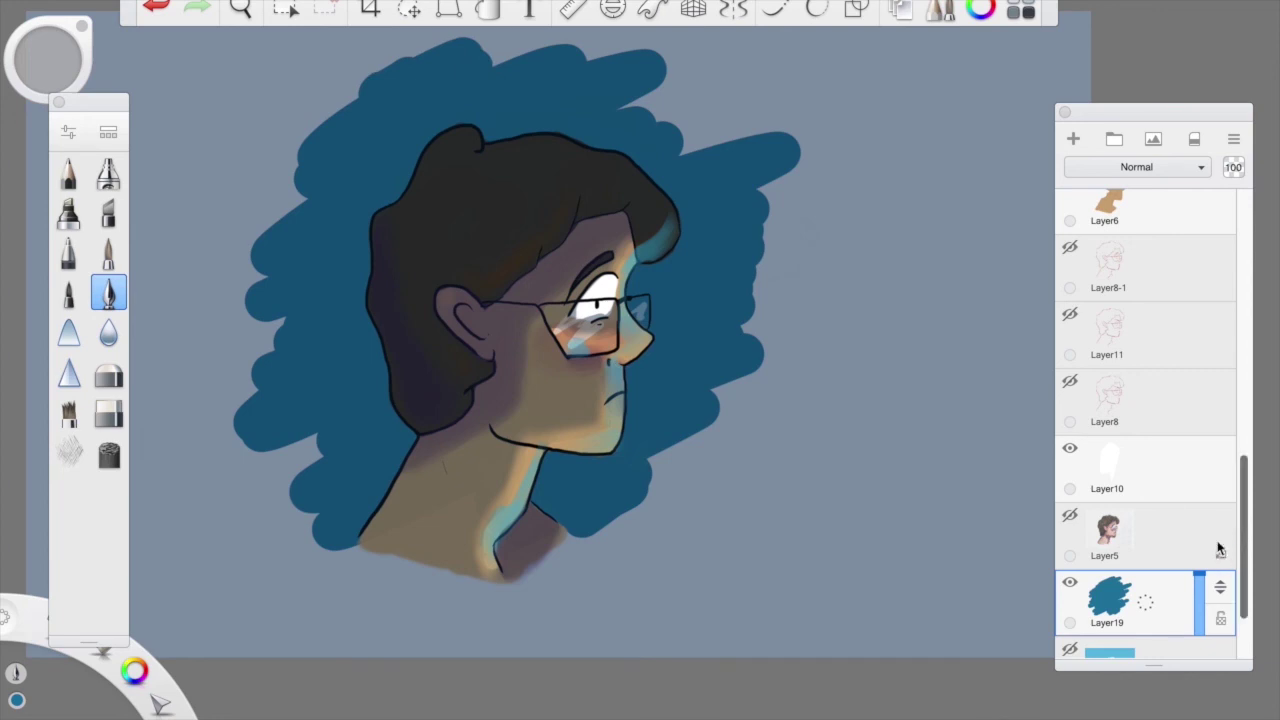
Set the pen colour to a brighter blue, comparing with the flat blue fill layer, and hide that layer again
scroll(1218, 588, "up", 1)
scroll(1235, 577, "down", 5)
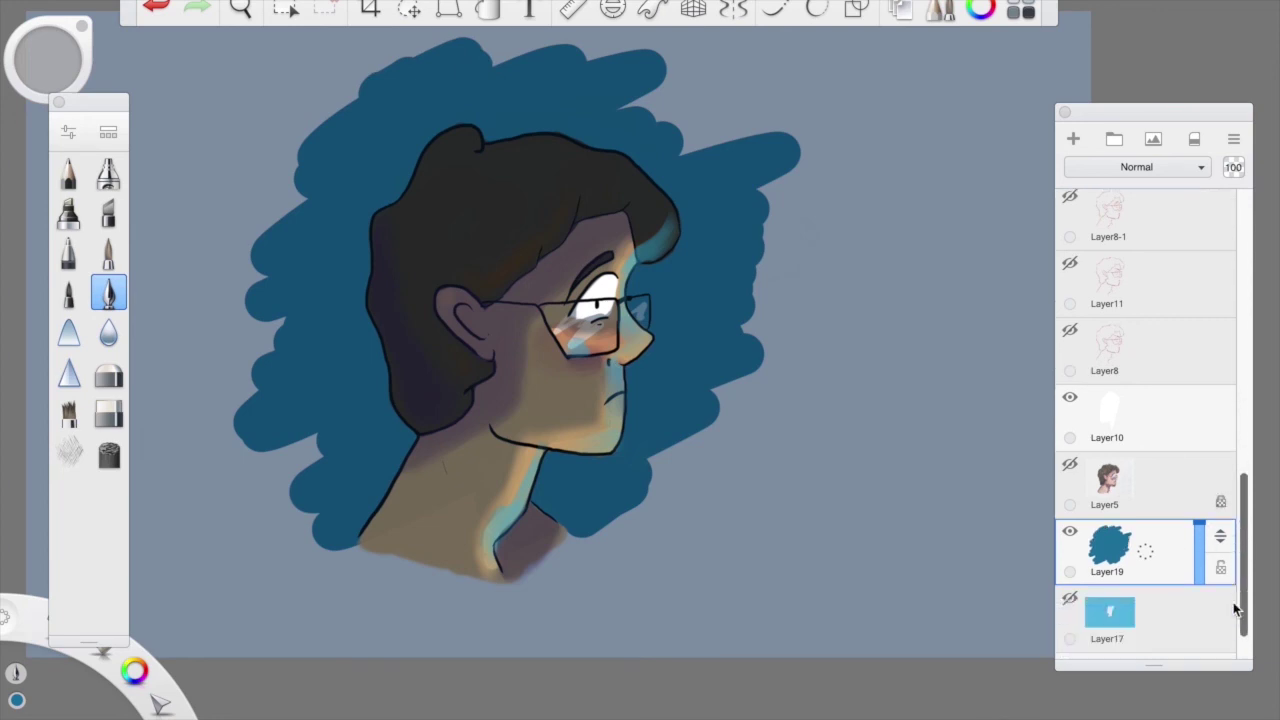
left_click(1071, 553)
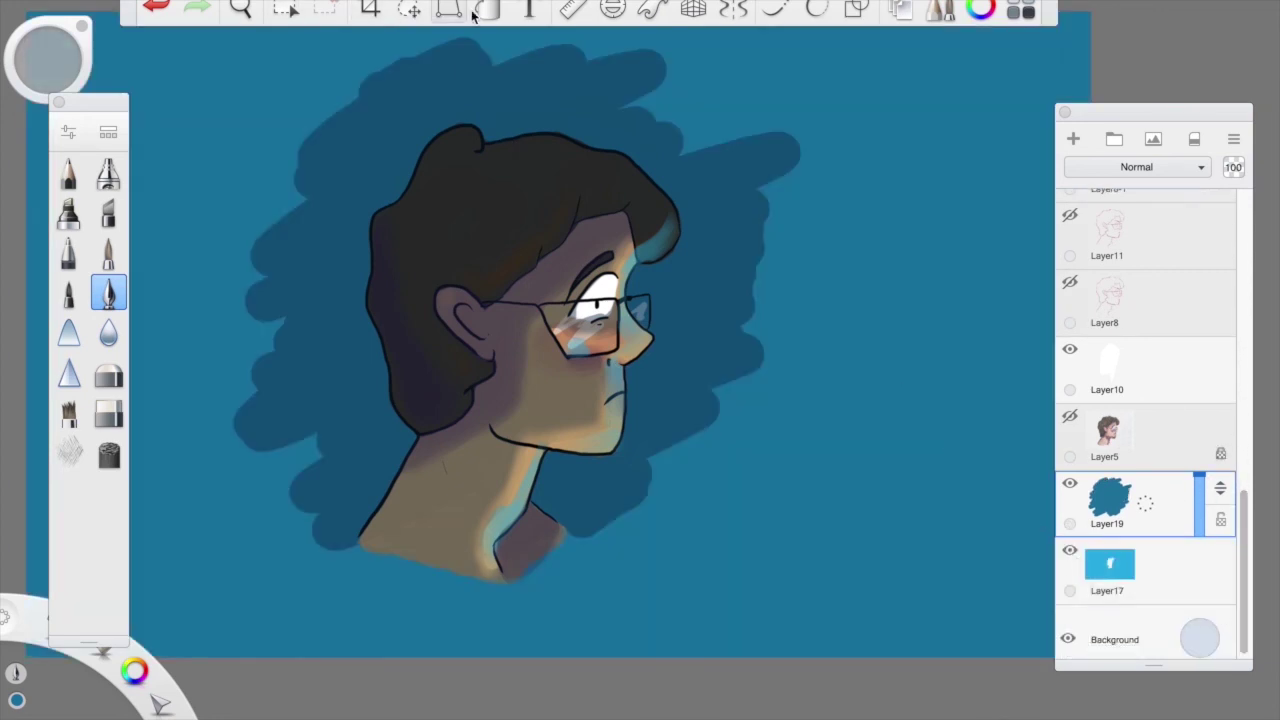
left_click(980, 10)
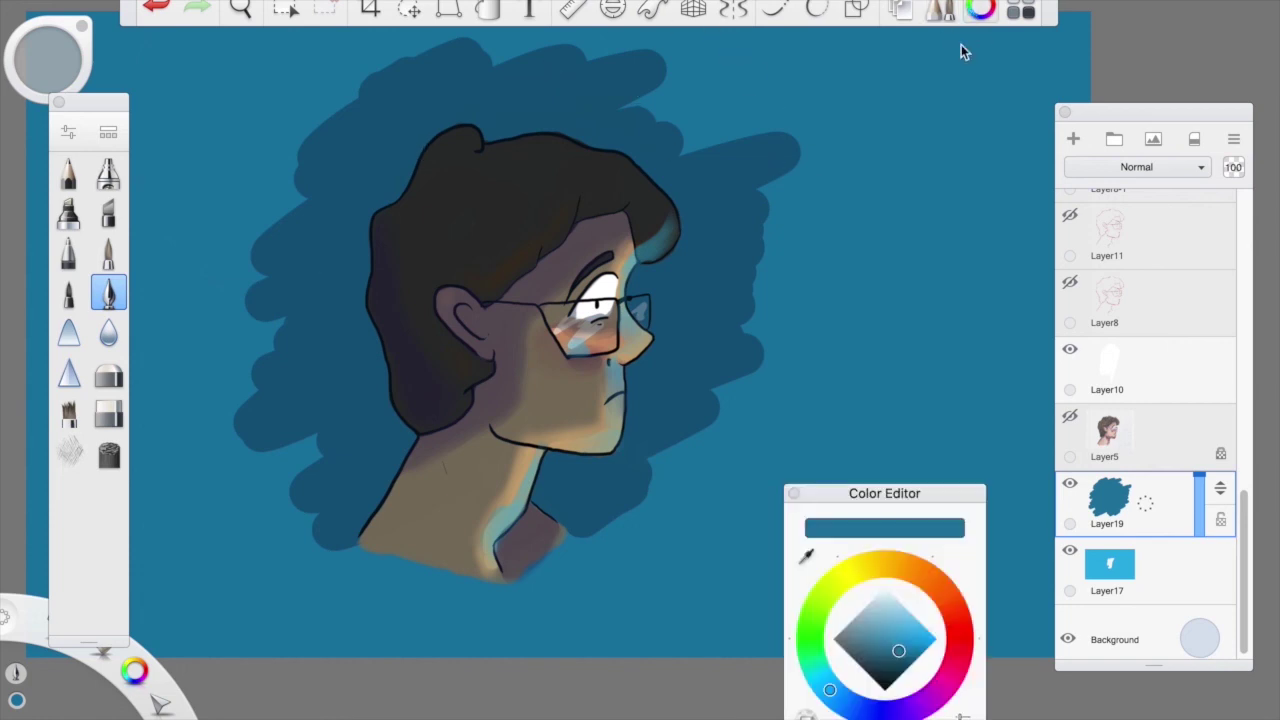
left_click(806, 556)
left_click(920, 336)
left_click(912, 635)
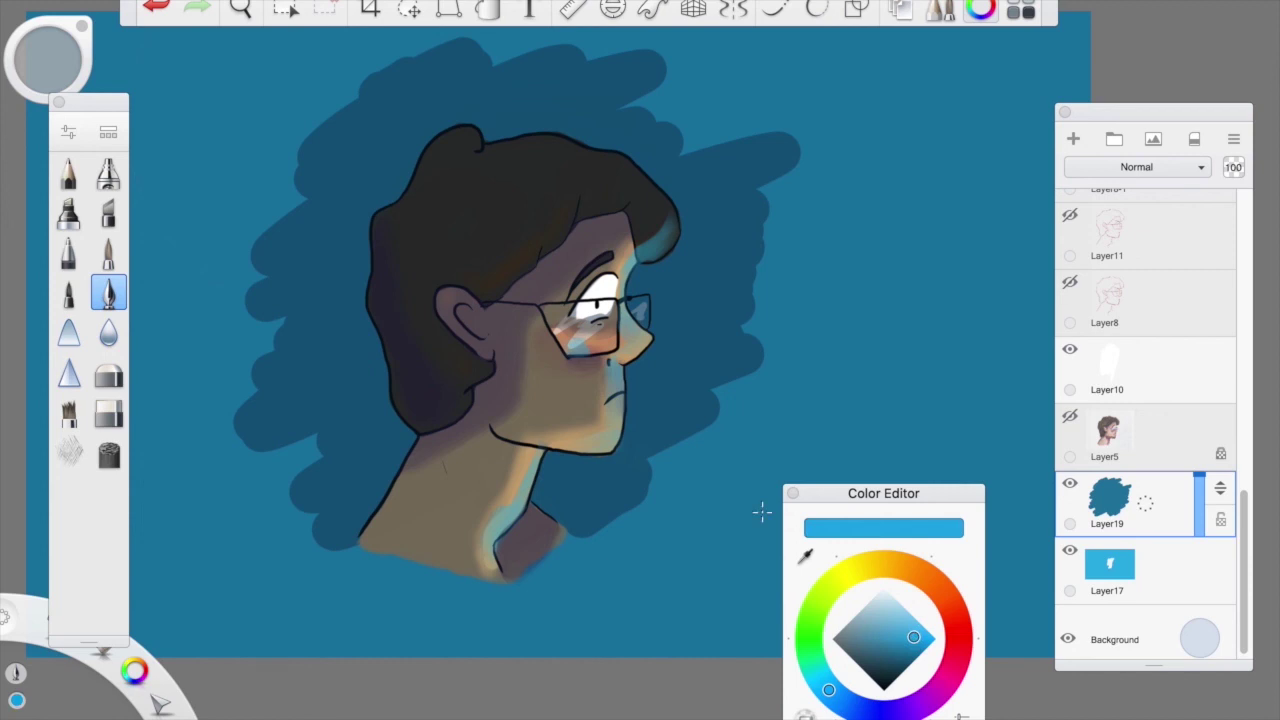
left_click(1069, 551)
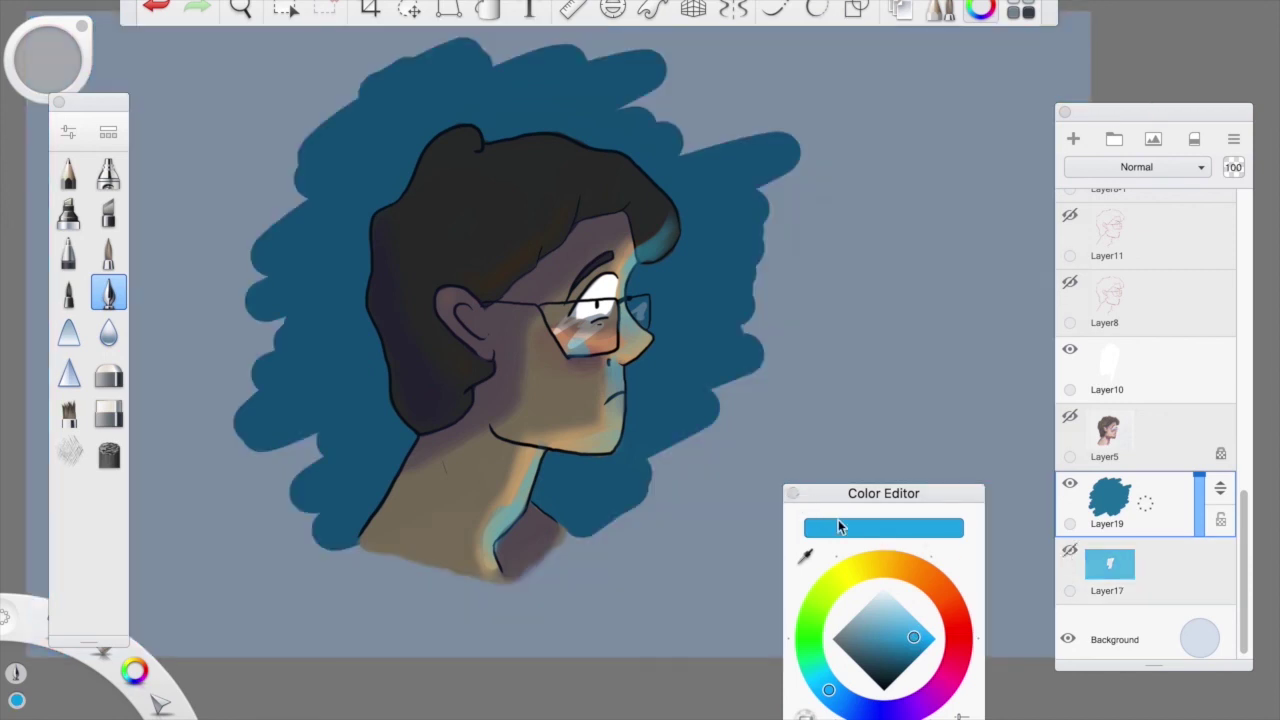
left_click(792, 493)
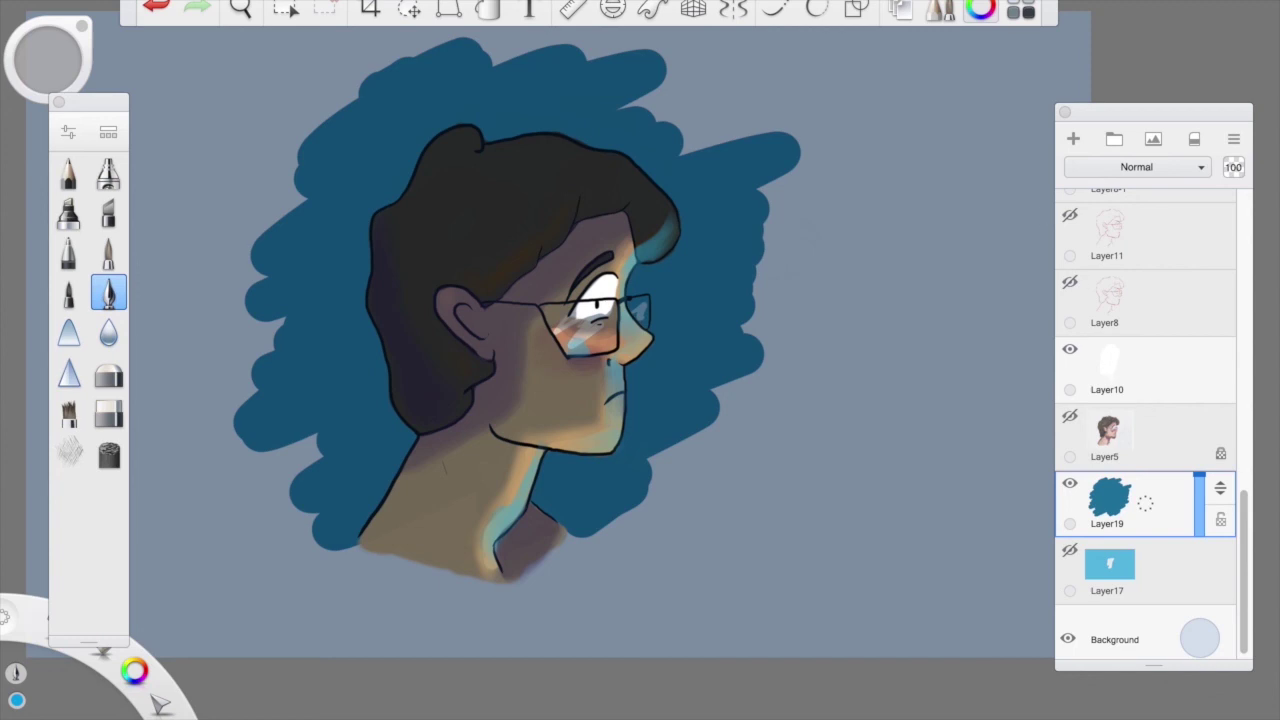
Flood fill the scribbled backdrop with the brighter blue, then refill it with a slightly darker, muted blue
key("f")
left_click(750, 313)
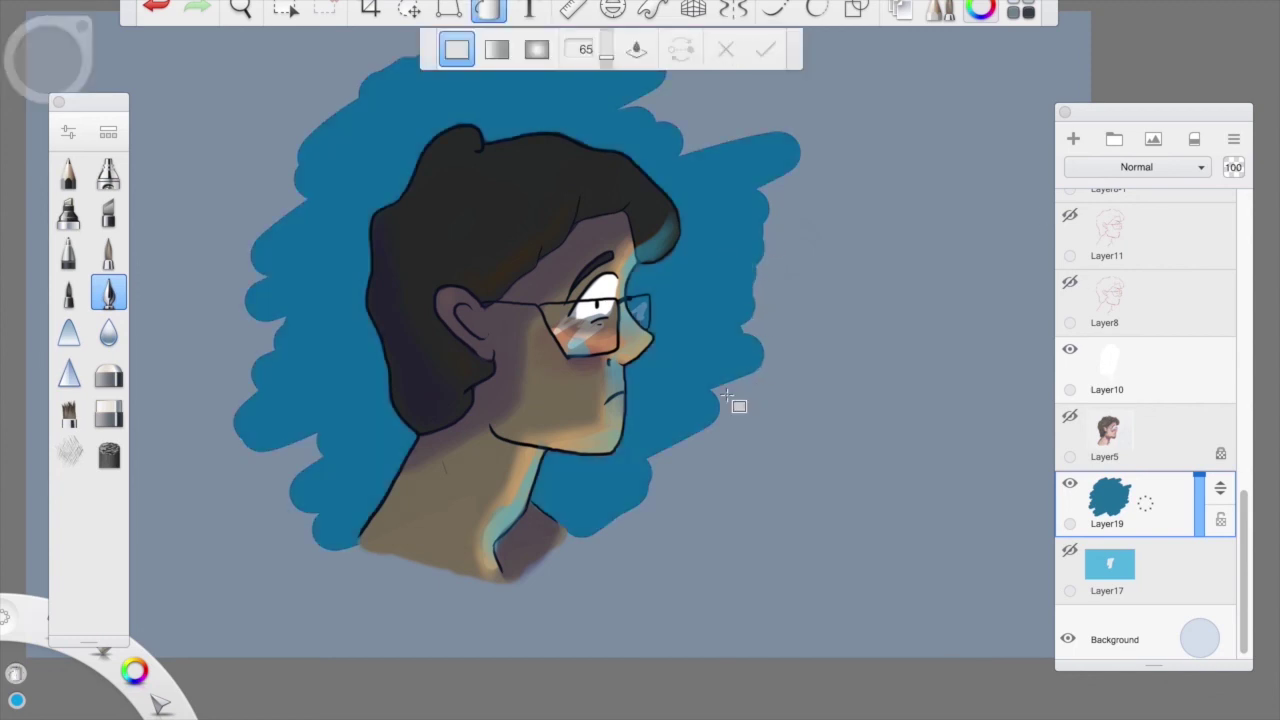
left_click(981, 14)
left_click(900, 644)
left_click(711, 237)
left_click(792, 493)
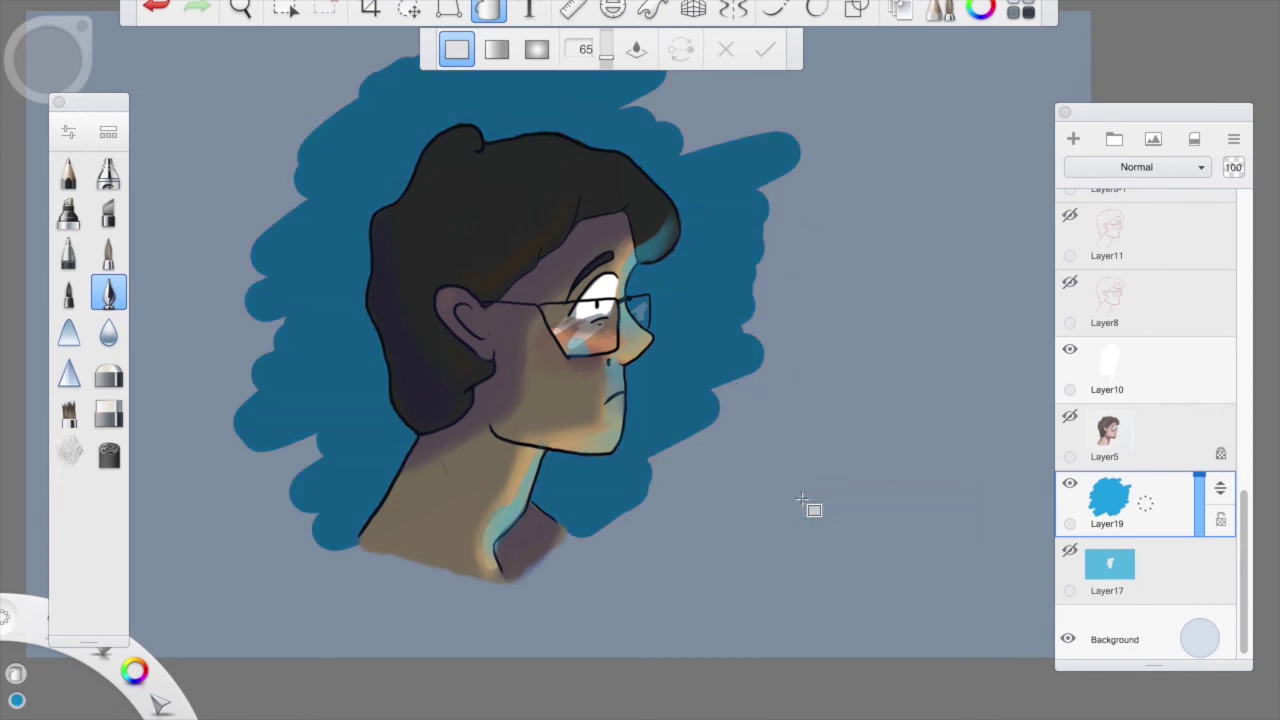
left_click(495, 16)
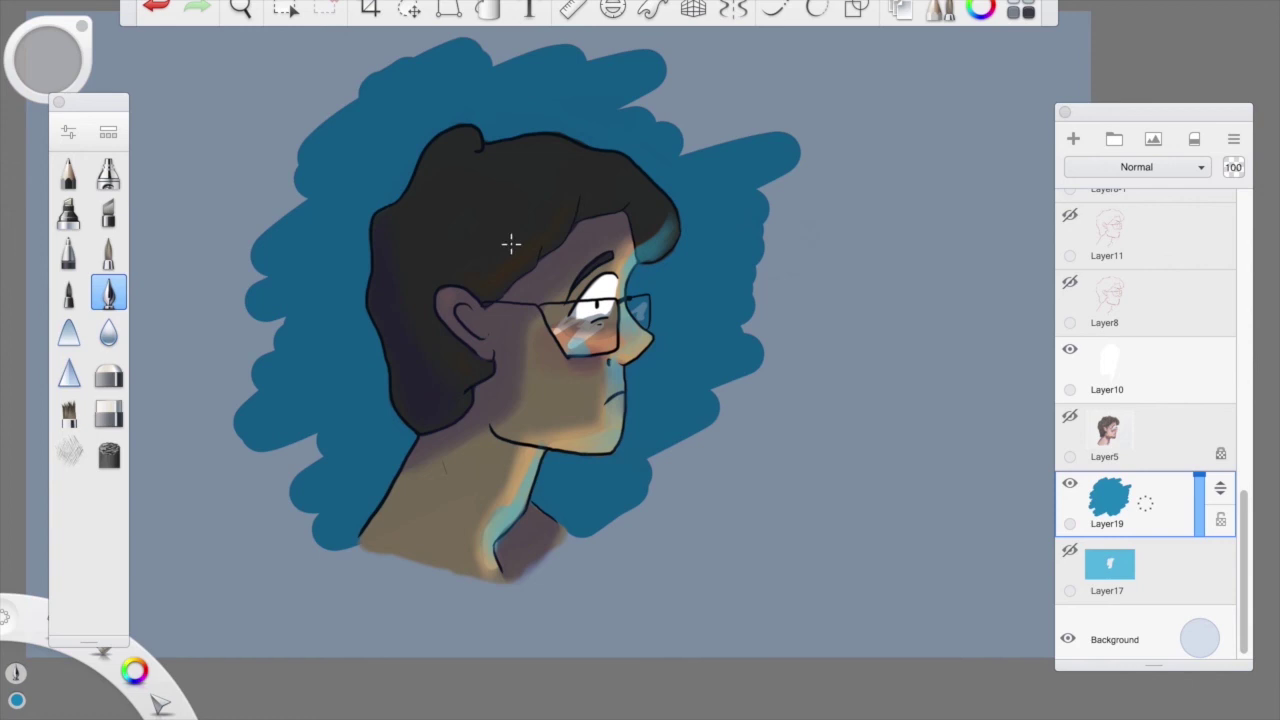
Enlarge the Hard Eraser and trim the ragged scribble ends behind the back of the head into straight edges
left_click(108, 413)
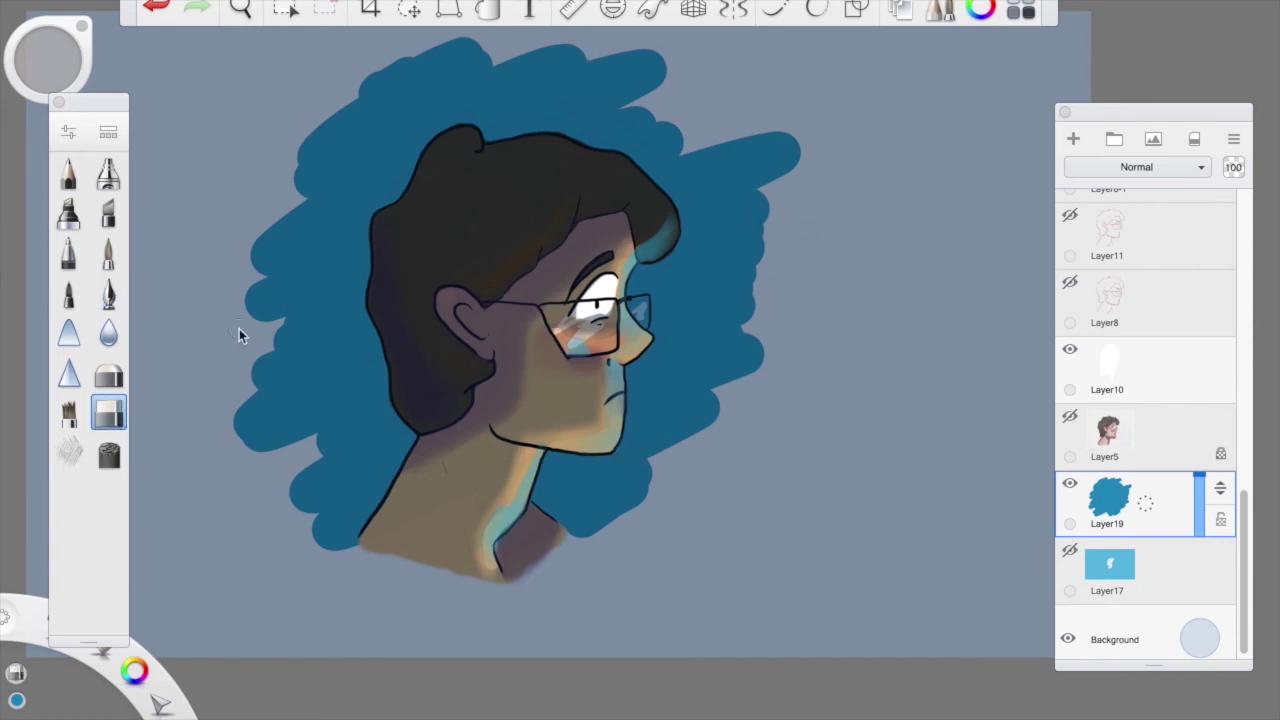
key("ctrl+z")
left_click(115, 410)
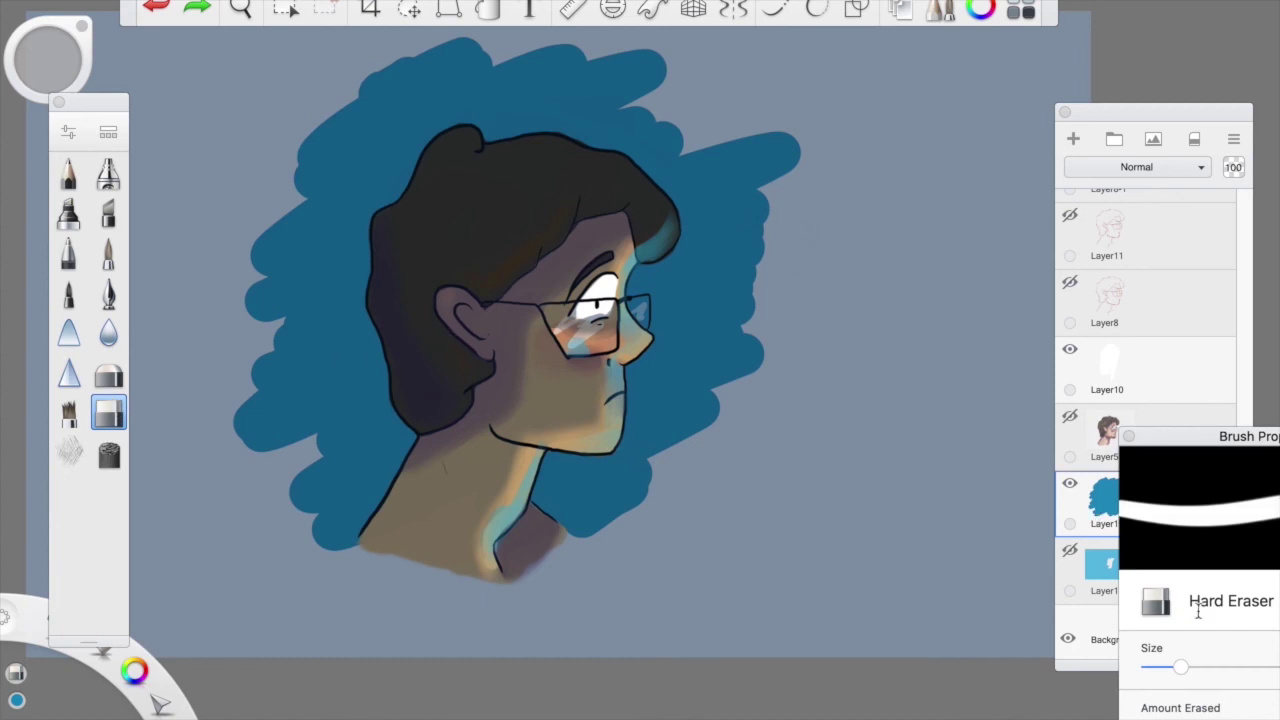
left_click_drag(1230, 666, 1248, 666)
left_click_drag(300, 140, 320, 225)
mouse_move(314, 86)
left_mouse_down()
mouse_move(243, 259)
mouse_move(331, 98)
mouse_move(245, 310)
mouse_move(341, 76)
mouse_move(228, 360)
mouse_move(227, 346)
mouse_move(243, 432)
mouse_move(240, 302)
mouse_move(308, 523)
mouse_move(279, 427)
mouse_move(356, 567)
mouse_move(251, 304)
left_mouse_up()
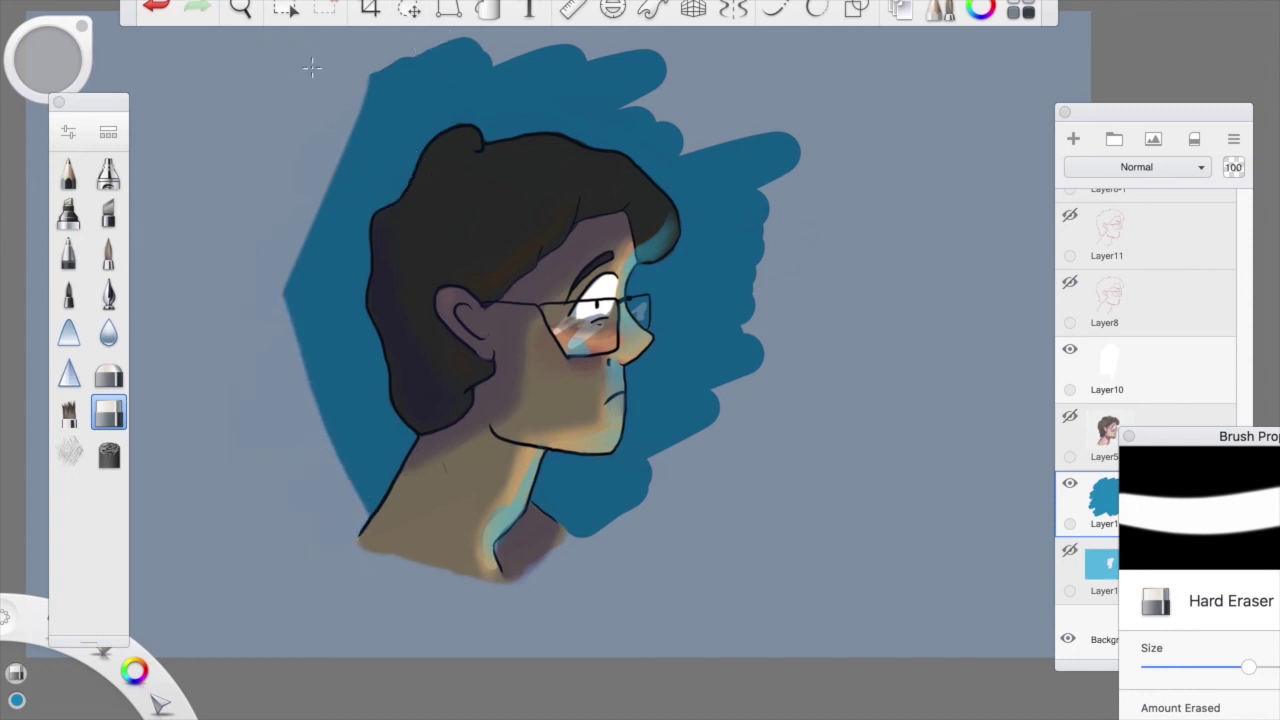
Erase the scribble ends above the head, in front of the face and below the chin to form a straight-edged backdrop
mouse_move(309, 63)
left_mouse_down()
mouse_move(387, 66)
mouse_move(364, 73)
mouse_move(573, 33)
left_mouse_up()
mouse_move(640, 66)
left_mouse_down()
mouse_move(629, 63)
mouse_move(737, 177)
mouse_move(731, 186)
mouse_move(674, 108)
mouse_move(749, 149)
mouse_move(814, 234)
left_mouse_up()
mouse_move(740, 205)
left_mouse_down()
mouse_move(766, 332)
mouse_move(739, 167)
mouse_move(763, 397)
mouse_move(735, 217)
mouse_move(754, 477)
left_mouse_up()
mouse_move(773, 348)
left_mouse_down()
mouse_move(619, 526)
mouse_move(678, 446)
mouse_move(620, 508)
left_mouse_up()
key("ctrl+z")
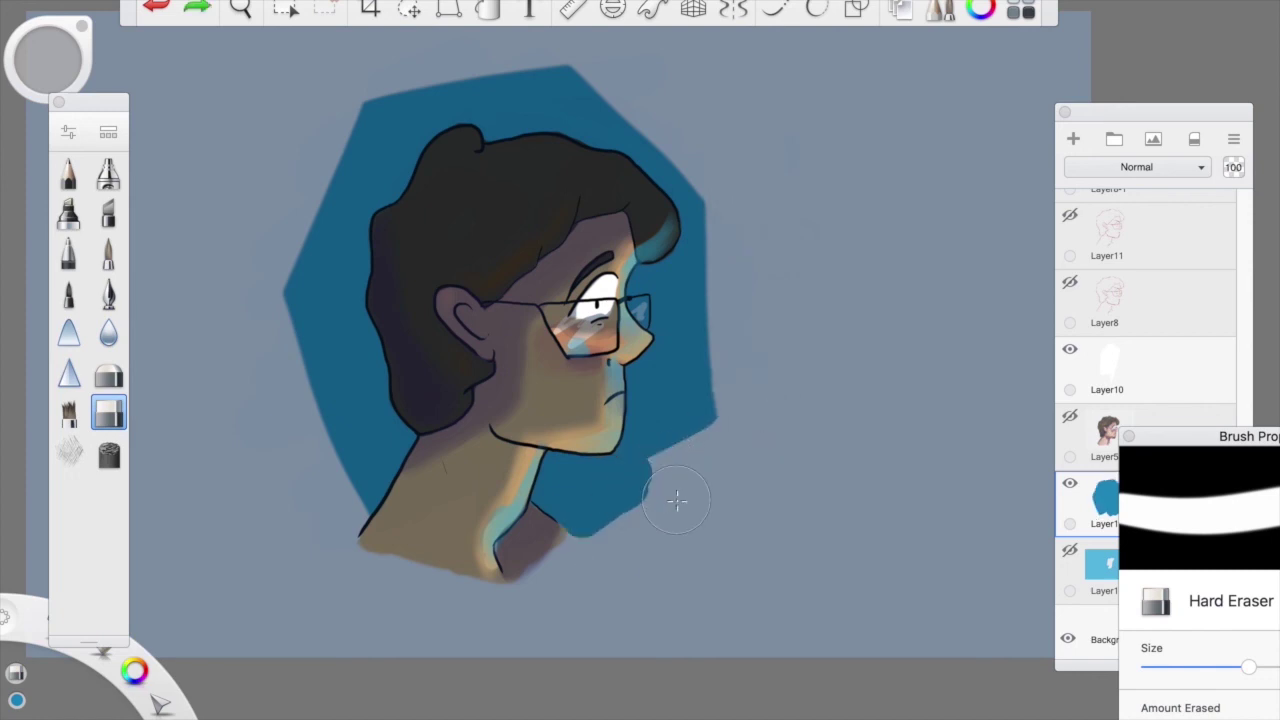
mouse_move(560, 534)
left_mouse_down()
mouse_move(717, 503)
mouse_move(590, 548)
mouse_move(712, 395)
left_mouse_up()
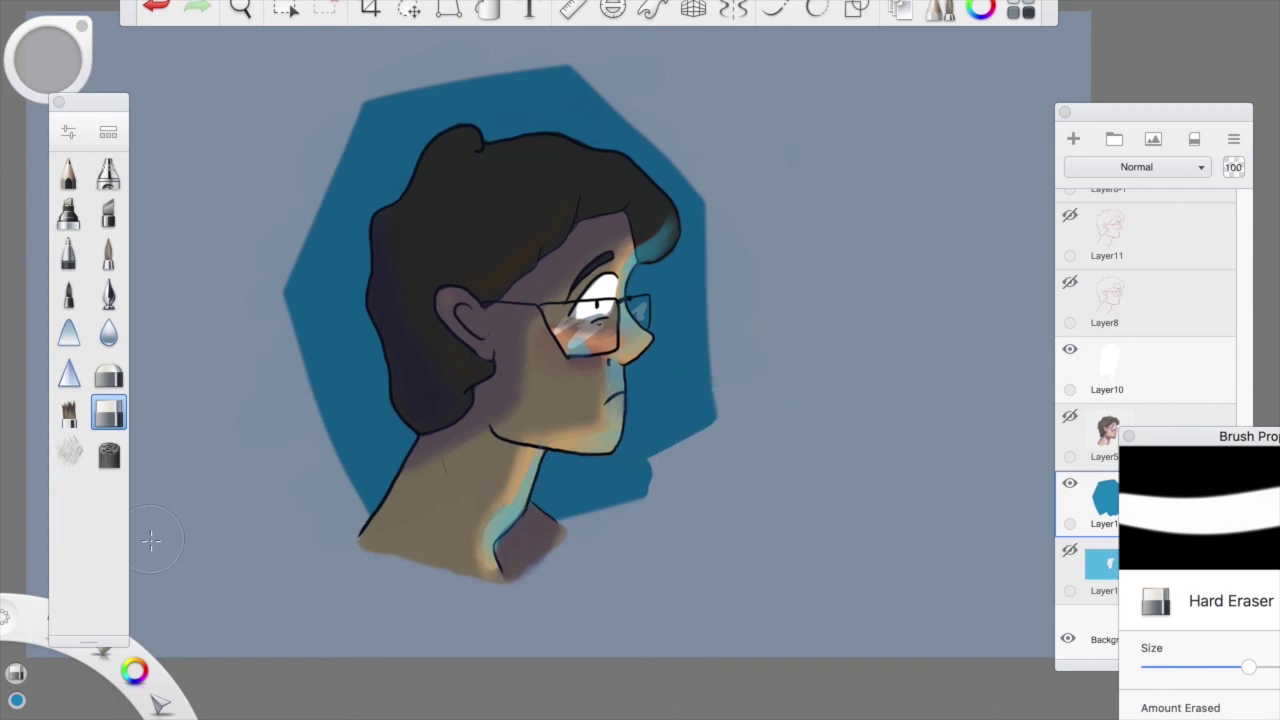
Fill the notch in the backdrop below the chin with the Inking Pen and trim that corner straight with the Hard Eraser
left_click(108, 292)
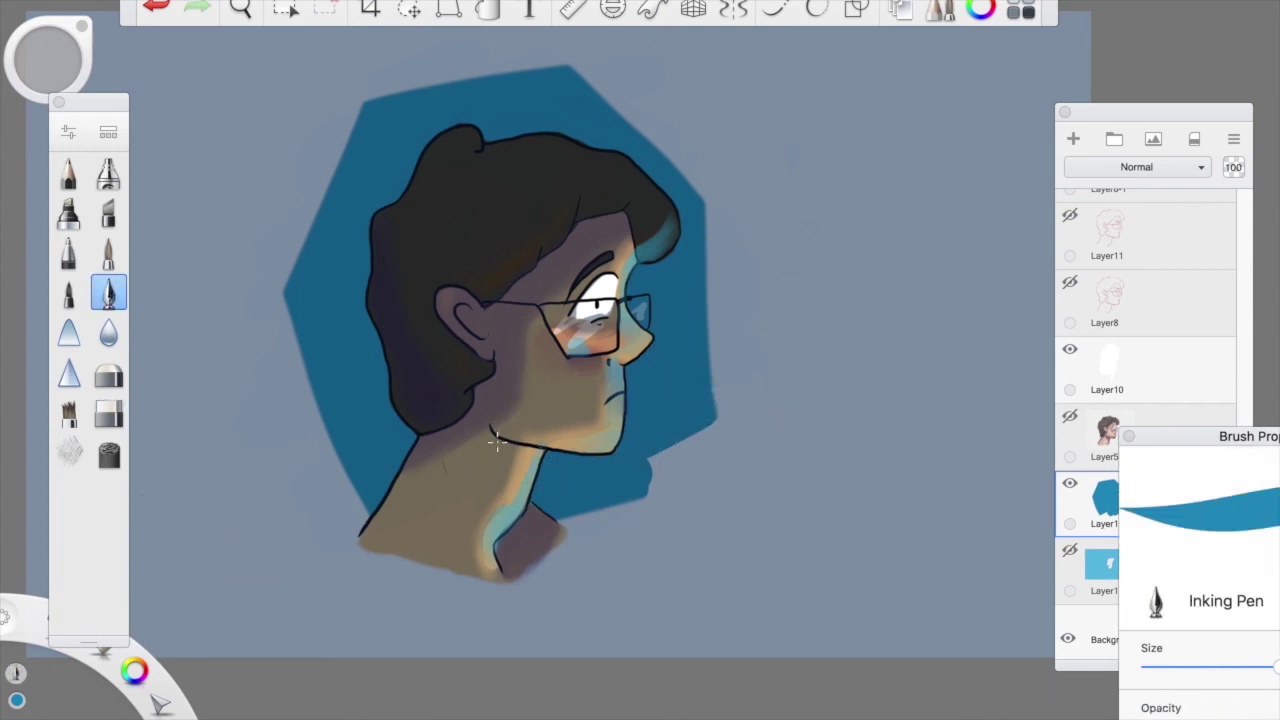
mouse_move(660, 437)
left_mouse_down()
mouse_move(627, 480)
mouse_move(675, 477)
mouse_move(699, 411)
mouse_move(687, 470)
left_mouse_up()
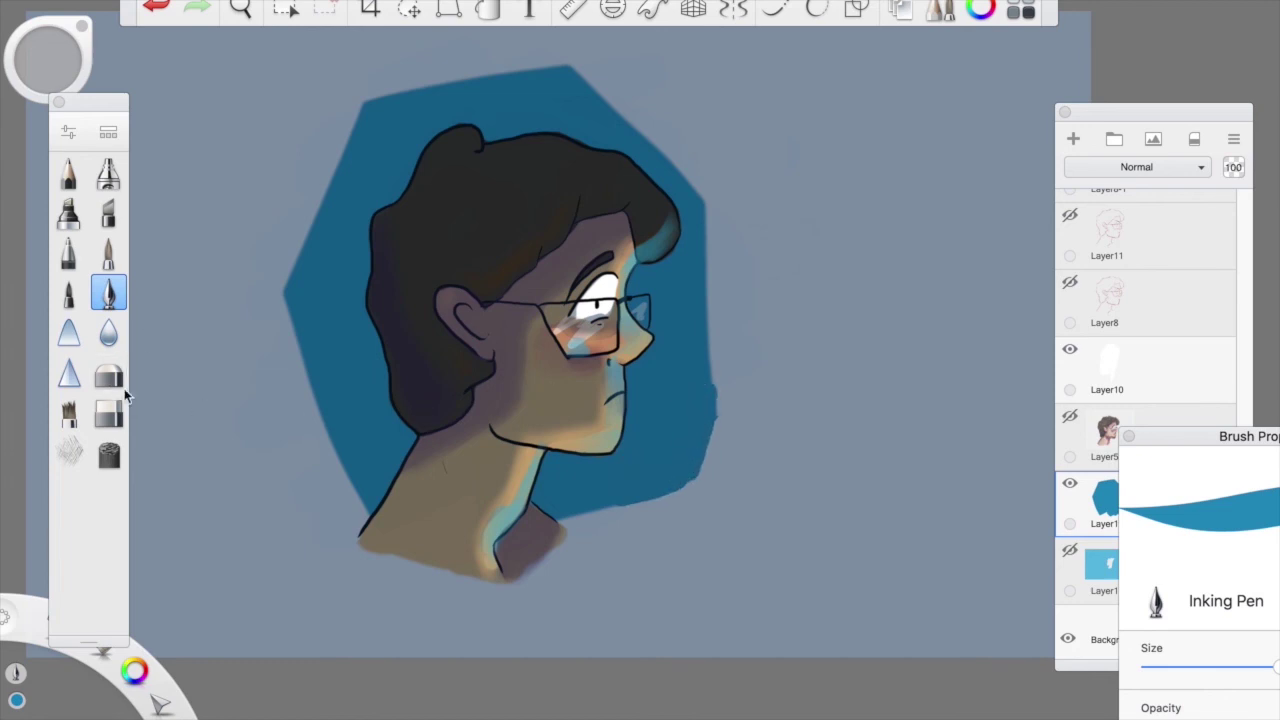
left_click(108, 414)
left_click_drag(540, 550, 741, 500)
left_click_drag(740, 455, 751, 342)
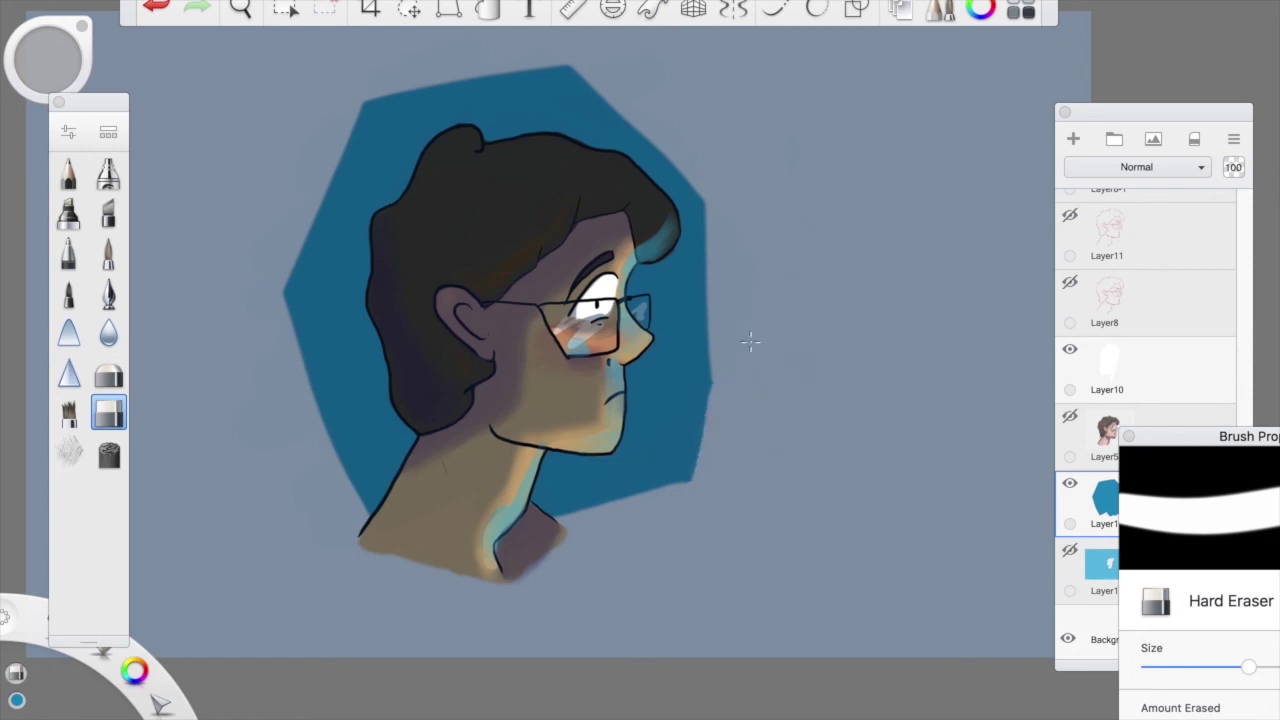
Round off the corners of the blue backdrop with the Hard Eraser and touch up its lower edge with the Inking Pen
mouse_move(769, 520)
left_mouse_down()
mouse_move(694, 509)
mouse_move(706, 498)
left_mouse_up()
left_click_drag(250, 362, 266, 252)
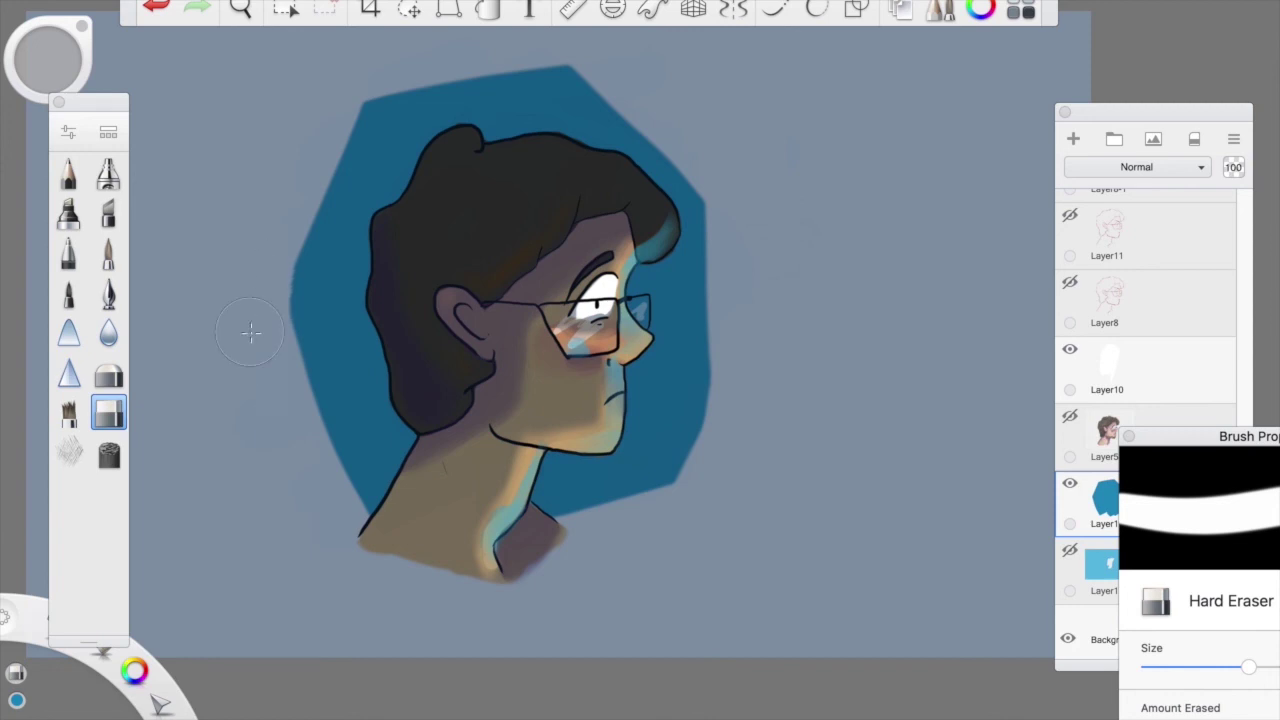
left_click_drag(292, 122, 327, 107)
mouse_move(586, 40)
left_mouse_down()
mouse_move(623, 57)
mouse_move(594, 52)
left_mouse_up()
left_click_drag(725, 170, 735, 225)
left_click_drag(640, 558, 647, 516)
key("ctrl+z")
left_click_drag(690, 455, 660, 488)
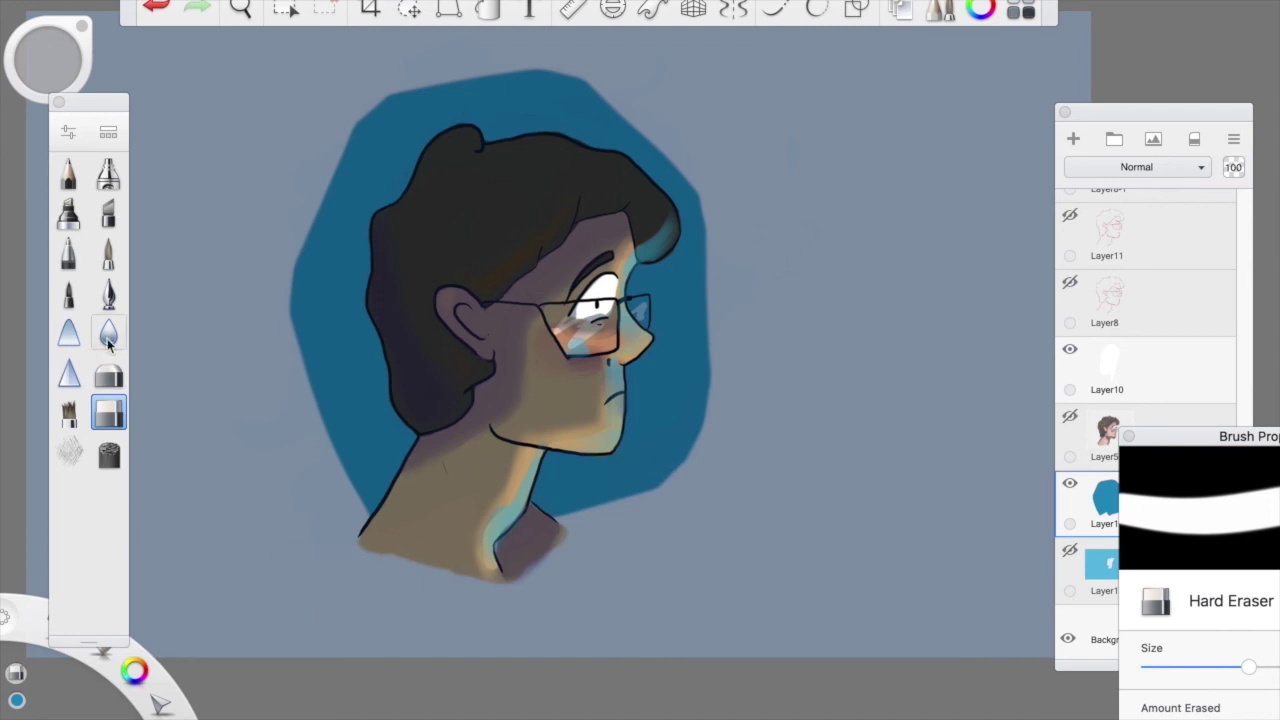
left_click(109, 293)
mouse_move(571, 508)
left_mouse_down()
mouse_move(606, 507)
mouse_move(590, 518)
mouse_move(640, 508)
left_mouse_up()
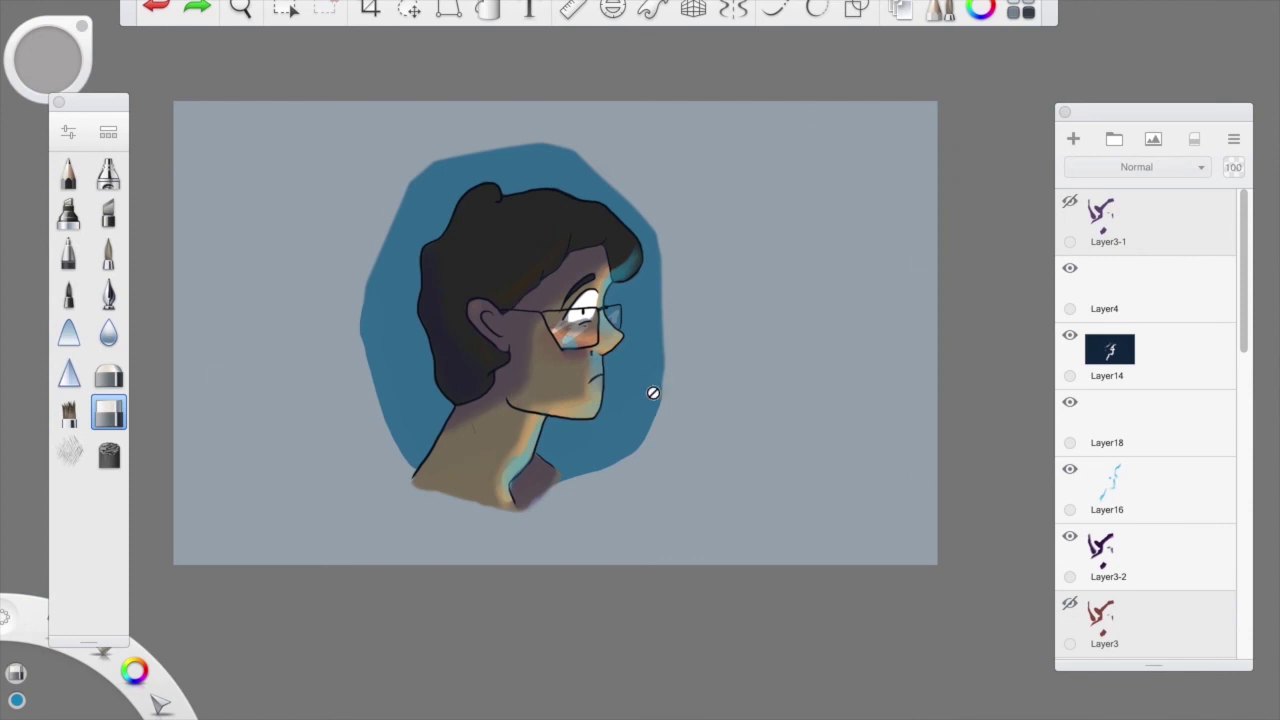
Add a new empty layer directly above Layer4
left_click(1155, 308)
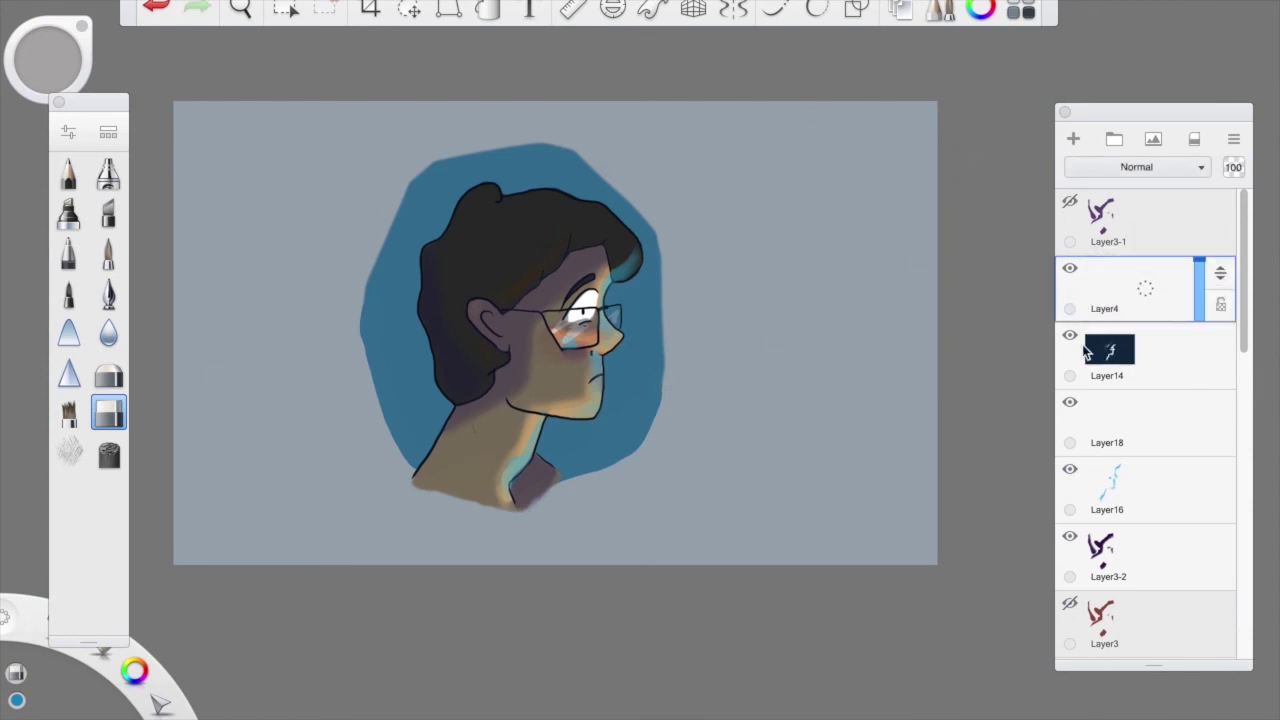
scroll(1140, 491, "down", 1)
scroll(1142, 494, "up", 1)
left_click_drag(1150, 288, 1160, 251)
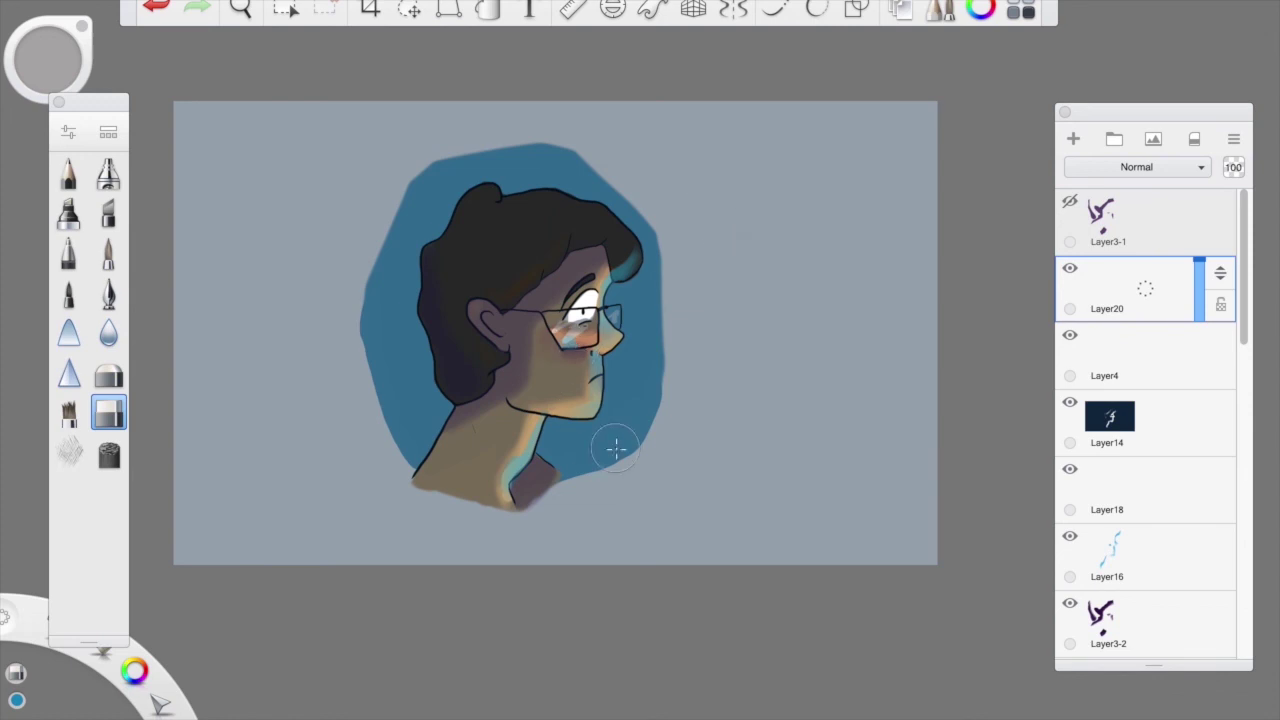
Choose the Scratches brush and set its colour to a very dark, nearly black purple
left_click(108, 292)
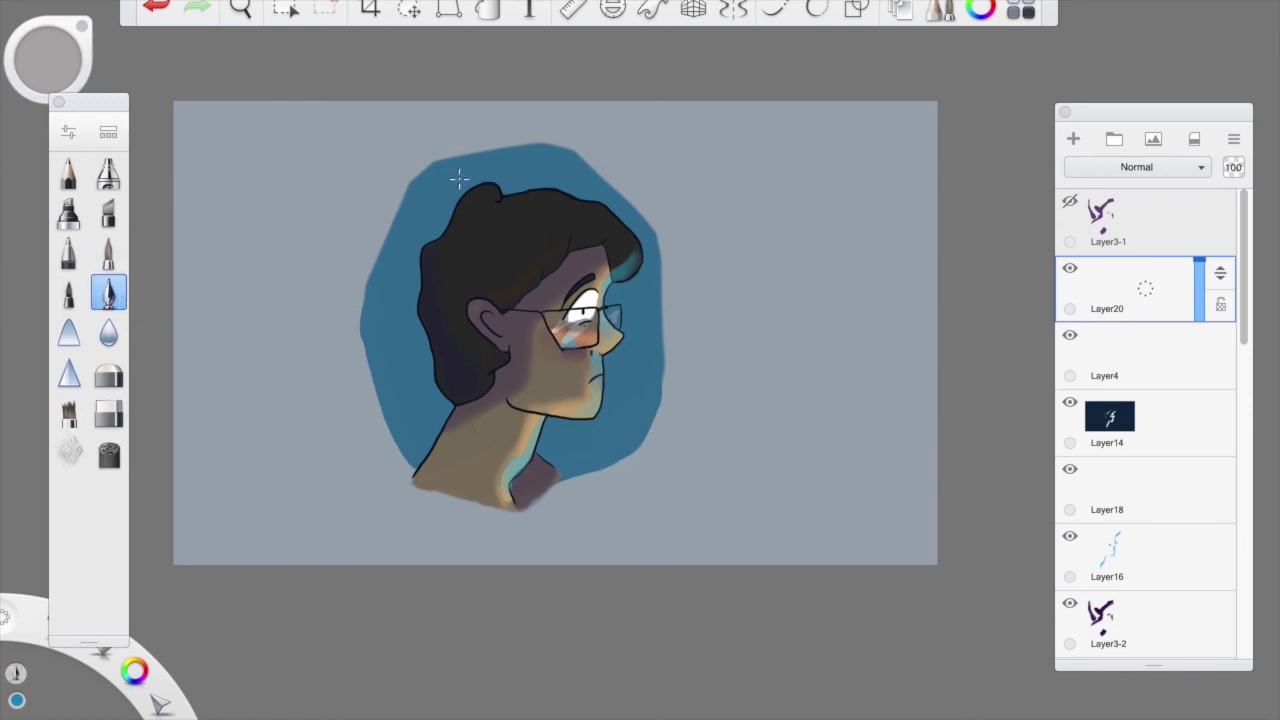
left_click(240, 7)
left_click_drag(463, 286, 423, 354)
left_click_drag(500, 360, 547, 360)
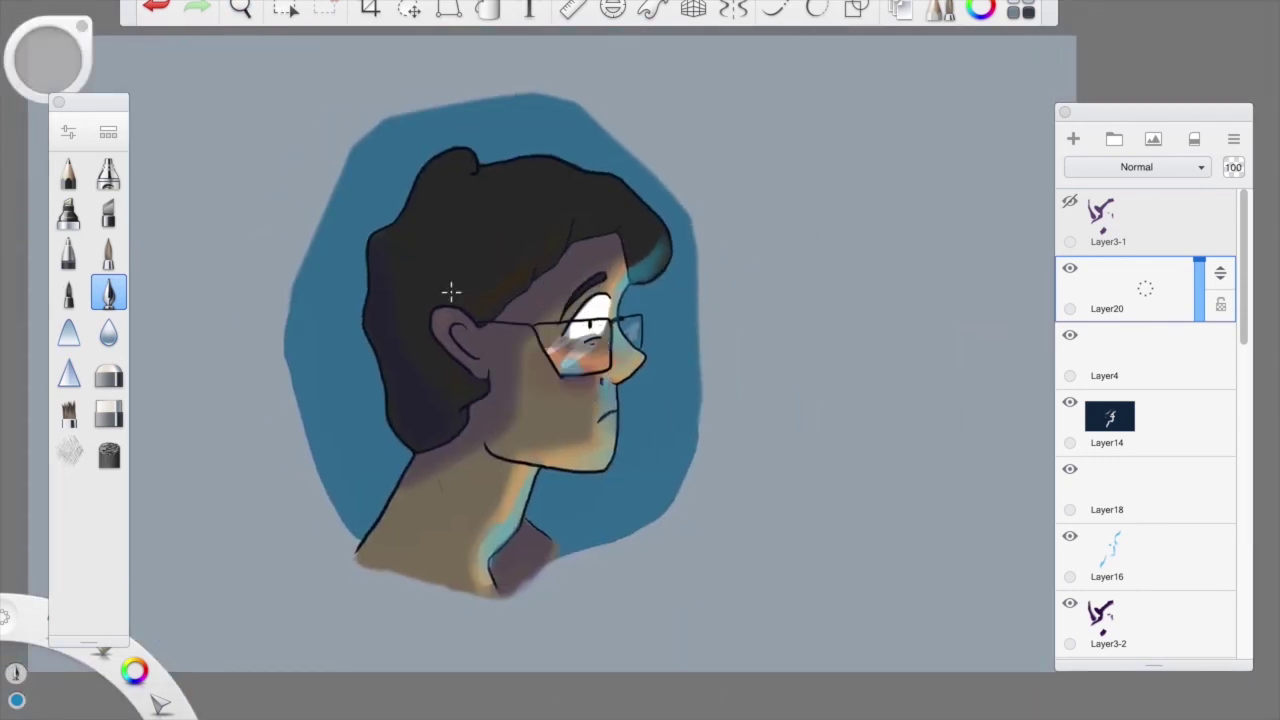
left_click(69, 454)
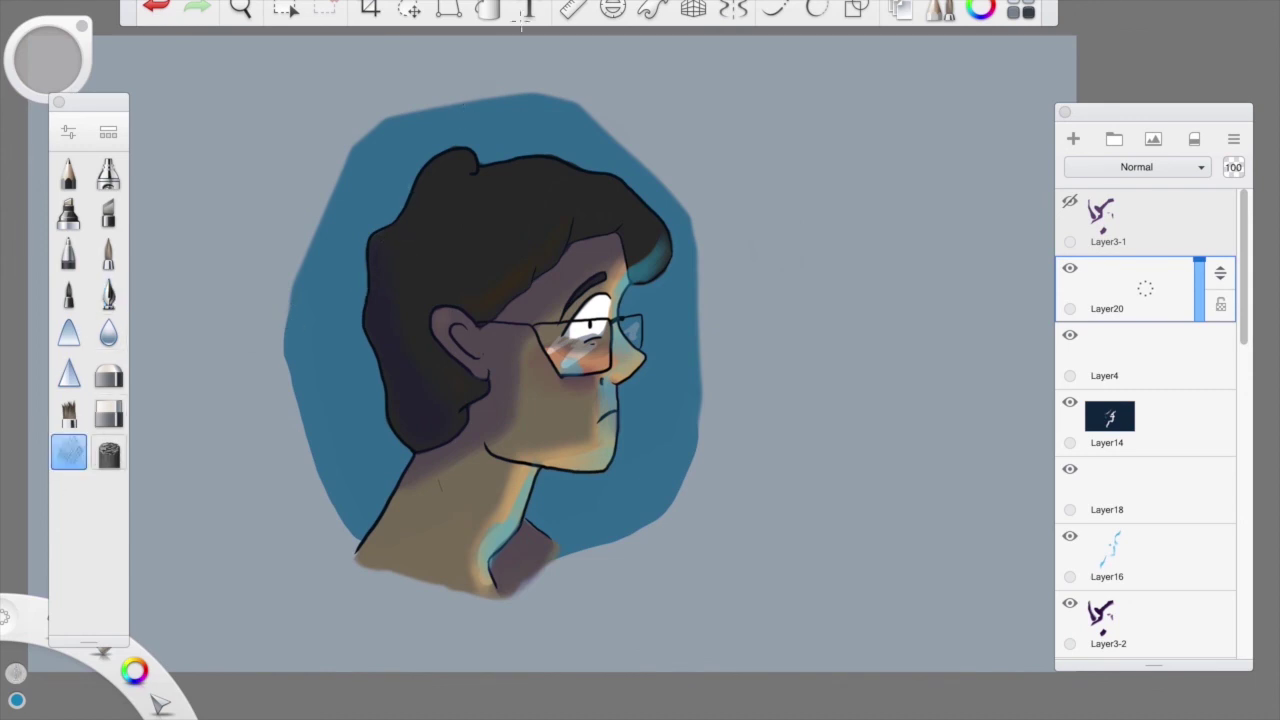
left_click(981, 10)
left_click_drag(866, 492, 872, 272)
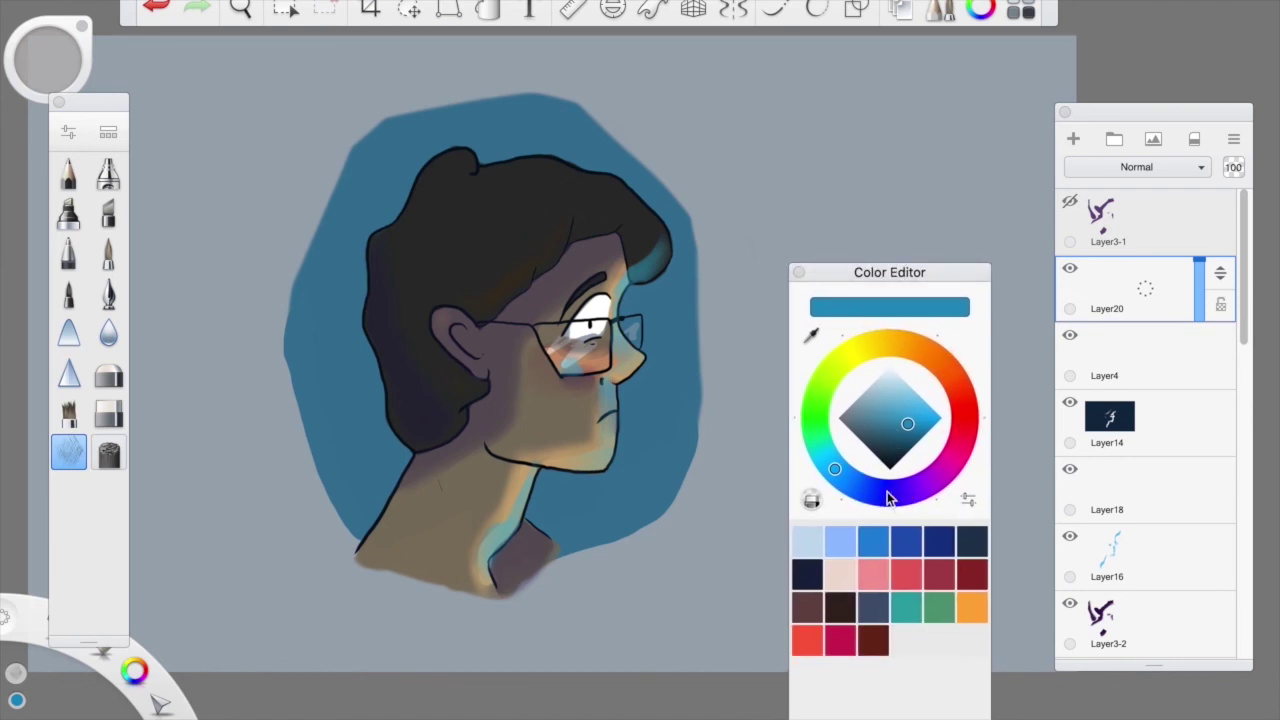
left_click(894, 455)
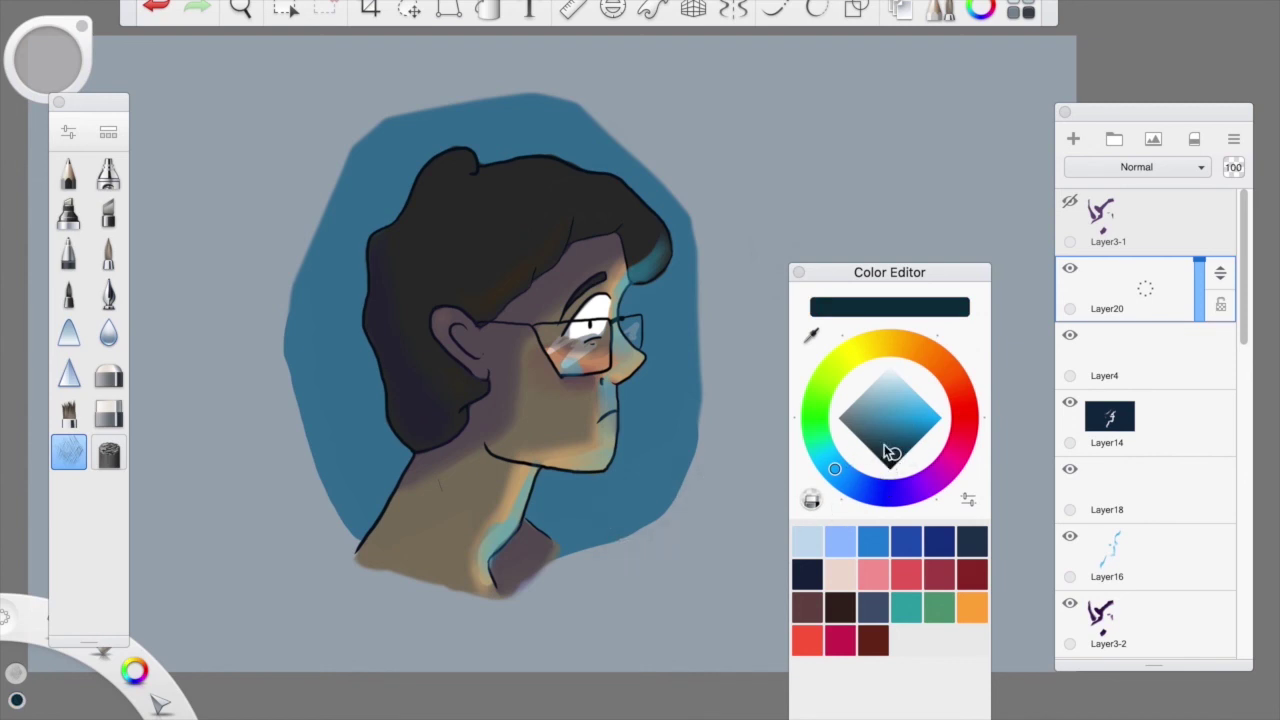
left_click(898, 484)
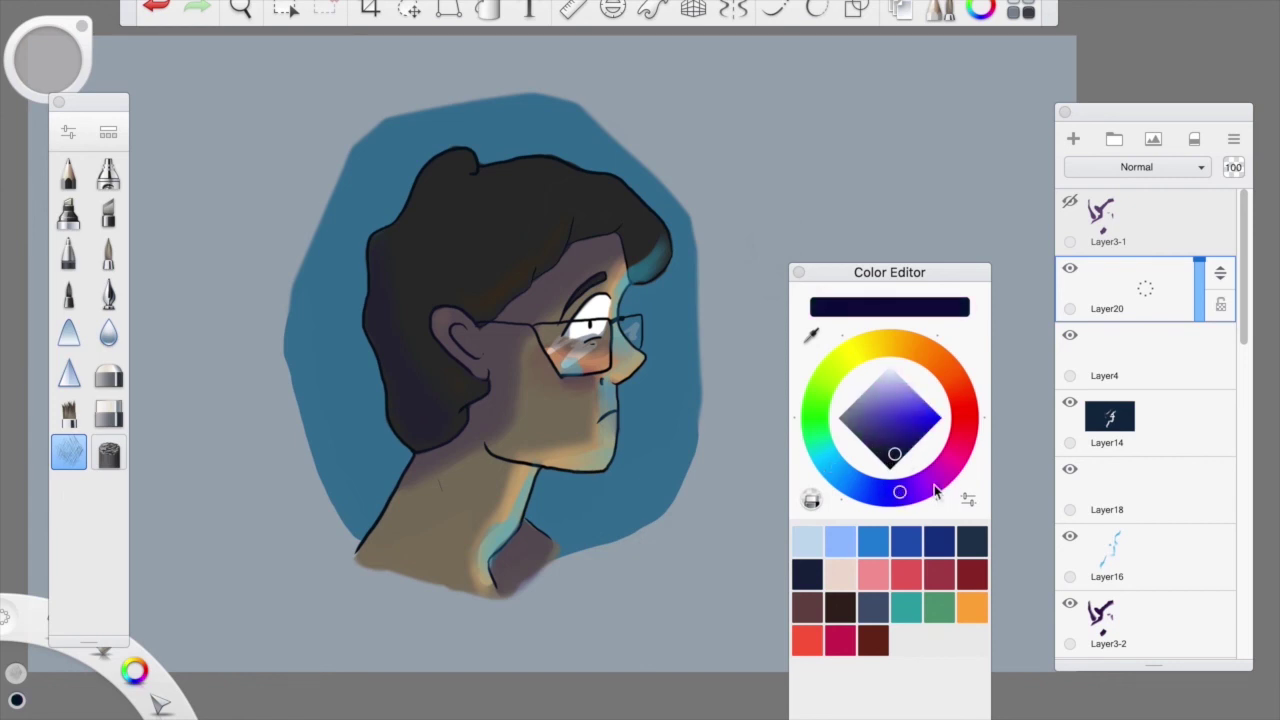
mouse_move(895, 462)
left_mouse_down()
mouse_move(898, 487)
mouse_move(917, 487)
left_mouse_up()
left_click(891, 462)
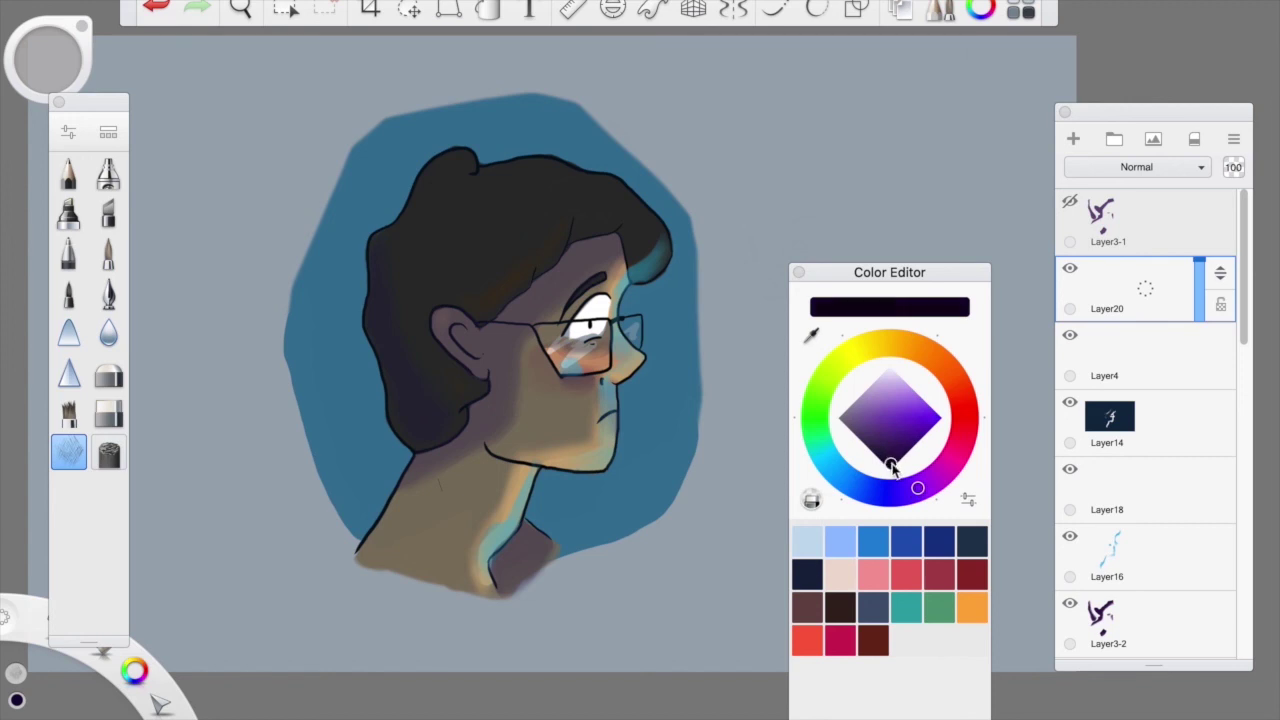
left_click_drag(904, 278, 868, 399)
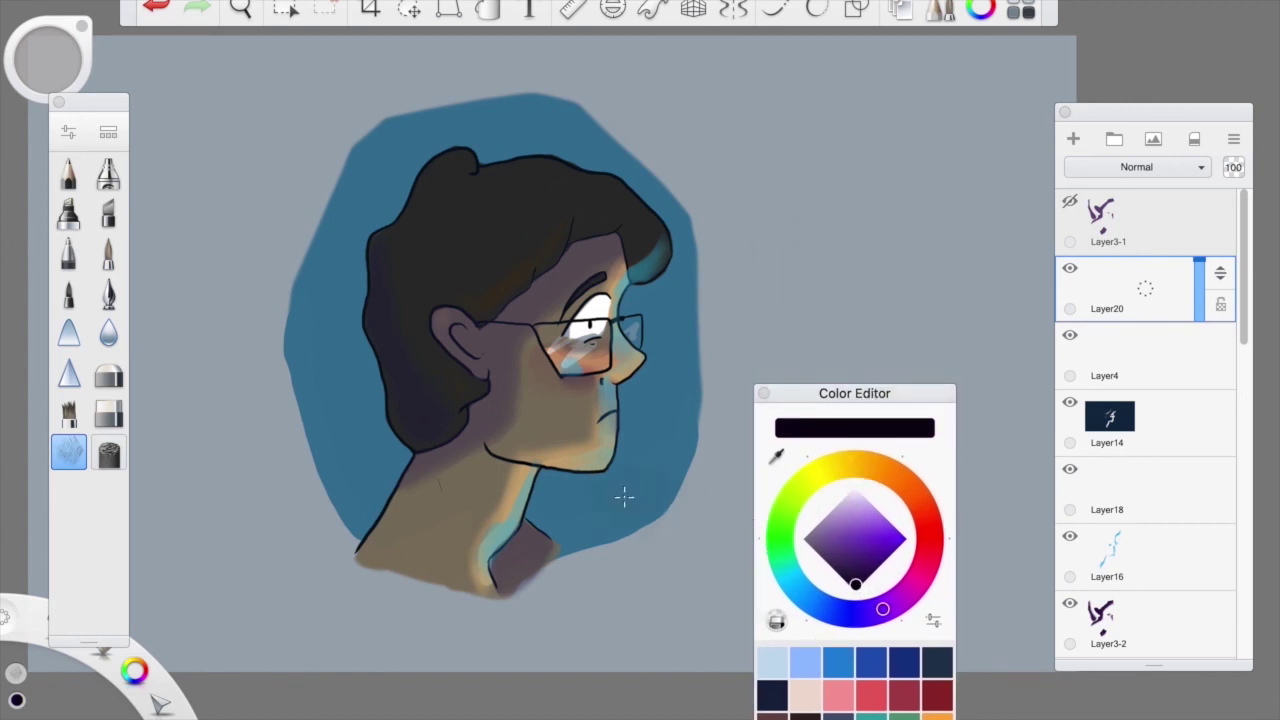
Cover the whole head, neck and blue backdrop with dark Scratches texture on the new layer, reaching slightly past the backdrop's edge
double_click(73, 460)
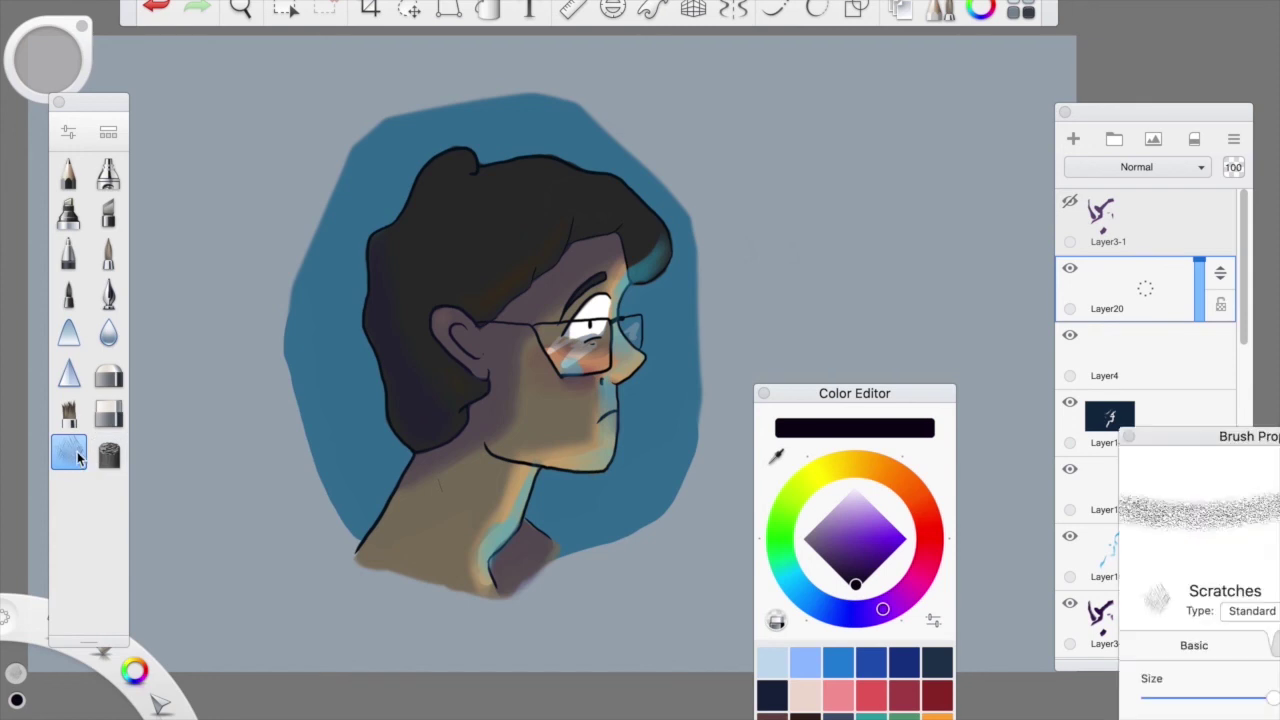
mouse_move(1212, 456)
left_mouse_down()
mouse_move(1138, 440)
mouse_move(1067, 374)
left_mouse_up()
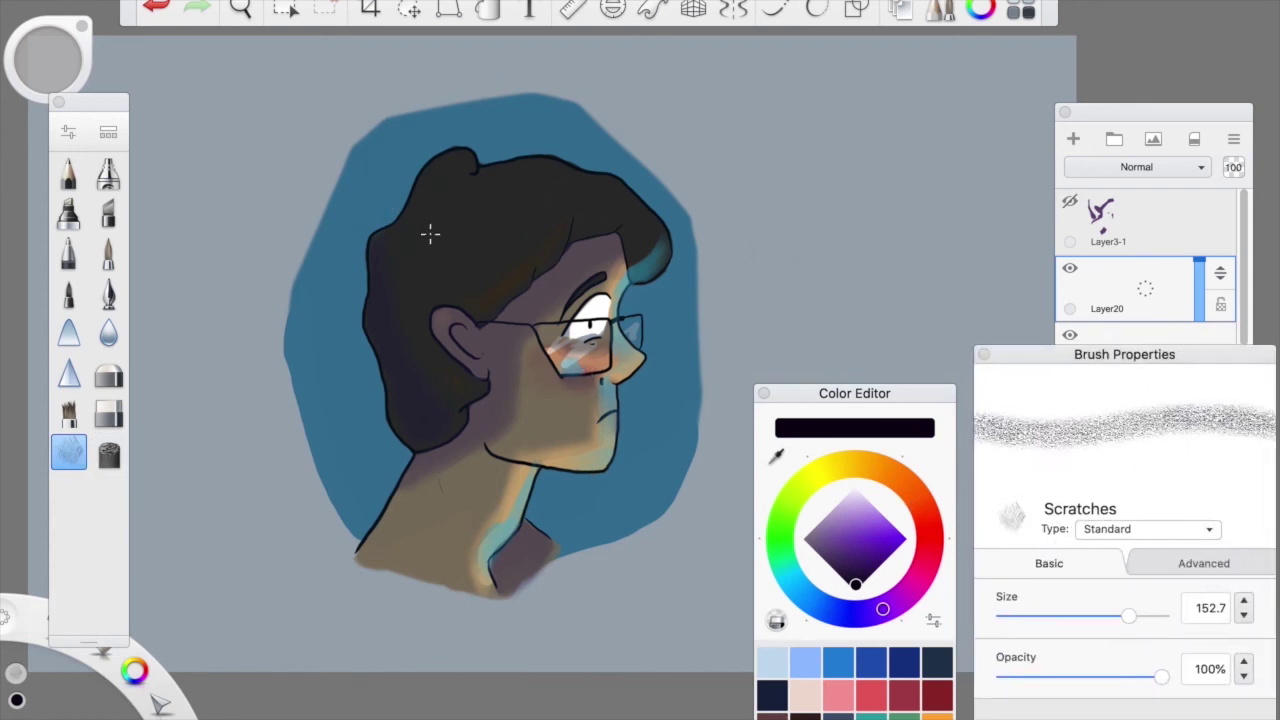
mouse_move(400, 192)
left_mouse_down()
mouse_move(338, 295)
mouse_move(348, 263)
mouse_move(396, 169)
mouse_move(357, 254)
mouse_move(351, 328)
left_mouse_up()
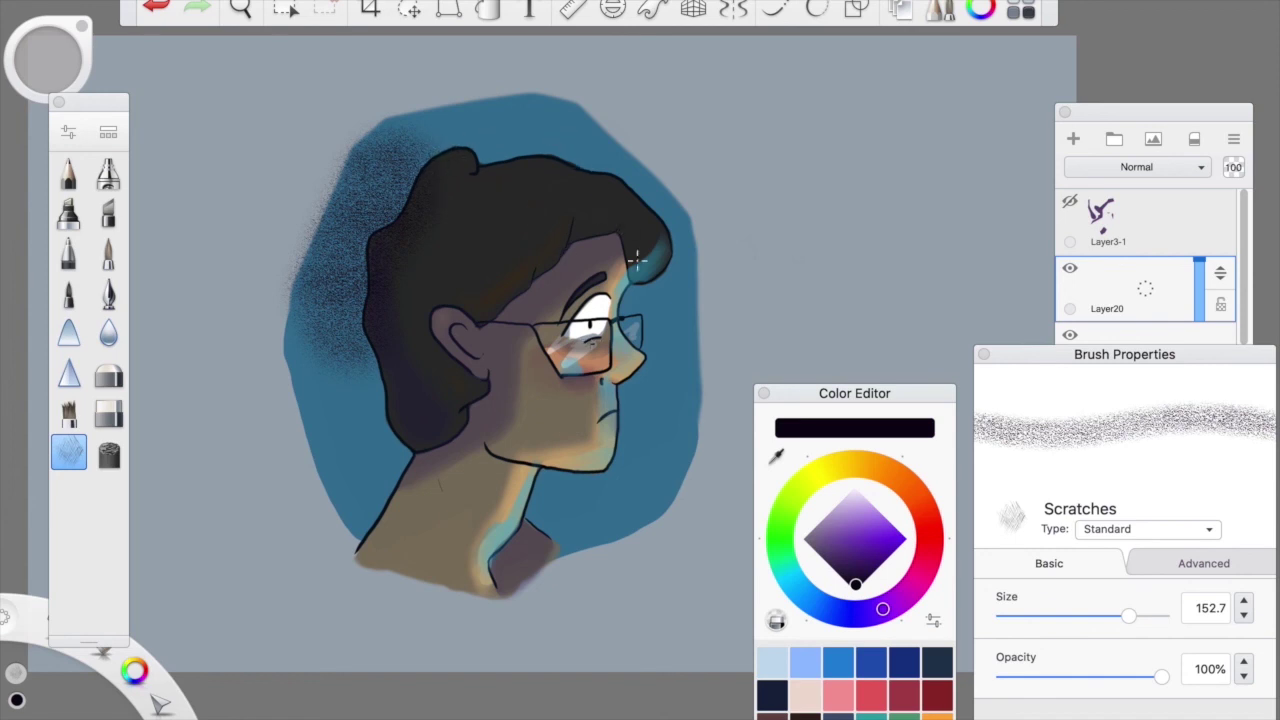
mouse_move(538, 530)
left_mouse_down()
mouse_move(504, 525)
mouse_move(459, 480)
left_mouse_up()
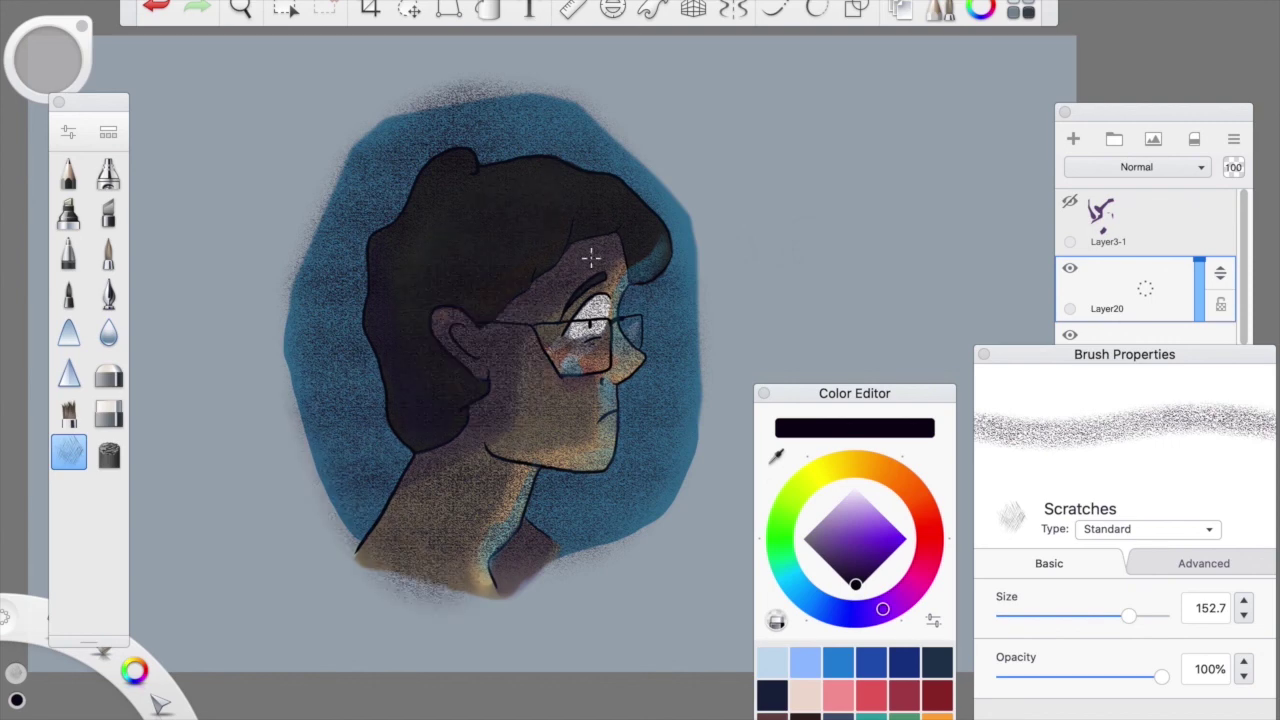
left_click_drag(611, 200, 662, 276)
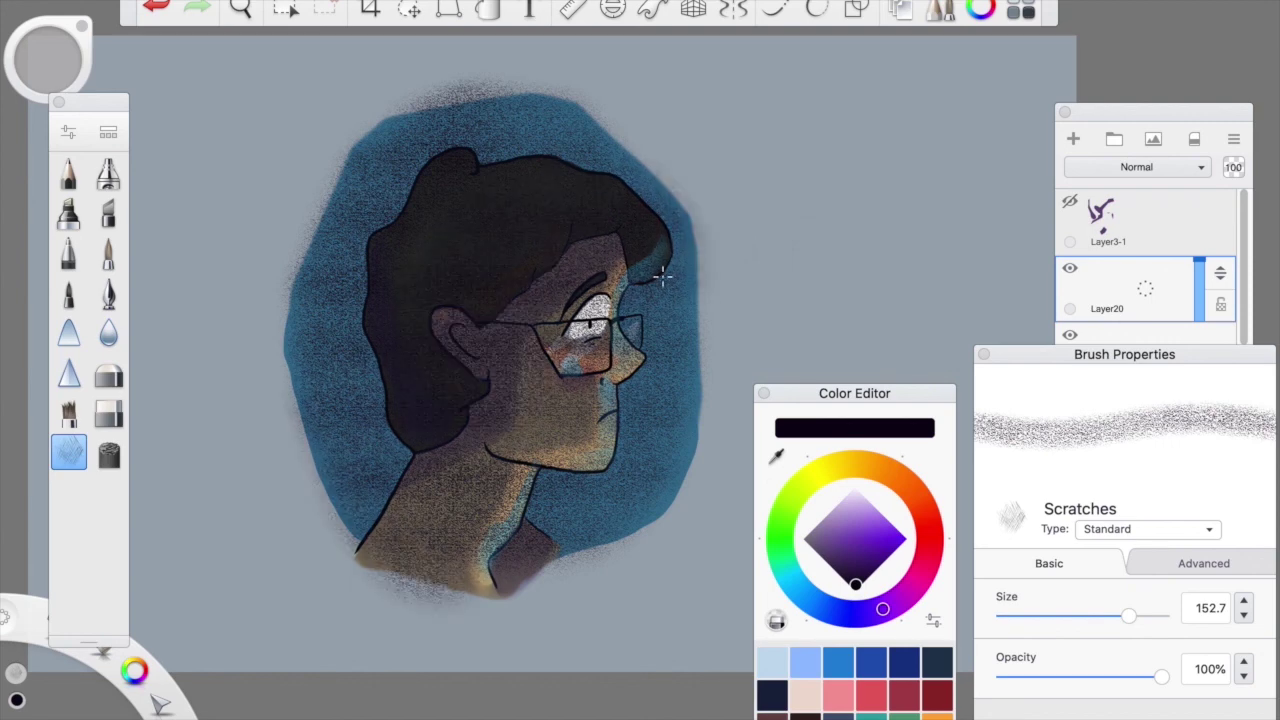
mouse_move(662, 421)
left_mouse_down()
mouse_move(634, 500)
mouse_move(645, 535)
left_mouse_up()
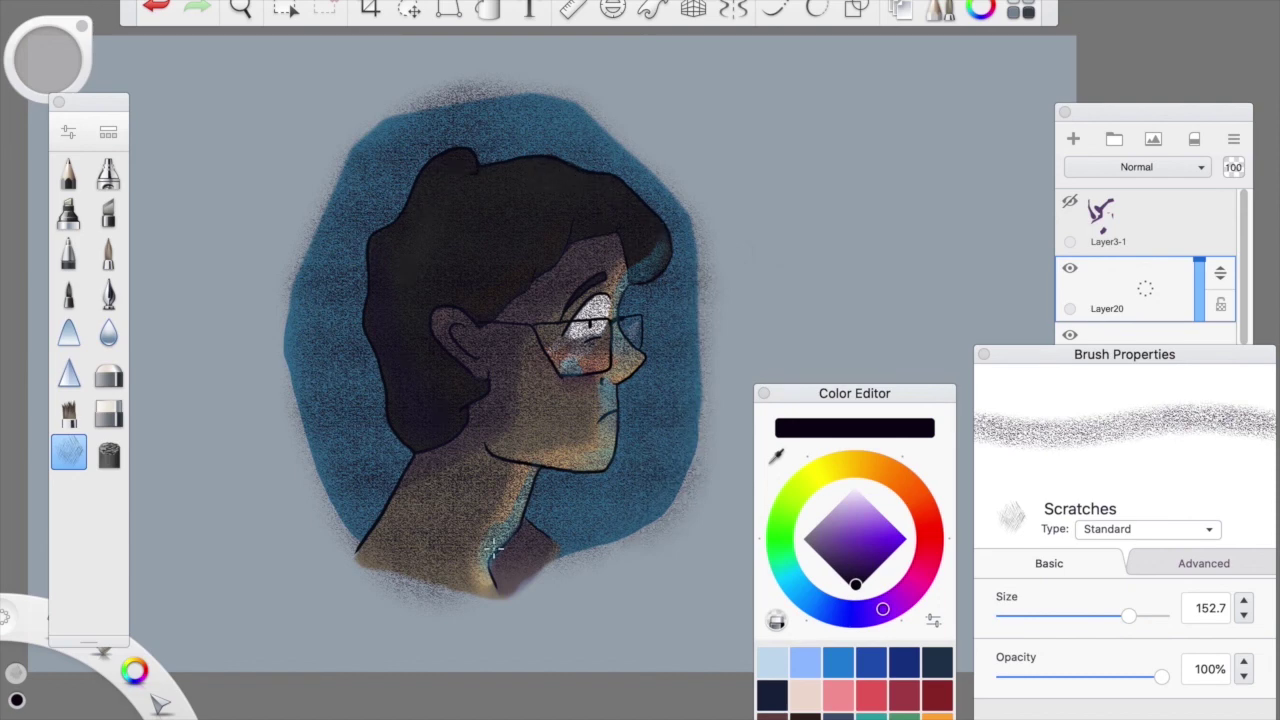
left_click_drag(517, 543, 536, 527)
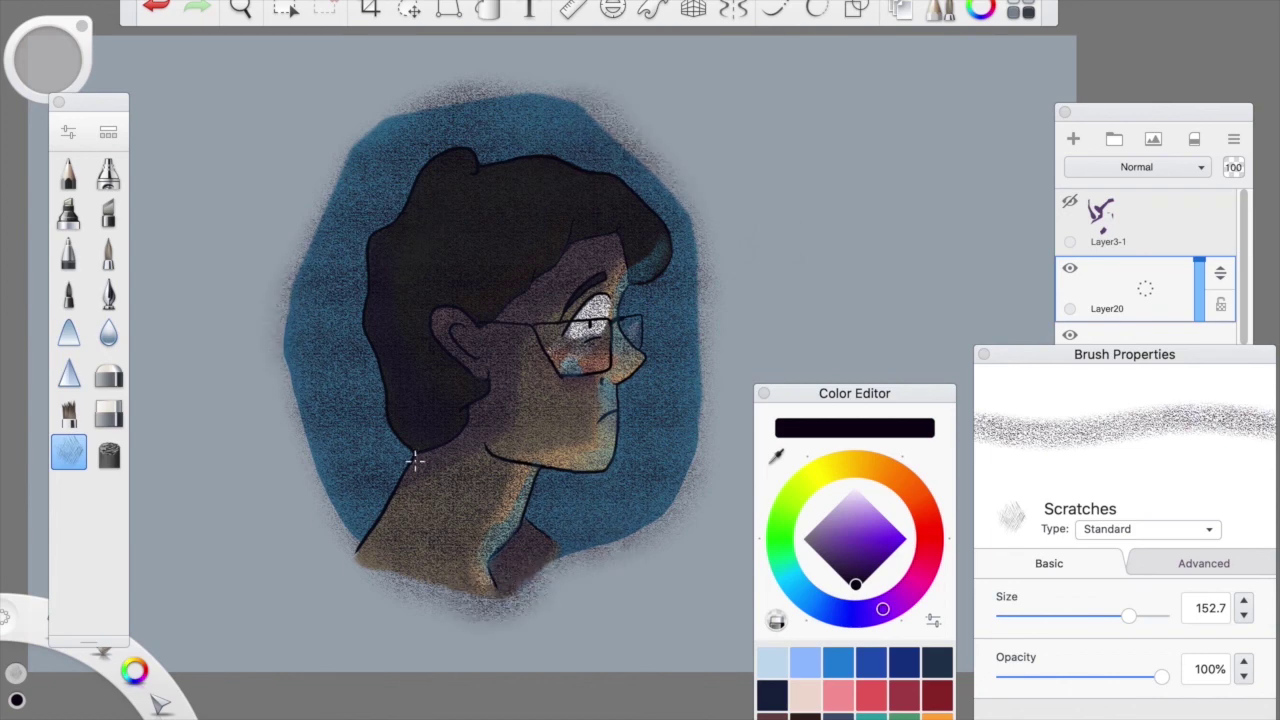
left_click_drag(415, 460, 349, 517)
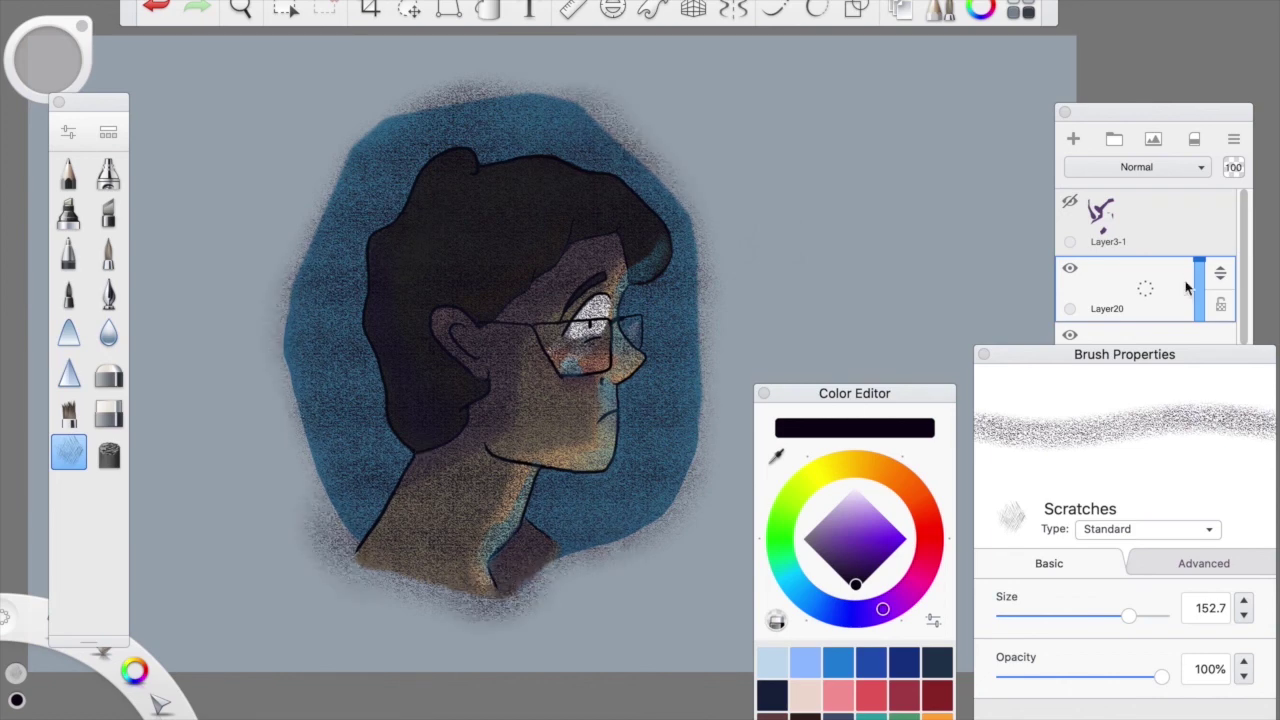
Lower the opacity of the scratch texture layer to 29
left_click(1135, 285)
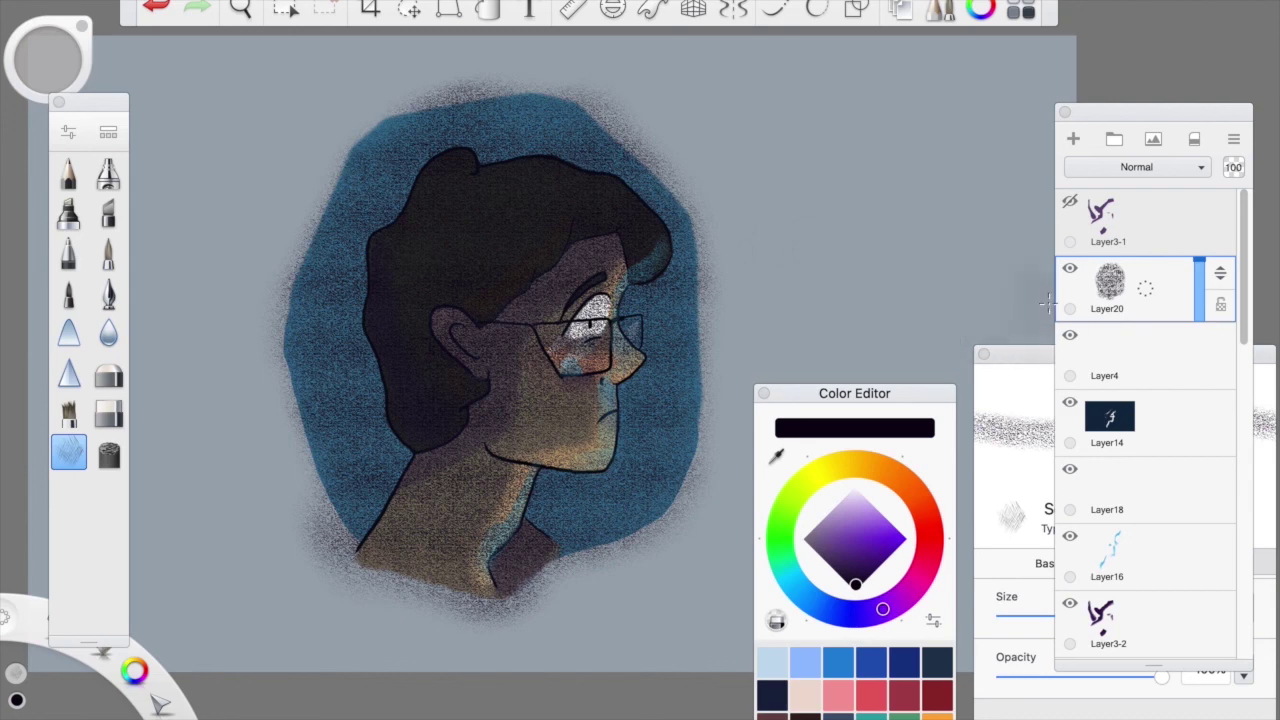
mouse_move(1014, 360)
left_mouse_down()
mouse_move(977, 400)
mouse_move(992, 424)
left_mouse_up()
left_click(1184, 312)
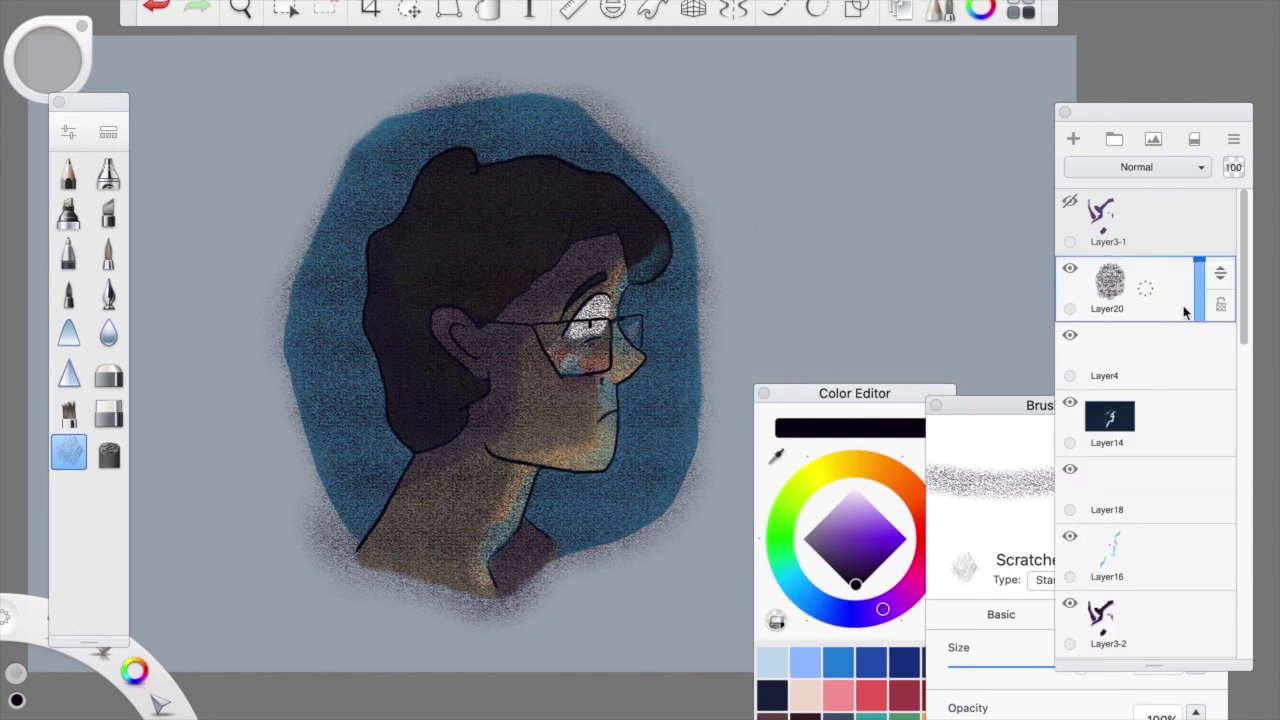
left_click_drag(1198, 287, 1192, 302)
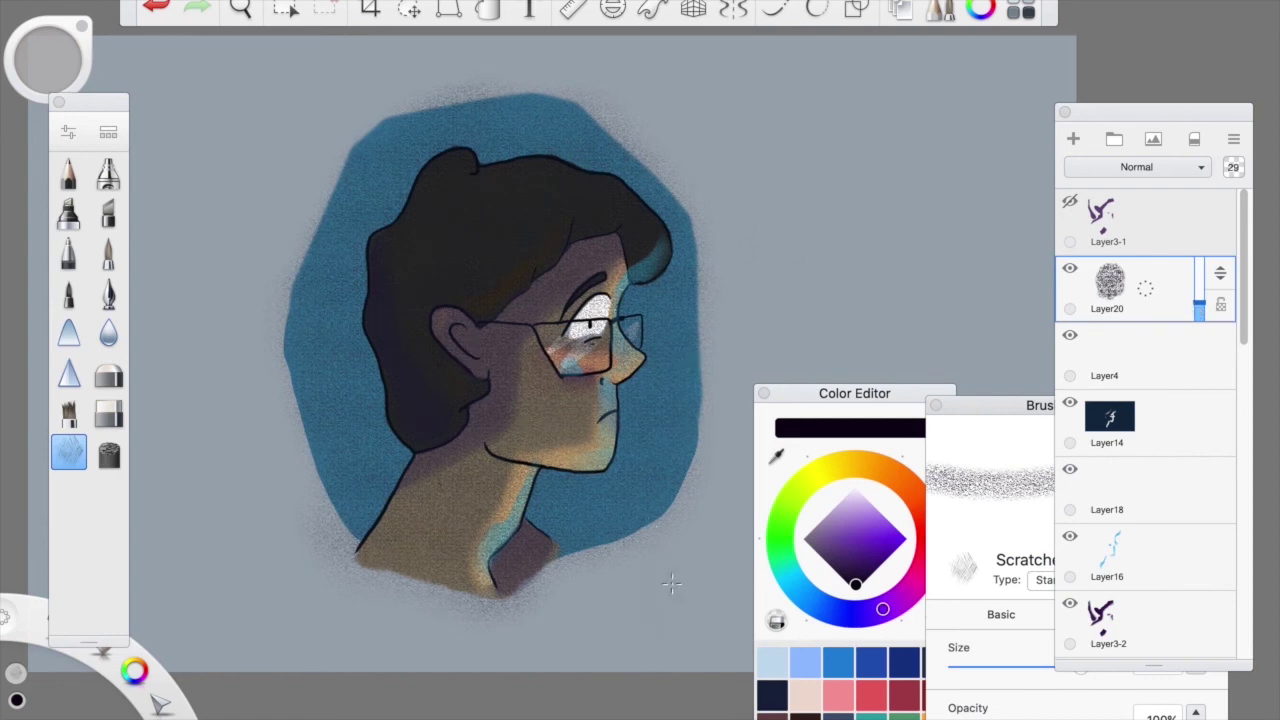
Erase the scratch texture that spills past the blue backdrop's edge with the Hard Eraser
key("e")
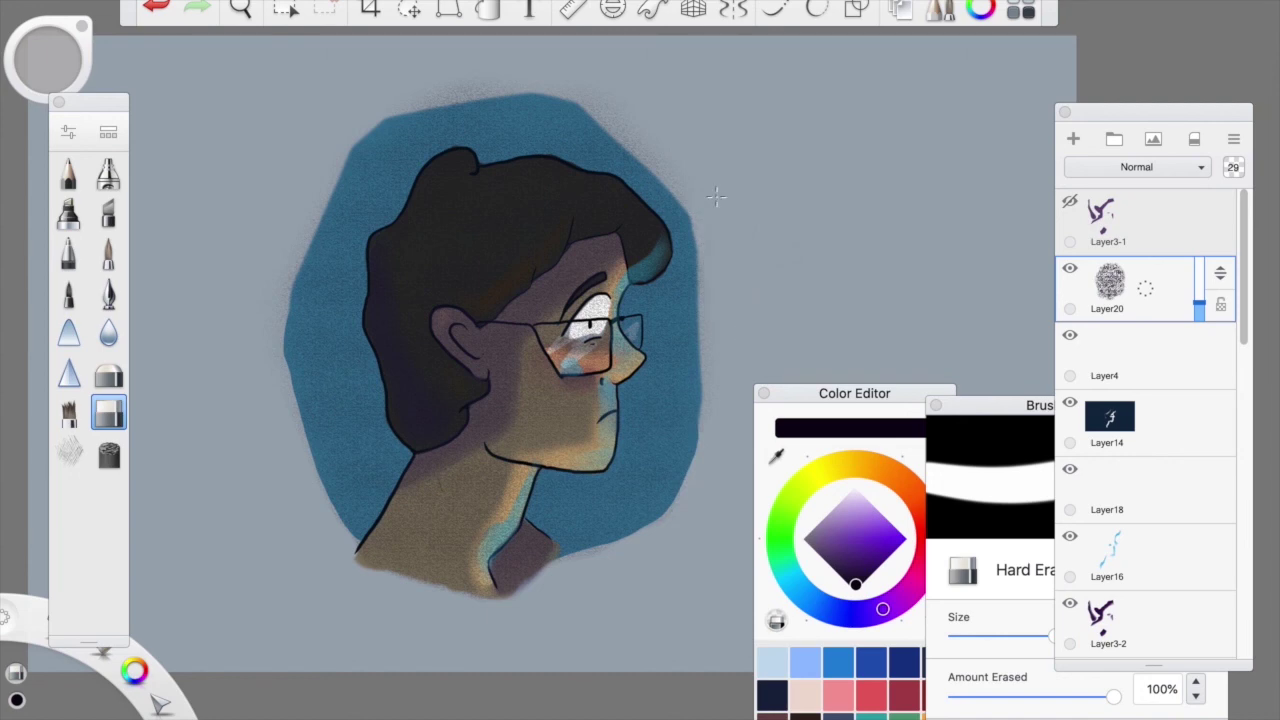
left_click_drag(652, 158, 620, 101)
left_click_drag(488, 100, 426, 90)
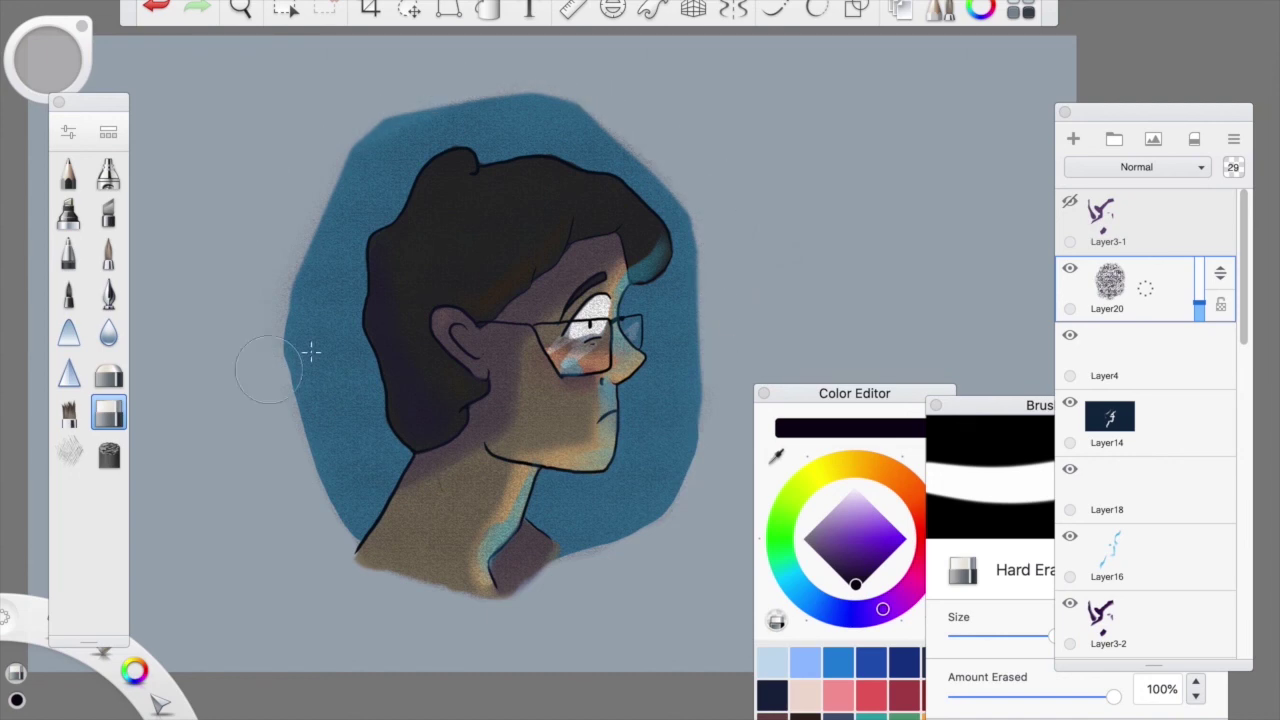
Handwrite "THANK YOU" across the portrait in white with the Inking Pen, with a heart at each end and a sweeping underline
left_click(240, 12)
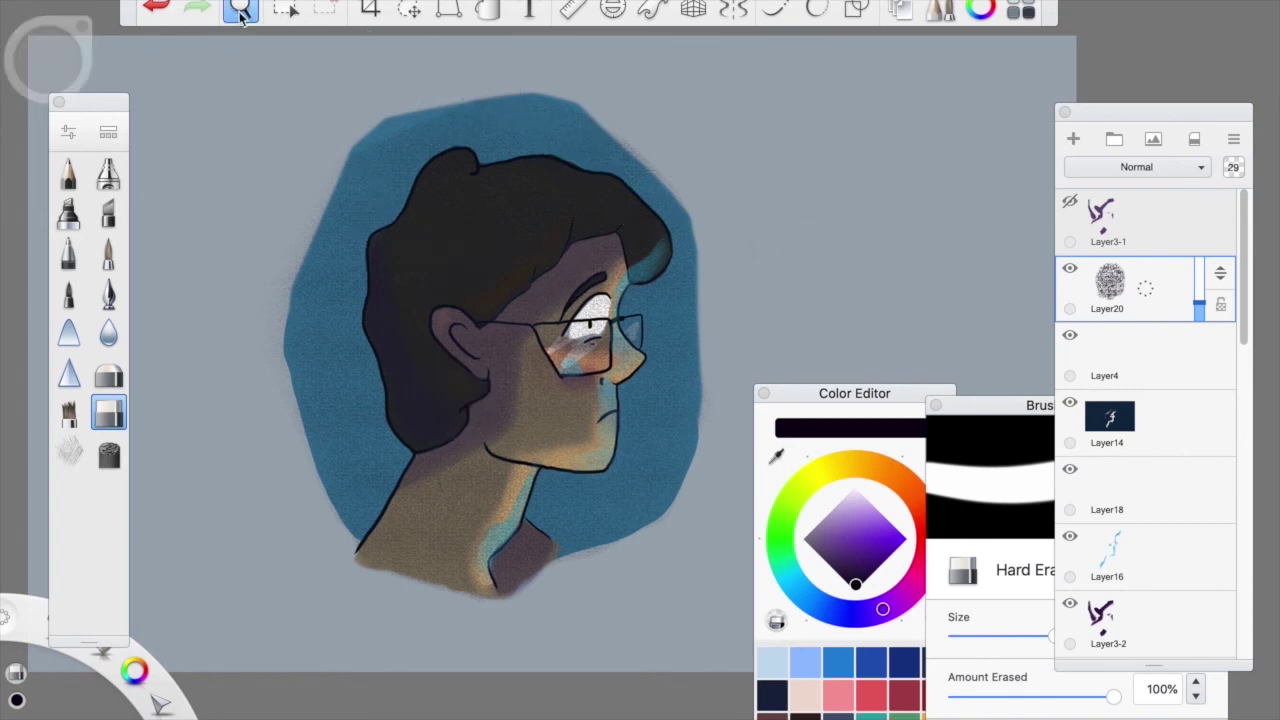
left_click(616, 335)
scroll(623, 424, "down", 3)
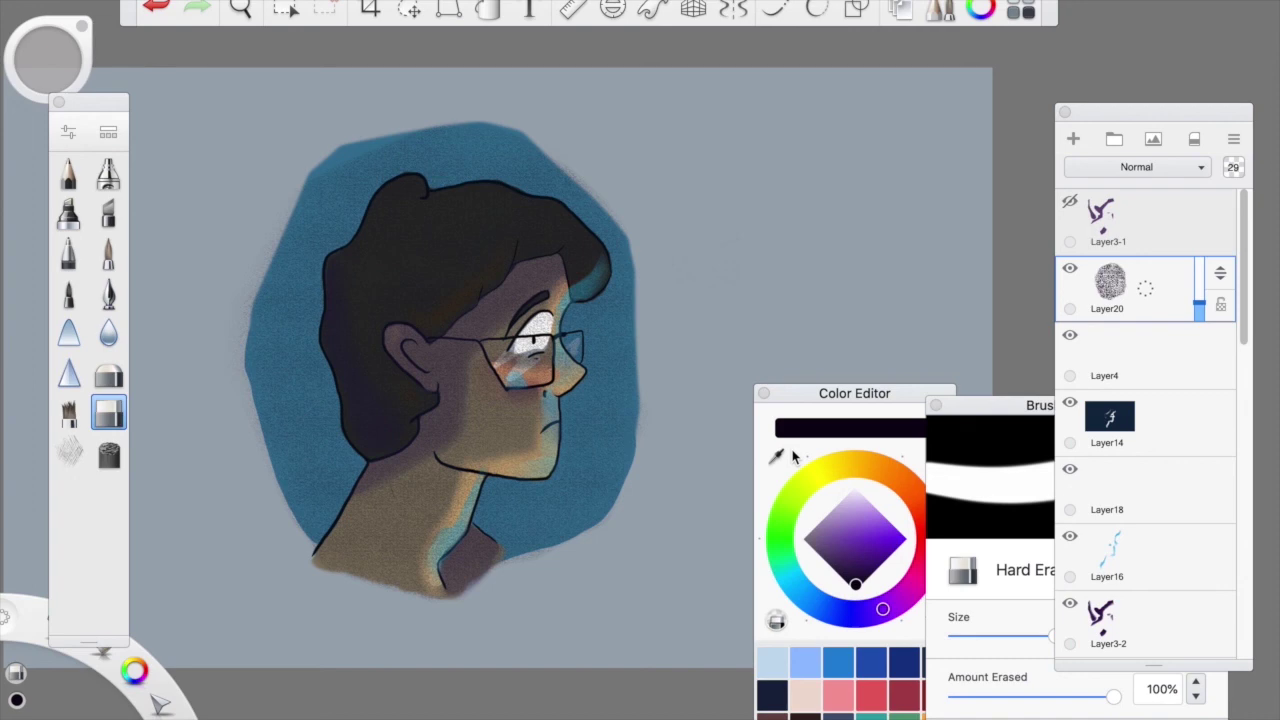
left_click(108, 293)
left_click_drag(849, 577, 853, 468)
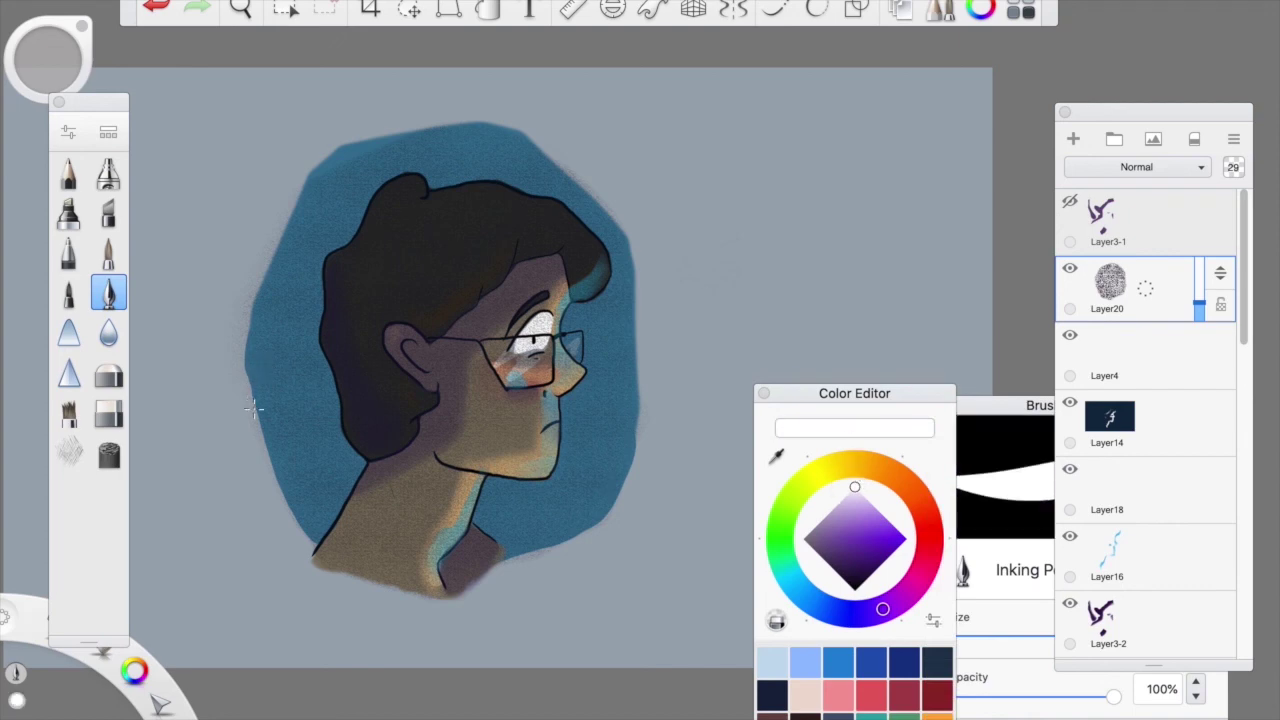
mouse_move(232, 385)
left_mouse_down()
mouse_move(235, 302)
mouse_move(296, 267)
mouse_move(268, 384)
left_mouse_up()
mouse_move(336, 262)
left_mouse_down()
mouse_move(320, 376)
mouse_move(389, 363)
mouse_move(398, 342)
left_mouse_up()
mouse_move(420, 256)
left_mouse_down()
mouse_move(422, 314)
mouse_move(477, 257)
mouse_move(472, 362)
left_mouse_up()
mouse_move(470, 362)
left_mouse_down()
mouse_move(490, 250)
mouse_move(496, 330)
left_mouse_up()
left_click_drag(500, 322, 532, 356)
left_click_drag(562, 238, 594, 304)
mouse_move(628, 230)
left_mouse_down()
mouse_move(572, 358)
mouse_move(640, 348)
mouse_move(684, 240)
left_mouse_up()
mouse_move(700, 224)
left_mouse_down()
mouse_move(734, 309)
mouse_move(770, 218)
left_mouse_up()
mouse_move(770, 216)
left_mouse_down()
mouse_move(766, 334)
mouse_move(845, 262)
mouse_move(826, 330)
left_mouse_up()
mouse_move(185, 388)
left_mouse_down()
mouse_move(168, 340)
mouse_move(180, 380)
left_mouse_up()
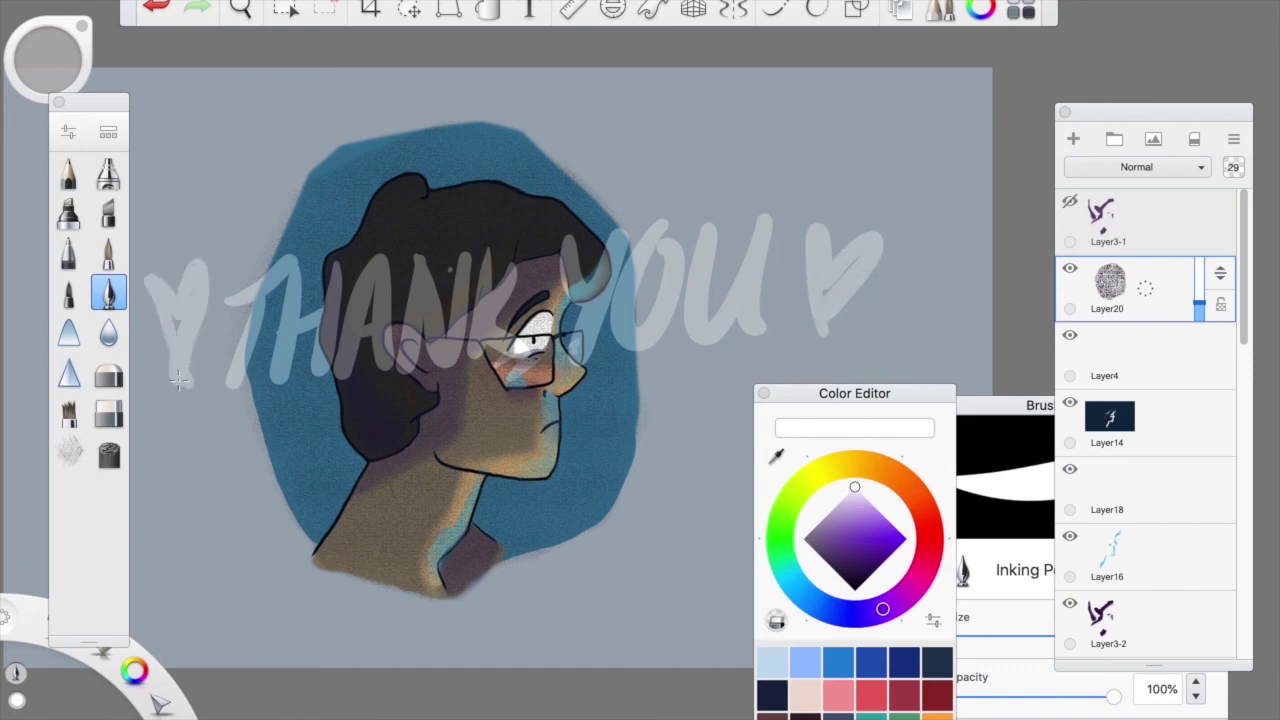
left_click_drag(212, 465, 686, 398)
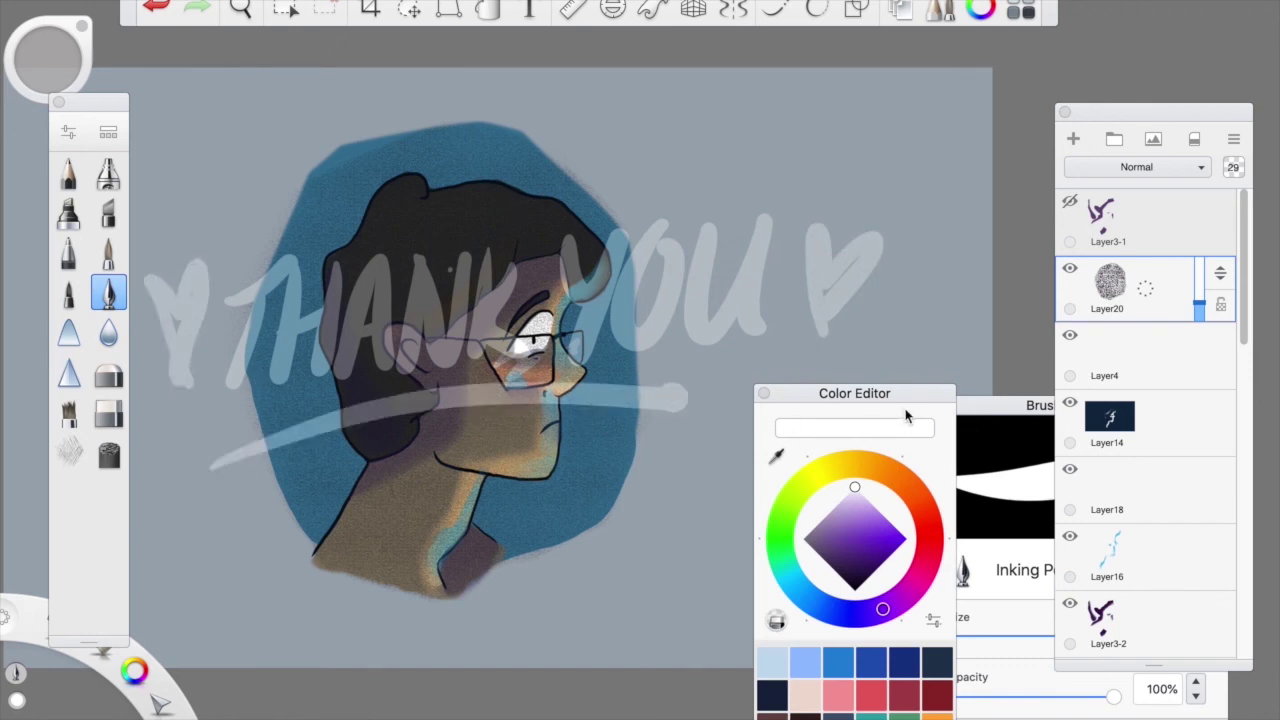